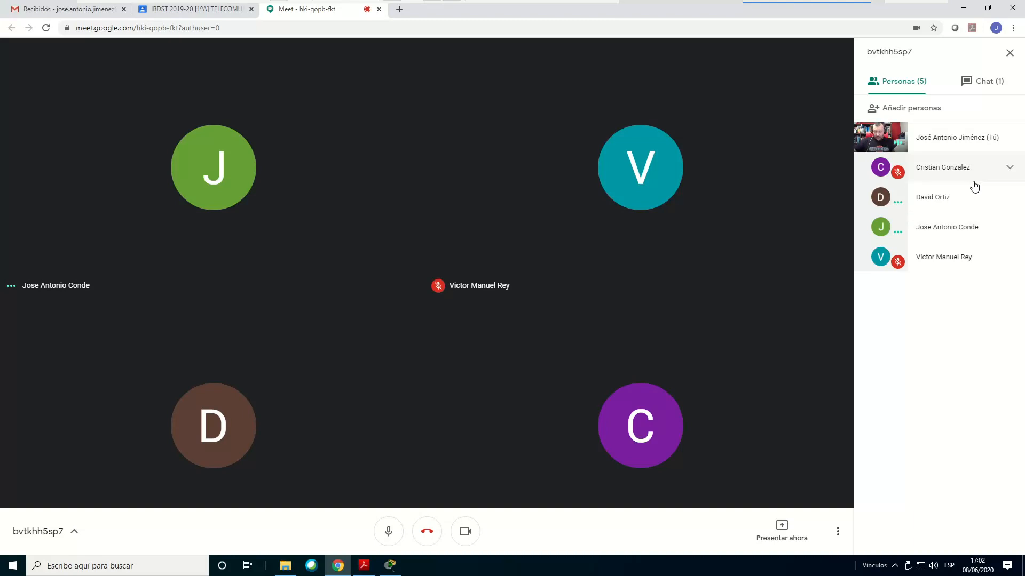
Present the entire screen to everyone in the Meet call
{"action": "mouse_move", "coordinate": [660, 194]}
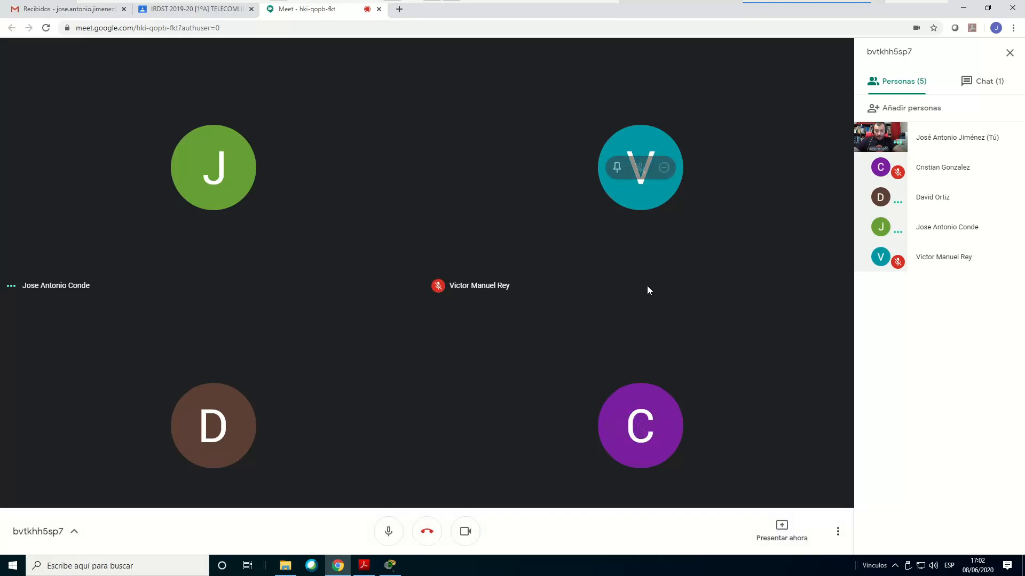
{"action": "left_click", "coordinate": [783, 533]}
{"action": "left_click", "coordinate": [785, 438]}
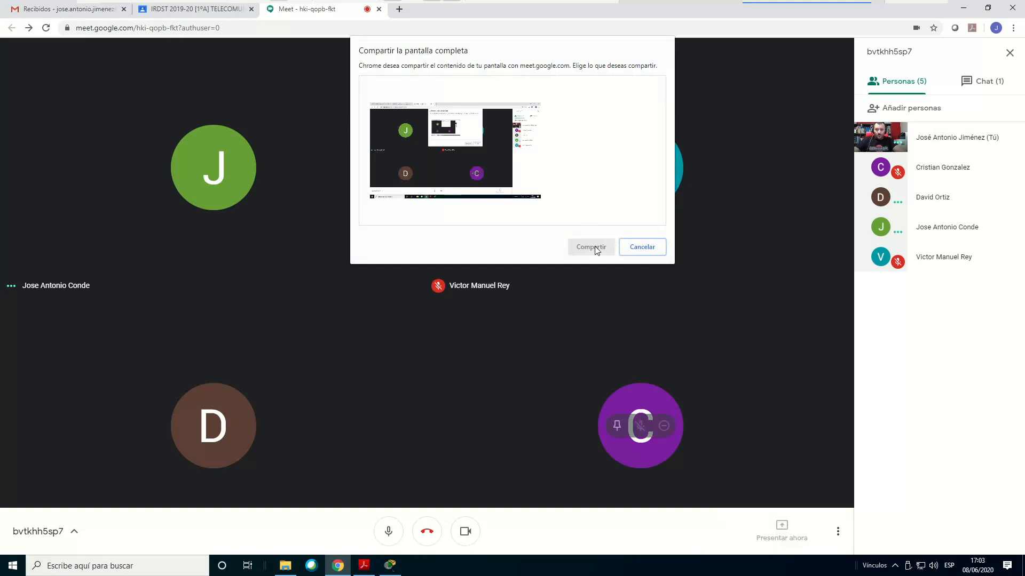
{"action": "left_click", "coordinate": [471, 157]}
{"action": "left_click", "coordinate": [598, 246]}
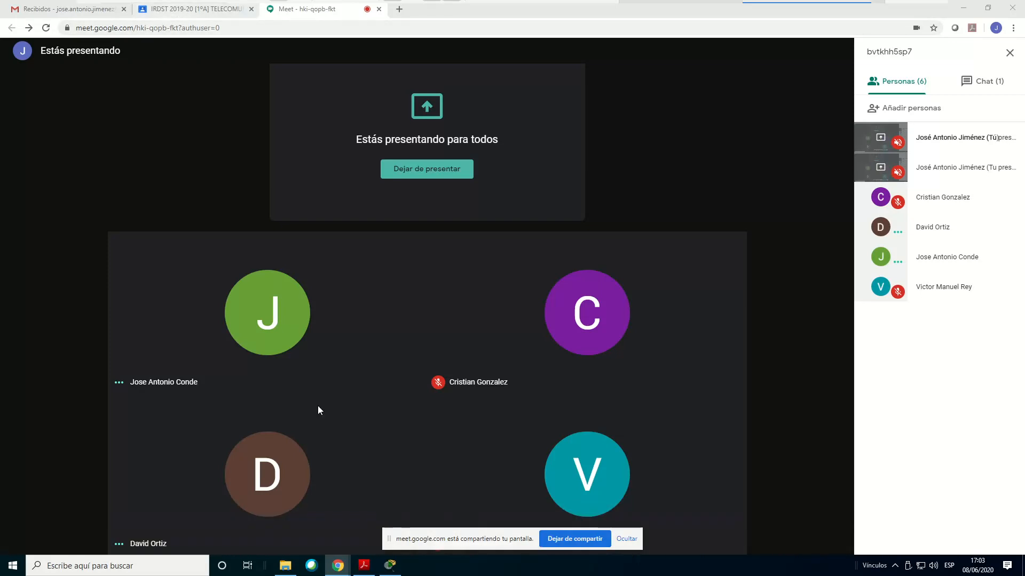
Switch to Ejercicio 1. Subredes.pdf in Adobe Acrobat Reader and view the network topology with the exercise instructions
{"action": "left_click", "coordinate": [363, 567]}
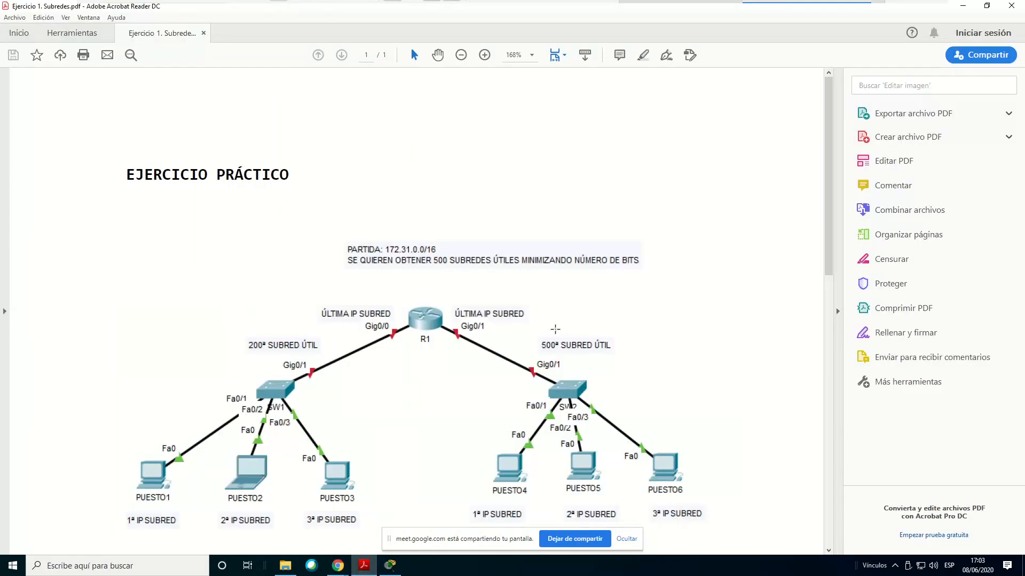
{"action": "scroll", "coordinate": [633, 281], "scroll_direction": "down", "scroll_amount": 3}
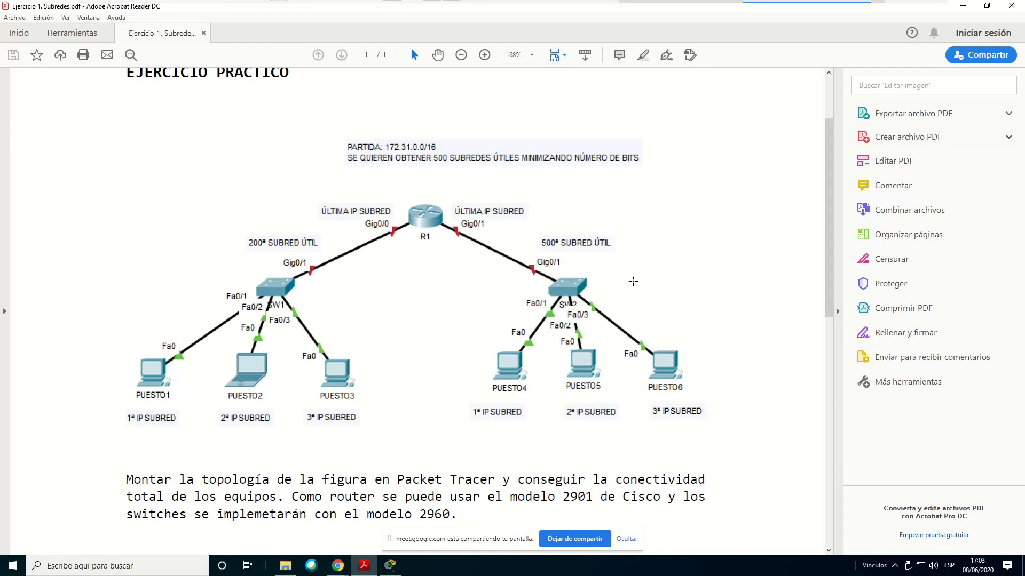
{"action": "scroll", "coordinate": [716, 271], "scroll_direction": "up", "scroll_amount": 1}
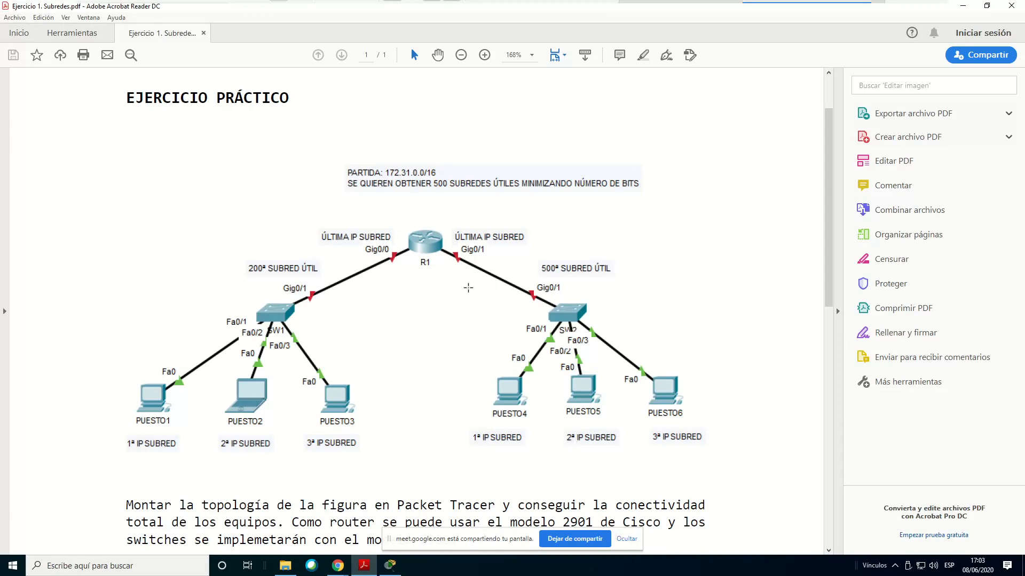
{"action": "scroll", "coordinate": [409, 285], "scroll_direction": "down", "scroll_amount": 1}
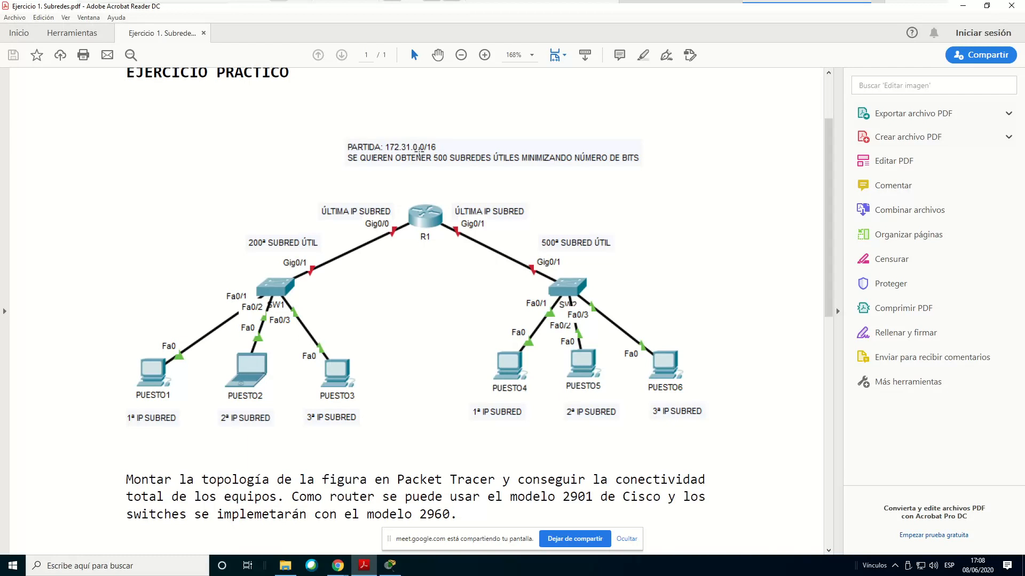
Minimize the Telegram window and switch to the Google Meet call in Chrome to check the participants
{"action": "key", "text": "alt+Tab"}
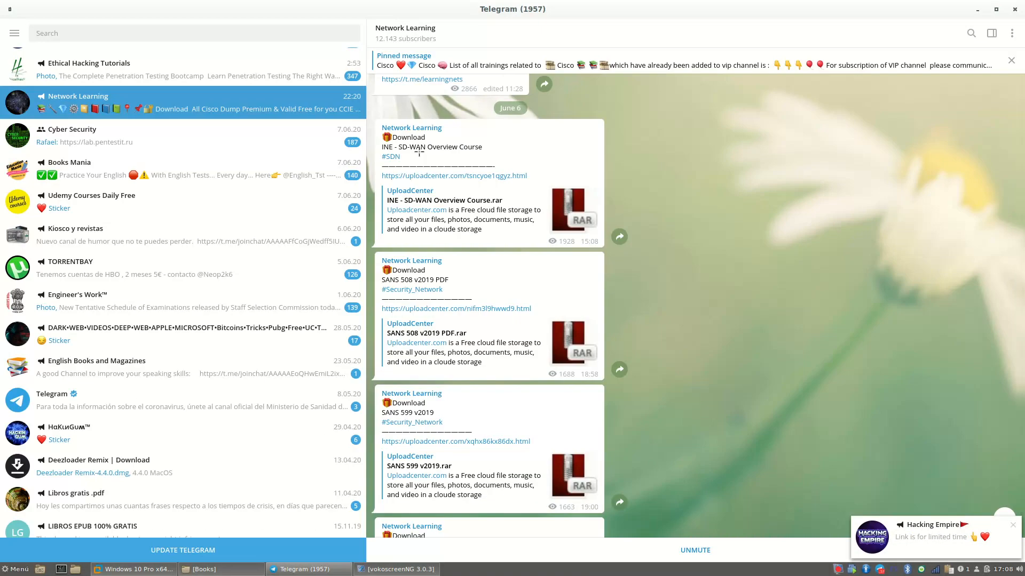
{"action": "left_click", "coordinate": [978, 10]}
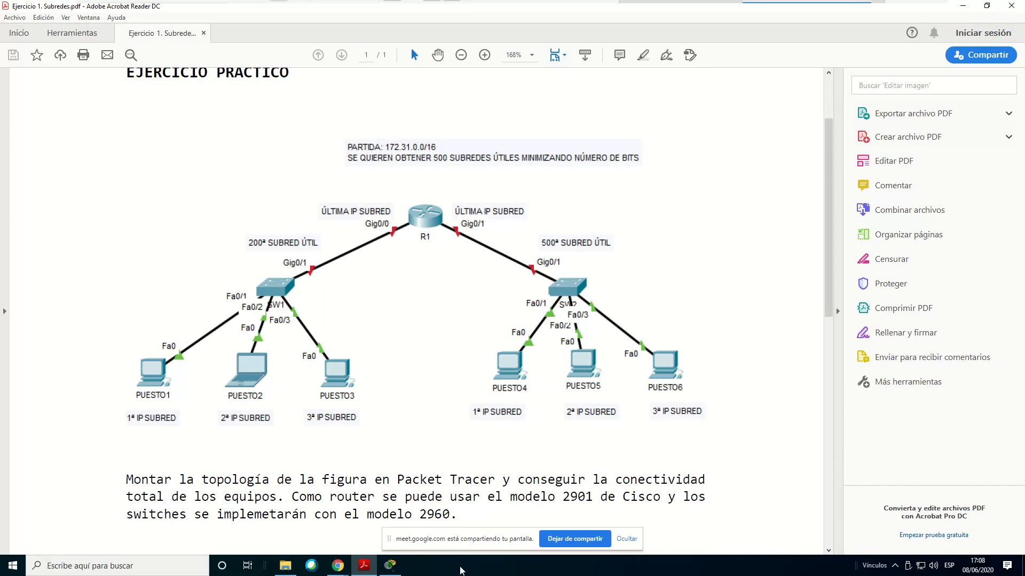
{"action": "mouse_move", "coordinate": [396, 571]}
{"action": "left_click", "coordinate": [338, 566]}
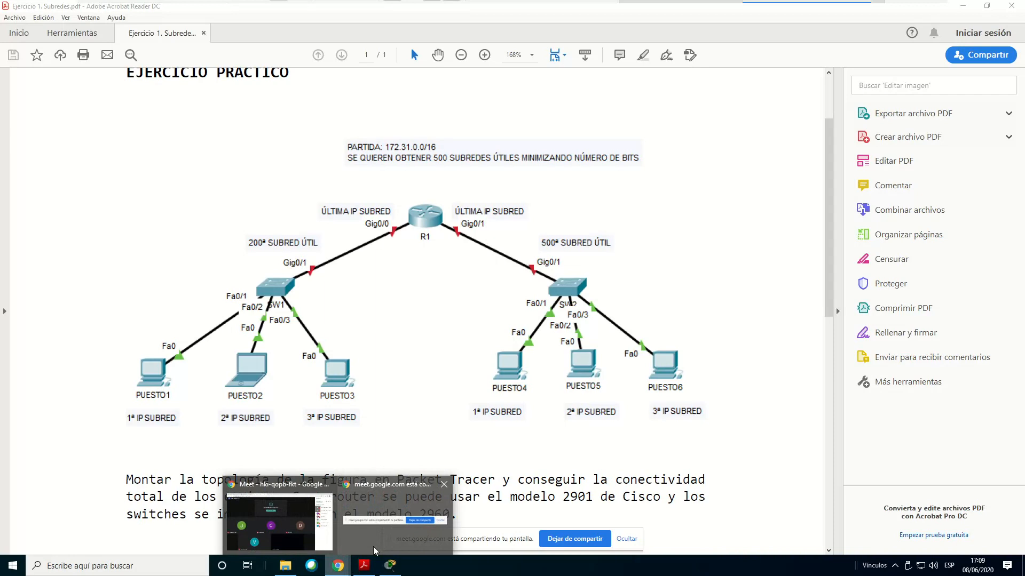
{"action": "left_click", "coordinate": [373, 546]}
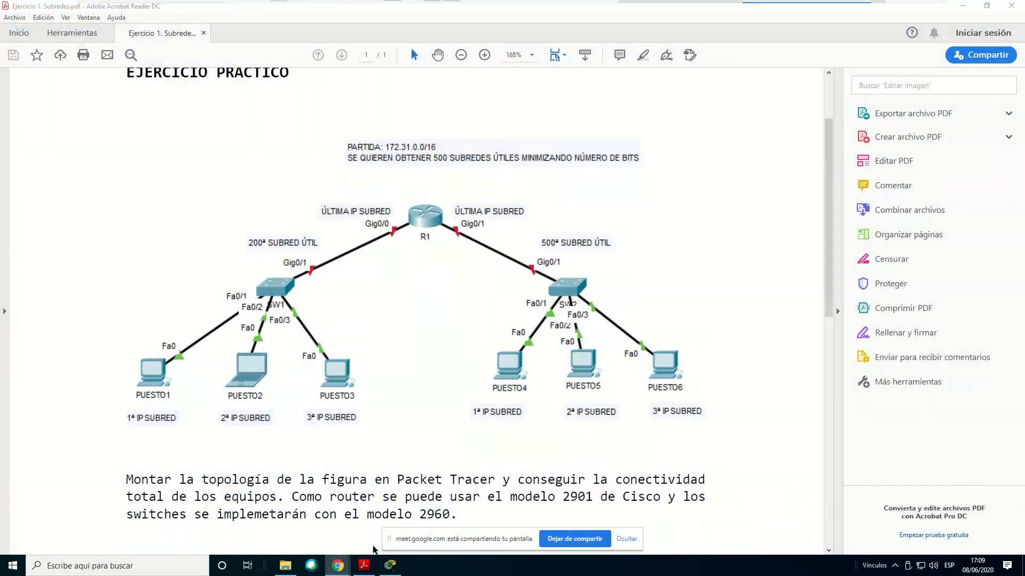
{"action": "left_click", "coordinate": [332, 567]}
{"action": "left_click", "coordinate": [278, 515]}
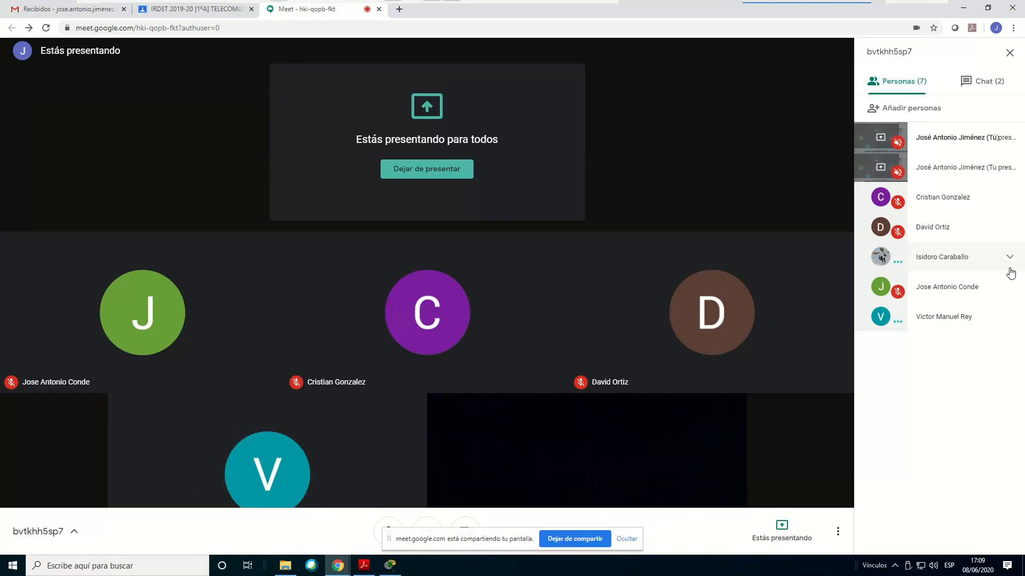
Look at the empty Cisco Packet Tracer workspace and the Meet call, and return to the exercise PDF in Acrobat Reader
{"action": "left_click", "coordinate": [397, 570]}
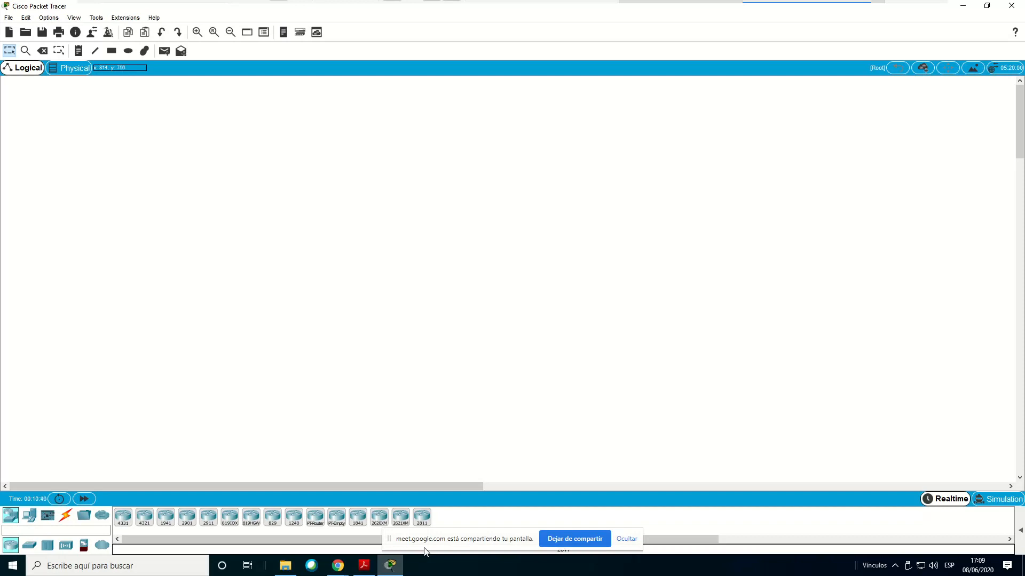
{"action": "mouse_move", "coordinate": [339, 570]}
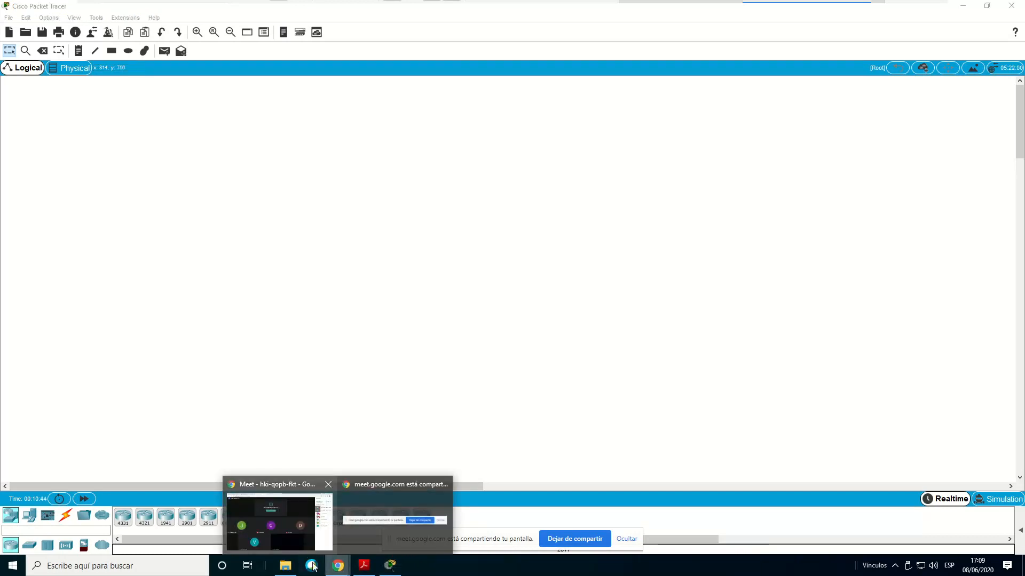
{"action": "left_click", "coordinate": [293, 507]}
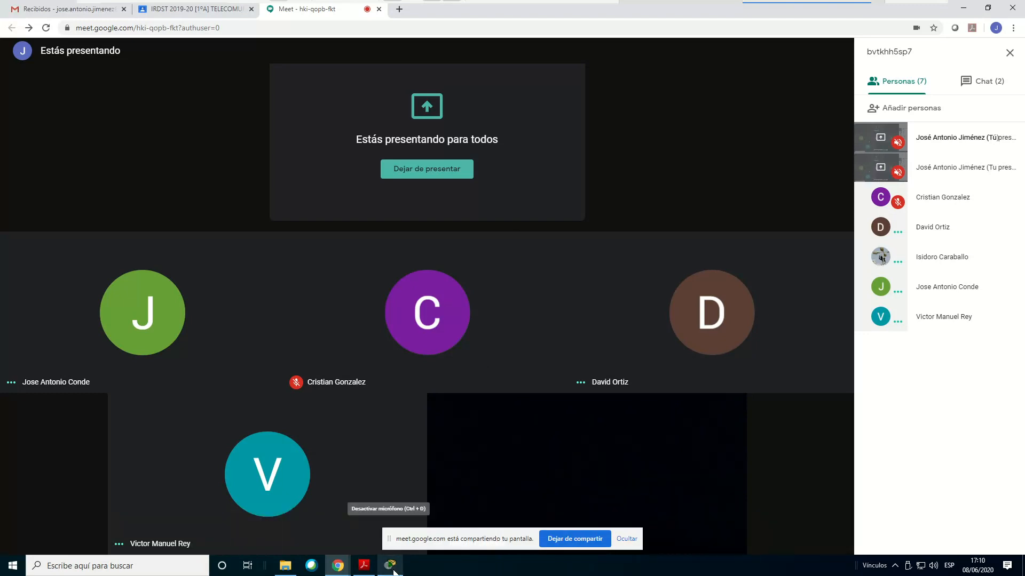
{"action": "mouse_move", "coordinate": [394, 572]}
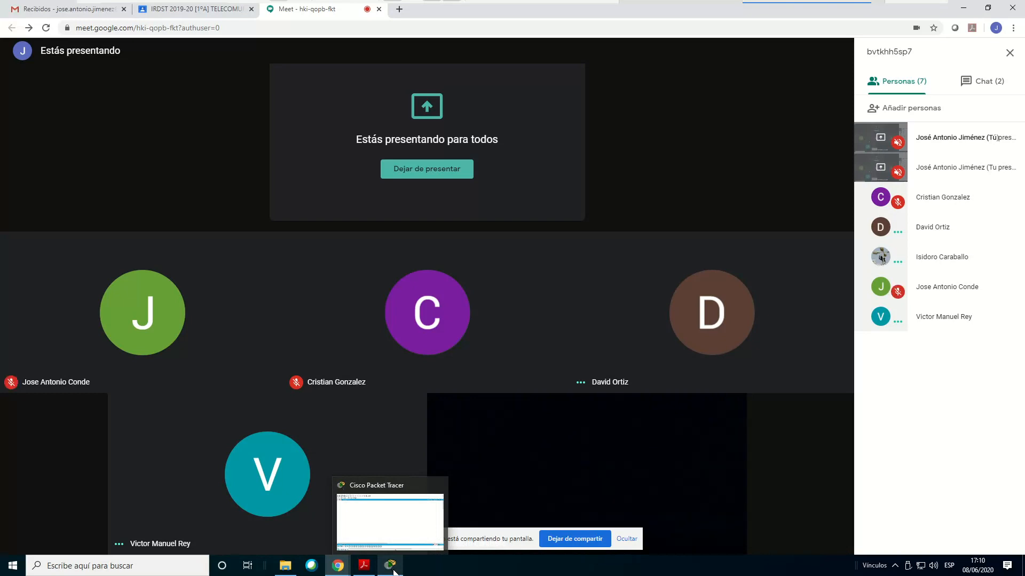
{"action": "mouse_move", "coordinate": [361, 571]}
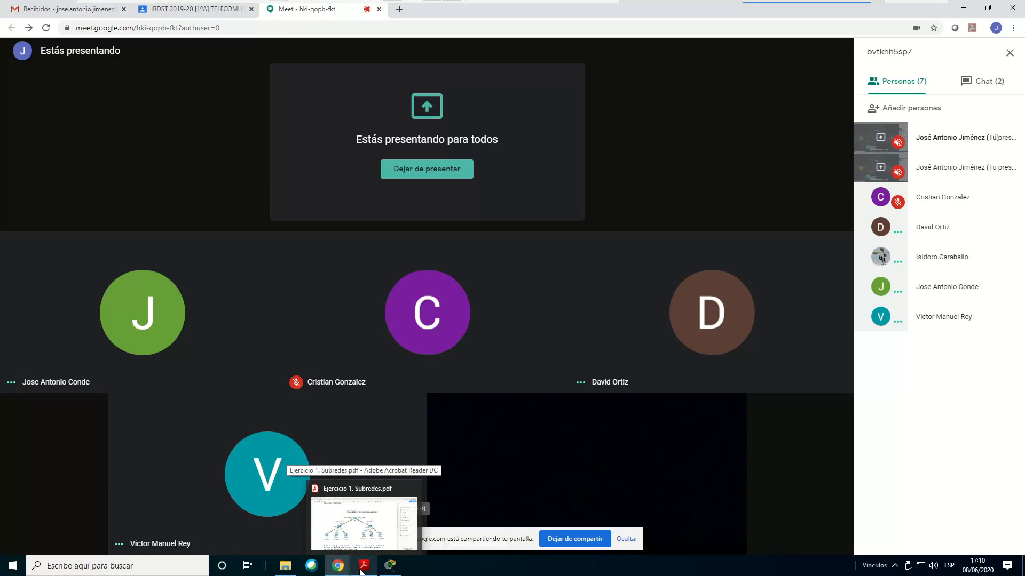
{"action": "left_click", "coordinate": [361, 570]}
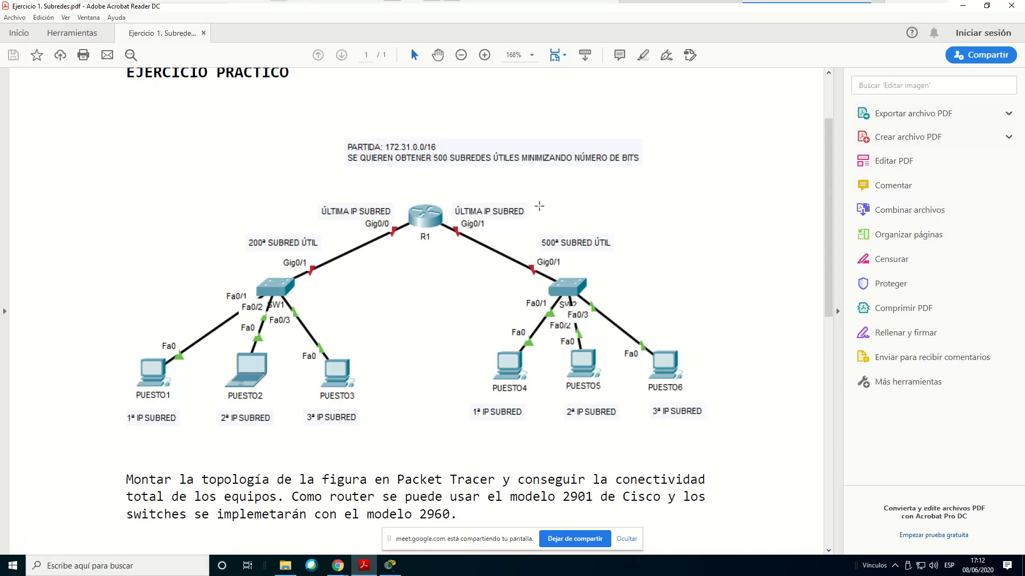
Open Notepad with a blank document and widen its window to about twice its width
{"action": "left_click", "coordinate": [148, 569]}
{"action": "type", "text": "notepad"}
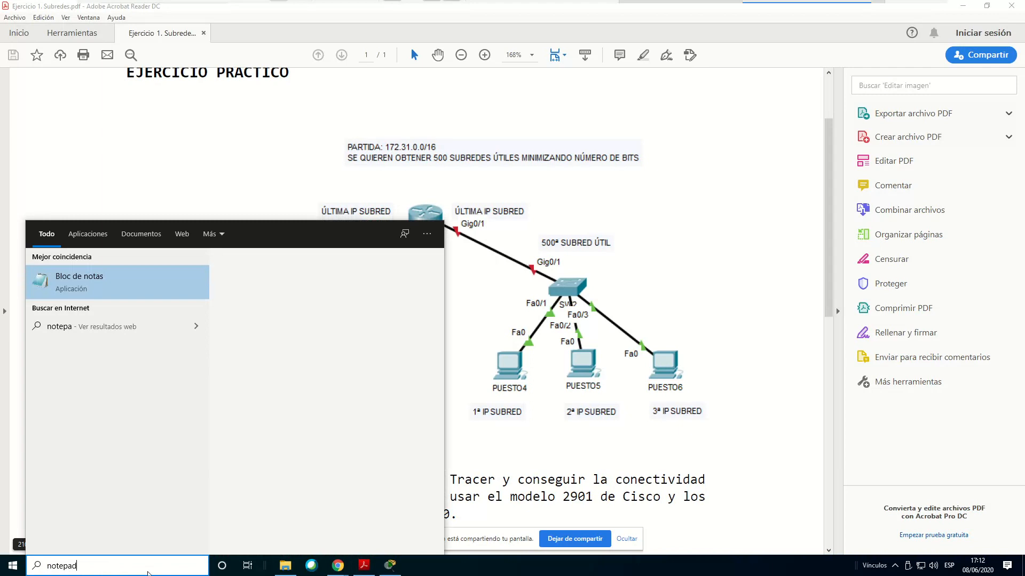
{"action": "key", "text": "Return"}
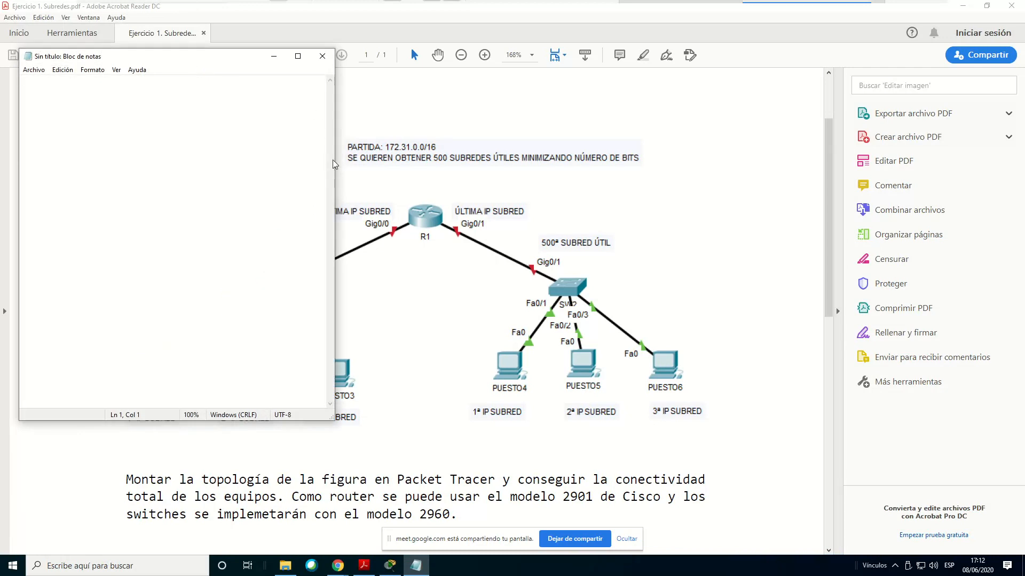
{"action": "left_click_drag", "start_coordinate": [333, 160], "coordinate": [596, 199]}
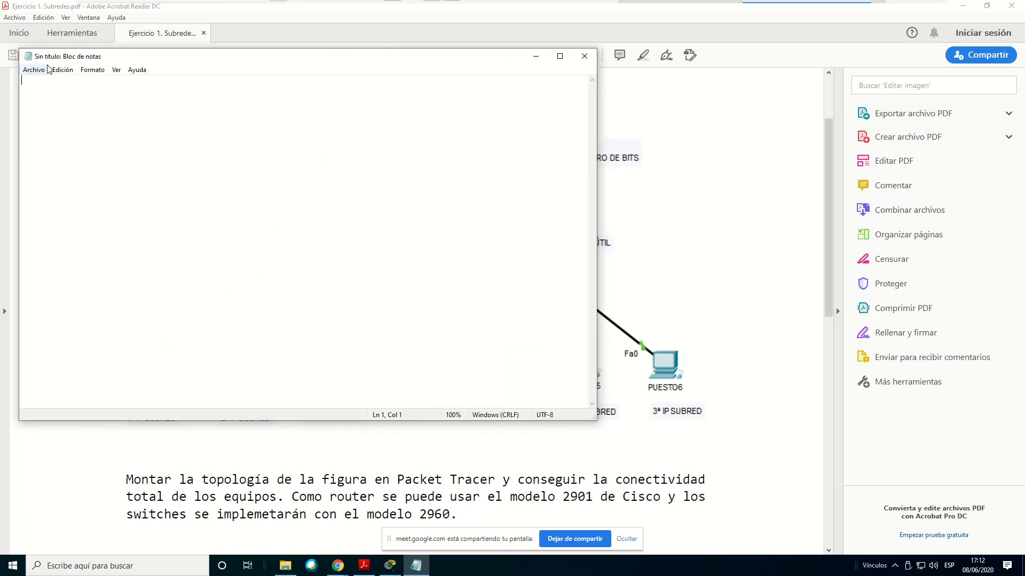
Set the Notepad font size to 14, keeping Consolas in the normal style
{"action": "left_click", "coordinate": [92, 70]}
{"action": "left_click", "coordinate": [107, 93]}
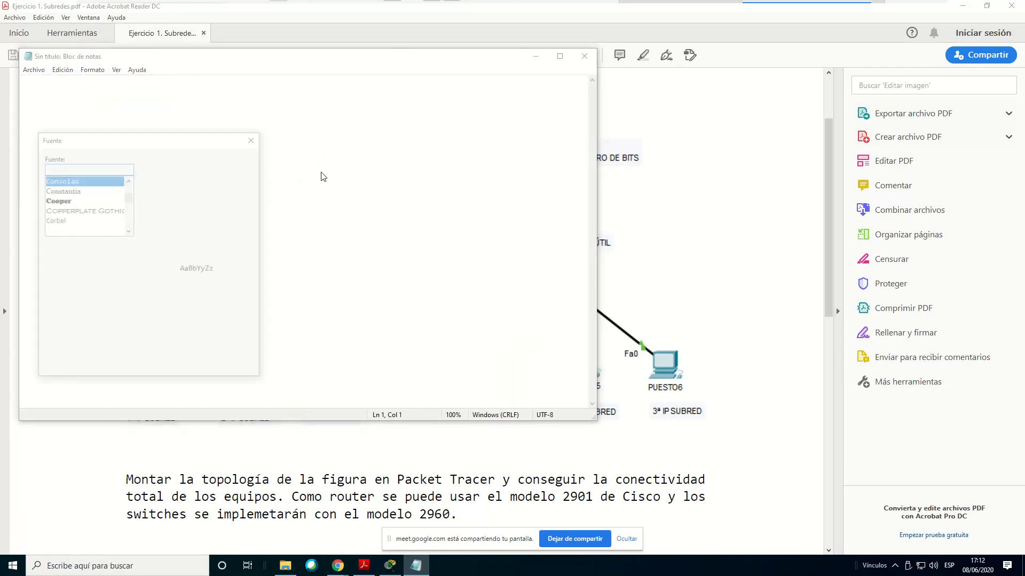
{"action": "left_click", "coordinate": [232, 195]}
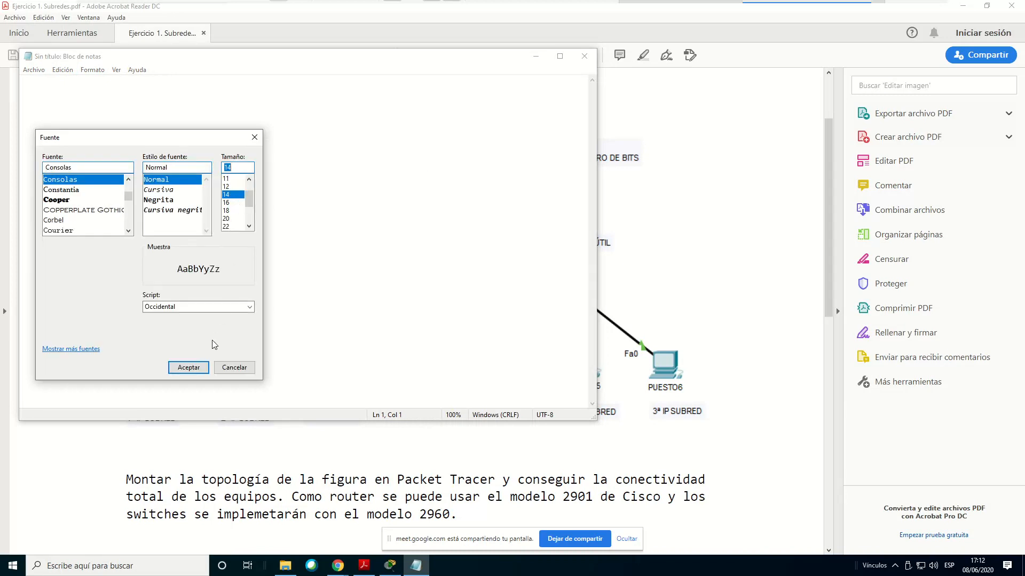
{"action": "left_click", "coordinate": [189, 368]}
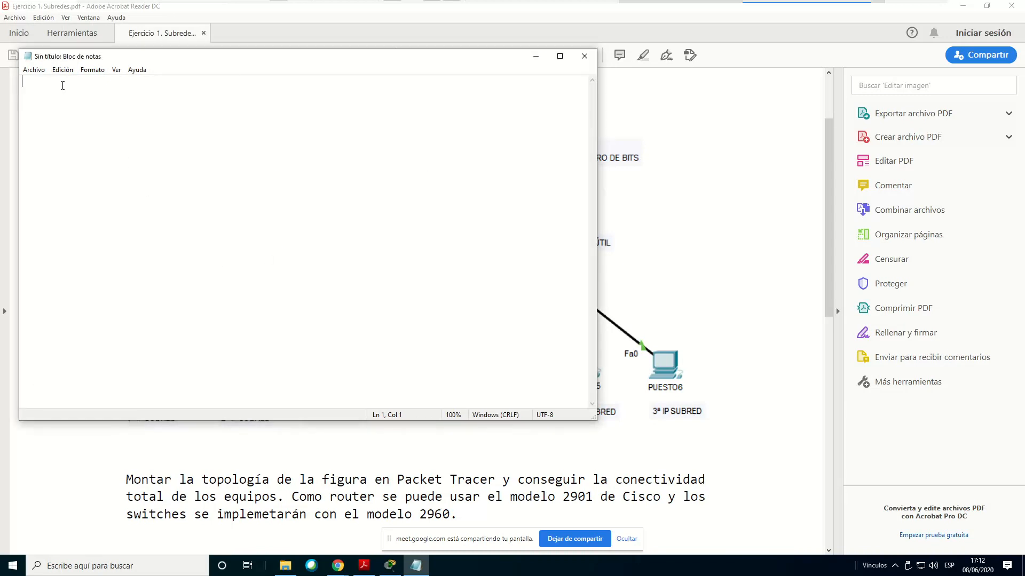
Write the line "USO 9 BITS PARA CODIFICAR UN MÍNIMO DE 500 SUBREDES. 2^9=512." in the note
{"action": "type", "text": "USO 9 BITS PARA CODIFICAR "}
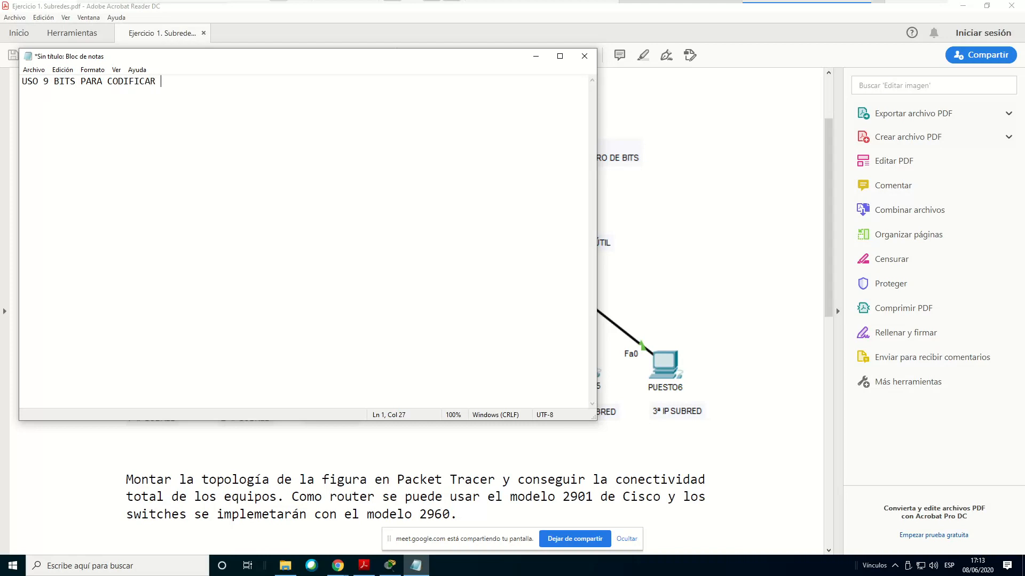
{"action": "type", "text": "UN MÍNIMO DE 500 SUBREDES. 2"}
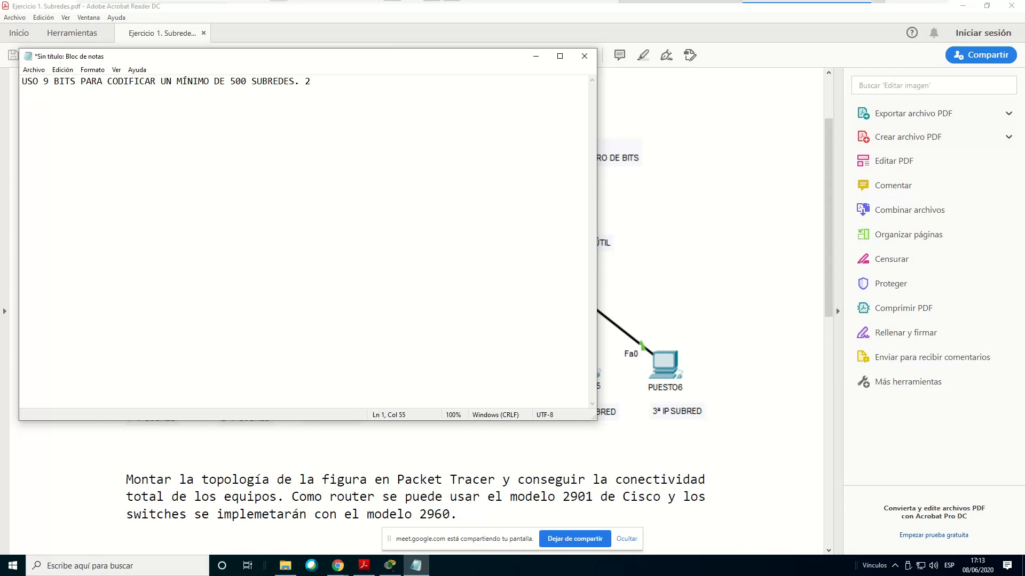
{"action": "type", "text": "^9=512"}
{"action": "type", "text": "."}
{"action": "key", "text": "Return"}
Move the Notepad window below the PDF's starting data and write the starting network as "PARTIDA: 172.31.0.0./16"
{"action": "left_click_drag", "start_coordinate": [323, 57], "coordinate": [375, 183]}
{"action": "type", "text": "PARTIDA"}
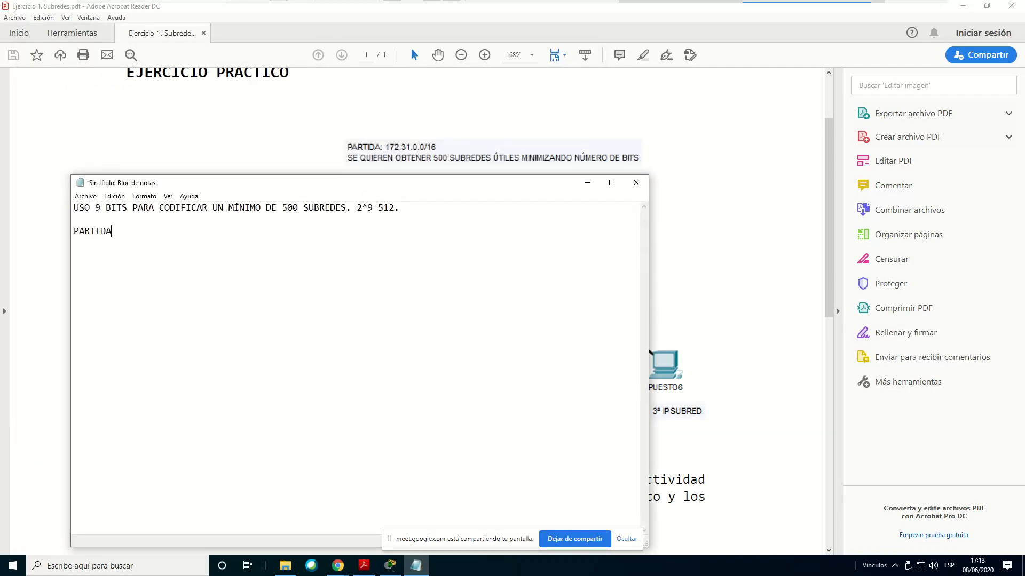
{"action": "type", "text": ": 172"}
{"action": "type", "text": ".31."}
{"action": "type", "text": "0.0."}
{"action": "type", "text": "/"}
{"action": "type", "text": "16"}
Write 10101100 beneath 172 as the first binary octet and space out the decimal octets above
{"action": "type", "text": "172"}
{"action": "key", "text": "BackSpace"}
{"action": "key", "text": "BackSpace"}
{"action": "key", "text": "BackSpace"}
{"action": "type", "text": "1"}
{"action": "key", "text": "Up"}
{"action": "key", "text": "Right"}
{"action": "key", "text": "Right"}
{"action": "key", "text": "Right"}
{"action": "key", "text": "Down"}
{"action": "type", "text": "01"}
{"action": "type", "text": "01"}
{"action": "type", "text": "100"}
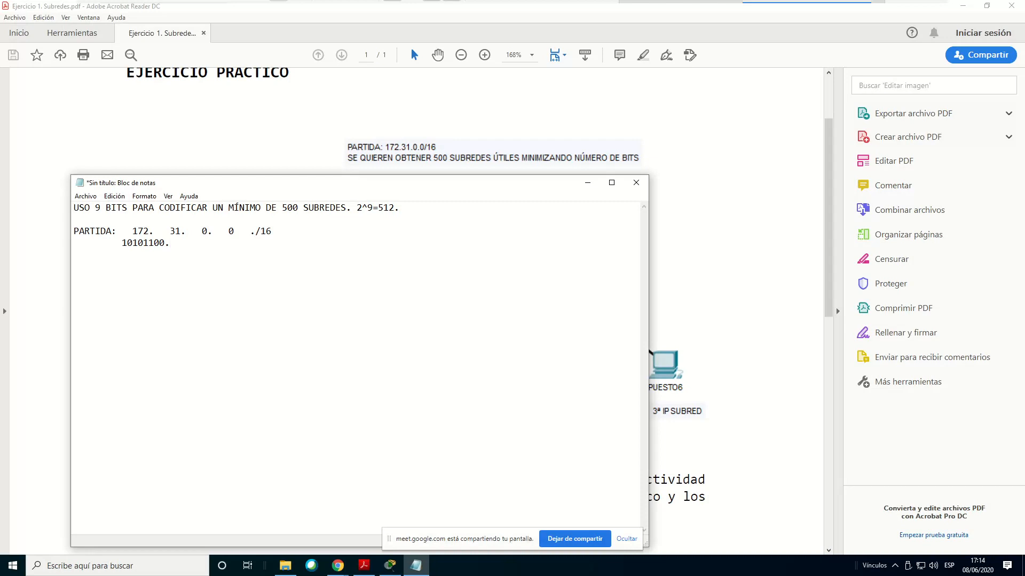
Complete the binary address with 00011111.00000000.00000000, align the decimal octets above it, and remove the extra dot before /16
{"action": "key", "text": "Up"}
{"action": "key", "text": "Down"}
{"action": "type", "text": "000"}
{"action": "type", "text": "1"}
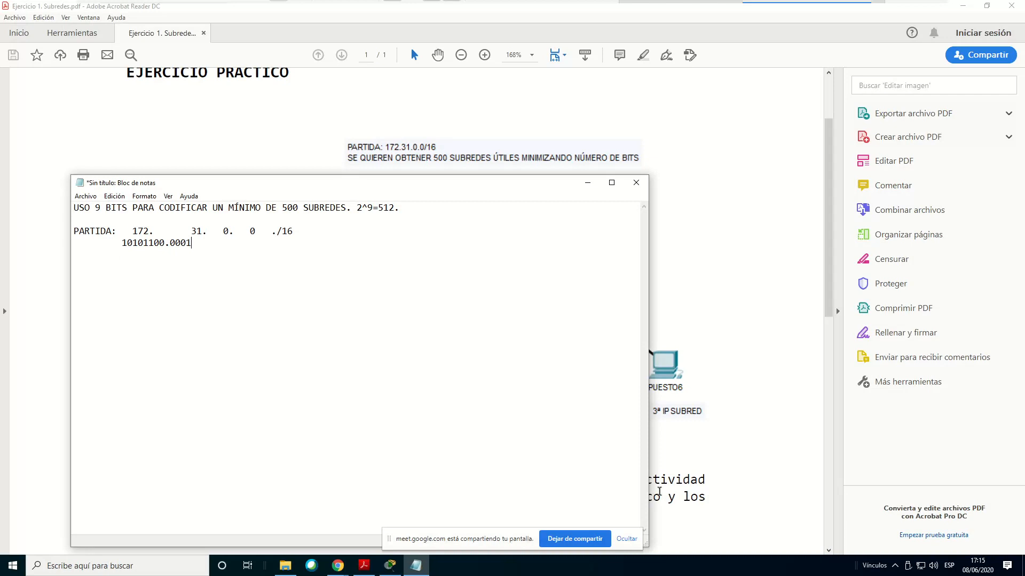
{"action": "type", "text": "1111.00000000"}
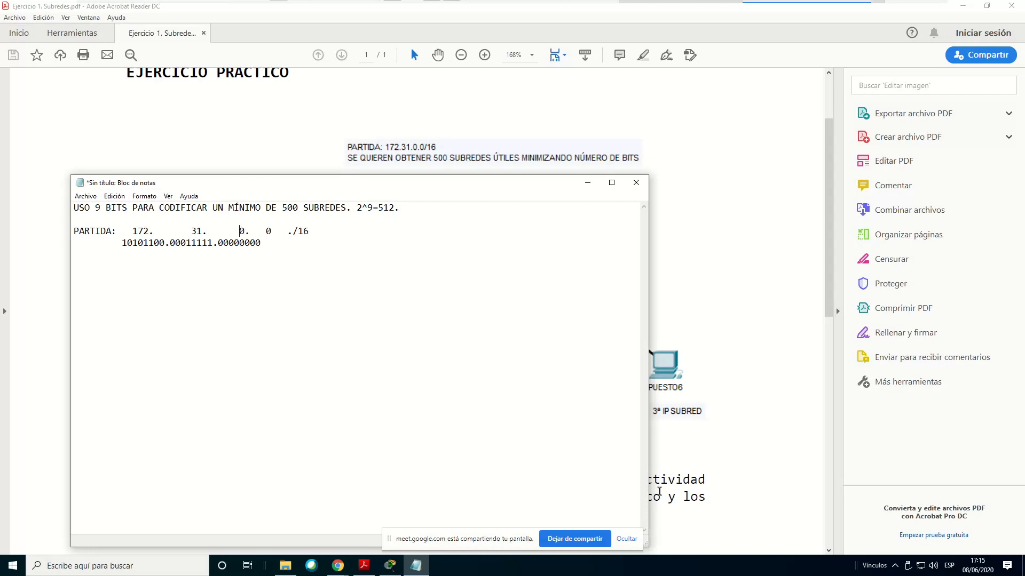
{"action": "key", "text": "ctrl+End"}
{"action": "type", "text": "00000000"}
{"action": "key", "text": "BackSpace"}
Add the binary mask 11111111.11111111.00000000.00000000 after a slash on the binary address line
{"action": "type", "text": "11111"}
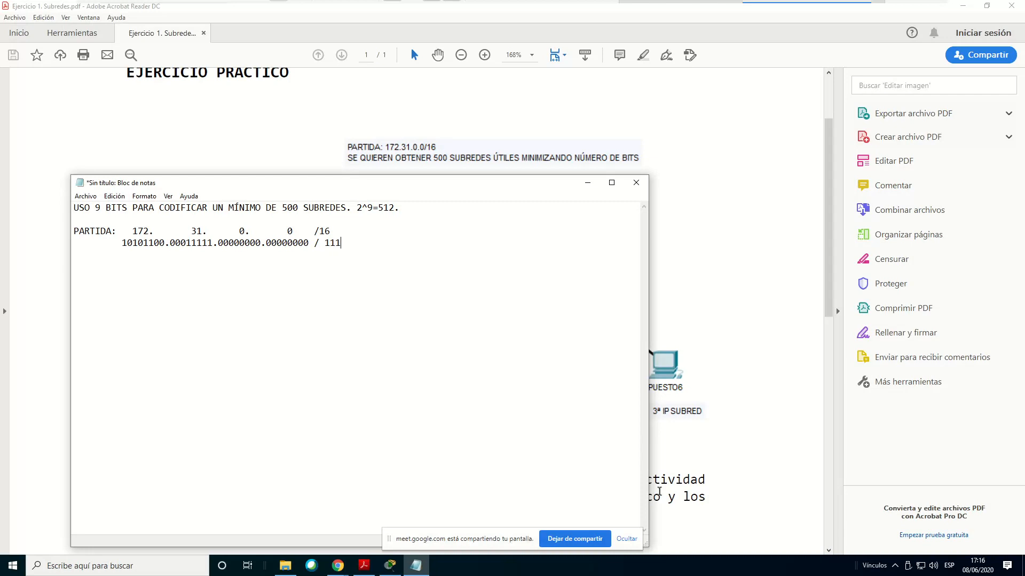
{"action": "type", "text": "111.11111111.00000000.0000000"}
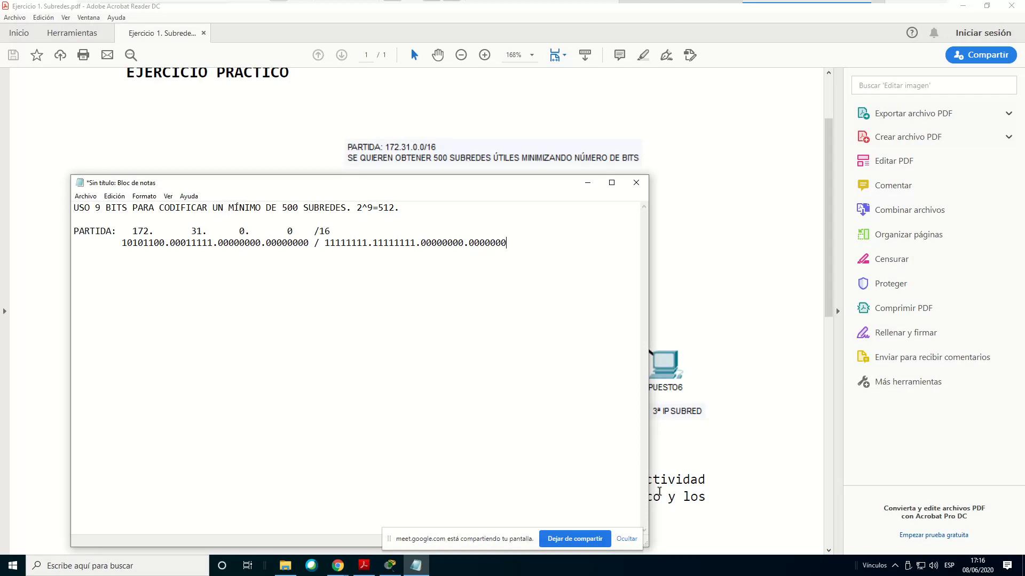
{"action": "type", "text": "0"}
Highlight the mask's 16 network bits and its 16 host bits, and insert a space before 16 in the prefix above
{"action": "left_click_drag", "start_coordinate": [416, 243], "coordinate": [323, 243]}
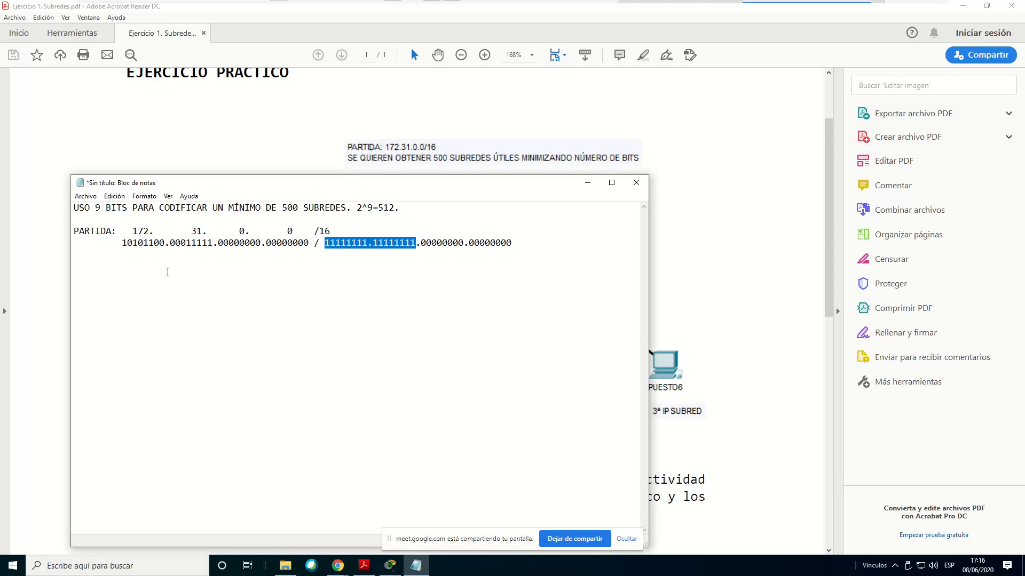
{"action": "left_click_drag", "start_coordinate": [422, 243], "coordinate": [513, 251]}
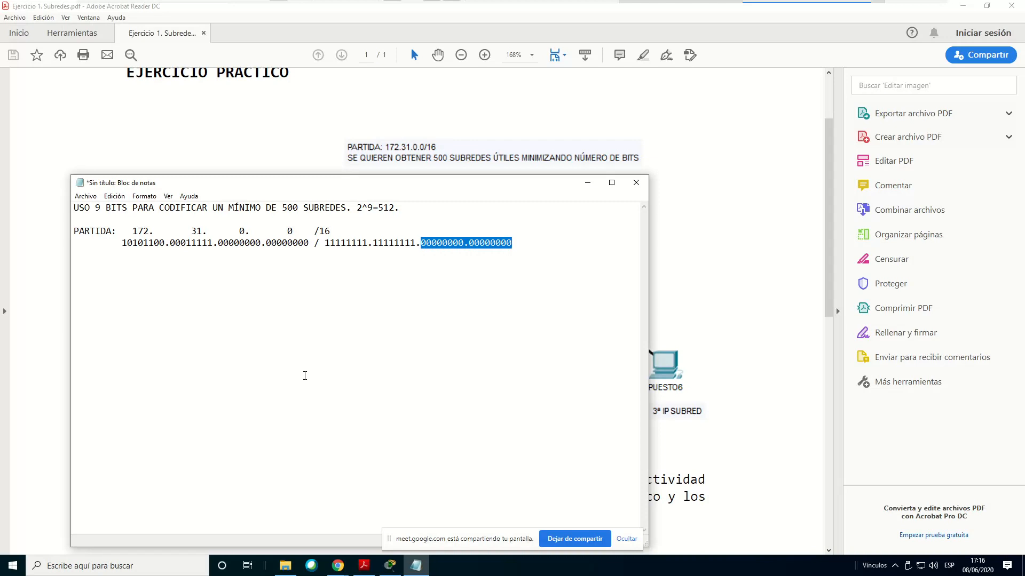
{"action": "left_click", "coordinate": [320, 232]}
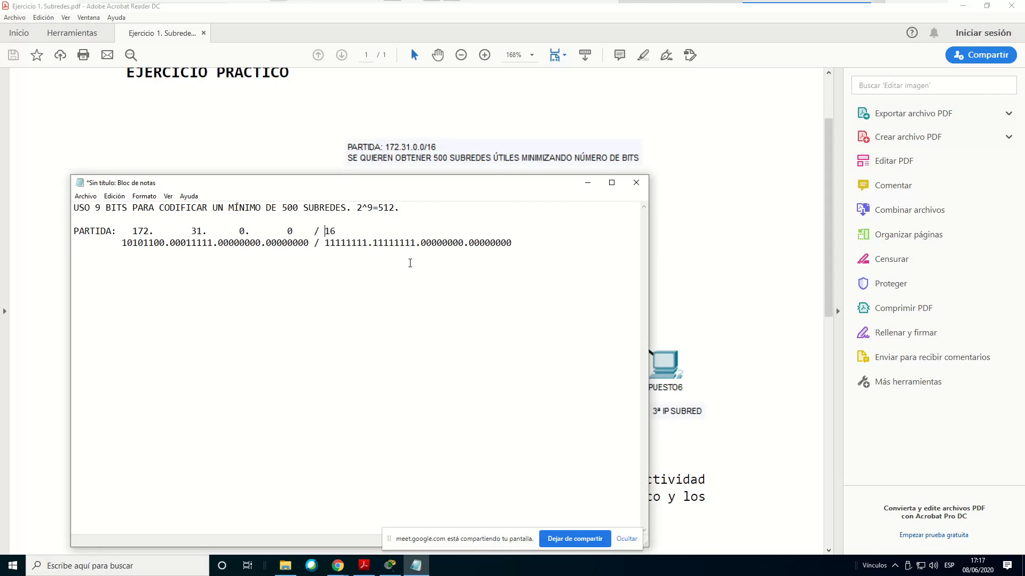
Highlight the network bits and the host bits in both the binary mask and the binary address
{"action": "left_click_drag", "start_coordinate": [414, 244], "coordinate": [323, 247]}
{"action": "left_click_drag", "start_coordinate": [210, 244], "coordinate": [138, 247]}
{"action": "left_click_drag", "start_coordinate": [212, 244], "coordinate": [125, 245]}
{"action": "left_click_drag", "start_coordinate": [512, 244], "coordinate": [411, 243]}
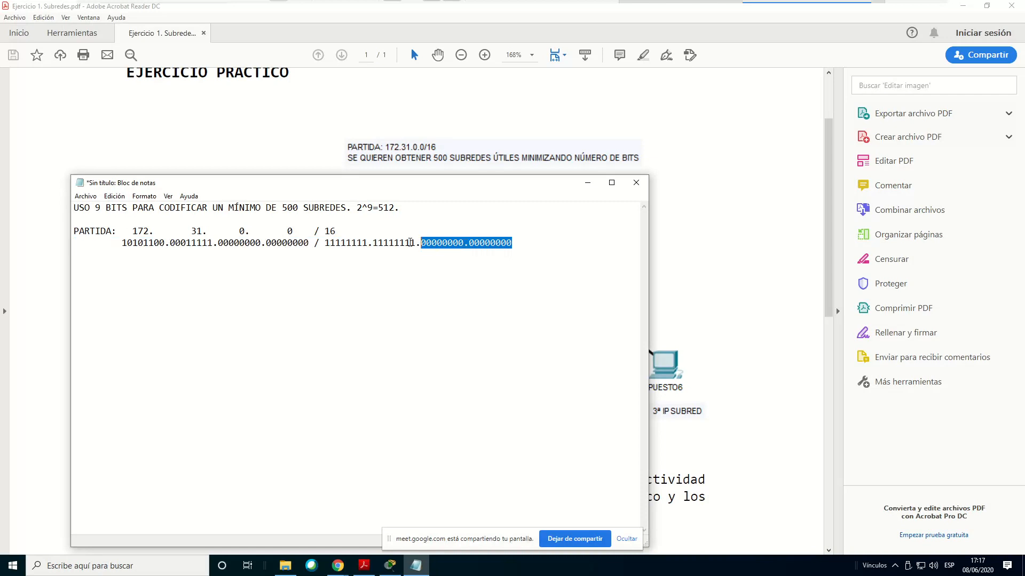
{"action": "left_click_drag", "start_coordinate": [313, 243], "coordinate": [227, 247]}
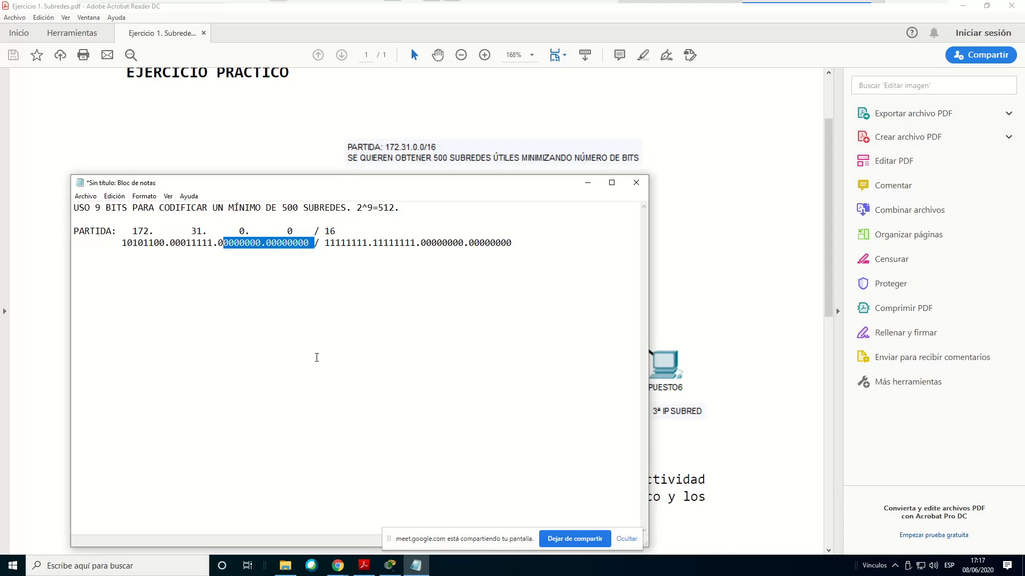
{"action": "key", "text": "Right"}
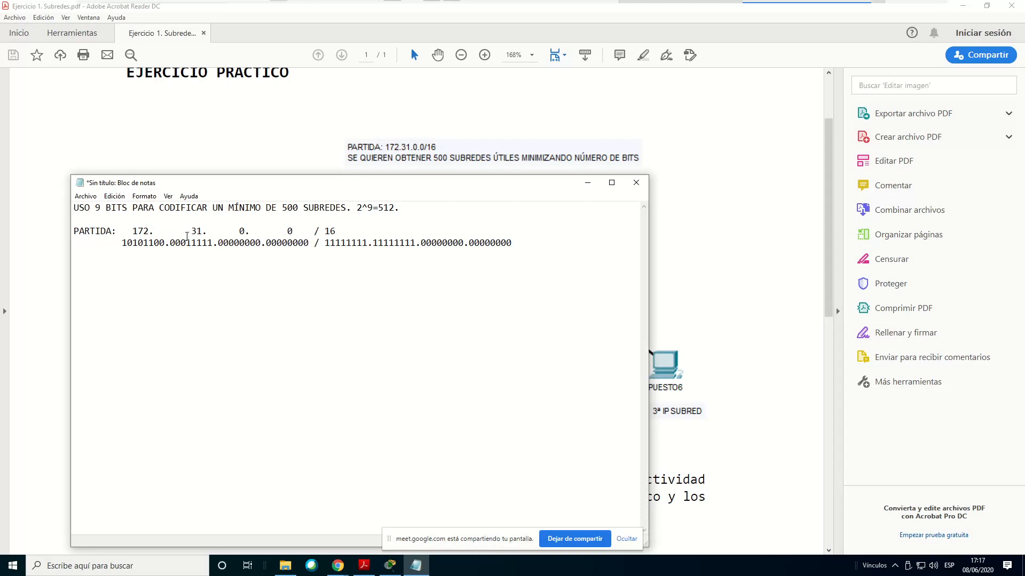
Highlight the decimal address 172.31.0.0 and the first nine host bits of the binary address
{"action": "left_click_drag", "start_coordinate": [130, 231], "coordinate": [292, 232]}
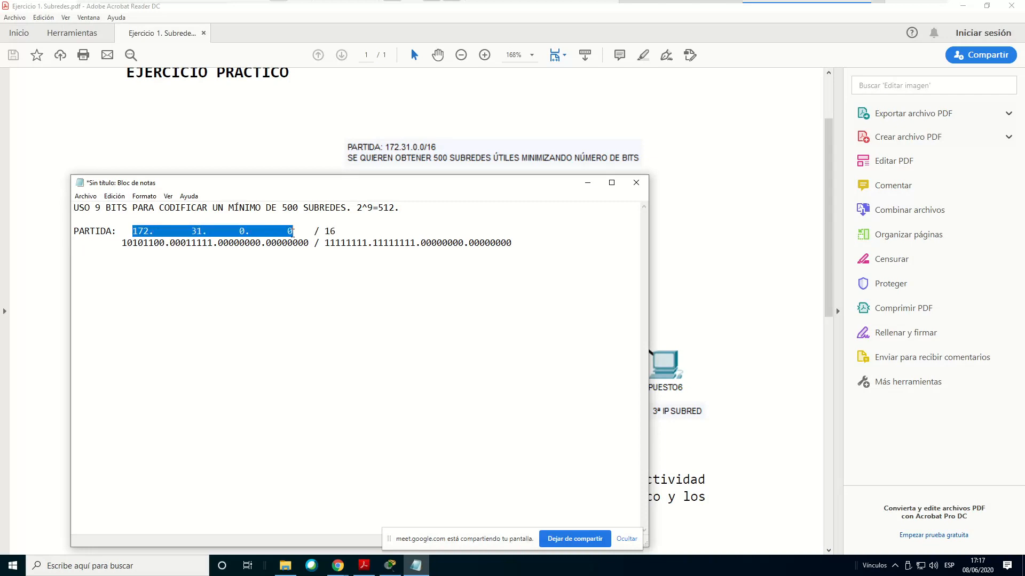
{"action": "left_click", "coordinate": [308, 365]}
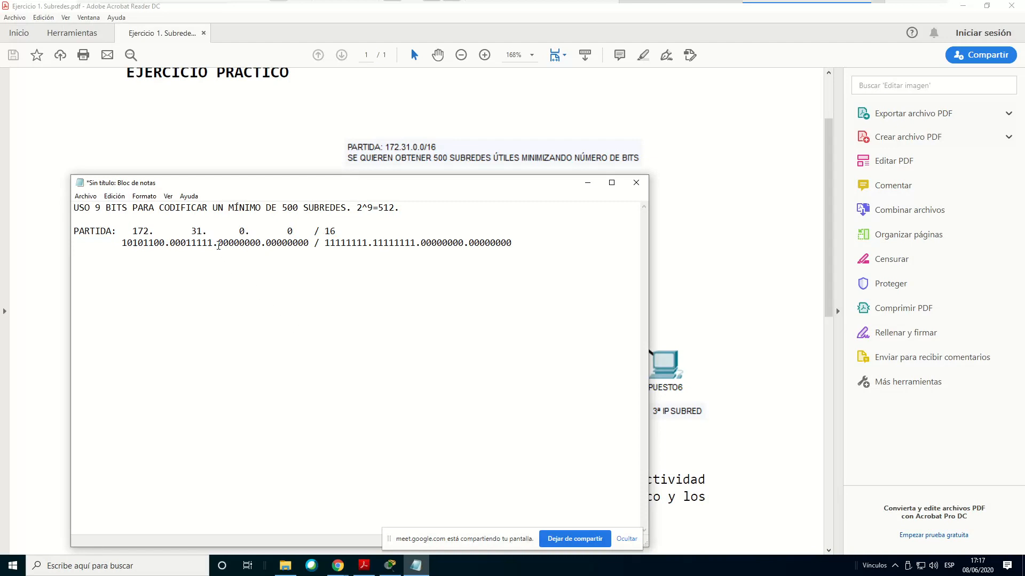
{"action": "left_click_drag", "start_coordinate": [219, 245], "coordinate": [270, 246]}
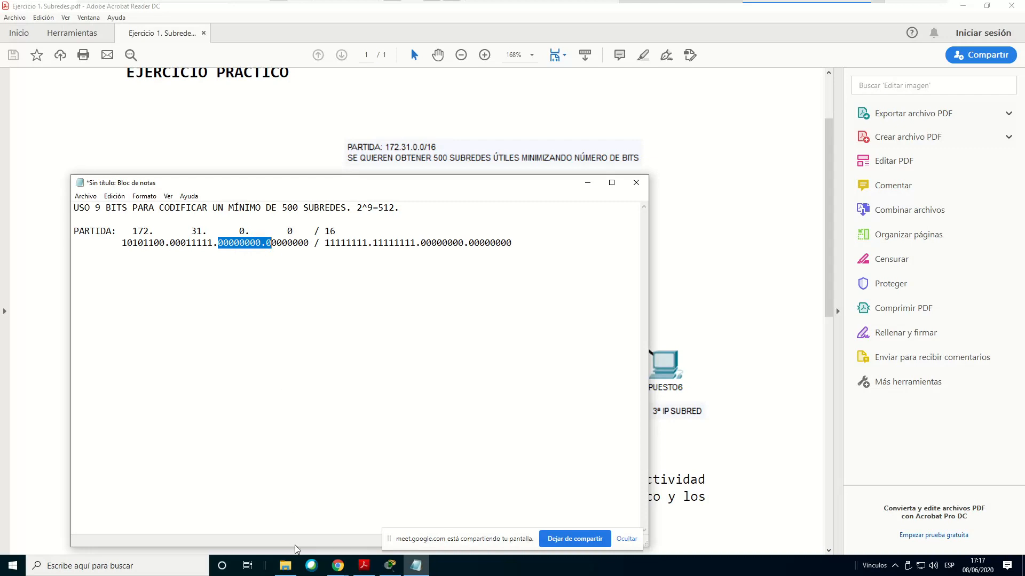
{"action": "left_click", "coordinate": [265, 243]}
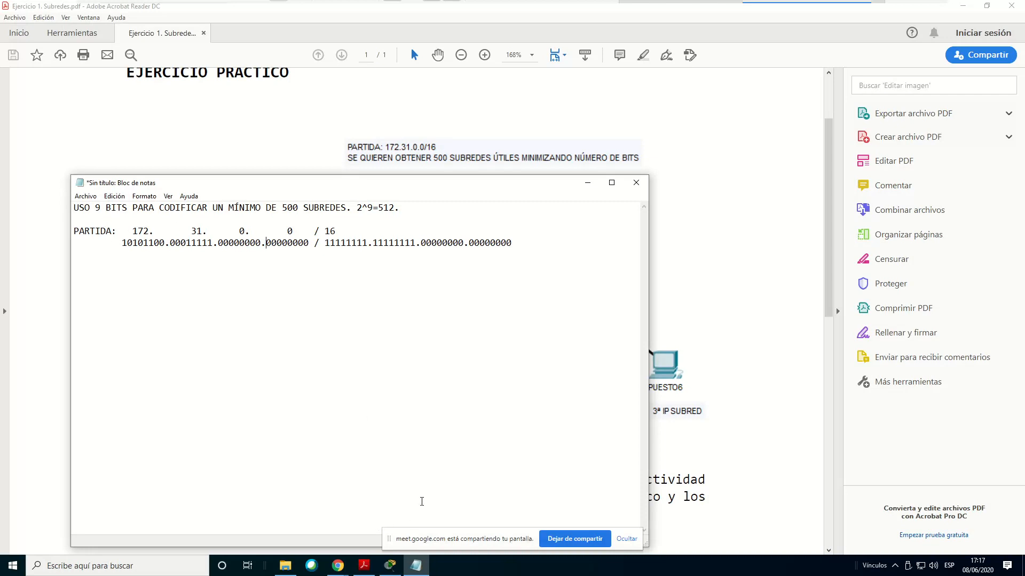
Search Windows for CALCULADORA and open the Calculator app
{"action": "left_click", "coordinate": [139, 571]}
{"action": "type", "text": "CALCULDORA"}
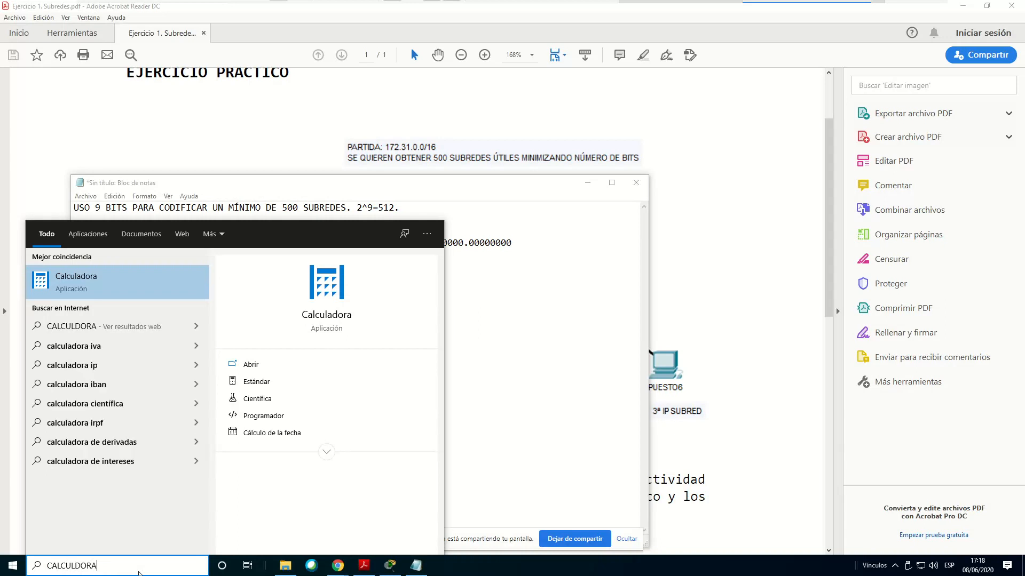
{"action": "key", "text": "BackSpace"}
{"action": "key", "text": "BackSpace"}
{"action": "key", "text": "BackSpace"}
{"action": "key", "text": "BackSpace"}
{"action": "type", "text": "ADORA"}
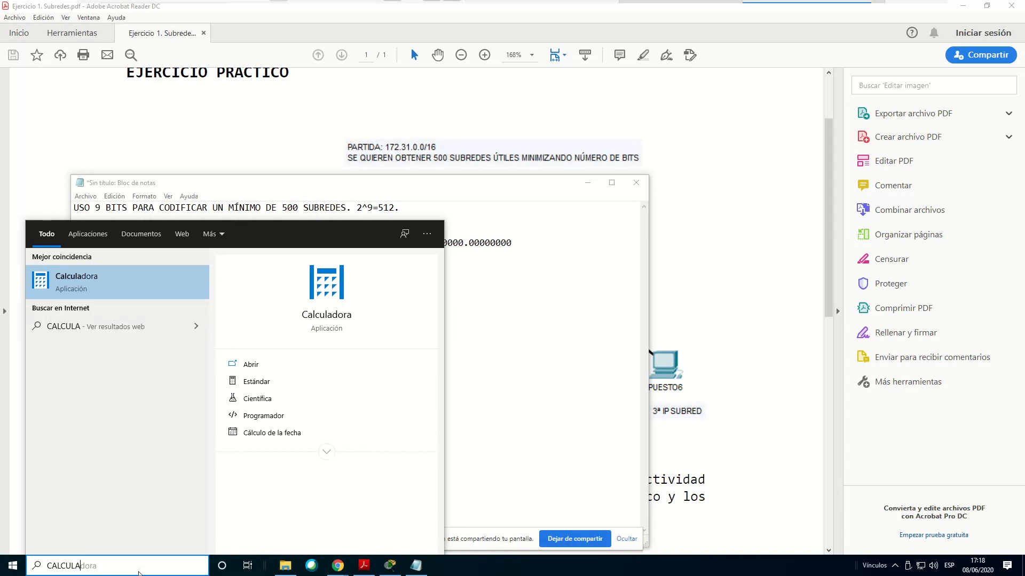
{"action": "key", "text": "Return"}
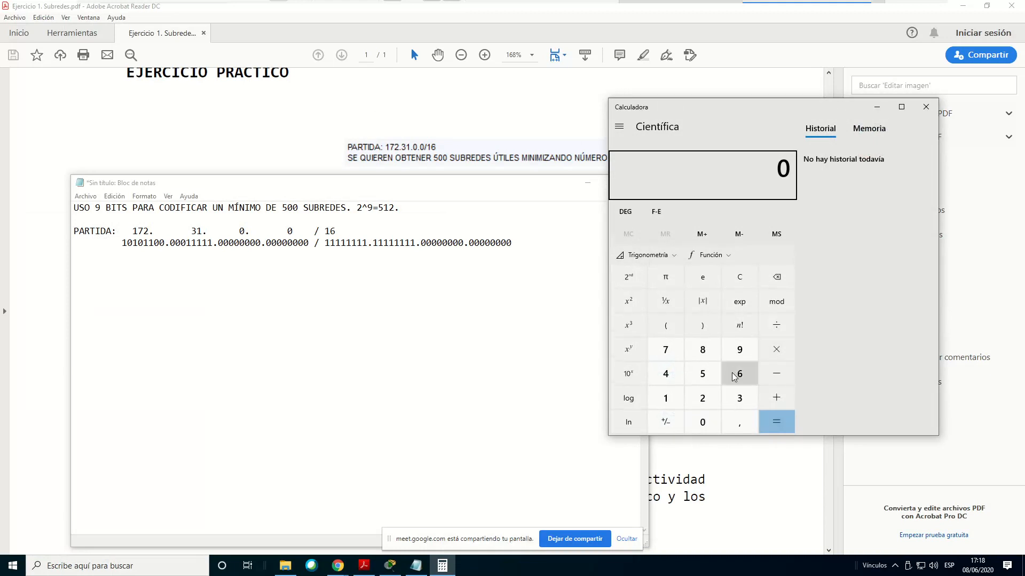
Calculate 2^16 and move the calculator window clear of the Notepad notes
{"action": "left_click", "coordinate": [708, 399]}
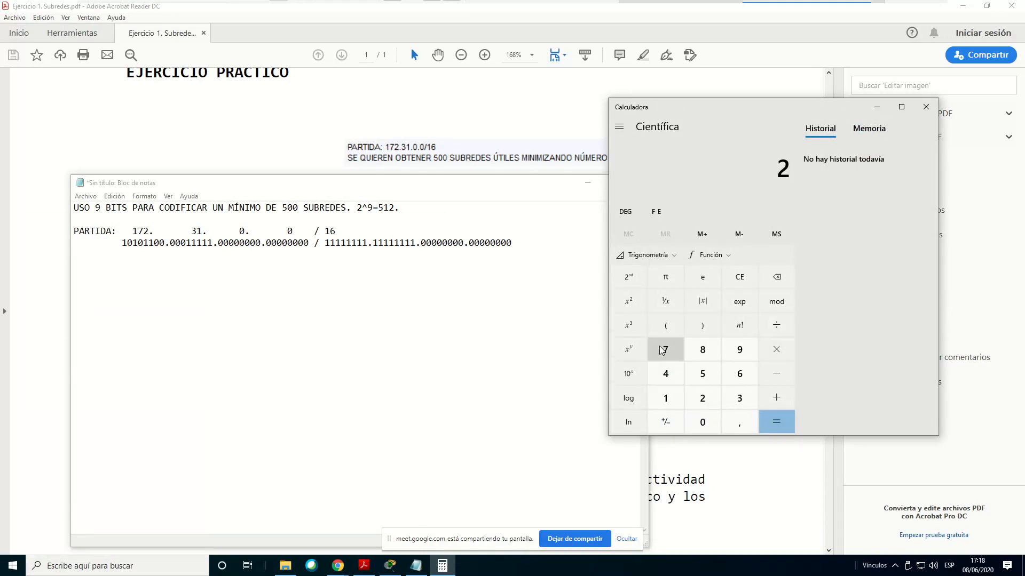
{"action": "type", "text": "16"}
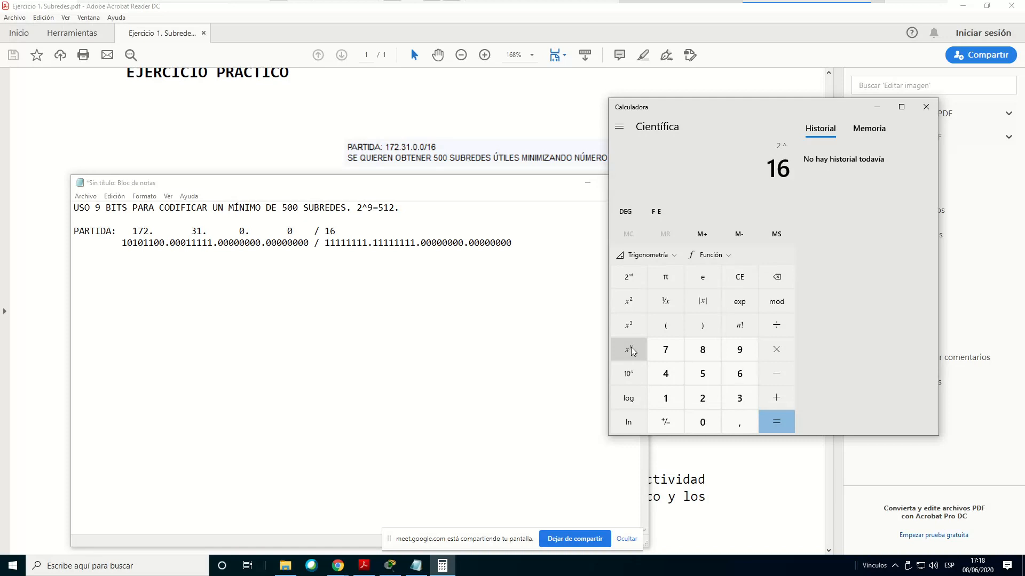
{"action": "key", "text": "Return"}
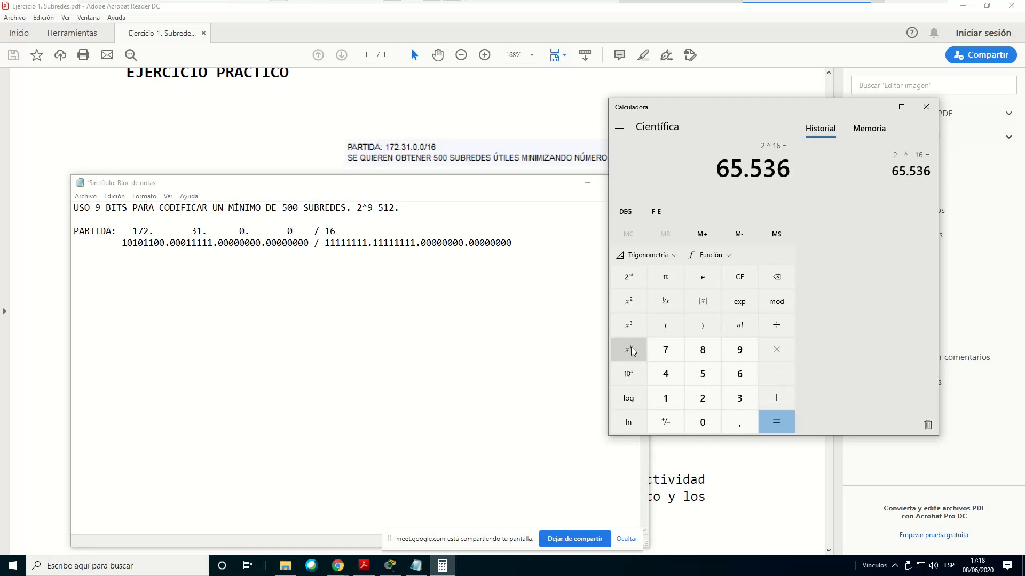
{"action": "left_click_drag", "start_coordinate": [725, 108], "coordinate": [770, 96]}
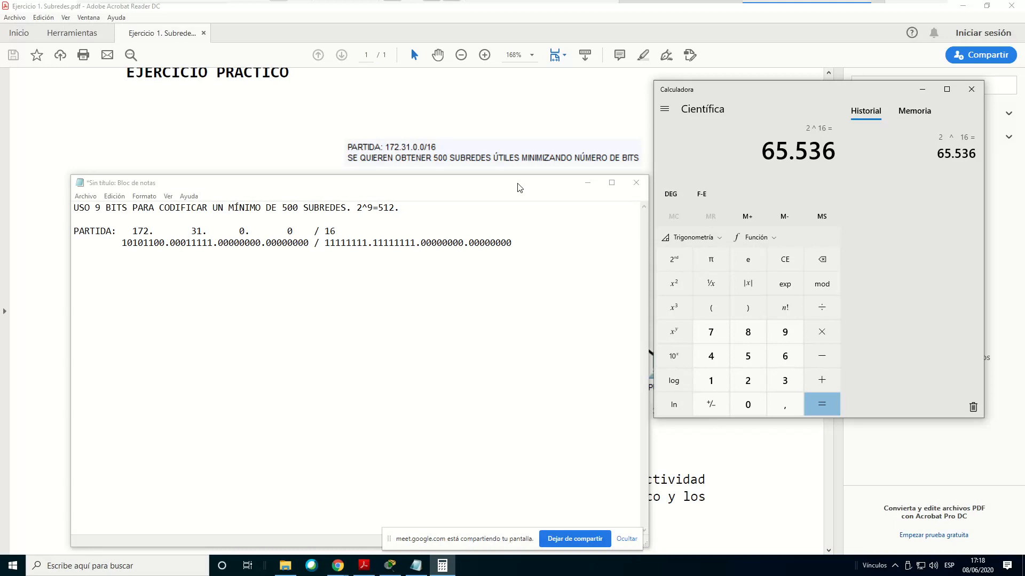
Highlight the 16 host bits of the binary address in Notepad, followed by only the first nine of them
{"action": "left_click", "coordinate": [218, 243]}
{"action": "left_click_drag", "start_coordinate": [218, 243], "coordinate": [306, 246]}
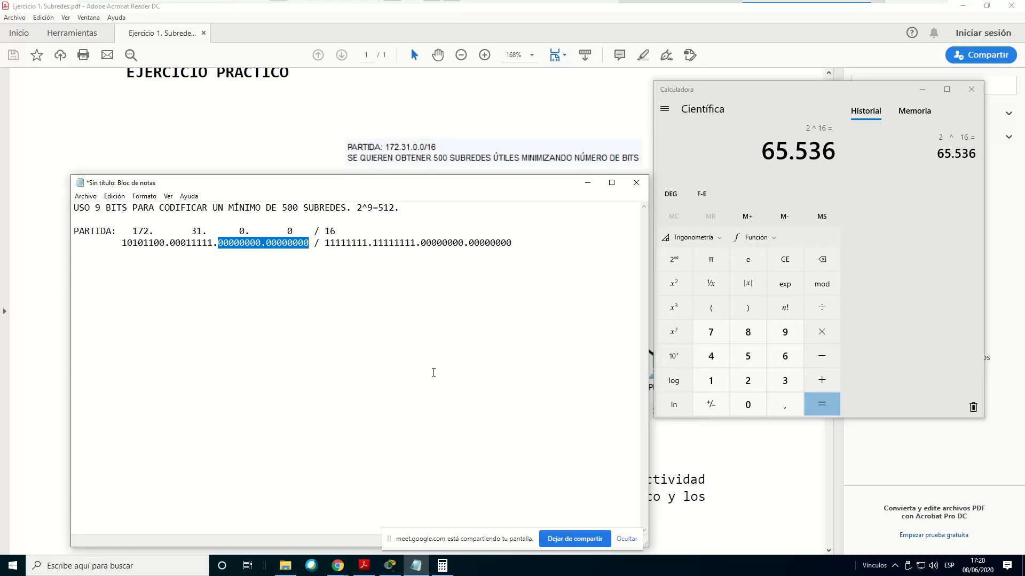
{"action": "left_click", "coordinate": [476, 404]}
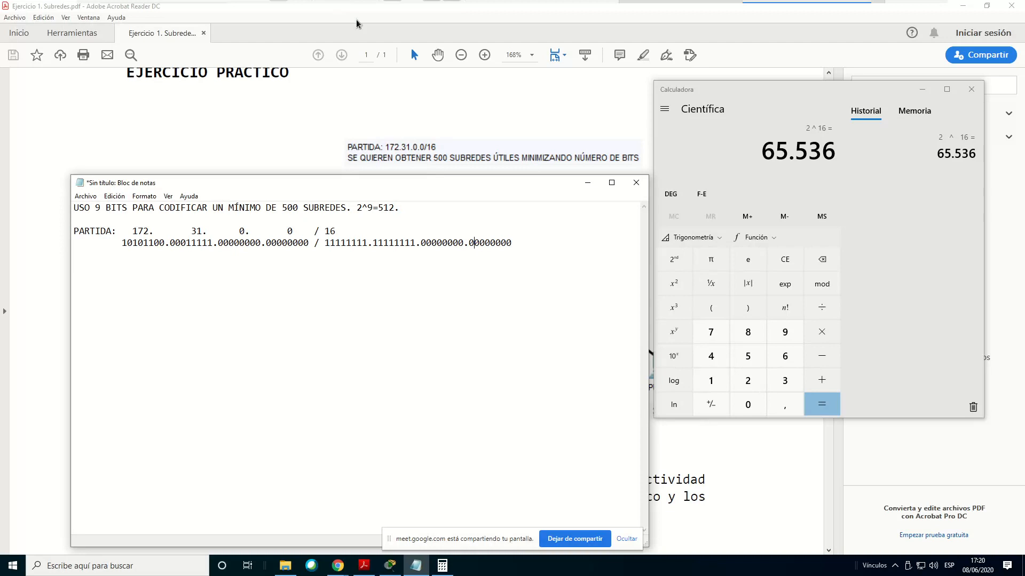
{"action": "left_click_drag", "start_coordinate": [220, 244], "coordinate": [272, 247]}
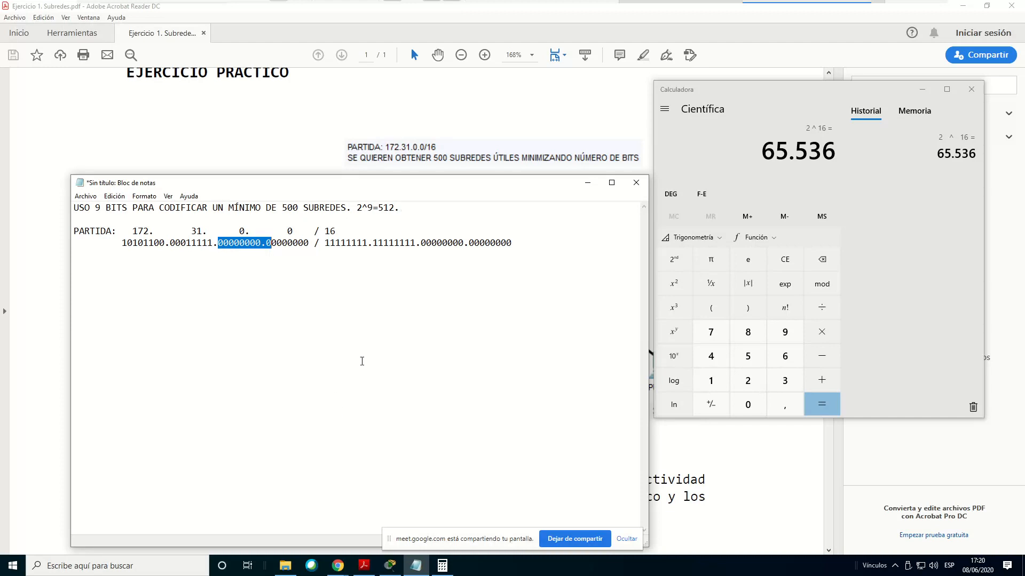
Review the network topology in the exercise PDF and return to the Notepad notes
{"action": "left_click", "coordinate": [367, 573]}
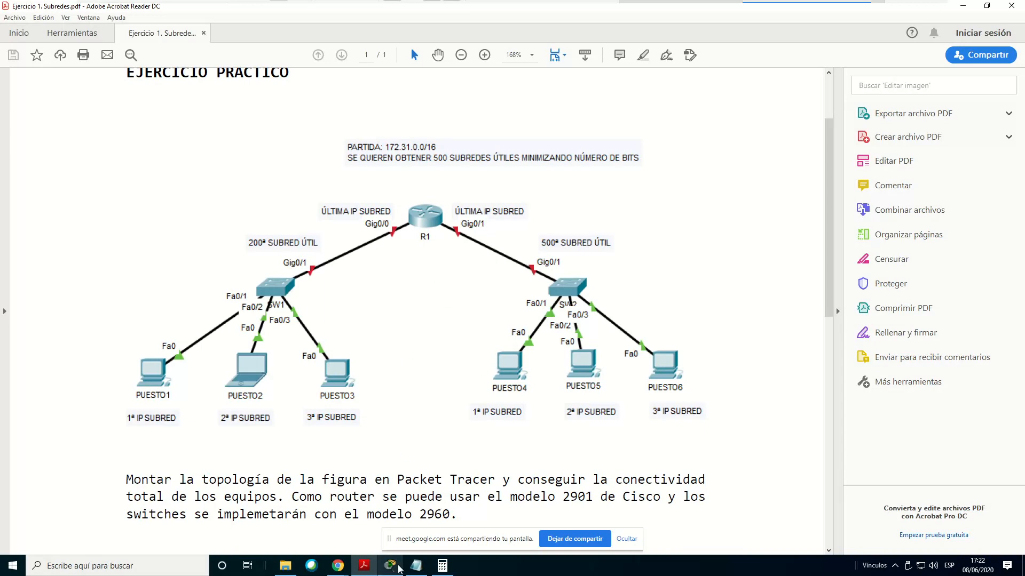
{"action": "left_click", "coordinate": [416, 566]}
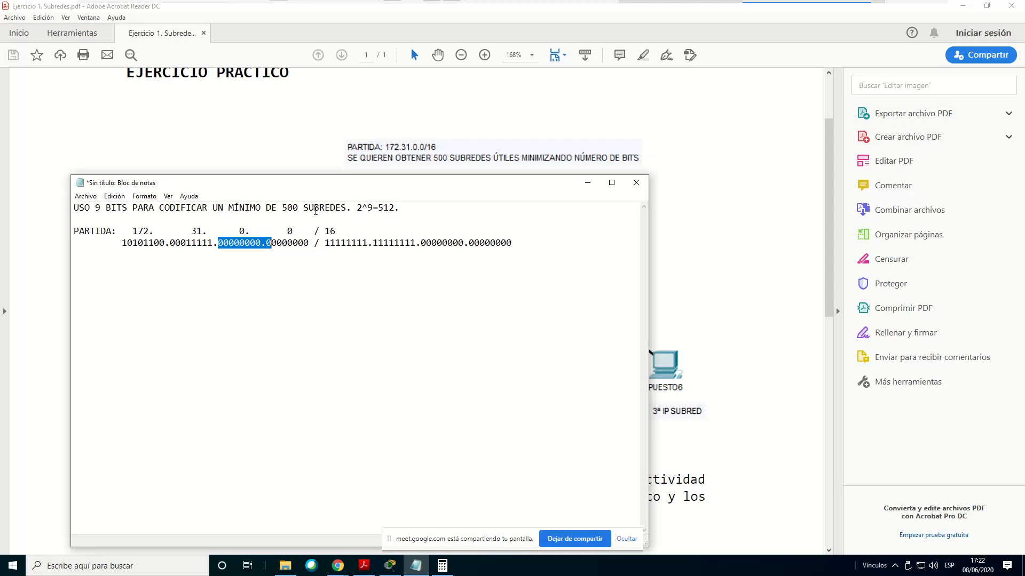
{"action": "left_click", "coordinate": [247, 320]}
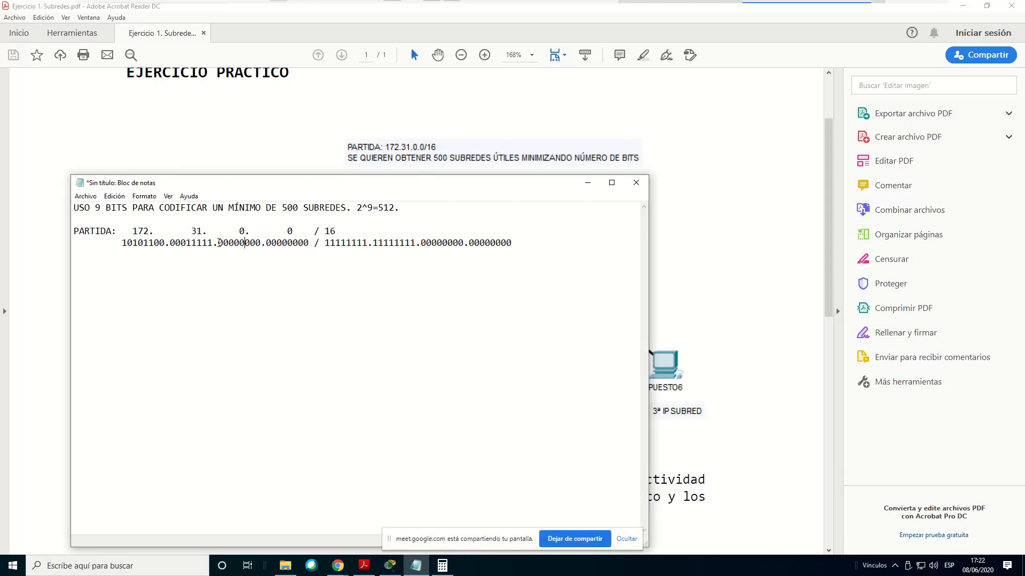
Highlight the full binary address and the nine bits after its network part that encode the subnets
{"action": "left_click_drag", "start_coordinate": [116, 244], "coordinate": [302, 255]}
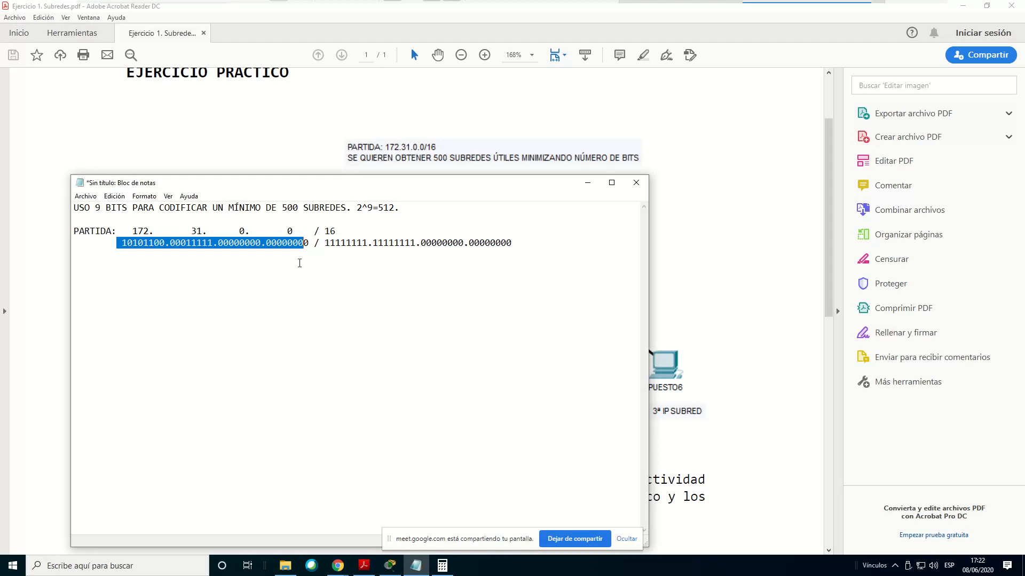
{"action": "left_click_drag", "start_coordinate": [234, 244], "coordinate": [229, 244]}
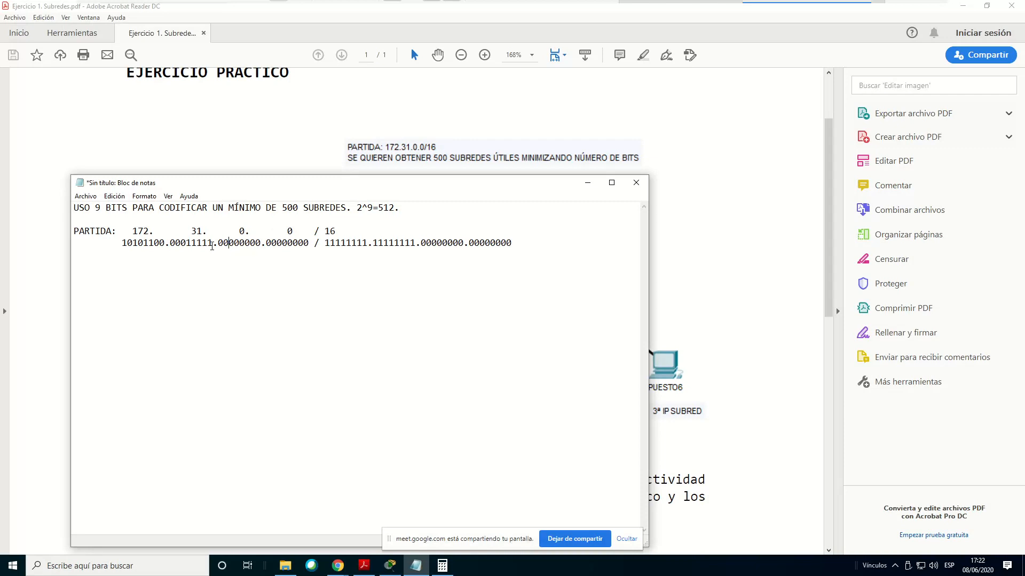
{"action": "left_click_drag", "start_coordinate": [116, 243], "coordinate": [309, 247]}
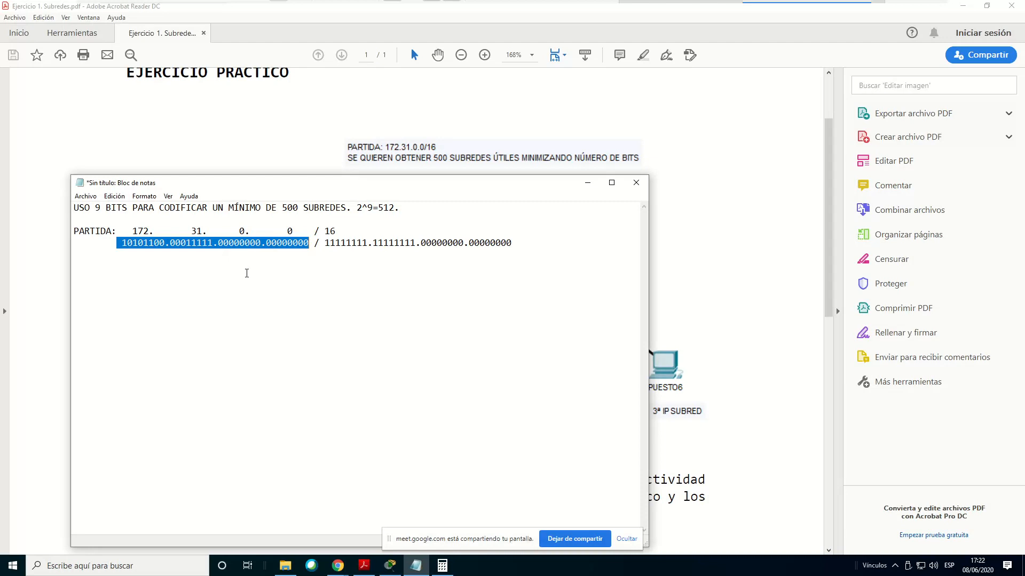
{"action": "left_click", "coordinate": [220, 243]}
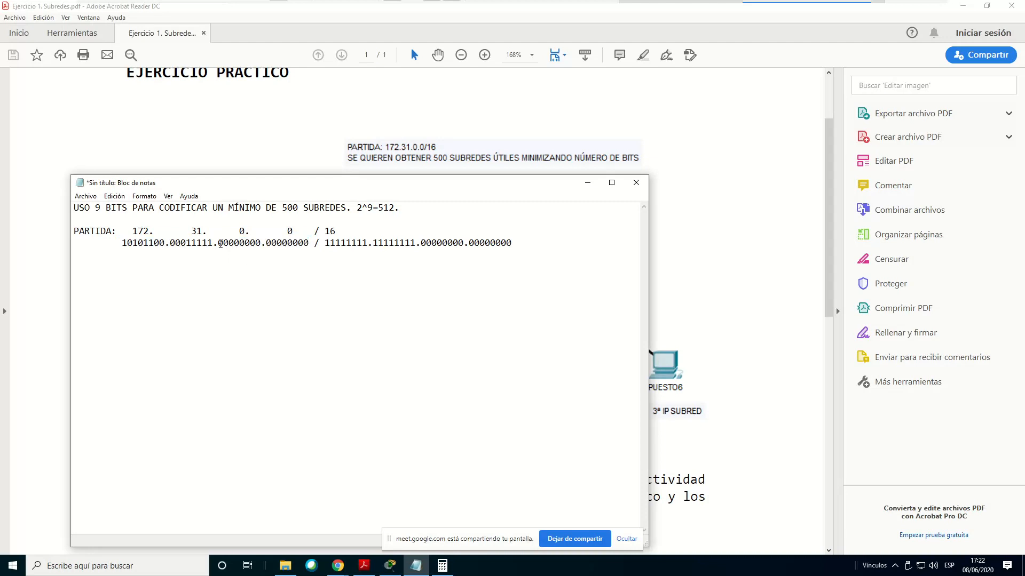
{"action": "left_click_drag", "start_coordinate": [223, 243], "coordinate": [270, 246]}
Move the Notepad window off the 200ª SUBRED ÚTIL diagram and add the heading SUBRED ÚTIL 200: below the binary address
{"action": "left_click_drag", "start_coordinate": [294, 187], "coordinate": [648, 121]}
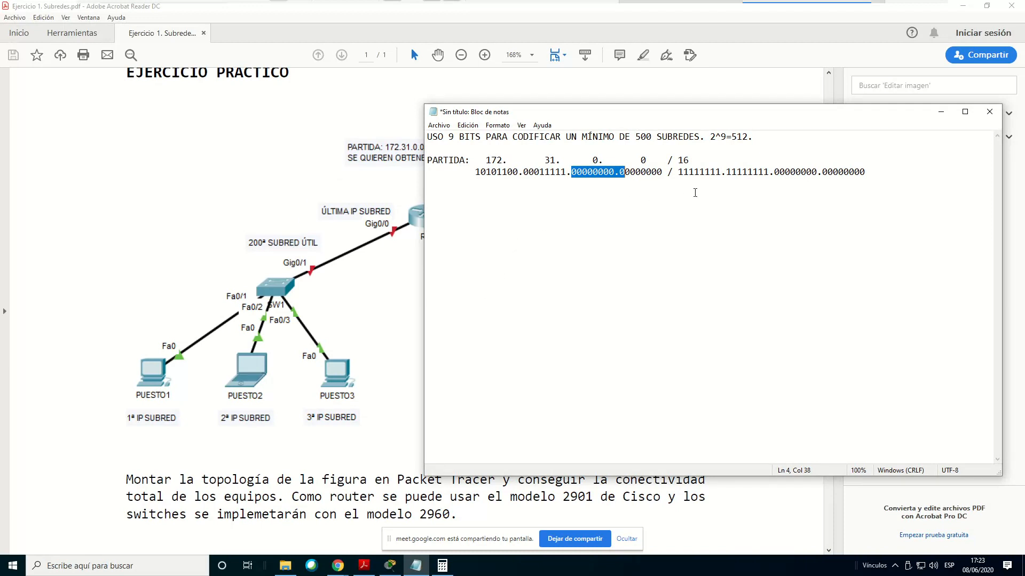
{"action": "left_click", "coordinate": [907, 196]}
{"action": "key", "text": "Return"}
{"action": "key", "text": "Return"}
{"action": "type", "text": "SUBRED"}
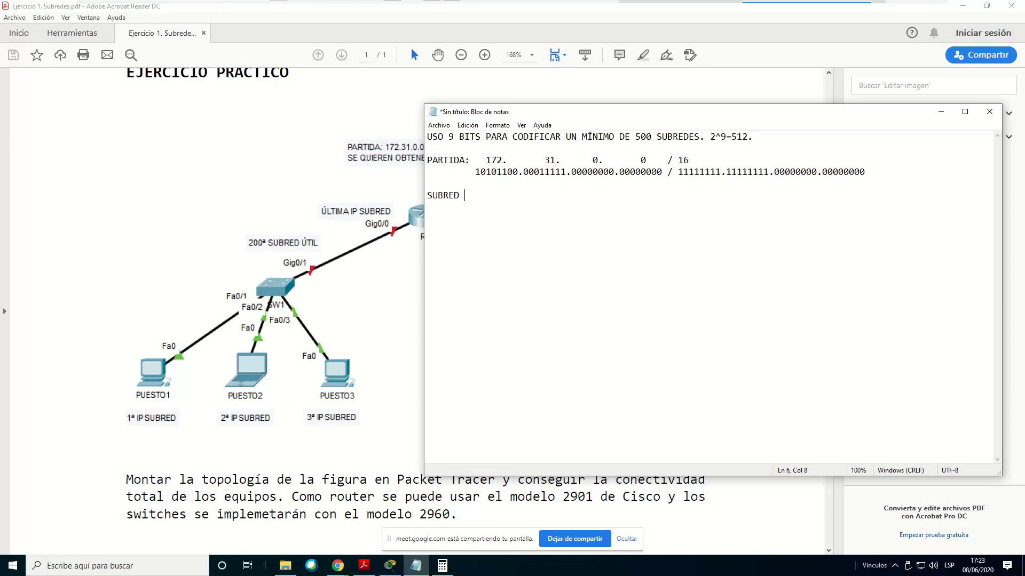
{"action": "type", "text": " ÚTIL 200:"}
Highlight the nine subnet bits of the binary address and the number 200 in the new heading
{"action": "left_click_drag", "start_coordinate": [571, 172], "coordinate": [628, 172]}
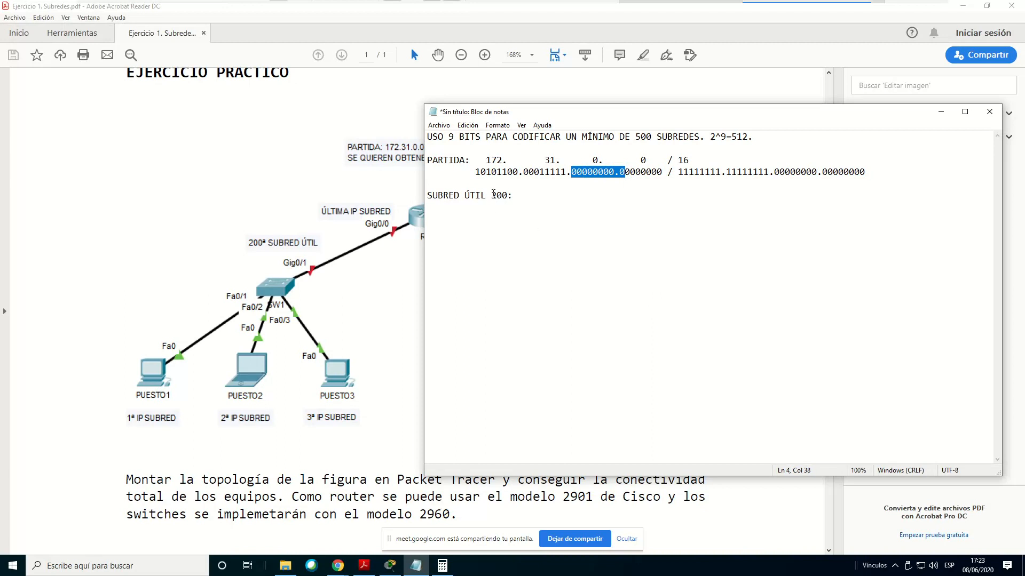
{"action": "left_click_drag", "start_coordinate": [491, 195], "coordinate": [509, 196]}
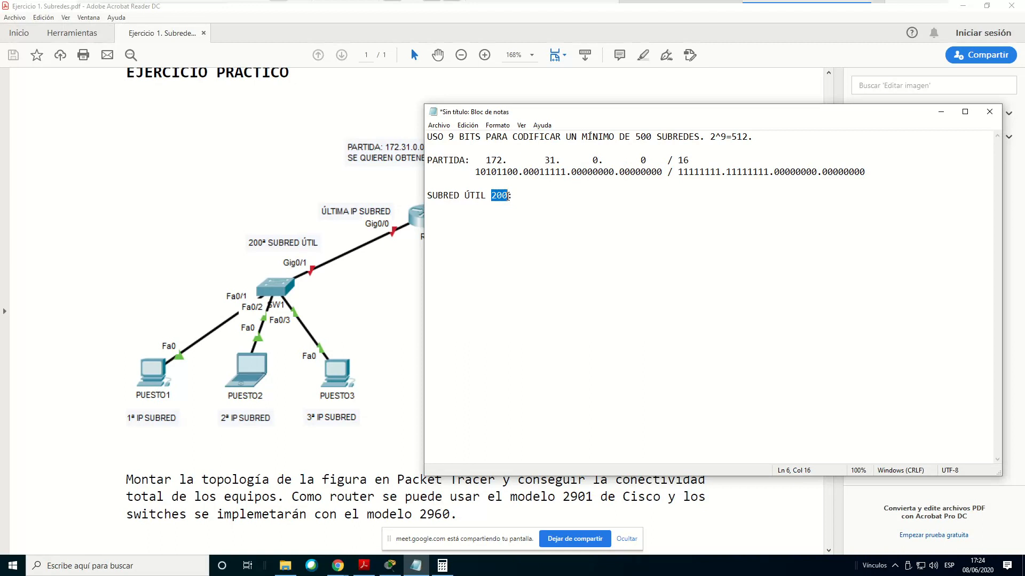
{"action": "left_click_drag", "start_coordinate": [573, 170], "coordinate": [627, 176]}
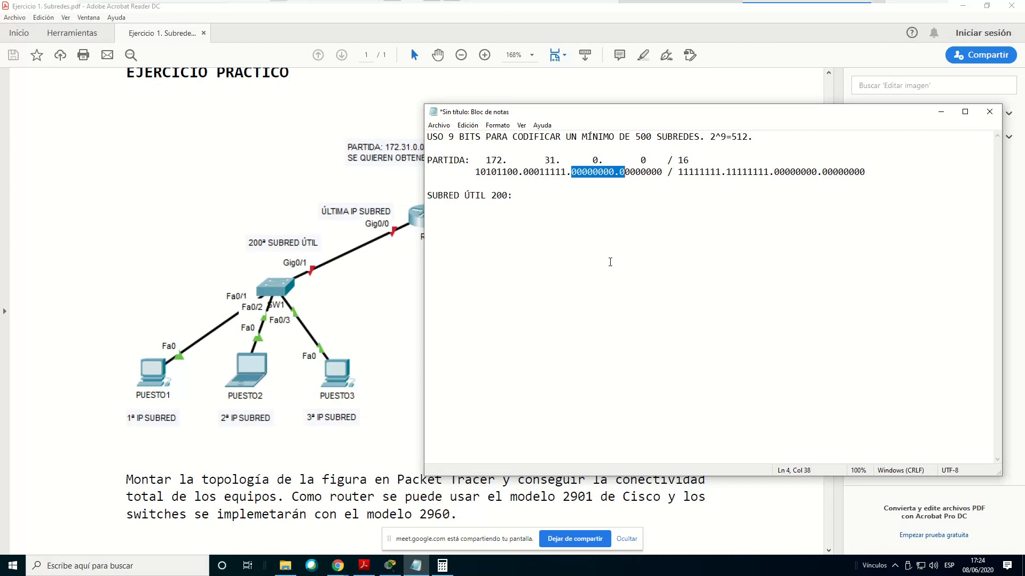
Write 200 in binary as 11001000, indented two lines below the SUBRED ÚTIL 200 heading
{"action": "left_click", "coordinate": [548, 214]}
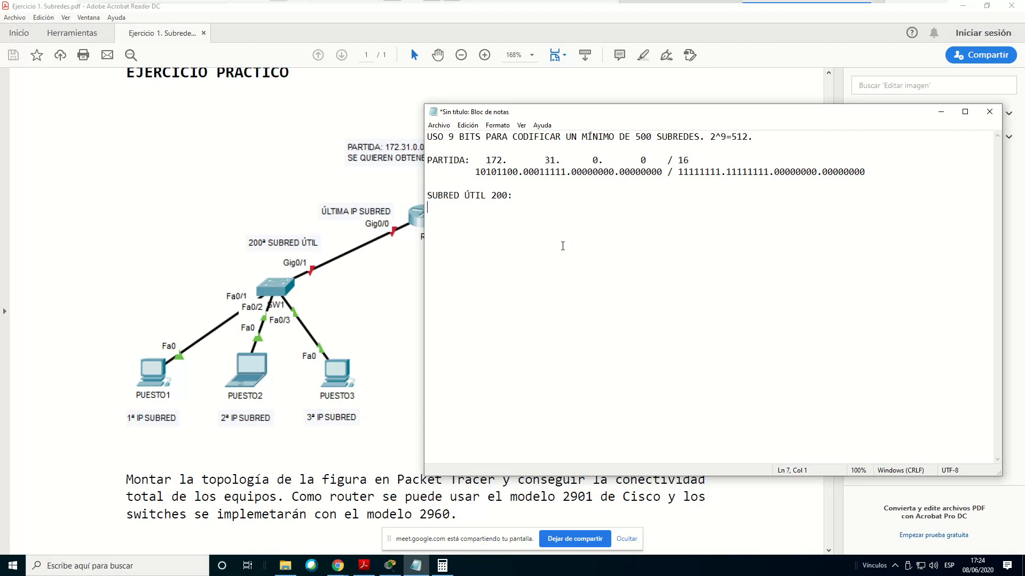
{"action": "key", "text": "Return"}
{"action": "key", "text": "Return"}
{"action": "type", "text": "11"}
{"action": "type", "text": "00"}
{"action": "type", "text": "1"}
{"action": "type", "text": "000"}
Extend the binary form of 200 to nine bits as 011001000 and highlight the nine subnet bits in the address above
{"action": "left_click_drag", "start_coordinate": [498, 219], "coordinate": [491, 219]}
{"action": "left_click_drag", "start_coordinate": [476, 218], "coordinate": [470, 219]}
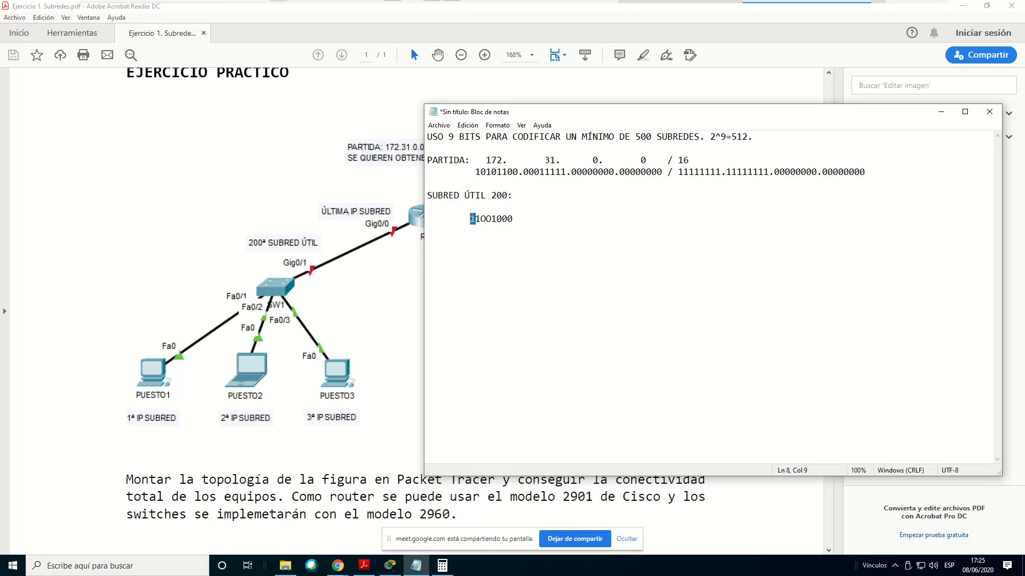
{"action": "left_click", "coordinate": [477, 219]}
{"action": "left_click_drag", "start_coordinate": [470, 219], "coordinate": [492, 221]}
{"action": "left_click", "coordinate": [492, 219]}
{"action": "key", "text": "BackSpace"}
{"action": "key", "text": "BackSpace"}
{"action": "type", "text": "00"}
{"action": "key", "text": "Left"}
{"action": "type", "text": "0"}
{"action": "key", "text": "Up"}
{"action": "key", "text": "End"}
{"action": "key", "text": "Down"}
{"action": "key", "text": "Down"}
{"action": "key", "text": "Home"}
{"action": "double_click", "coordinate": [493, 232]}
{"action": "left_click_drag", "start_coordinate": [573, 171], "coordinate": [624, 174]}
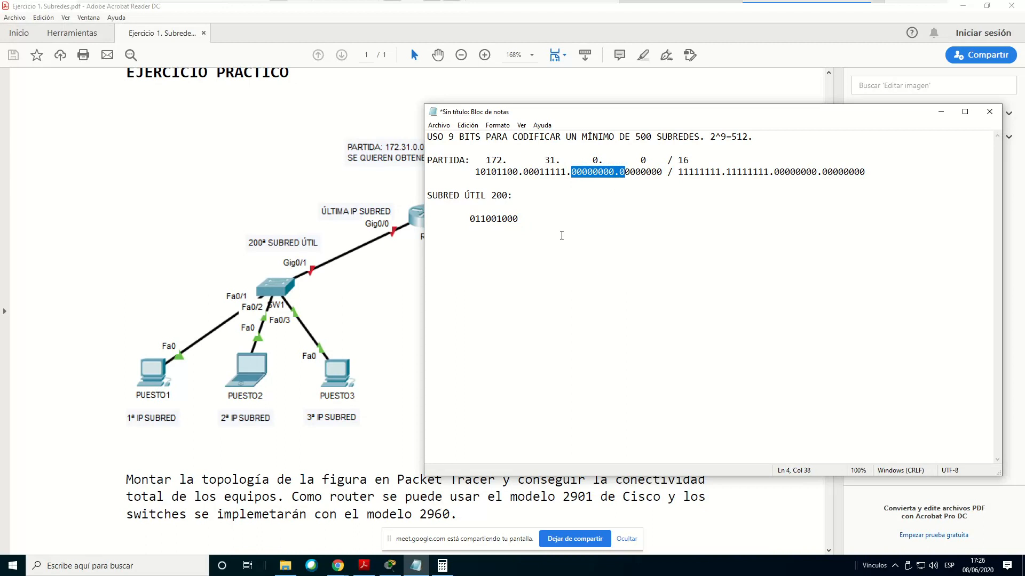
Write the first two binary octets 10101100.00011111. on an indented new line below the SUBRED ÚTIL 200 heading
{"action": "left_click", "coordinate": [526, 196]}
{"action": "key", "text": "Return"}
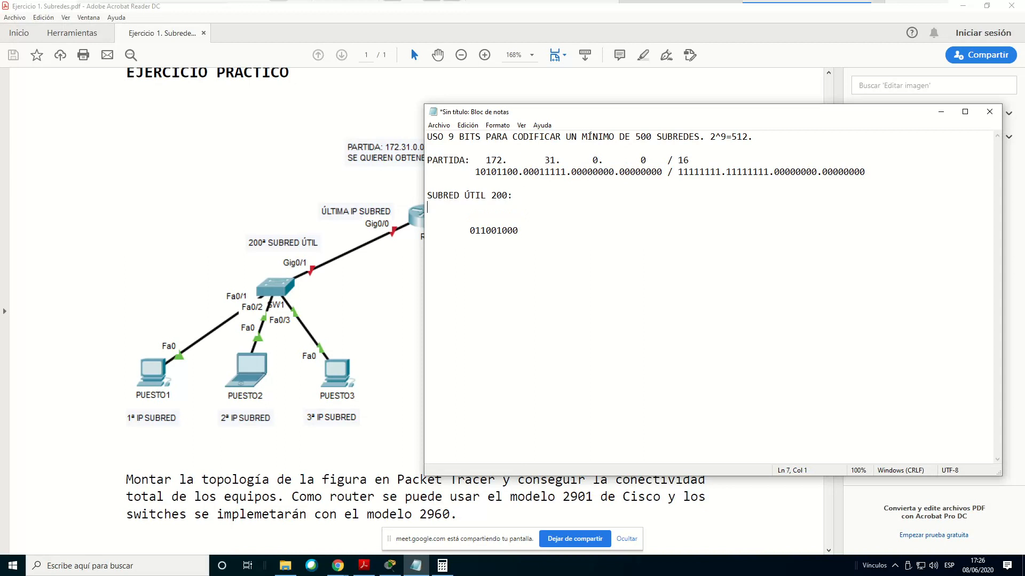
{"action": "key", "text": "Return"}
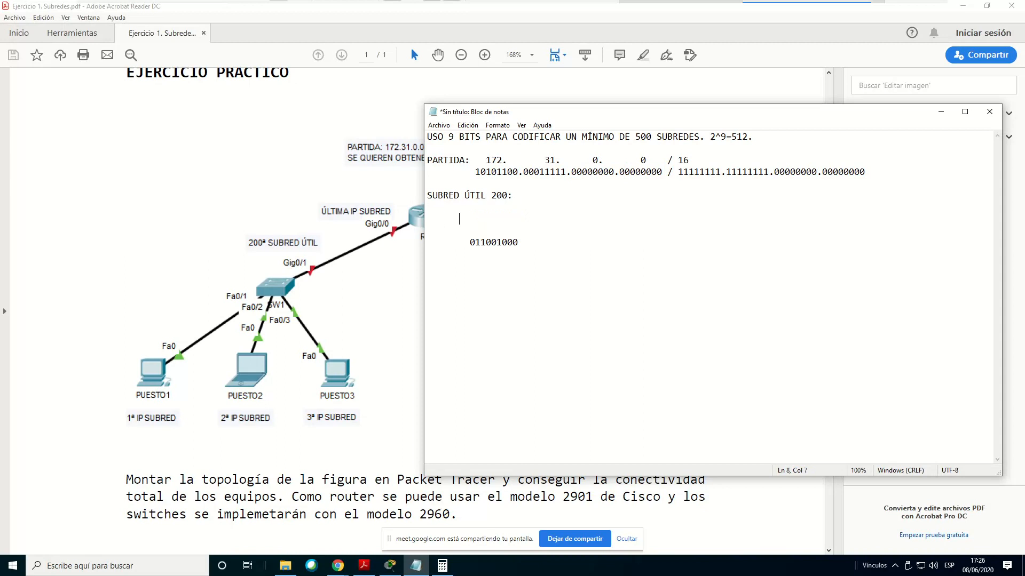
{"action": "type", "text": "1010111"}
{"action": "key", "text": "BackSpace"}
{"action": "type", "text": "00."}
{"action": "left_click_drag", "start_coordinate": [476, 172], "coordinate": [564, 165]}
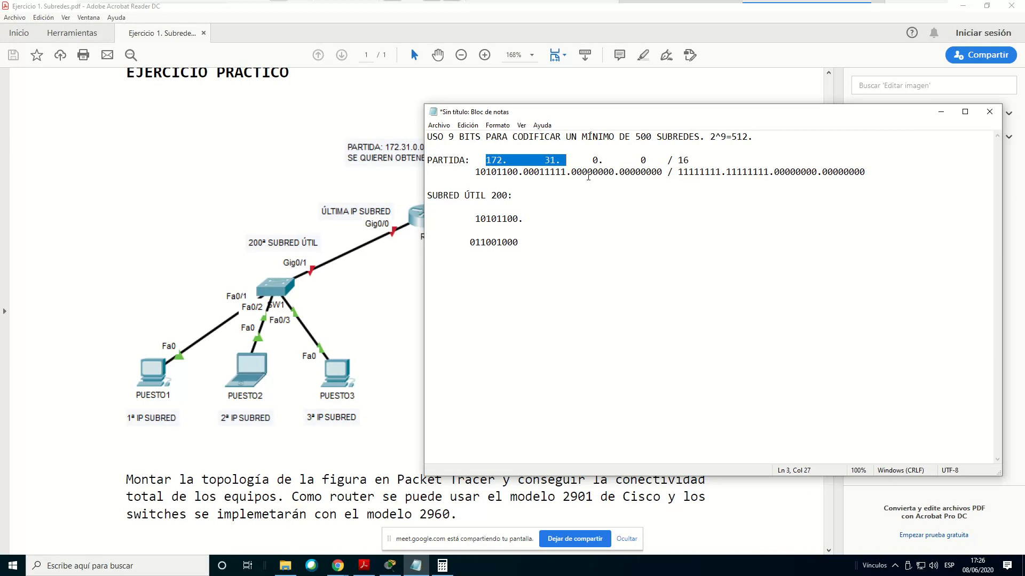
{"action": "left_click", "coordinate": [538, 219]}
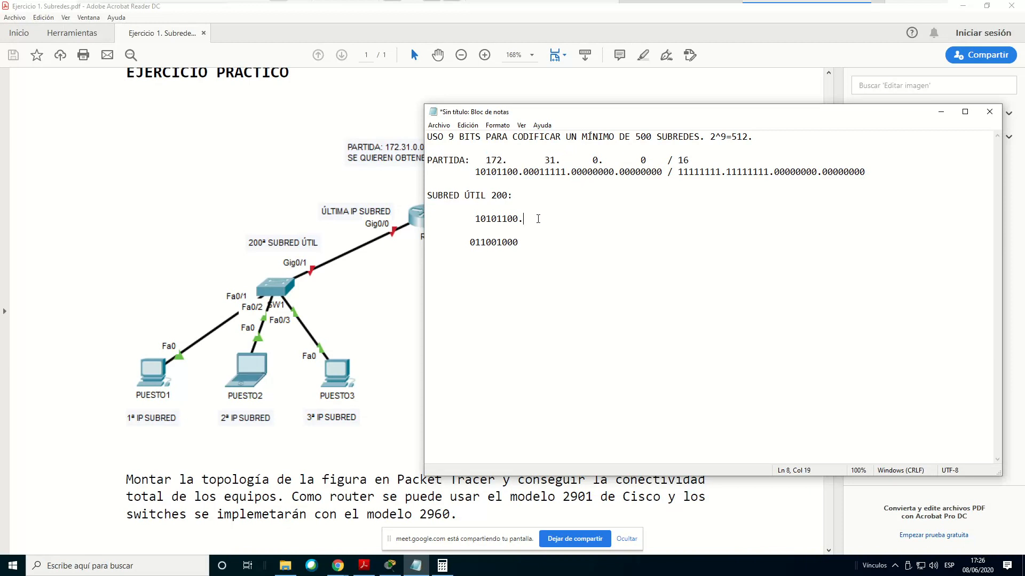
{"action": "type", "text": "00011111."}
Move the nine bits 011001000 up behind 10101100.00011111. and complete the last two octets as 01100100.00000000
{"action": "left_click_drag", "start_coordinate": [572, 171], "coordinate": [662, 174]}
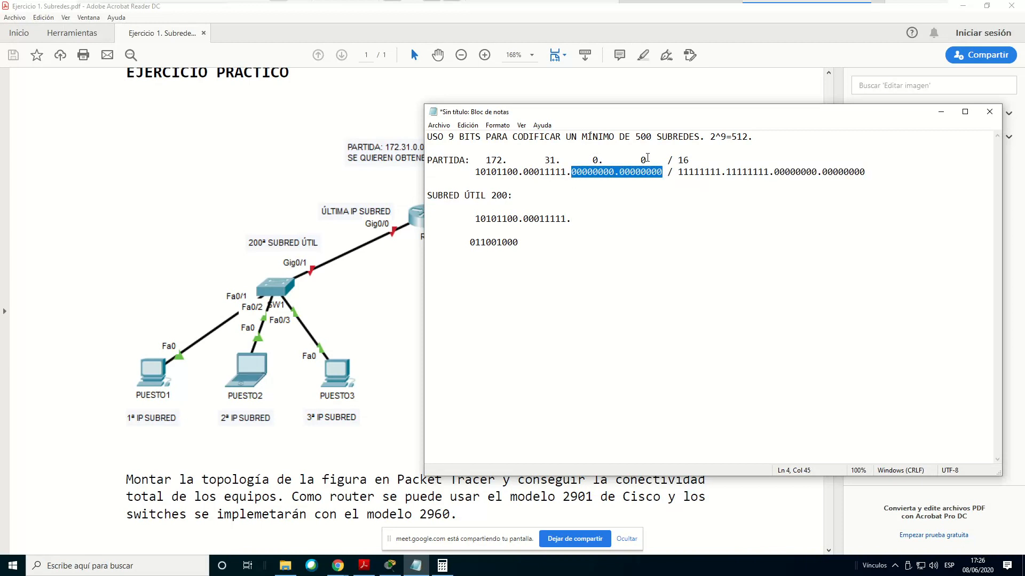
{"action": "left_click_drag", "start_coordinate": [525, 243], "coordinate": [472, 243]}
{"action": "right_click", "coordinate": [472, 243]}
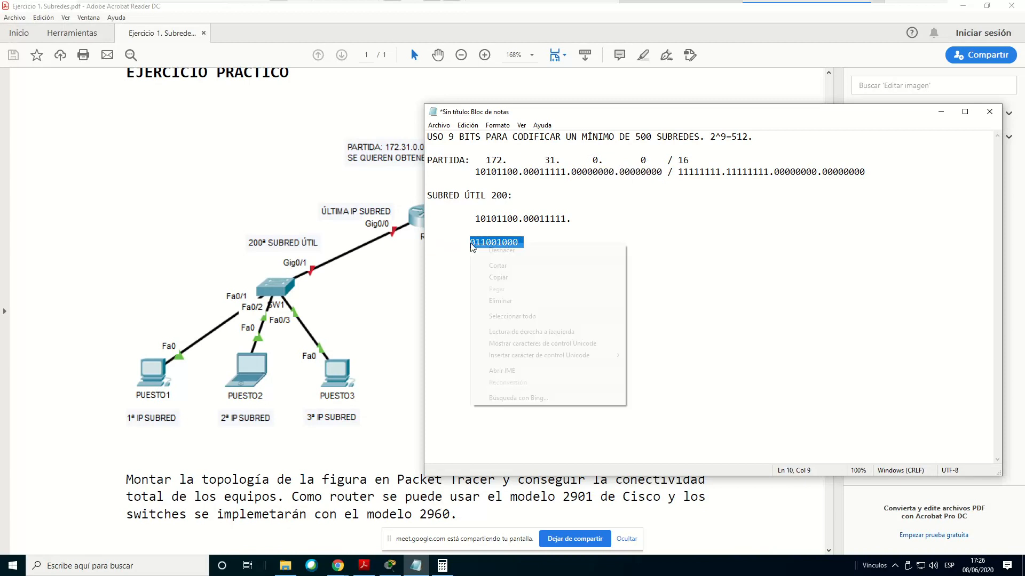
{"action": "left_click", "coordinate": [495, 266]}
{"action": "left_click", "coordinate": [577, 224]}
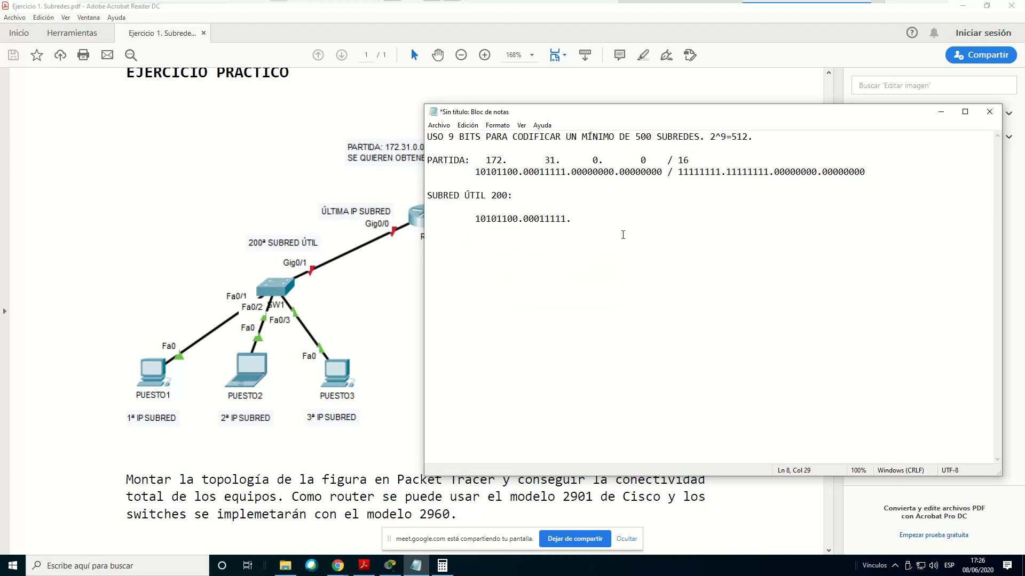
{"action": "key", "text": "ctrl+v"}
{"action": "type", "text": "."}
{"action": "type", "text": "0000000"}
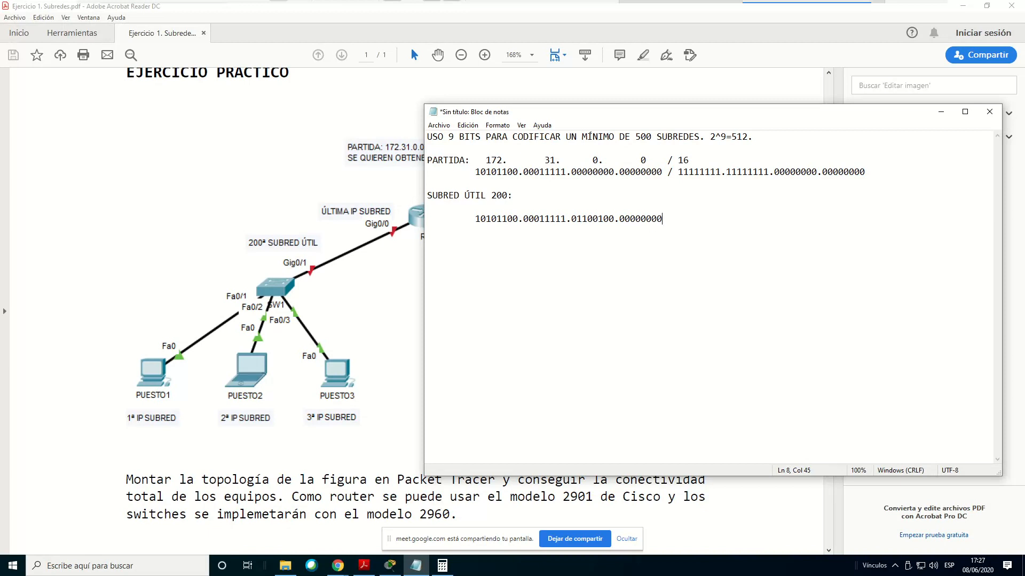
Add a slash after the subnet 200 binary address and copy the first two mask octets 11111111.11111111. from the PARTIDA line behind it
{"action": "type", "text": " /"}
{"action": "key", "text": "Up"}
{"action": "key", "text": "Up"}
{"action": "left_click", "coordinate": [678, 172]}
{"action": "key", "text": "shift+End"}
{"action": "key", "text": "Left"}
{"action": "key", "text": "shift+End"}
{"action": "key", "text": "shift+Left"}
{"action": "key", "text": "shift+Left"}
{"action": "key", "text": "shift+Left"}
{"action": "key", "text": "shift+Left"}
{"action": "key", "text": "shift+Left"}
{"action": "key", "text": "shift+Left"}
{"action": "key", "text": "shift+Left"}
{"action": "key", "text": "shift+Left"}
{"action": "key", "text": "shift+Left"}
{"action": "key", "text": "shift+Left"}
{"action": "key", "text": "shift+Left"}
{"action": "key", "text": "shift+Left"}
{"action": "key", "text": "shift+Left"}
{"action": "key", "text": "shift+Left"}
{"action": "key", "text": "shift+Left"}
{"action": "key", "text": "shift+Left"}
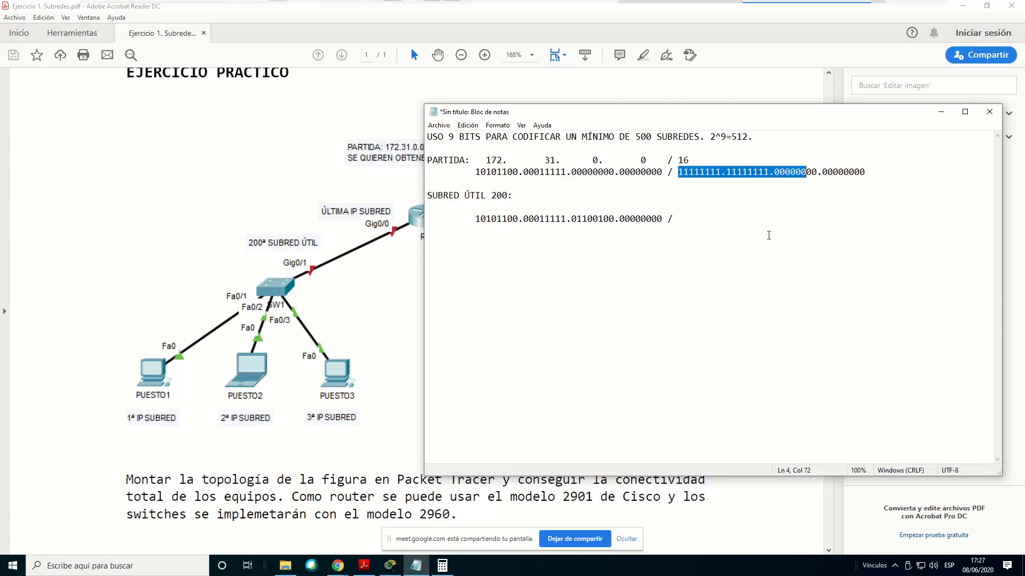
{"action": "key", "text": "shift+Left"}
{"action": "key", "text": "Down"}
{"action": "key", "text": "Down"}
{"action": "key", "text": "Down"}
{"action": "left_click", "coordinate": [715, 228]}
{"action": "key", "text": "ctrl+v"}
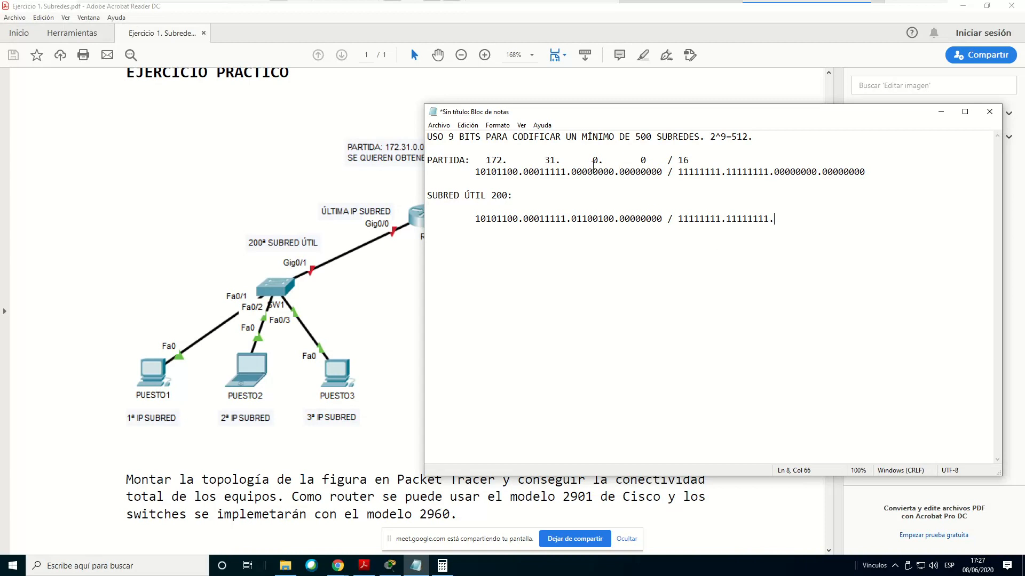
Highlight the nine subnet bits in the PARTIDA address and complete the subnet 200 binary mask with 11111111.10000000
{"action": "left_click_drag", "start_coordinate": [571, 173], "coordinate": [625, 173]}
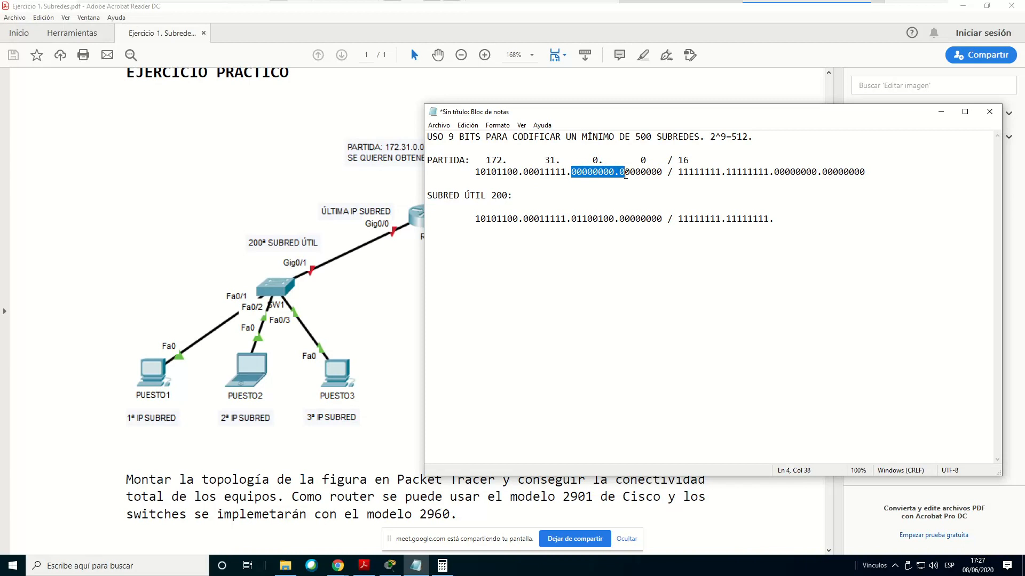
{"action": "left_click", "coordinate": [786, 218]}
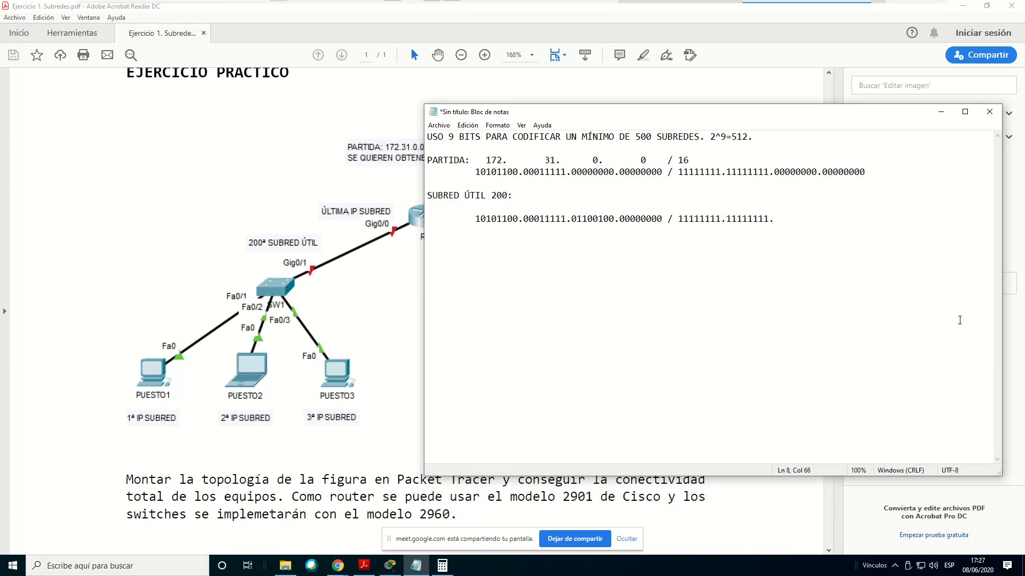
{"action": "type", "text": "11111111.10000000"}
Write the decimal address 172 . 31 . 100 . 0 on a new line aligned under the subnet 200 binary octets
{"action": "key", "text": "Return"}
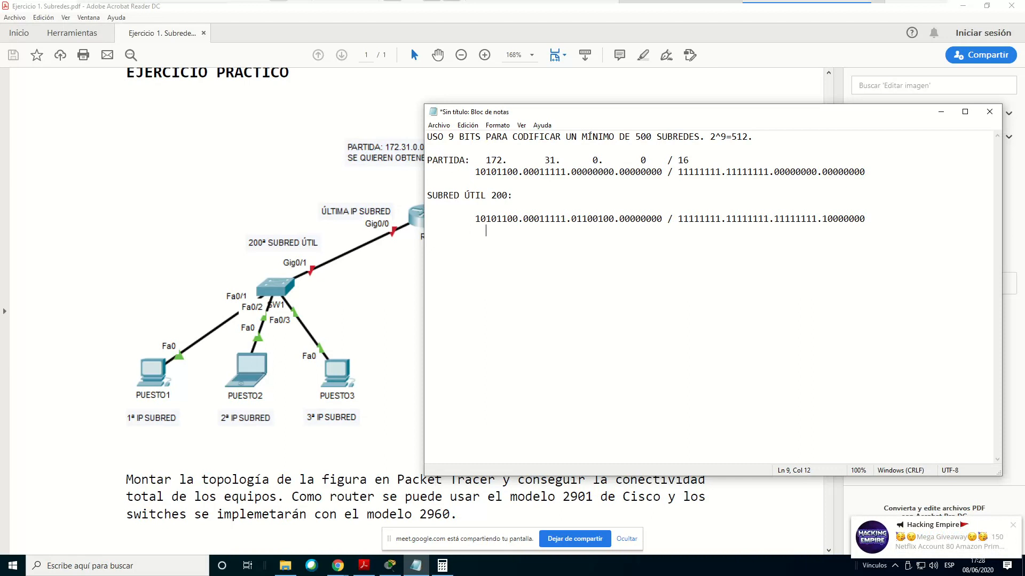
{"action": "left_click", "coordinate": [1012, 525]}
{"action": "type", "text": "172"}
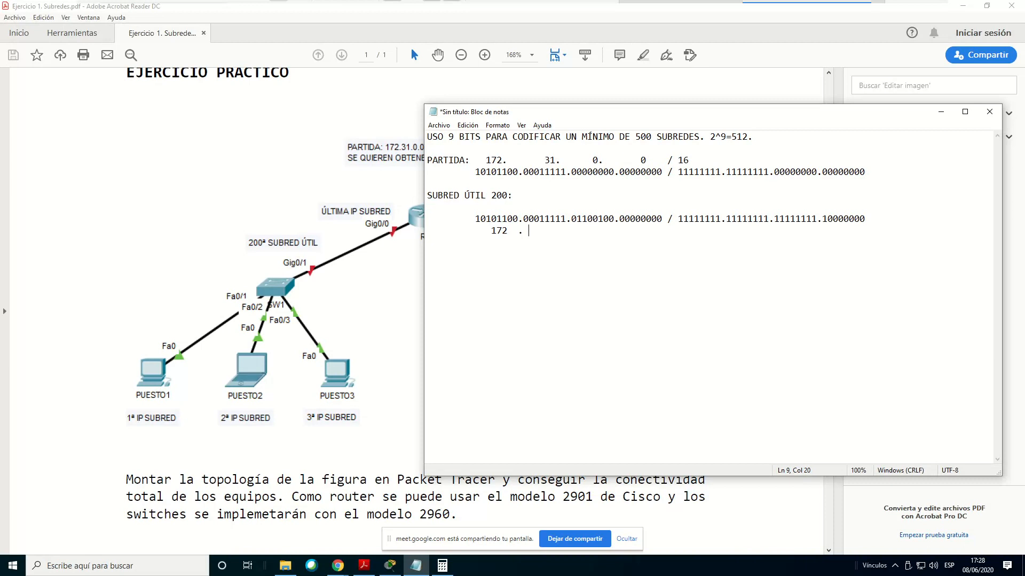
{"action": "type", "text": ".   31   ."}
{"action": "left_click_drag", "start_coordinate": [577, 219], "coordinate": [582, 219]}
{"action": "left_click_drag", "start_coordinate": [597, 219], "coordinate": [604, 220]}
{"action": "left_click", "coordinate": [587, 230]}
{"action": "type", "text": "100  .    0"}
{"action": "key", "text": "Return"}
{"action": "key", "text": "Return"}
Add the decimal mask / 255 . 255 . 255 . 128 (/25) after the decimal subnet address
{"action": "left_click", "coordinate": [668, 229]}
{"action": "type", "text": "/    255  .  255"}
{"action": "type", "text": "55"}
{"action": "key", "text": "BackSpace"}
{"action": "key", "text": "BackSpace"}
{"action": "type", "text": "255   .  128  (/"}
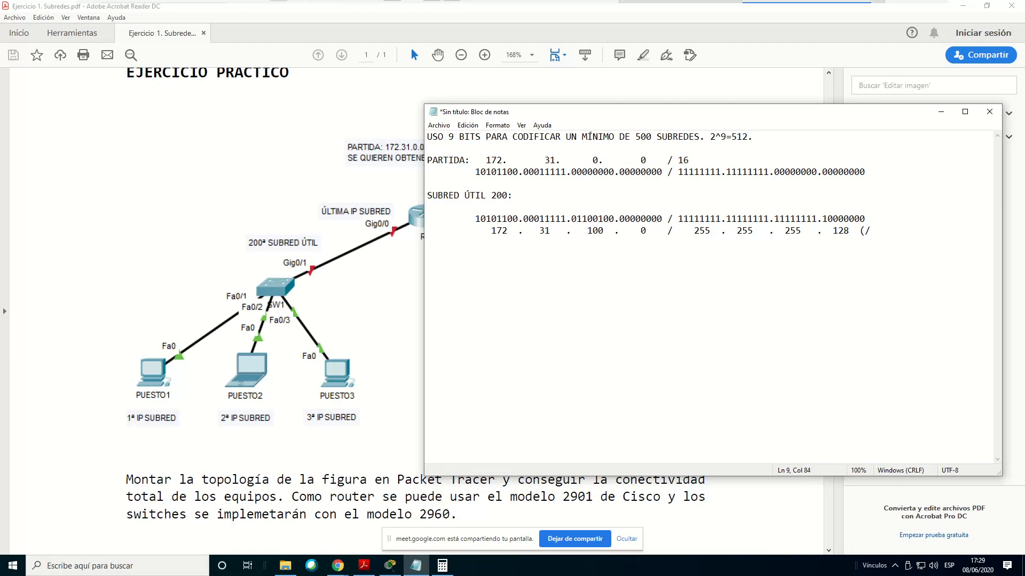
{"action": "type", "text": "25)"}
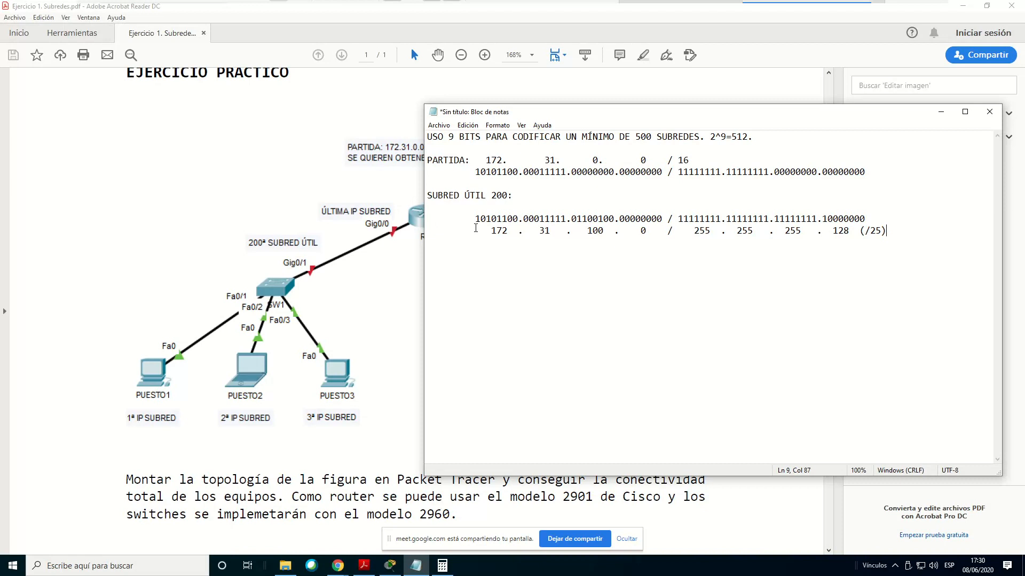
Highlight bits of the third octet in the subnet 200 address and remove the blank line below the SUBRED ÚTIL 200 heading
{"action": "left_click", "coordinate": [571, 219]}
{"action": "left_click_drag", "start_coordinate": [571, 218], "coordinate": [614, 223]}
{"action": "left_click", "coordinate": [594, 239]}
{"action": "left_click_drag", "start_coordinate": [577, 219], "coordinate": [572, 218]}
{"action": "left_click", "coordinate": [603, 207]}
{"action": "key", "text": "BackSpace"}
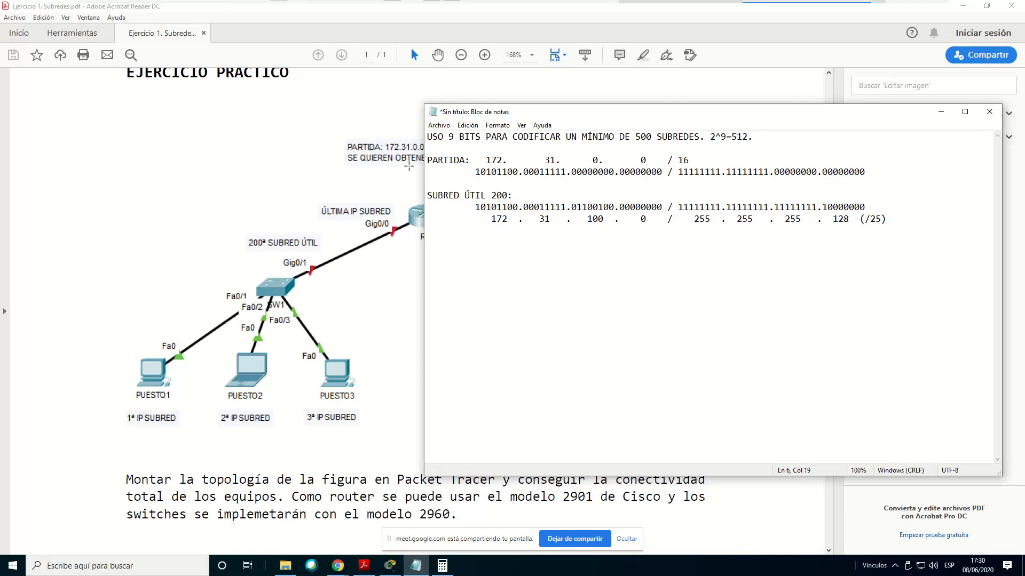
Open Word and create a blank document
{"action": "left_click", "coordinate": [117, 566]}
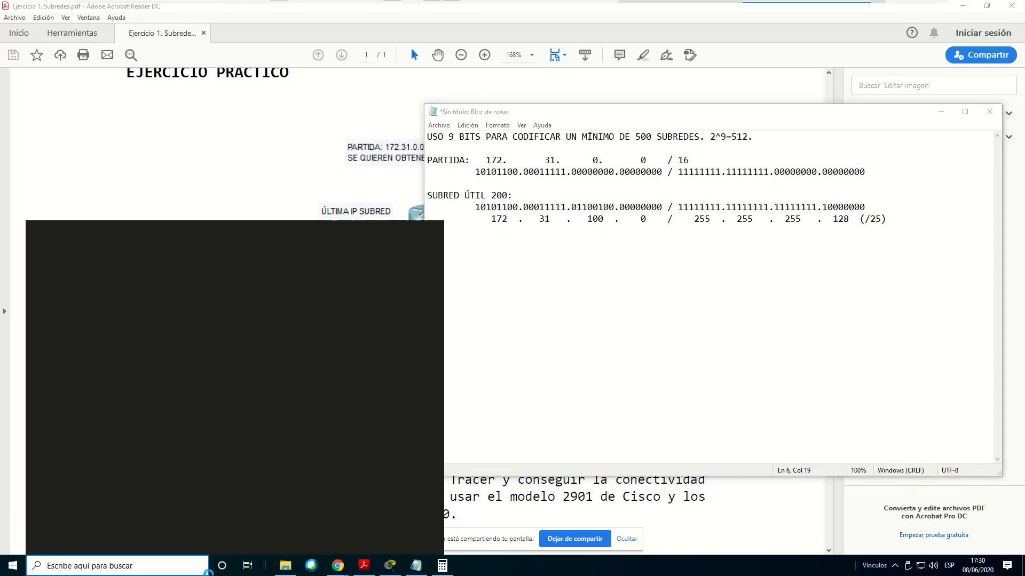
{"action": "type", "text": "WORD"}
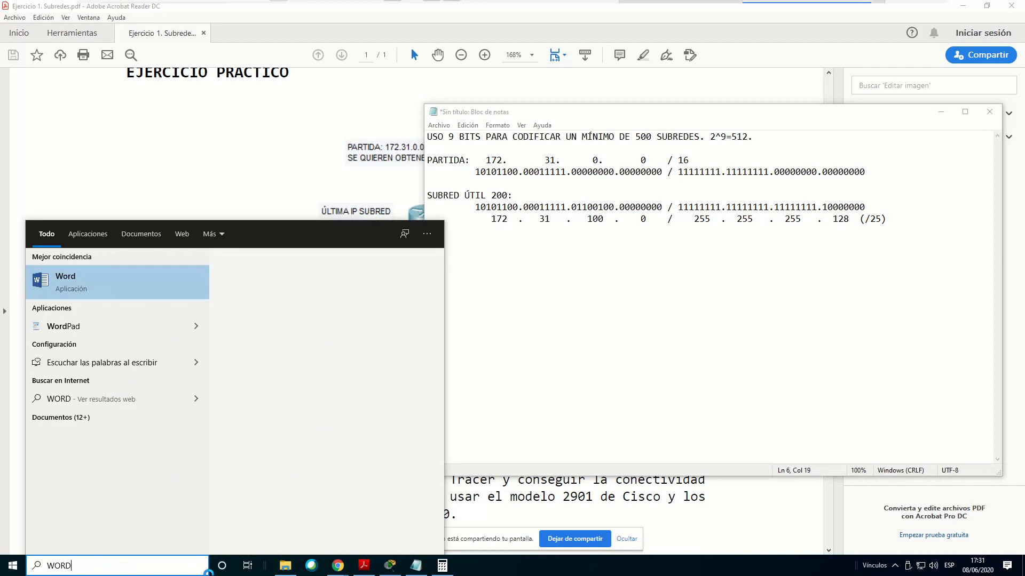
{"action": "key", "text": "Return"}
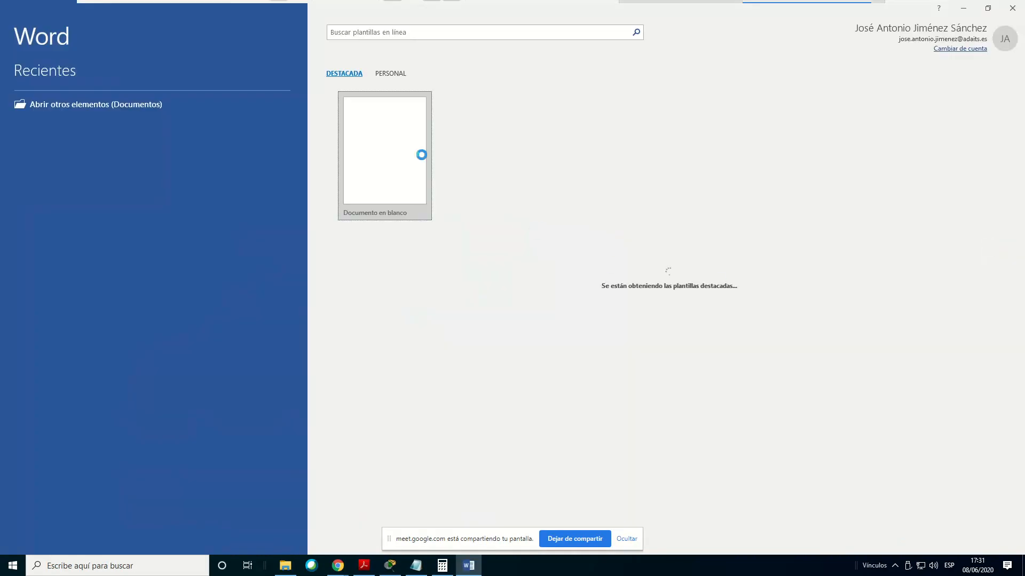
{"action": "left_click", "coordinate": [417, 146]}
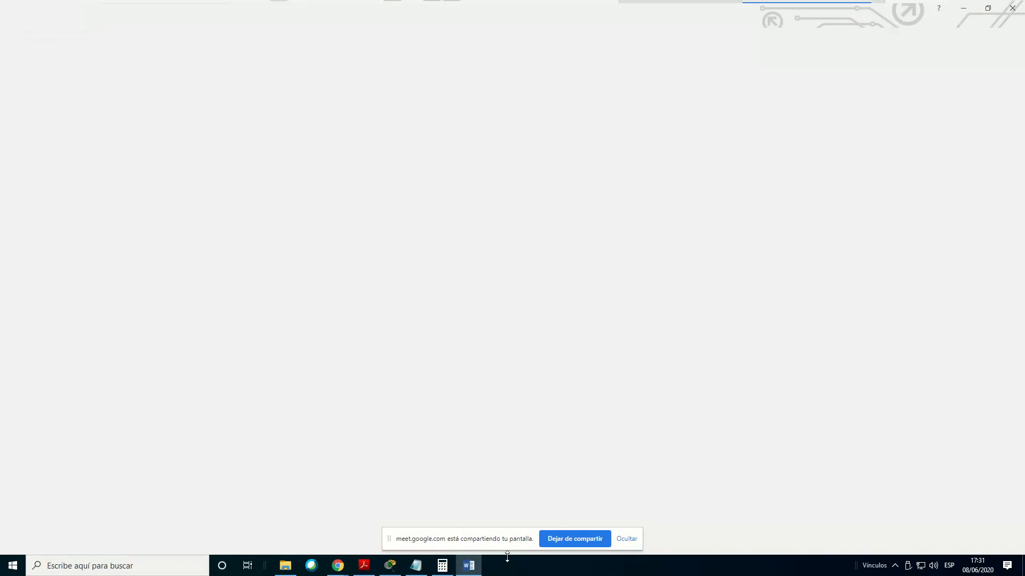
Copy all the subnetting notes from Notepad into the blank Word document
{"action": "left_click", "coordinate": [417, 570]}
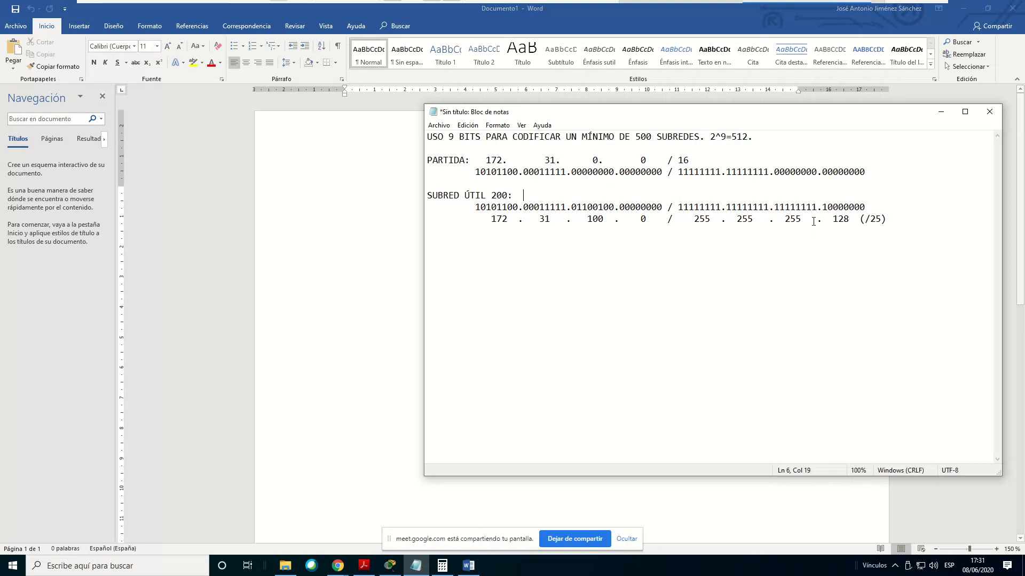
{"action": "left_click_drag", "start_coordinate": [910, 224], "coordinate": [402, 134]}
{"action": "key", "text": "ctrl+c"}
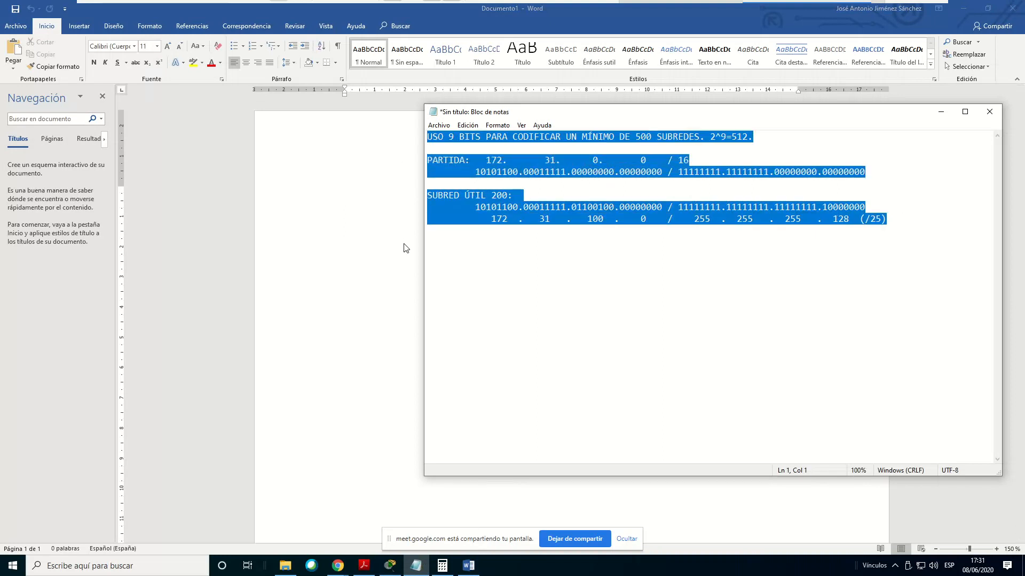
{"action": "left_click", "coordinate": [348, 181]}
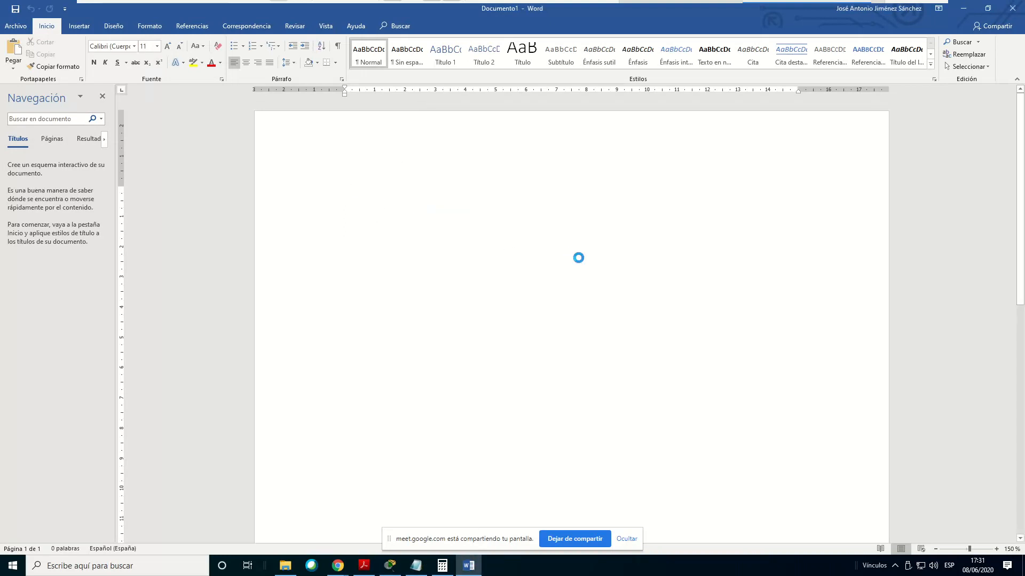
{"action": "key", "text": "ctrl+v"}
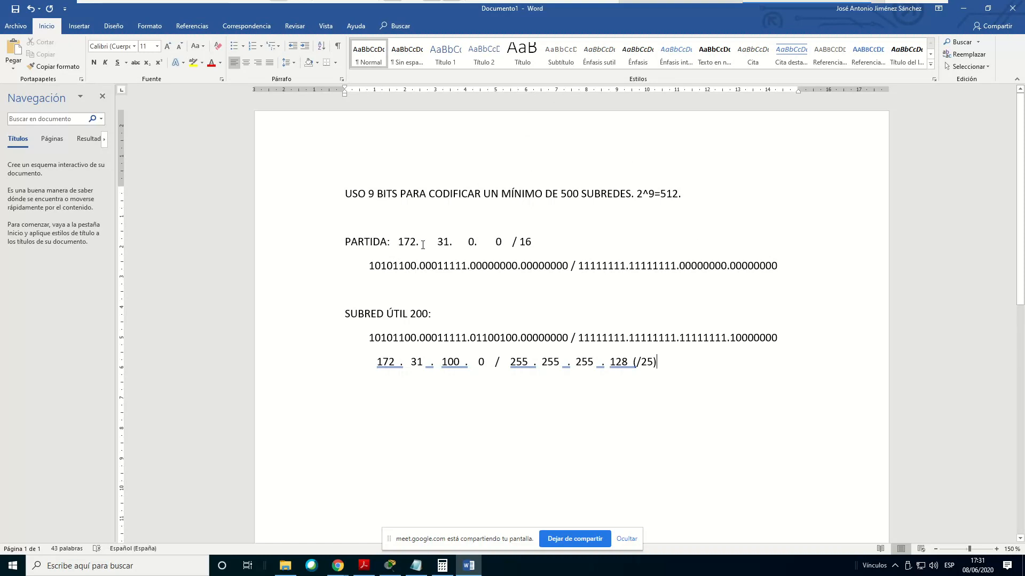
Color the network part of the PARTIDA address red, in decimal (172. 31) and in binary (10101100.00011111)
{"action": "left_click_drag", "start_coordinate": [399, 241], "coordinate": [450, 243]}
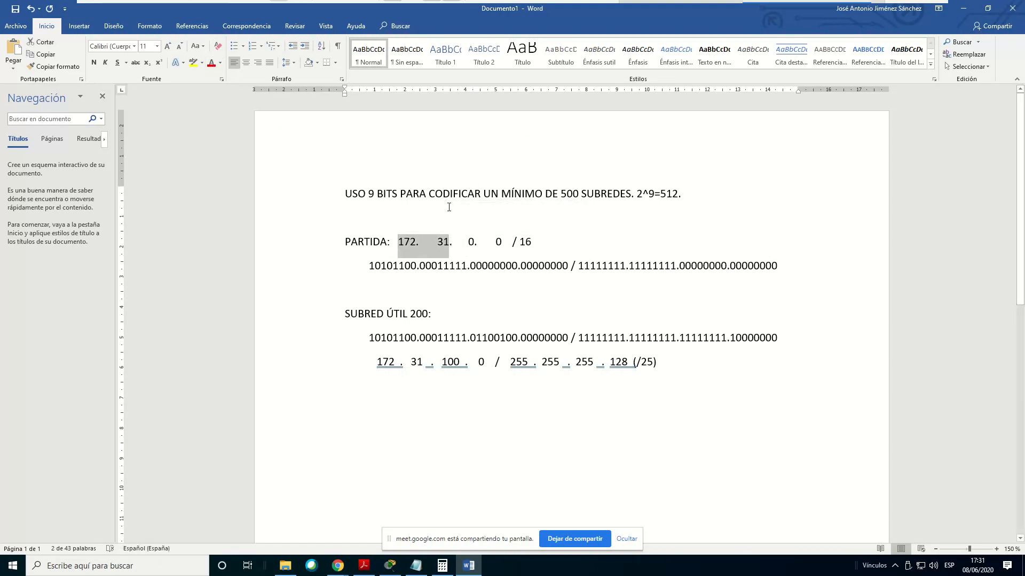
{"action": "left_click", "coordinate": [212, 63]}
{"action": "left_click_drag", "start_coordinate": [369, 266], "coordinate": [466, 266]}
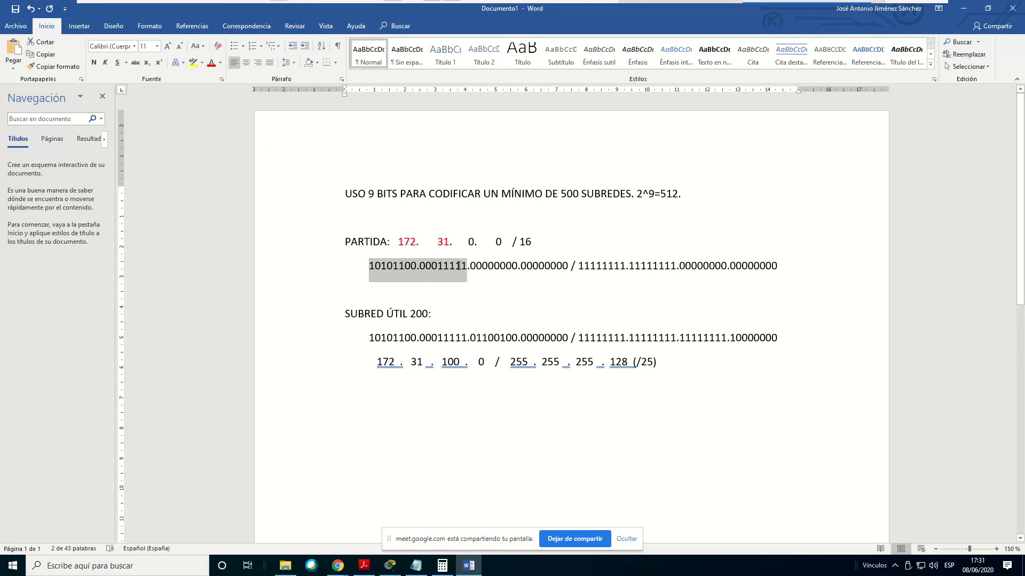
{"action": "left_click", "coordinate": [214, 64]}
Color the network part of subnet 200 red, in decimal (172 . 31 . 100 .) and in binary (10101100.00011111.01100100.0)
{"action": "left_click_drag", "start_coordinate": [377, 363], "coordinate": [479, 368]}
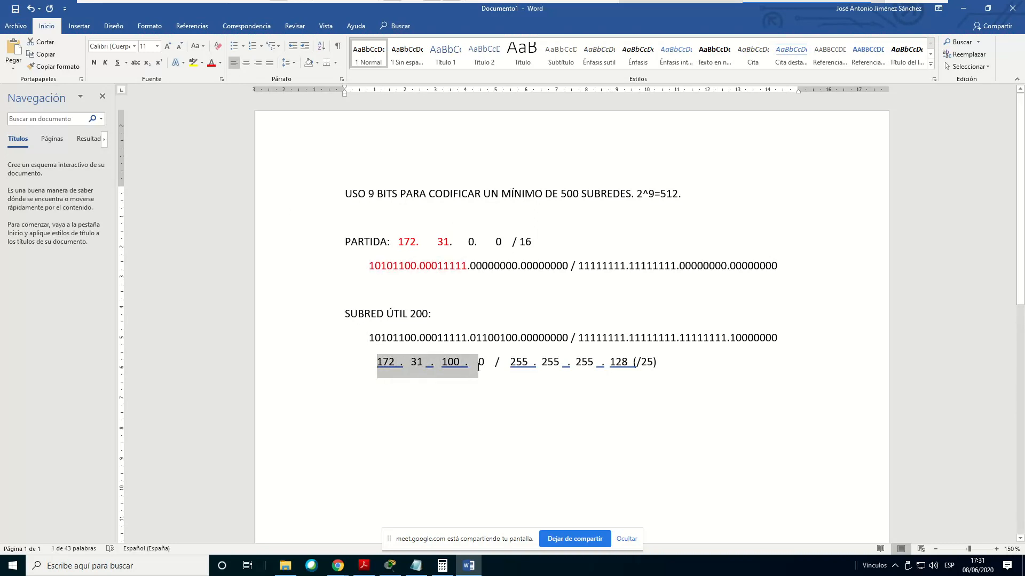
{"action": "left_click", "coordinate": [213, 63]}
{"action": "left_click_drag", "start_coordinate": [370, 338], "coordinate": [527, 340]}
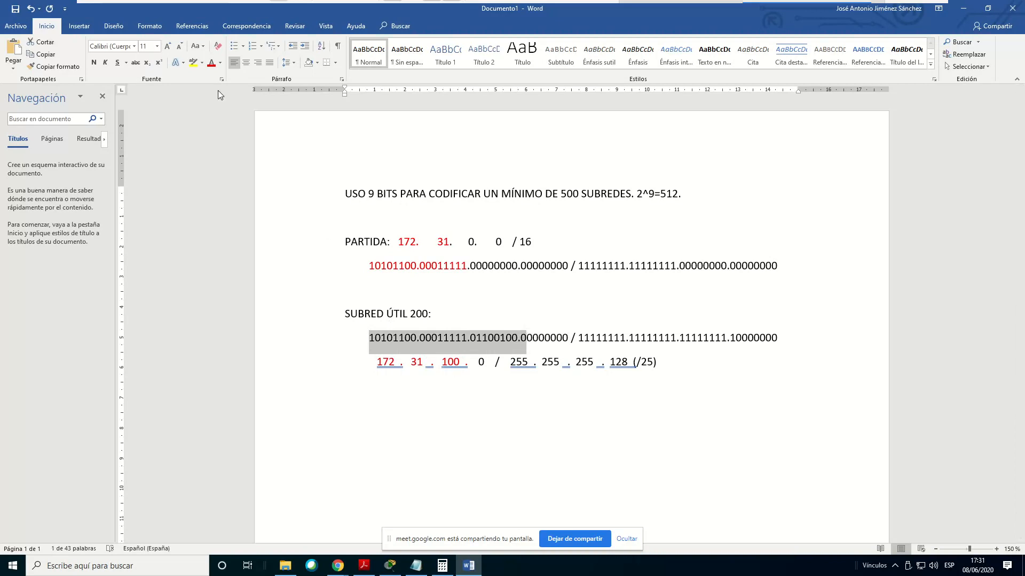
{"action": "left_click", "coordinate": [211, 64]}
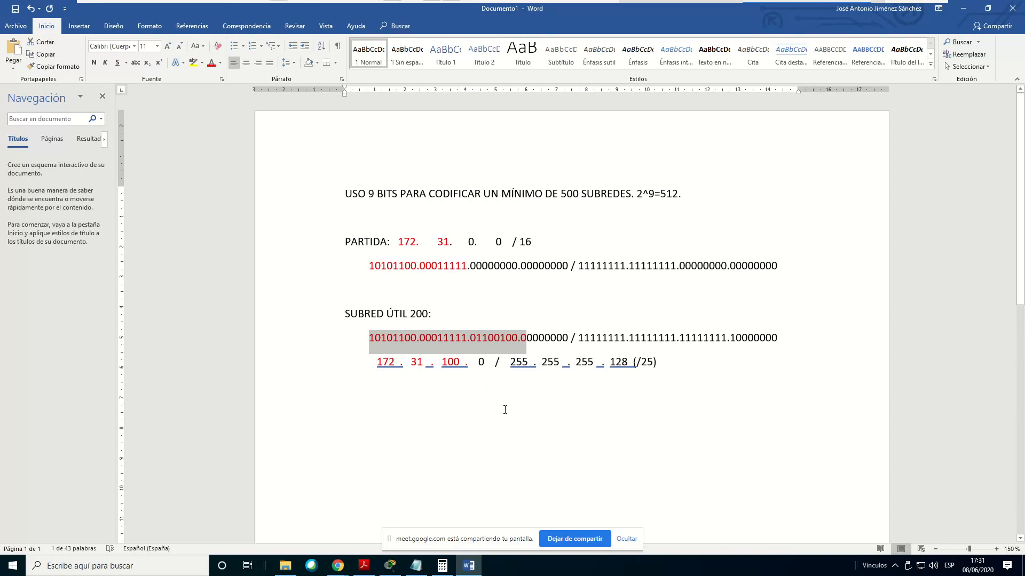
Check the exercise diagram in Acrobat Reader, then return to Word and place the cursor at the end of the decimal subnet 200 line
{"action": "left_click_drag", "start_coordinate": [497, 363], "coordinate": [521, 362]}
{"action": "left_click", "coordinate": [723, 377]}
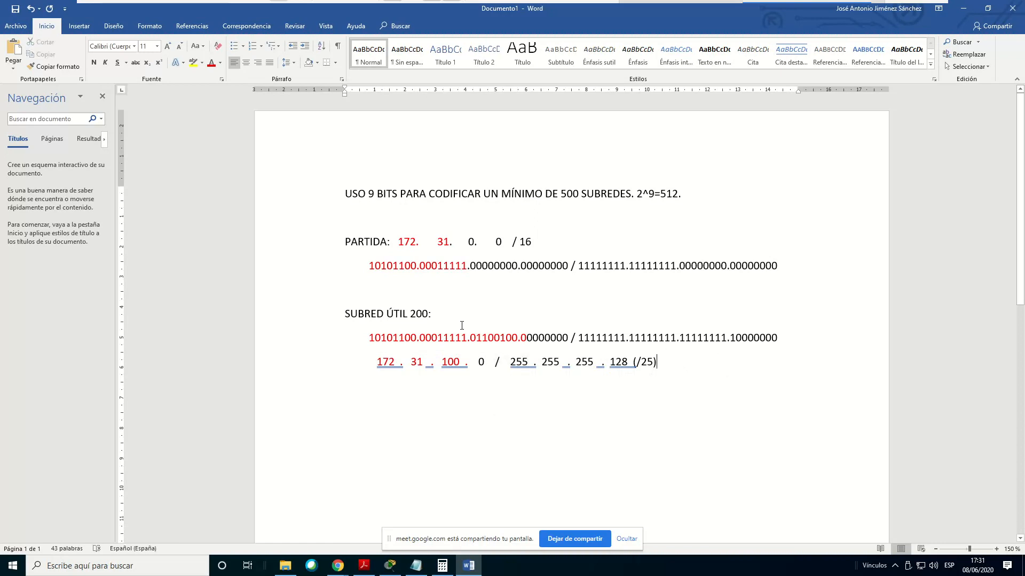
{"action": "left_click", "coordinate": [639, 311]}
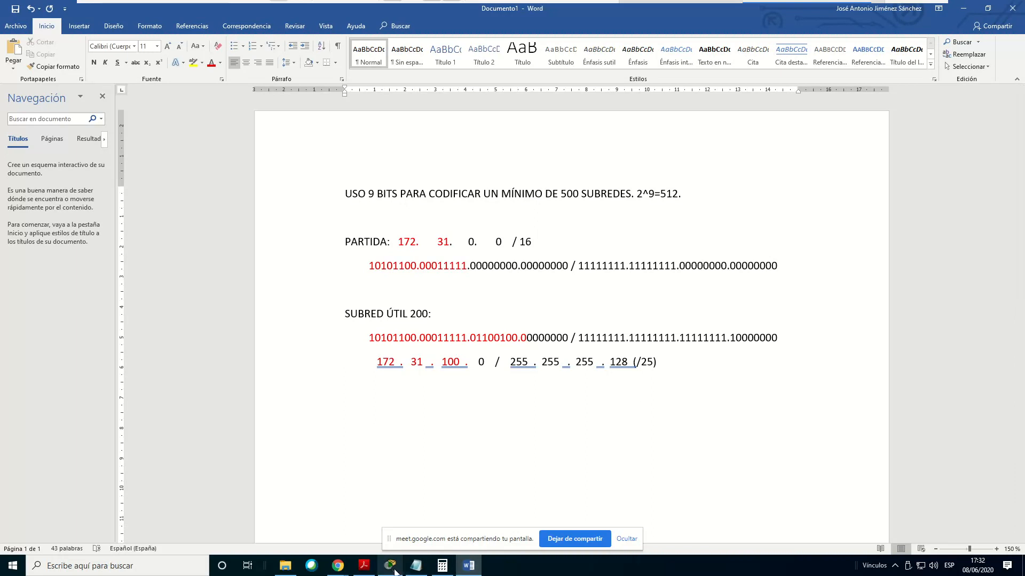
{"action": "left_click", "coordinate": [364, 566]}
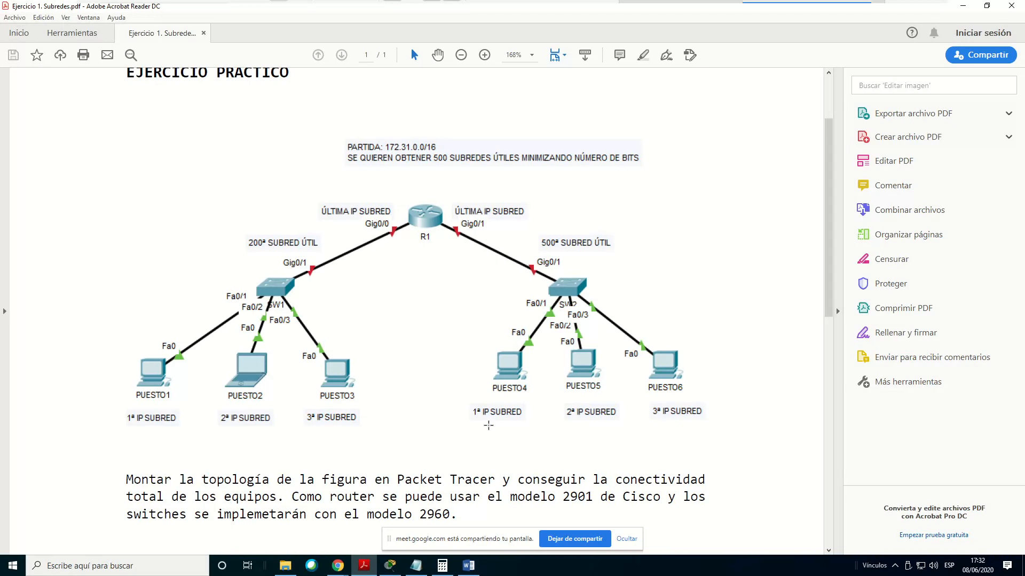
{"action": "left_click", "coordinate": [473, 568]}
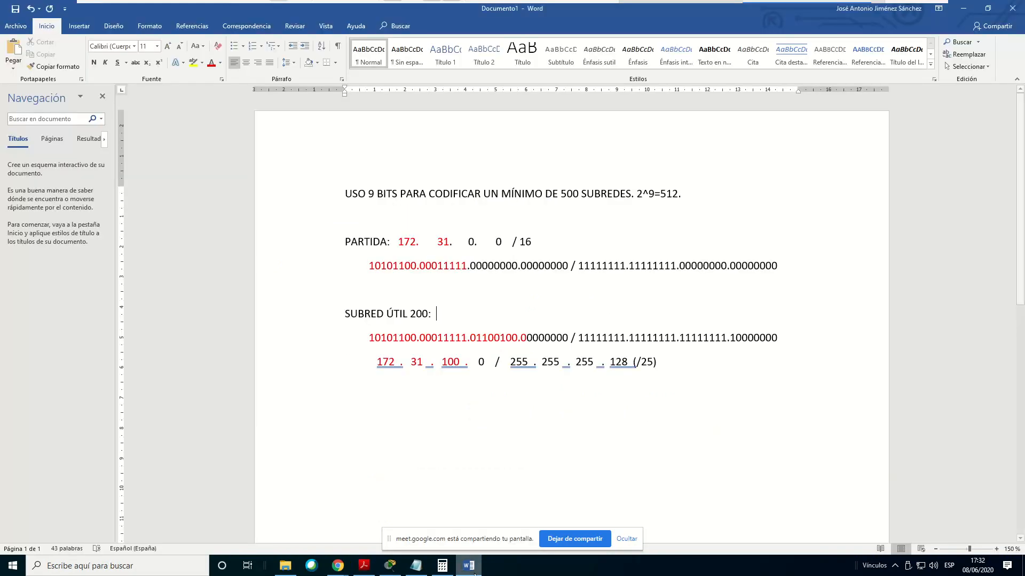
{"action": "left_click", "coordinate": [681, 361]}
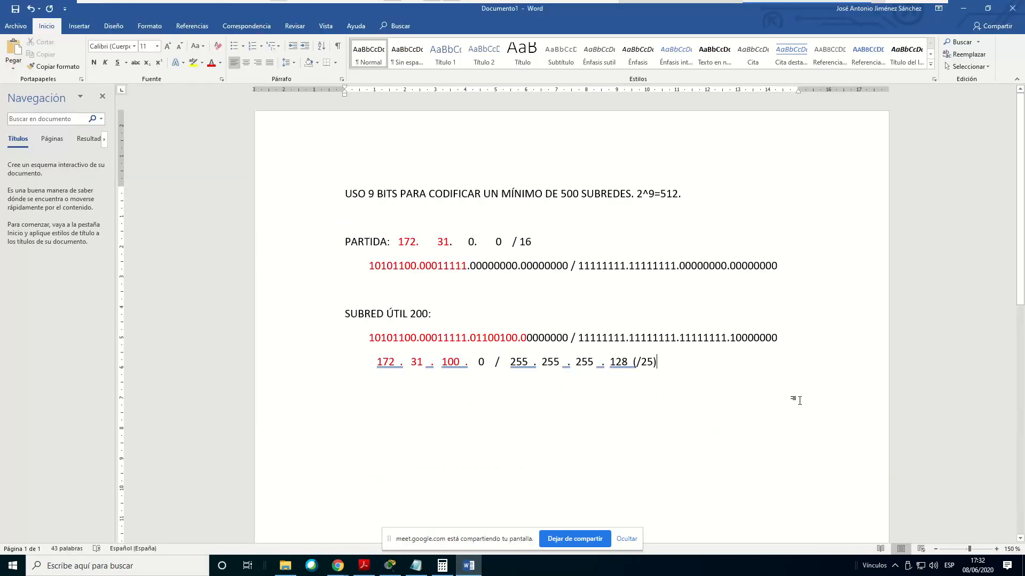
Add a new line labelled "BROADCAST:" below the decimal subnet 200 line
{"action": "key", "text": "Return"}
{"action": "type", "text": "bor"}
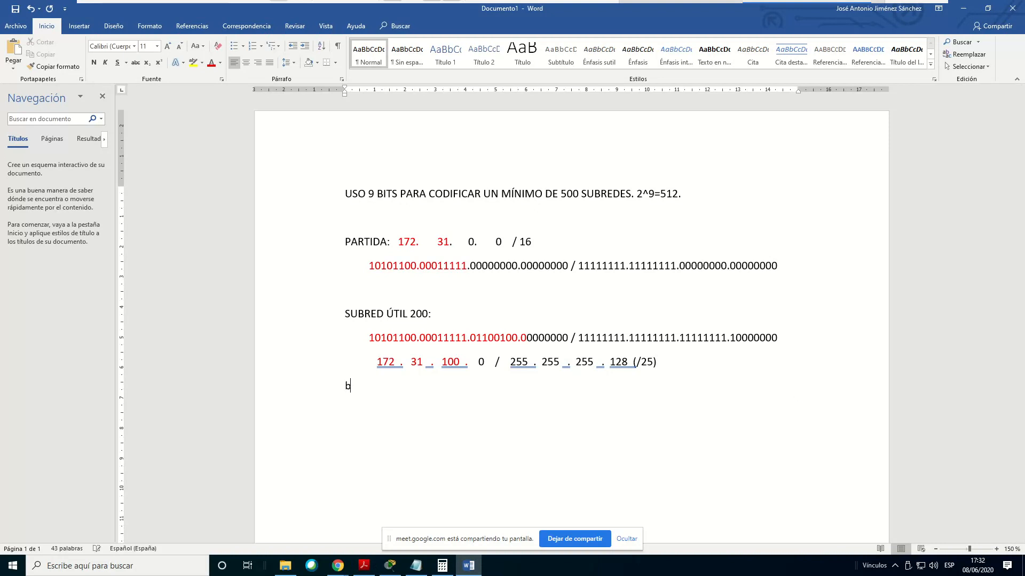
{"action": "key", "text": "BackSpace"}
{"action": "key", "text": "BackSpace"}
{"action": "key", "text": "BackSpace"}
{"action": "type", "text": "BOR"}
{"action": "key", "text": "BackSpace"}
{"action": "key", "text": "BackSpace"}
{"action": "type", "text": "RA"}
{"action": "key", "text": "BackSpace"}
{"action": "type", "text": "OADCAST:"}
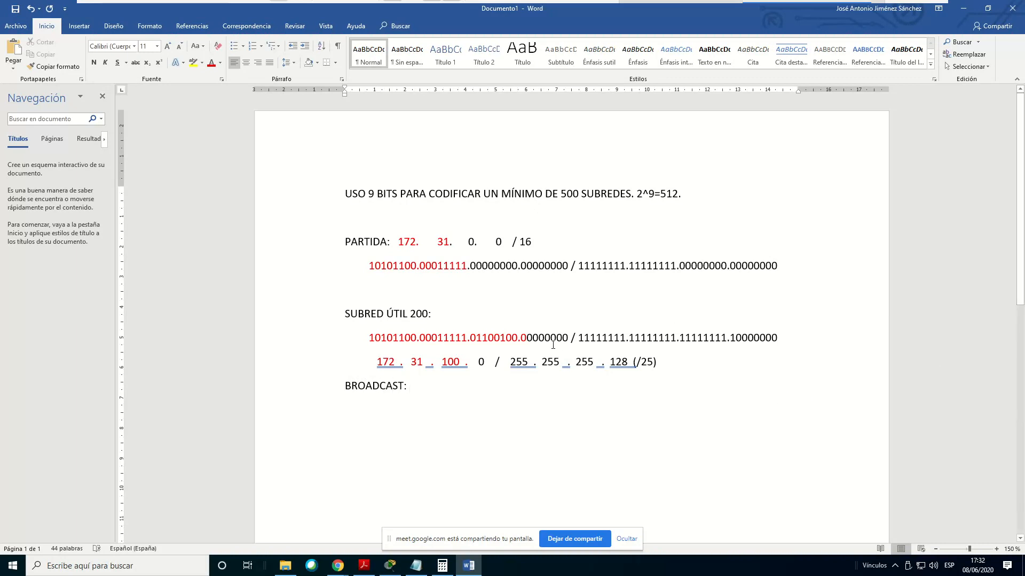
Enter subnet 200's broadcast address 172.31.100.127/25 after its label, working it out from the subnet's host bits
{"action": "left_click_drag", "start_coordinate": [528, 337], "coordinate": [568, 337]}
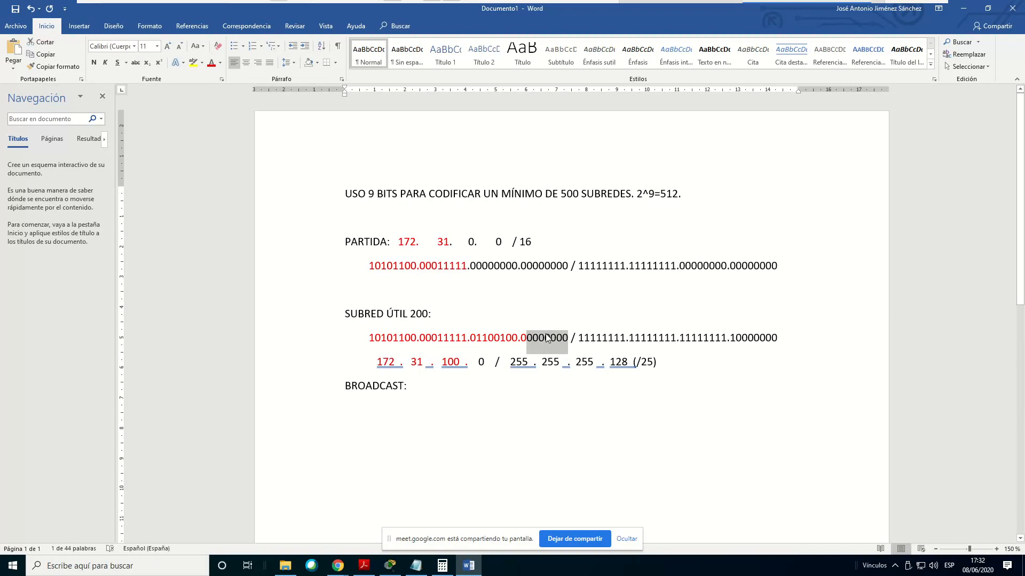
{"action": "left_click", "coordinate": [431, 386]}
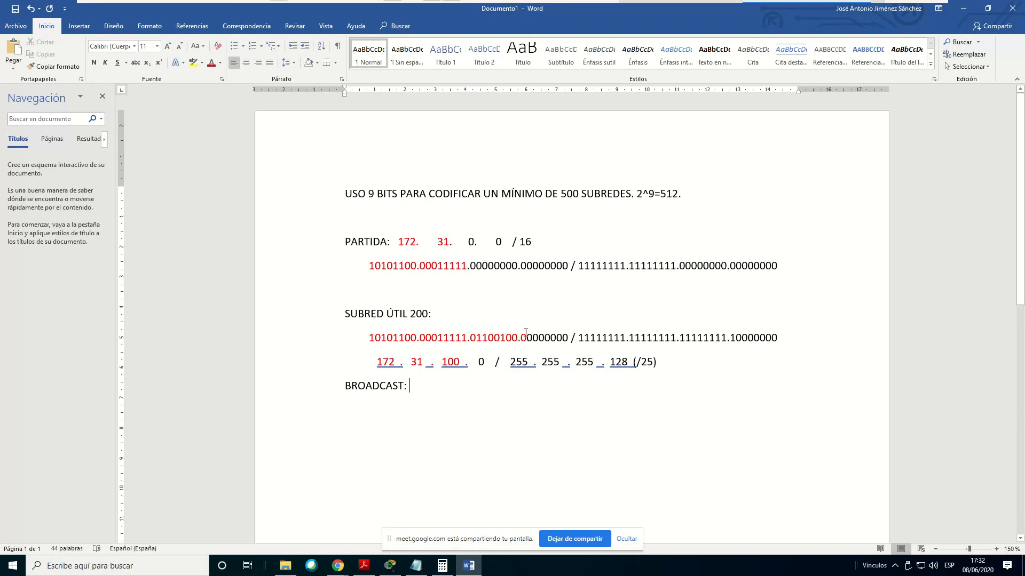
{"action": "type", "text": "172"}
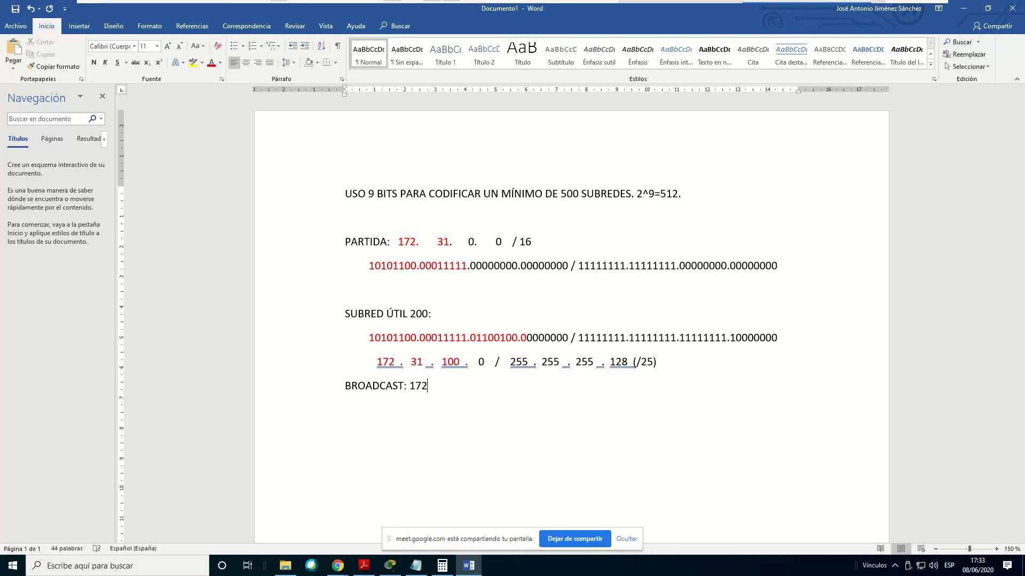
{"action": "type", "text": ".31.100."}
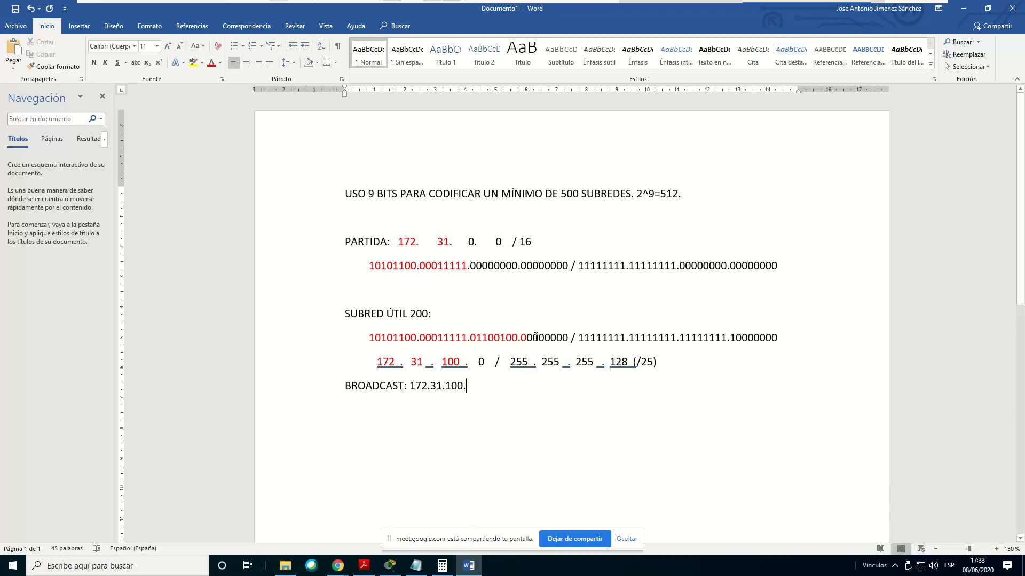
{"action": "left_click_drag", "start_coordinate": [527, 338], "coordinate": [568, 340]}
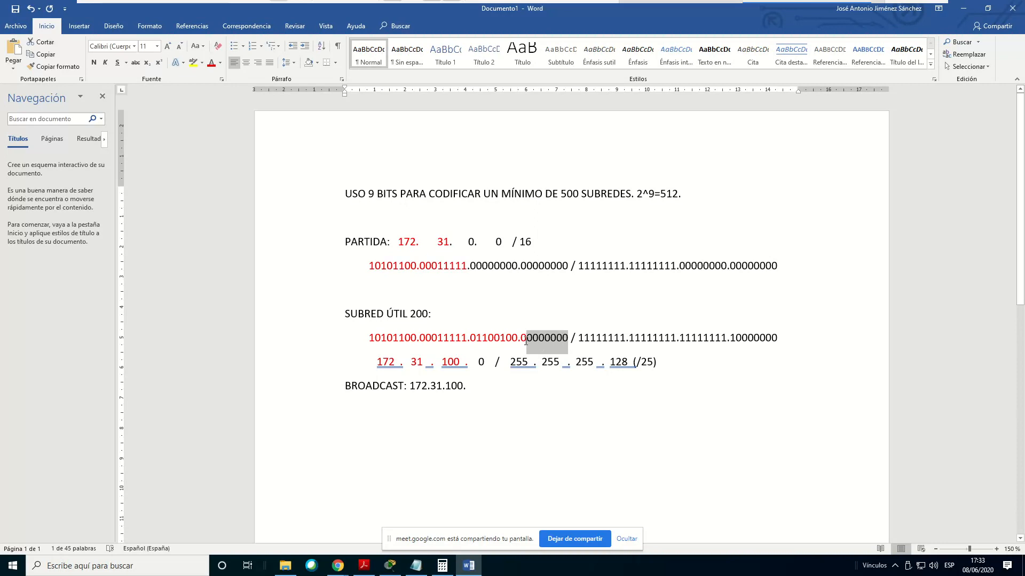
{"action": "left_click", "coordinate": [484, 388]}
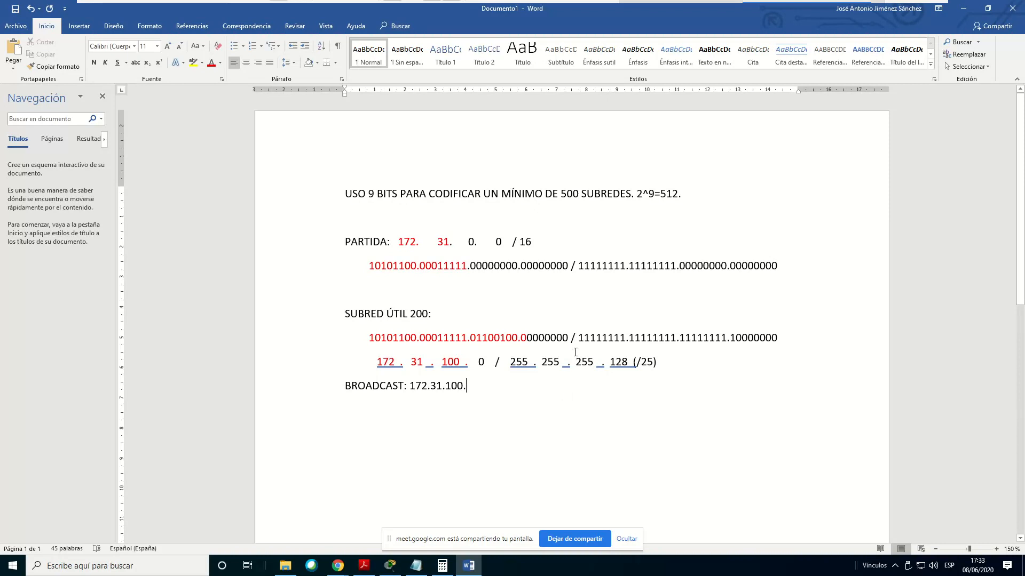
{"action": "type", "text": "127"}
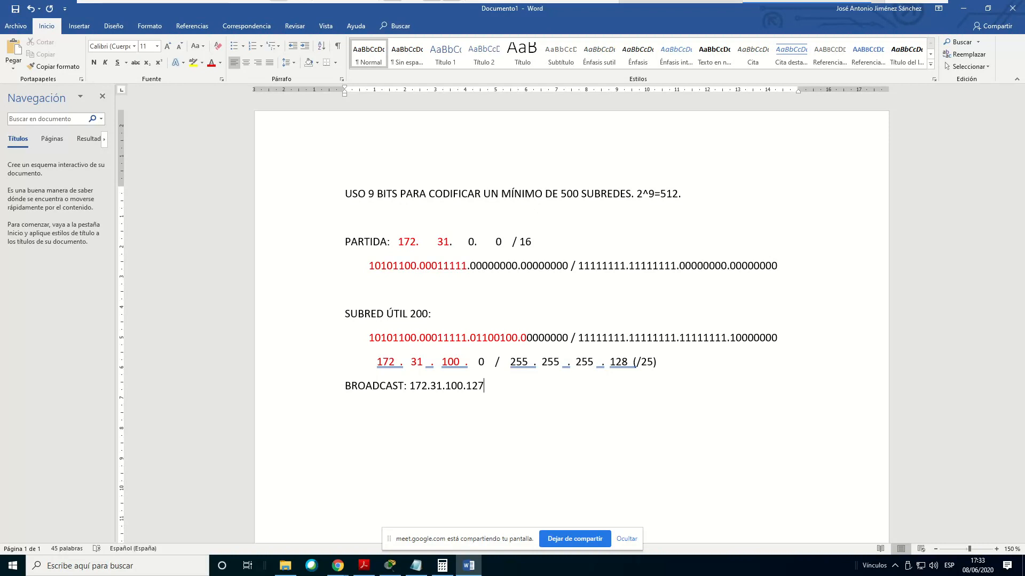
{"action": "type", "text": "/25"}
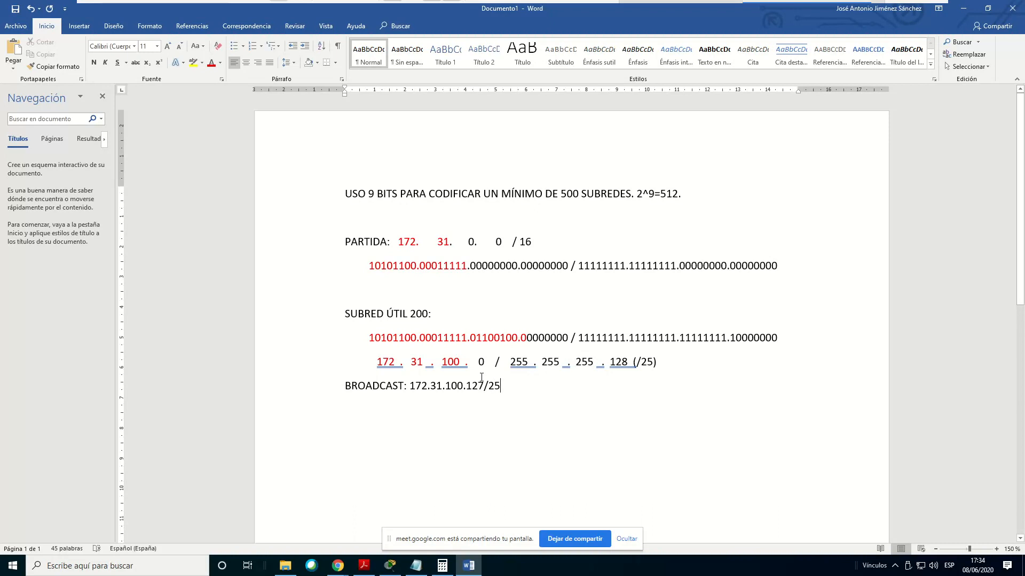
Review subnet 200's address range, then check the router interface in Acrobat Reader and add a "R1 G0/0:" line in Word below the broadcast
{"action": "left_click_drag", "start_coordinate": [377, 363], "coordinate": [494, 363]}
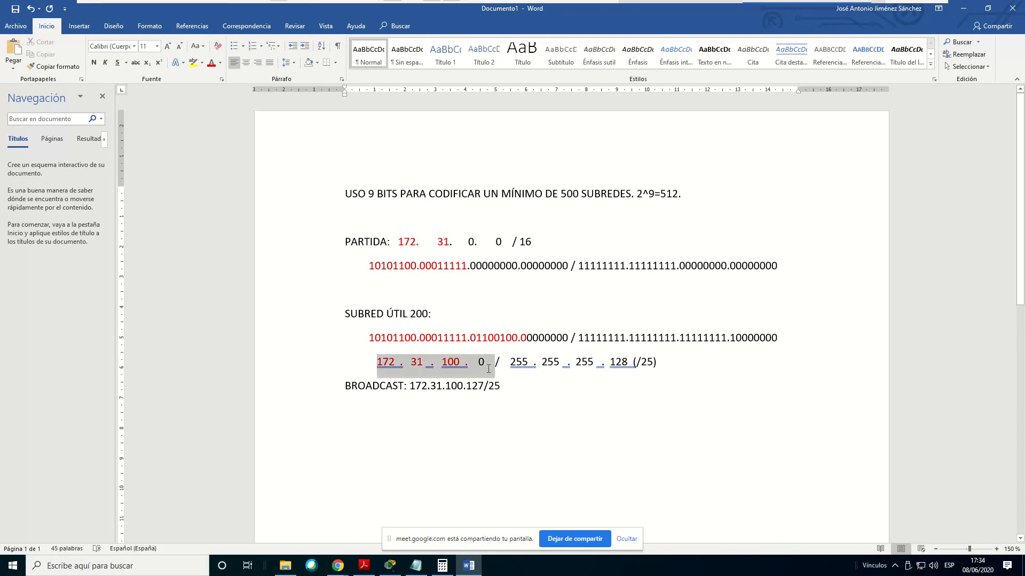
{"action": "left_click_drag", "start_coordinate": [405, 386], "coordinate": [501, 386]}
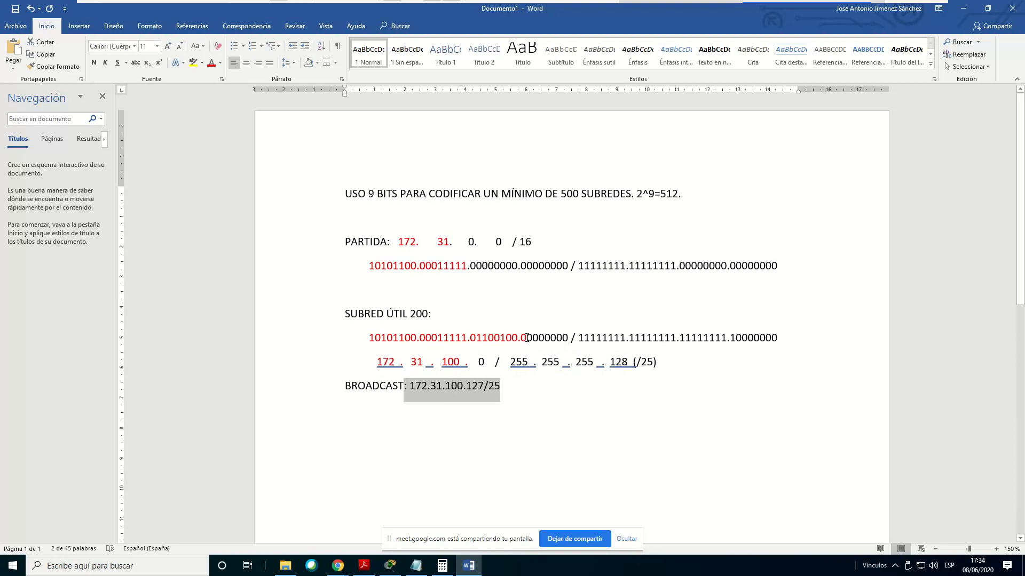
{"action": "left_click_drag", "start_coordinate": [526, 337], "coordinate": [572, 338]}
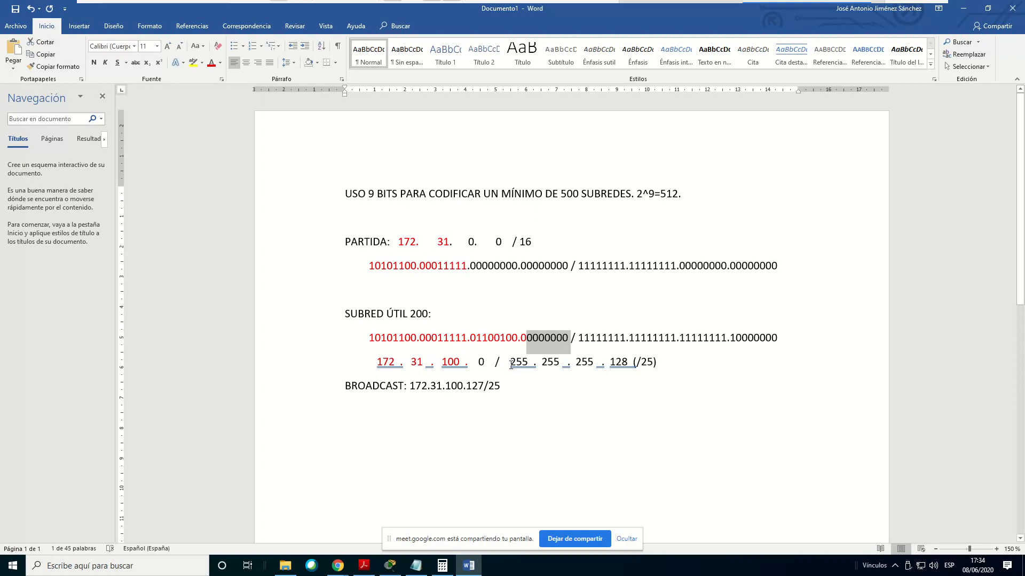
{"action": "left_click", "coordinate": [646, 434]}
{"action": "key", "text": "Return"}
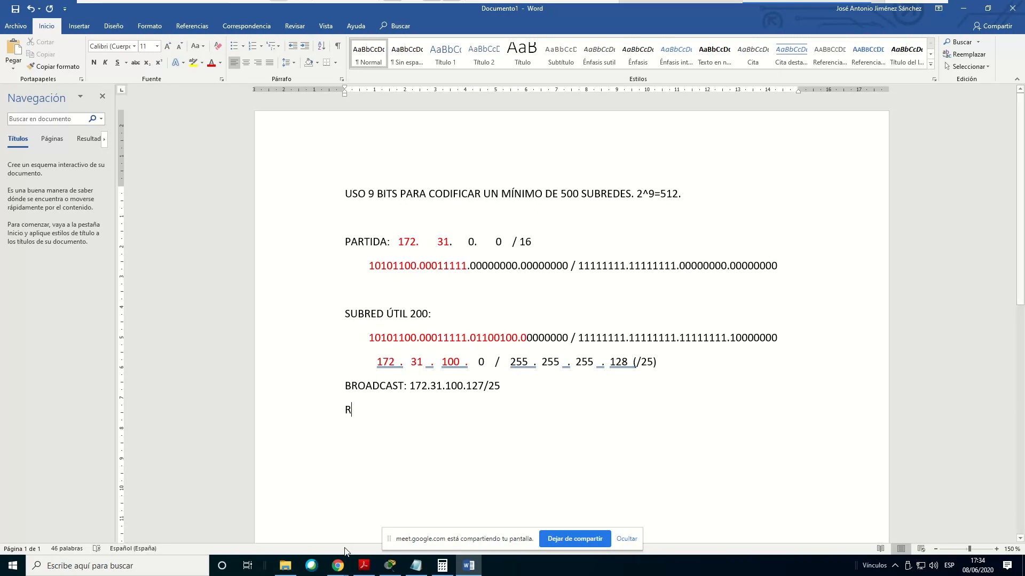
{"action": "left_click", "coordinate": [364, 566]}
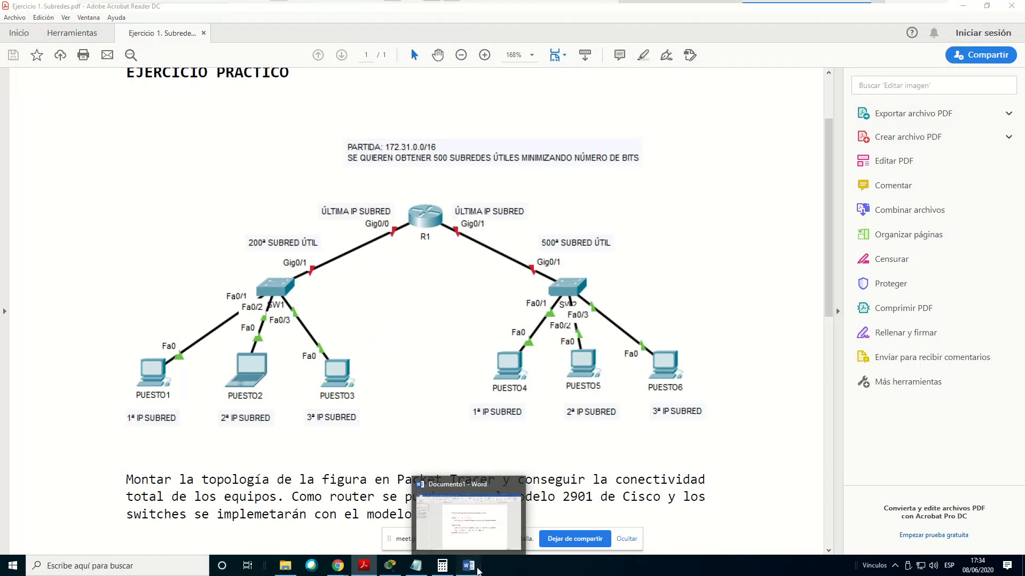
{"action": "left_click", "coordinate": [468, 566]}
{"action": "type", "text": "R1 g"}
{"action": "key", "text": "BackSpace"}
{"action": "type", "text": "G0/0"}
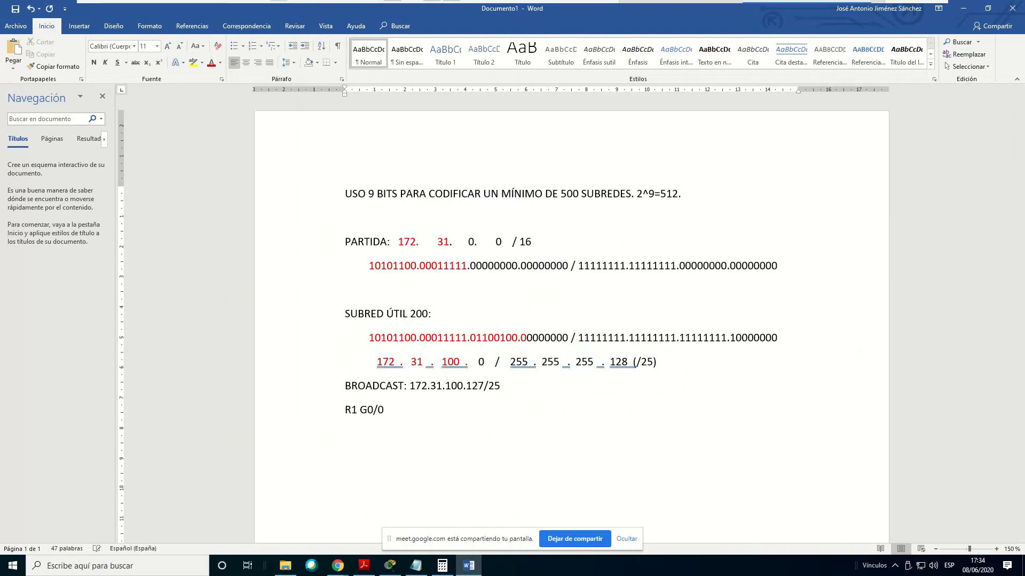
{"action": "type", "text": ":"}
Check R1's required IP in the Acrobat Reader diagram, then enter 172.31.100.126/25 for R1 G0/0 in Word
{"action": "left_click", "coordinate": [364, 566]}
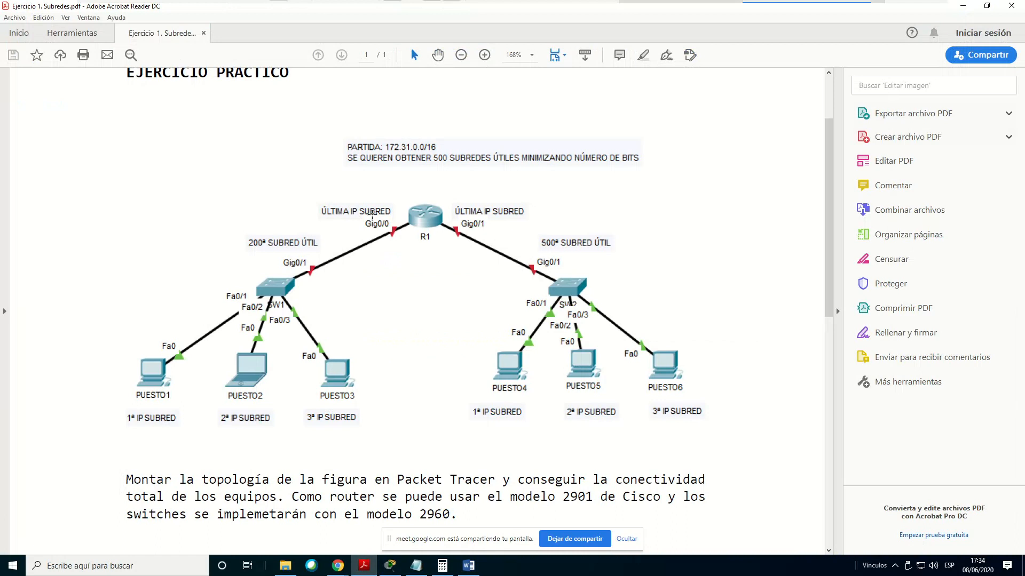
{"action": "left_click", "coordinate": [469, 566]}
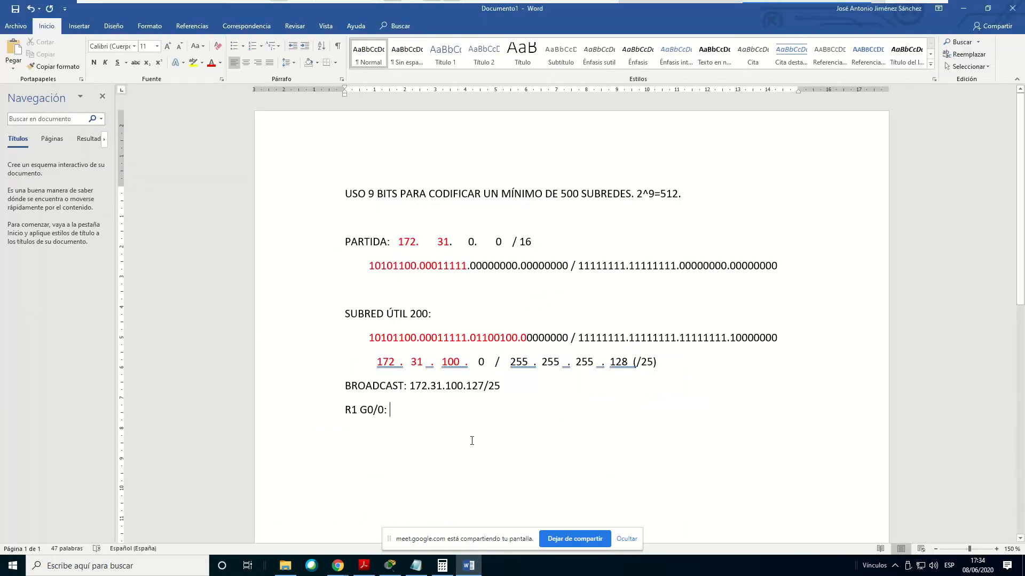
{"action": "type", "text": "172"}
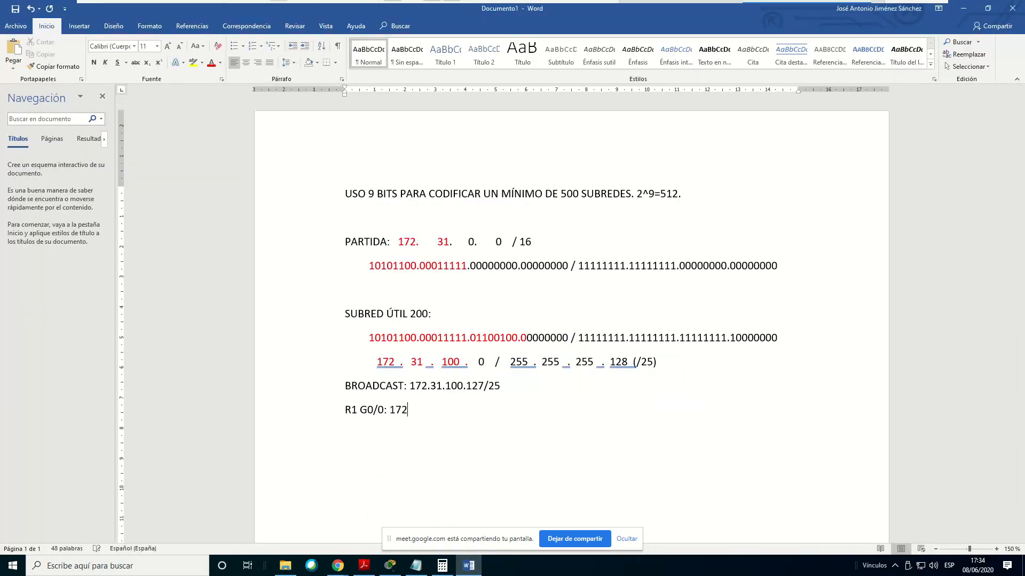
{"action": "type", "text": ".31.100"}
{"action": "type", "text": "126/25"}
Add the line "PUESTO 1: 172.31.100.1/25" in Word, checking the workstation's required IP in the Acrobat Reader diagram
{"action": "key", "text": "Return"}
{"action": "type", "text": "pue"}
{"action": "key", "text": "BackSpace"}
{"action": "key", "text": "BackSpace"}
{"action": "key", "text": "BackSpace"}
{"action": "type", "text": "p"}
{"action": "key", "text": "BackSpace"}
{"action": "type", "text": "PUESTO 1:"}
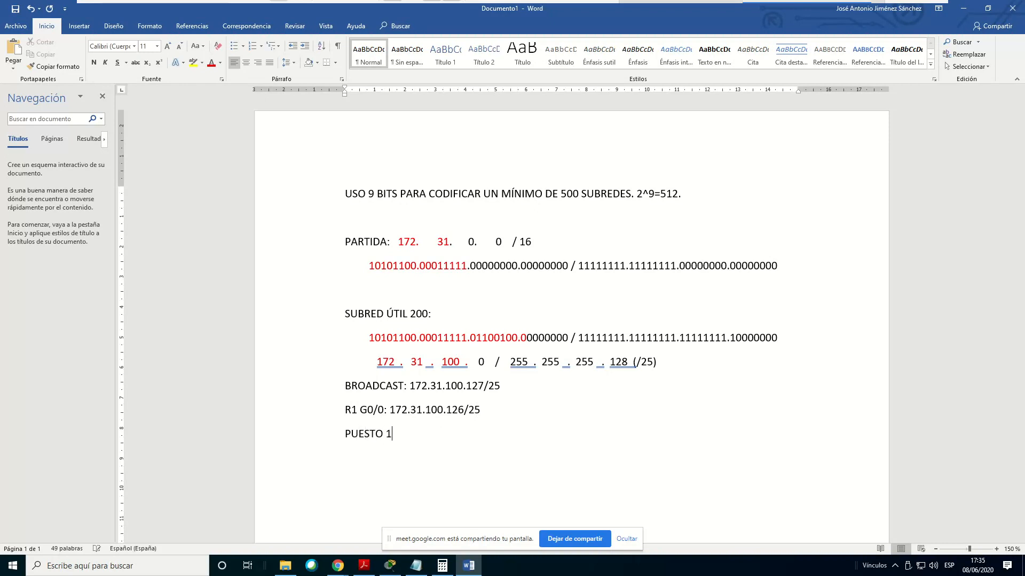
{"action": "left_click", "coordinate": [364, 566]}
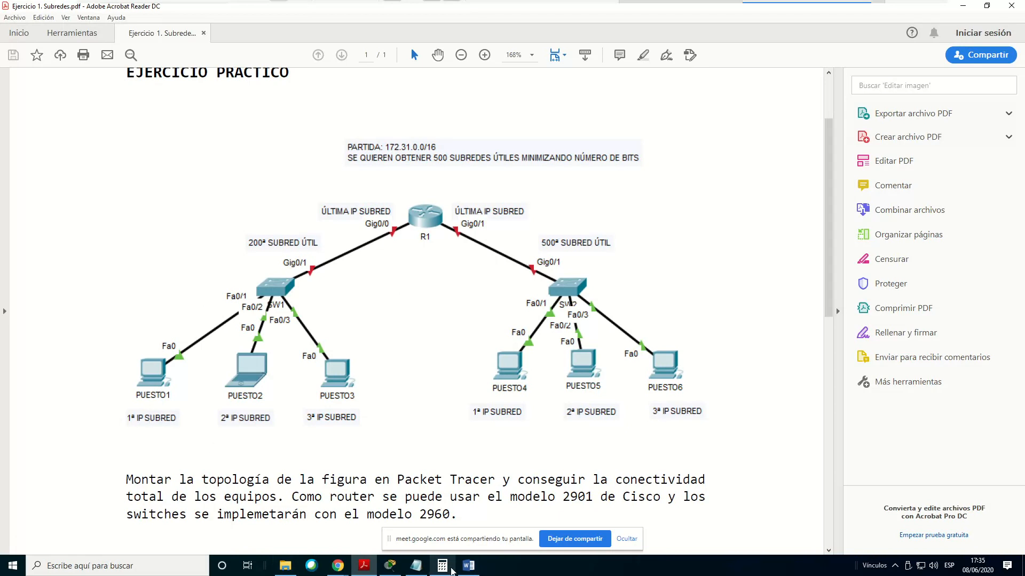
{"action": "left_click", "coordinate": [469, 566]}
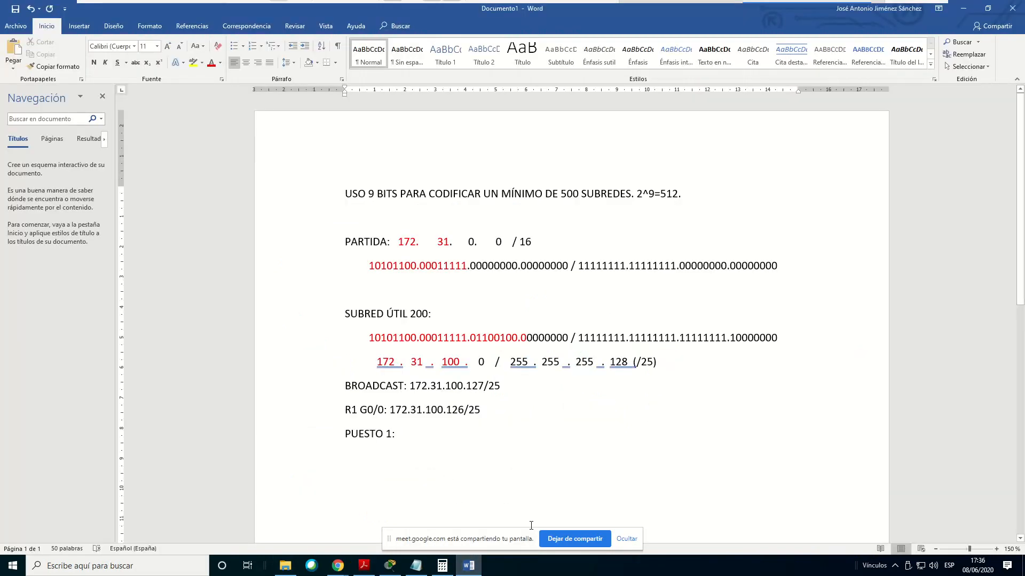
{"action": "type", "text": "172.31.100.1/25"}
Duplicate the PUESTO 1 line below itself and change the copy to "PUESTO 2: 172.31.100.2/25"
{"action": "key", "text": "shift+Home"}
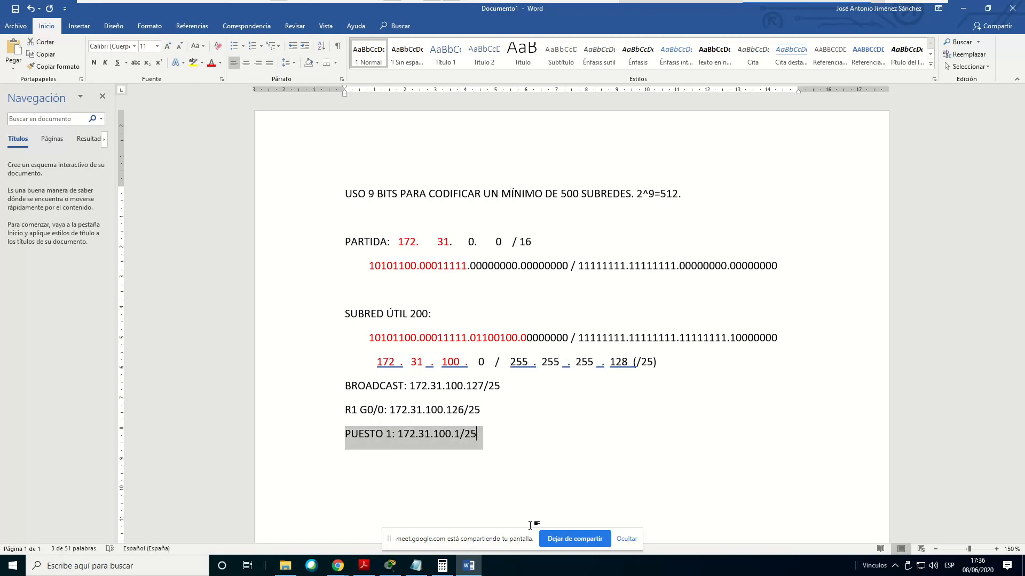
{"action": "key", "text": "ctrl+c"}
{"action": "key", "text": "End"}
{"action": "key", "text": "Return"}
{"action": "key", "text": "ctrl+v"}
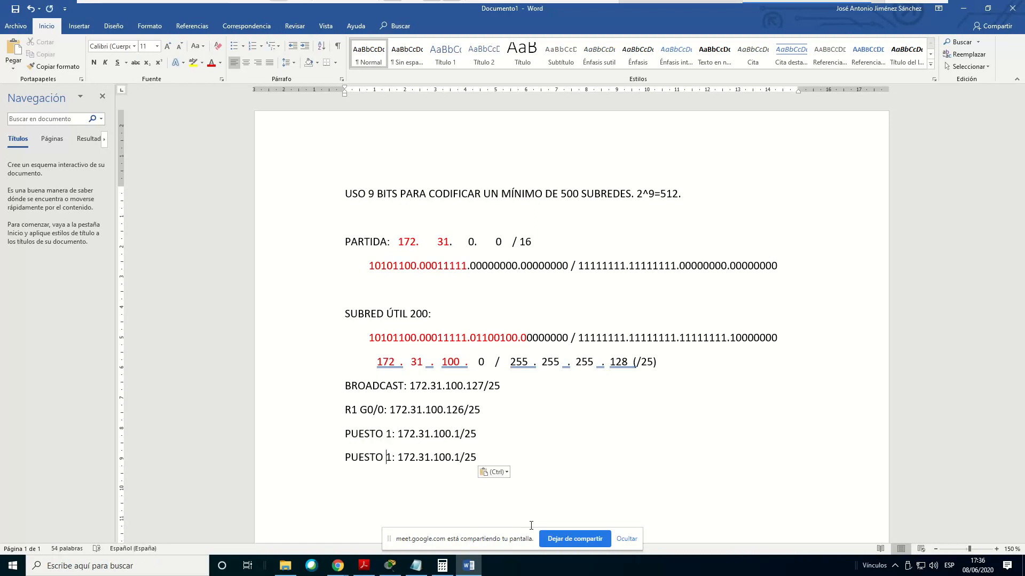
{"action": "key", "text": "BackSpace"}
{"action": "type", "text": "2"}
{"action": "key", "text": "BackSpace"}
{"action": "type", "text": "2"}
Paste the copied workstation line once more below PUESTO 2 and change it to "PUESTO 3: 172.31.100.3/25"
{"action": "key", "text": "End"}
{"action": "key", "text": "Return"}
{"action": "key", "text": "ctrl+v"}
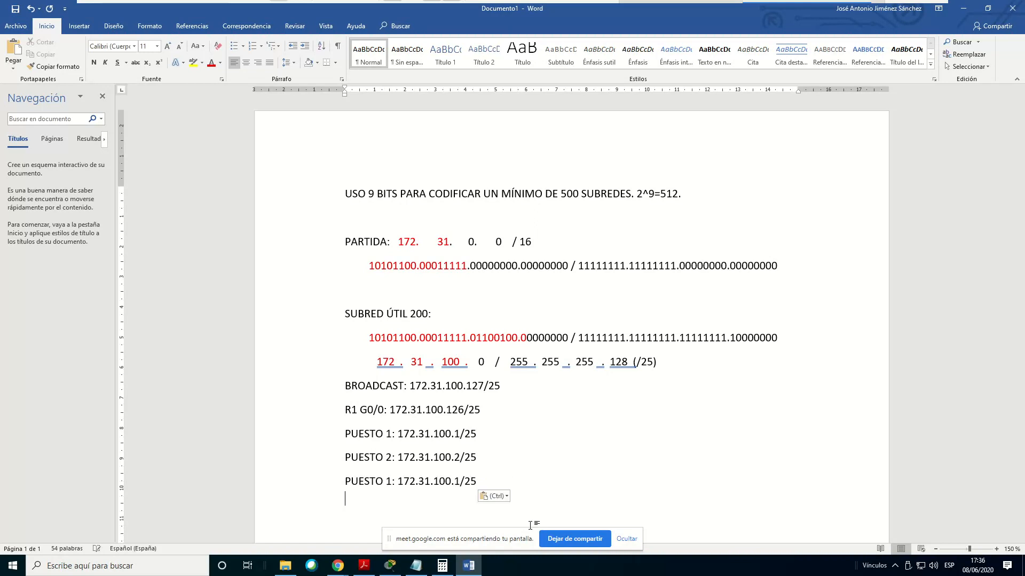
{"action": "key", "text": "BackSpace"}
{"action": "type", "text": "3"}
{"action": "key", "text": "BackSpace"}
{"action": "type", "text": "3"}
Save the document in the Datos folder as "USO 9 BITS PARA CODIFICAR UN MÍNIMO DE 500 SUBREDES.docx"
{"action": "left_click_drag", "start_coordinate": [485, 482], "coordinate": [296, 420]}
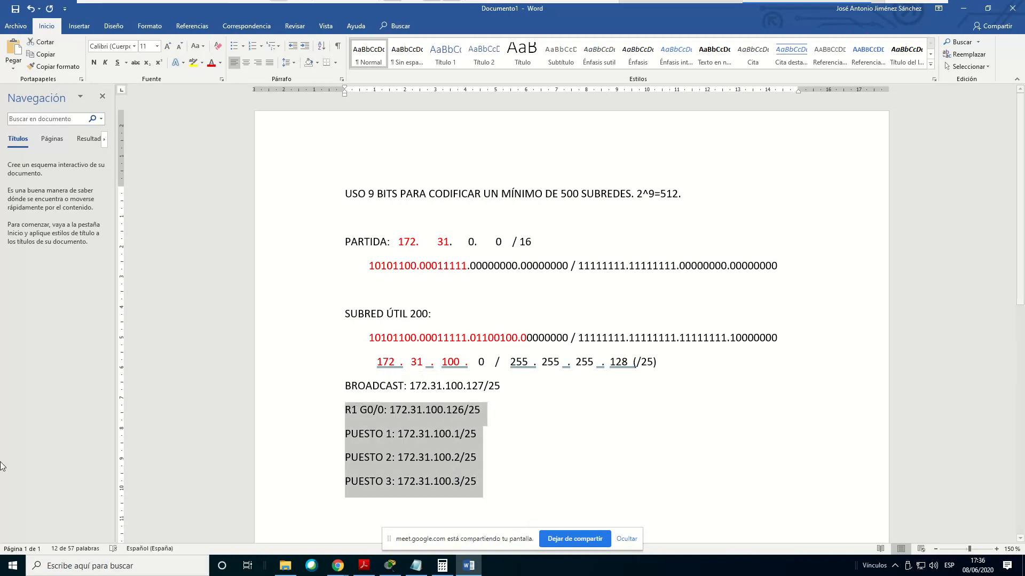
{"action": "left_click", "coordinate": [18, 12]}
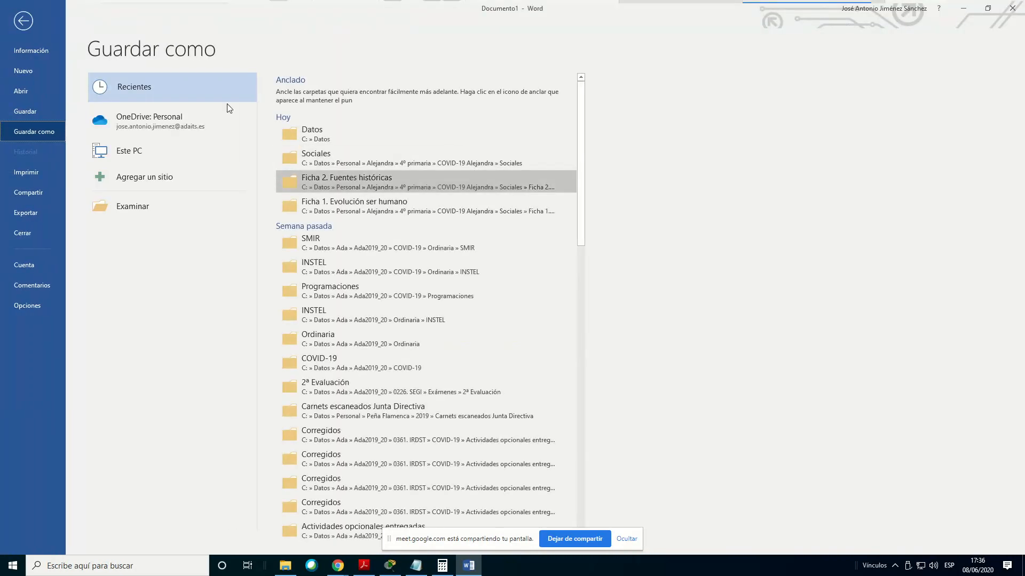
{"action": "left_click", "coordinate": [393, 134]}
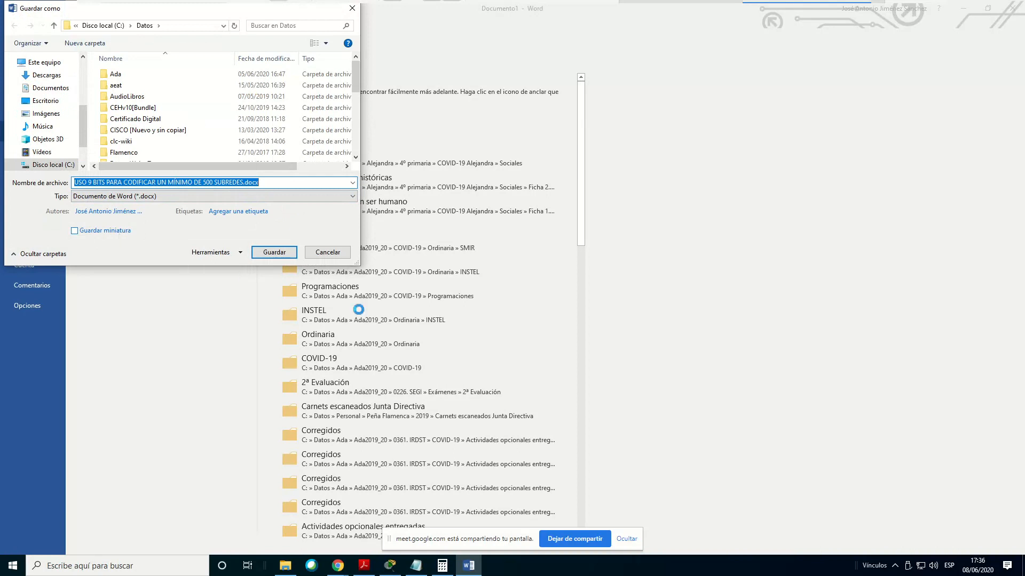
{"action": "key", "text": "Return"}
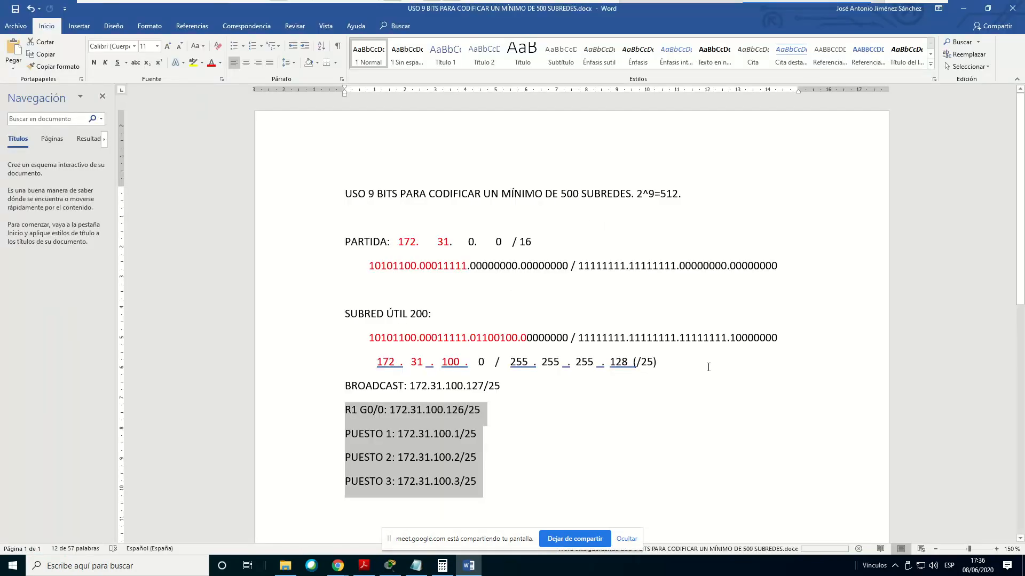
{"action": "left_click", "coordinate": [661, 384]}
{"action": "left_click", "coordinate": [408, 223]}
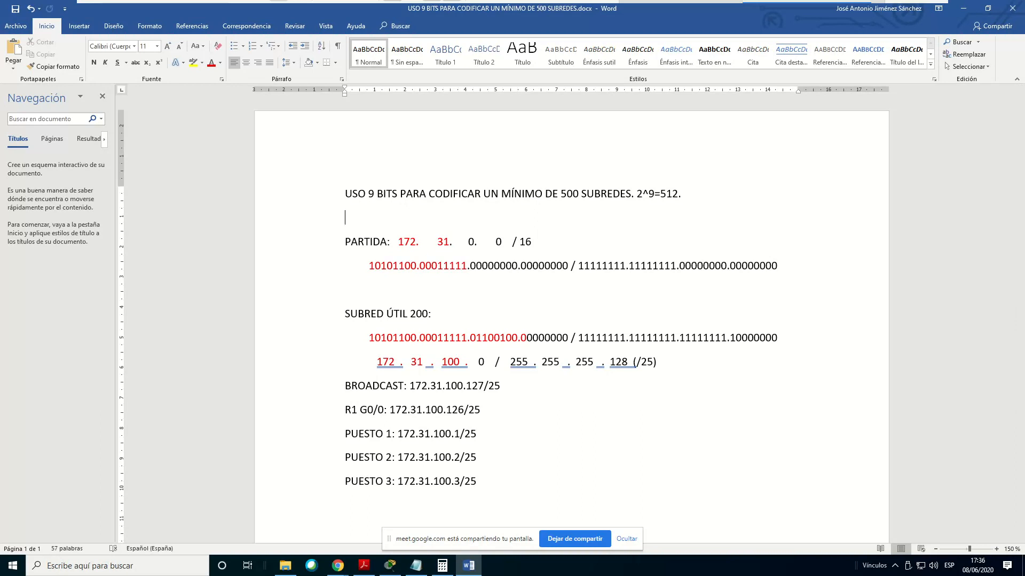
{"action": "key", "text": "BackSpace"}
{"action": "key", "text": "Return"}
Check the Packet Tracer workspace and the exercise diagram in Acrobat Reader, then return to Word and place the cursor below the PUESTO 3 line
{"action": "left_click", "coordinate": [390, 565]}
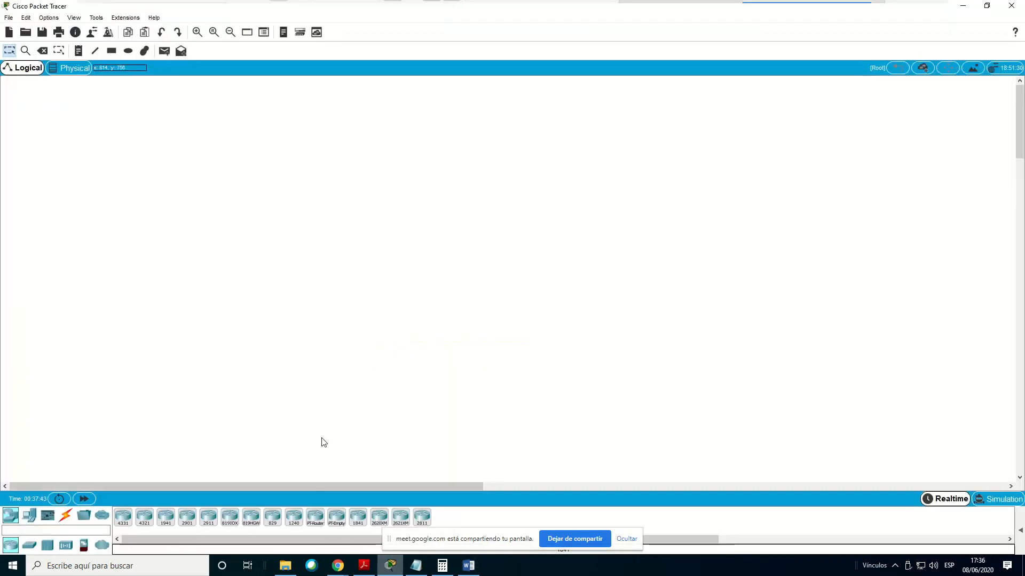
{"action": "left_click", "coordinate": [364, 566]}
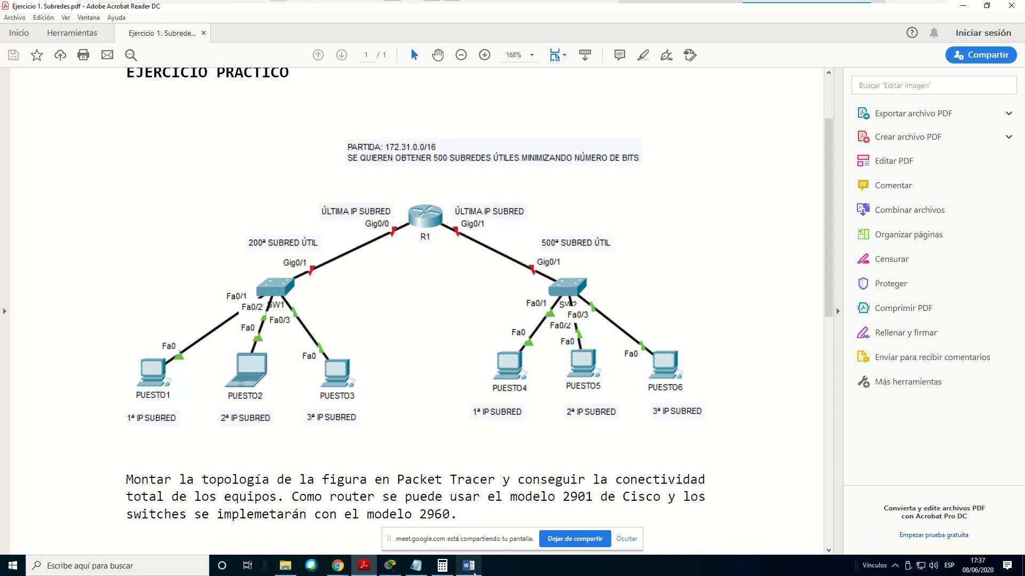
{"action": "left_click", "coordinate": [470, 567]}
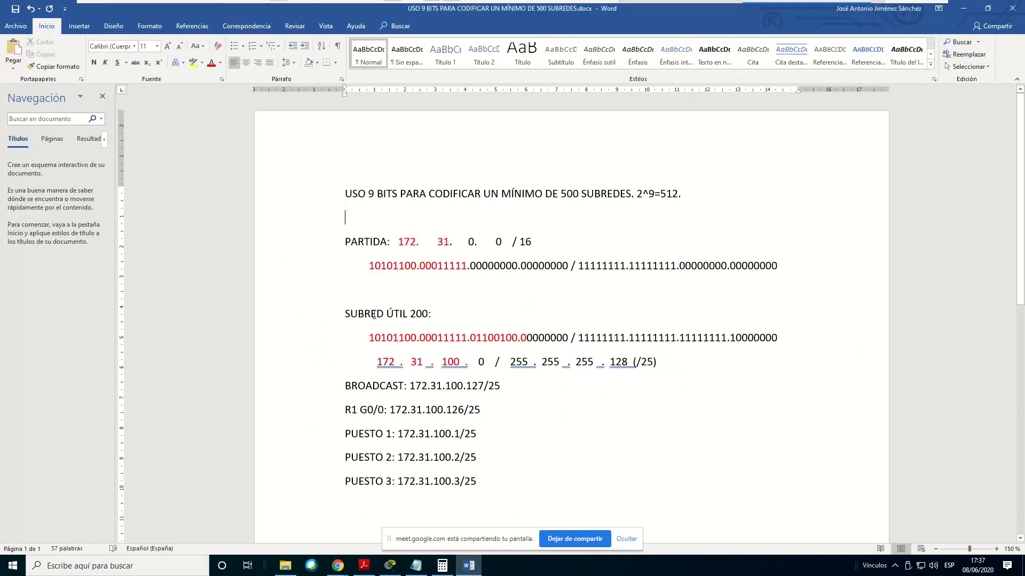
{"action": "left_click_drag", "start_coordinate": [345, 313], "coordinate": [745, 368]}
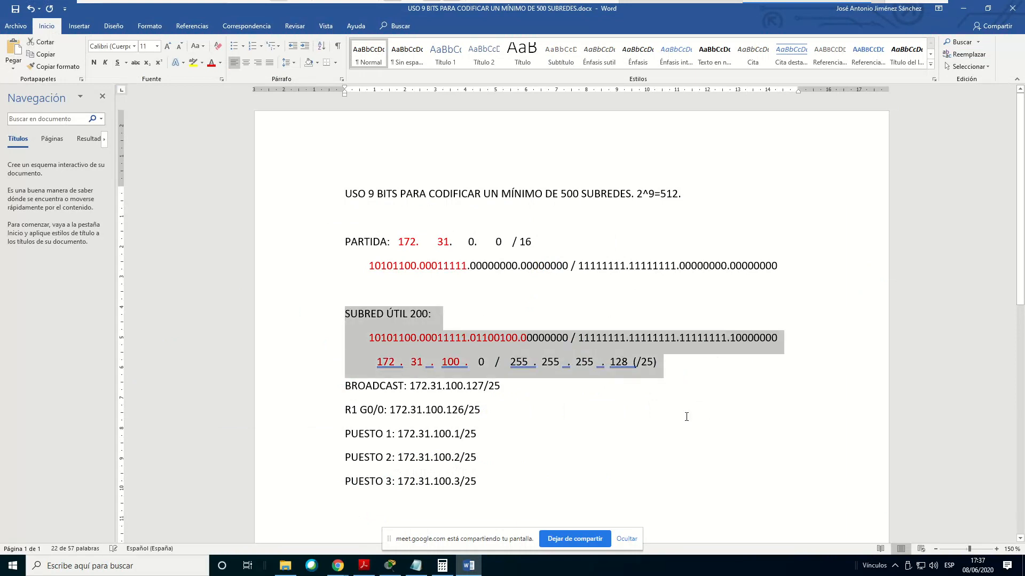
{"action": "left_click", "coordinate": [427, 519]}
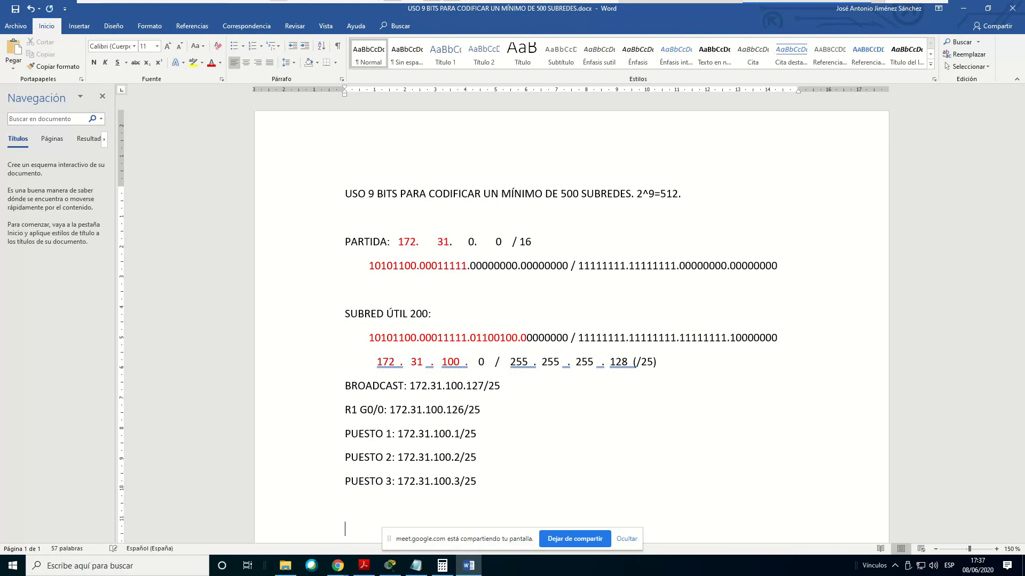
Paste the copied subnet 200 block below the PUESTO 3 line and change its heading to "SUBRED ÚTIL 500:"
{"action": "key", "text": "ctrl+v"}
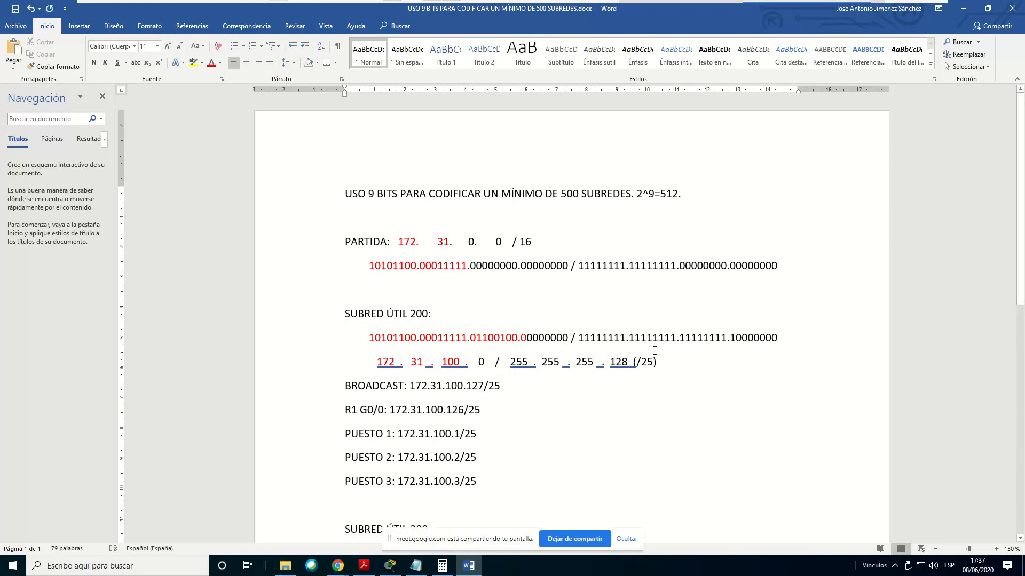
{"action": "scroll", "coordinate": [397, 254], "scroll_direction": "down", "scroll_amount": 4}
{"action": "left_click", "coordinate": [415, 260]}
{"action": "key", "text": "BackSpace"}
{"action": "type", "text": "5"}
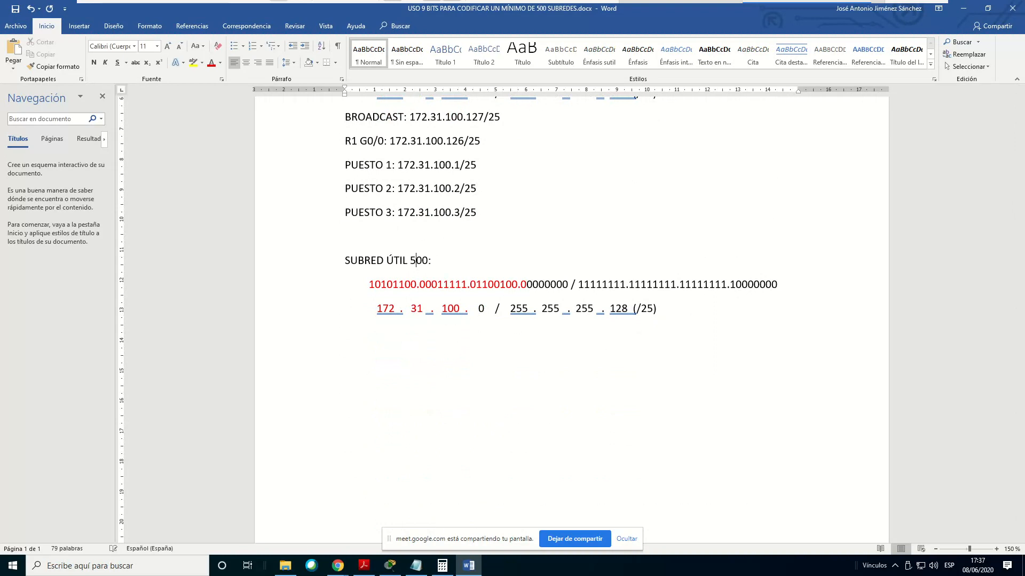
Insert a line reading "500 ->" below the SUBRED ÚTIL 500 heading, leaving a blank line before the binary address
{"action": "key", "text": "End"}
{"action": "key", "text": "Return"}
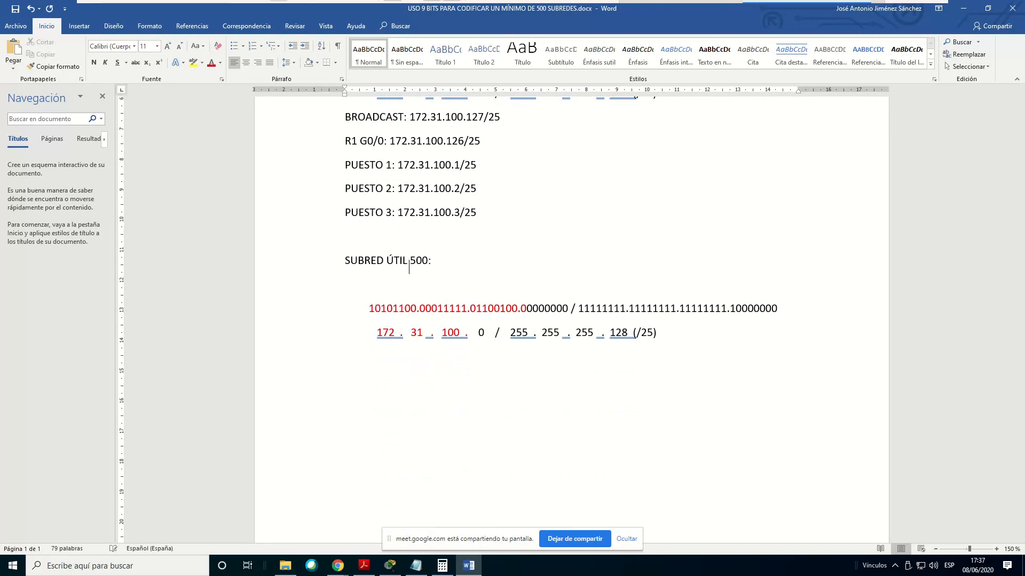
{"action": "key", "text": "Return"}
{"action": "type", "text": "50"}
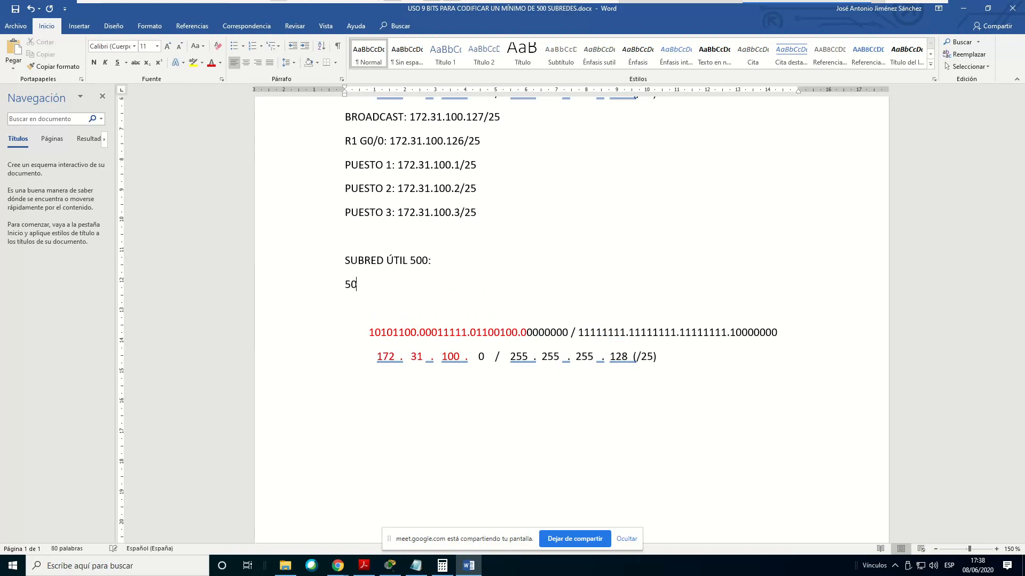
{"action": "type", "text": "0:"}
{"action": "key", "text": "BackSpace"}
{"action": "key", "text": "BackSpace"}
{"action": "type", "text": "->"}
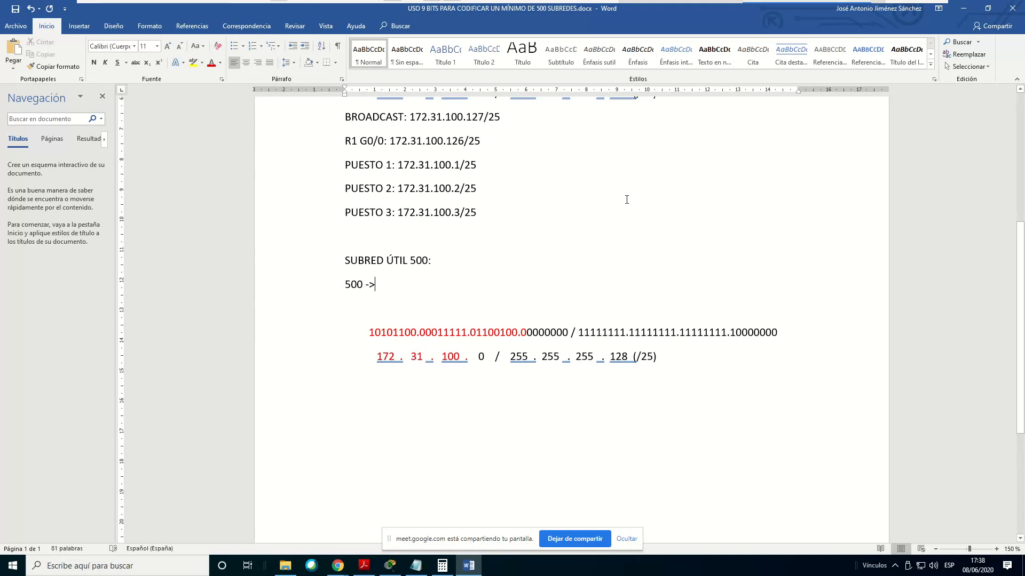
Review the 2^9 term in the title line and write the first bit, 1, after "500 ->"
{"action": "scroll", "coordinate": [625, 198], "scroll_direction": "up", "scroll_amount": 5}
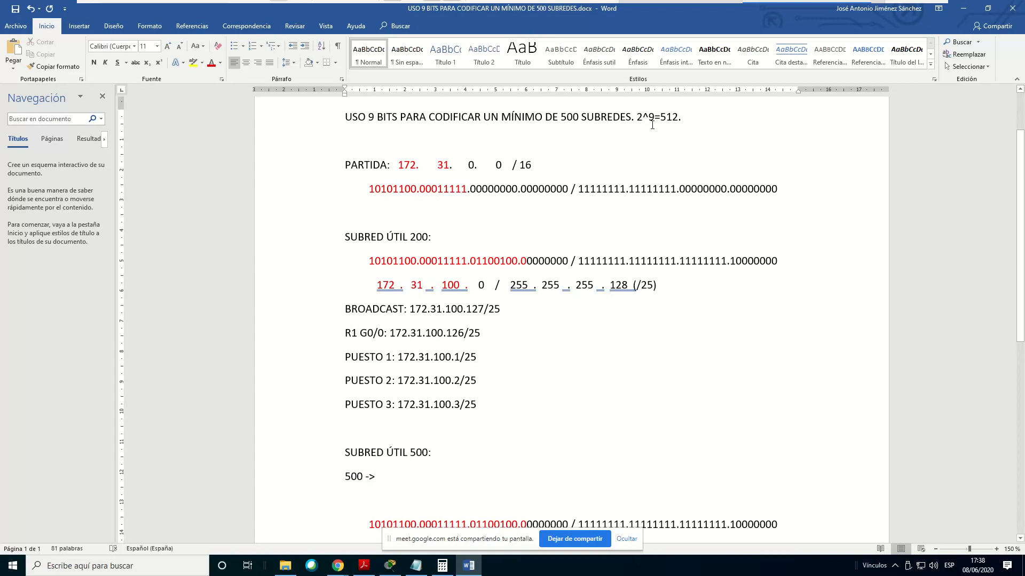
{"action": "left_click", "coordinate": [649, 119]}
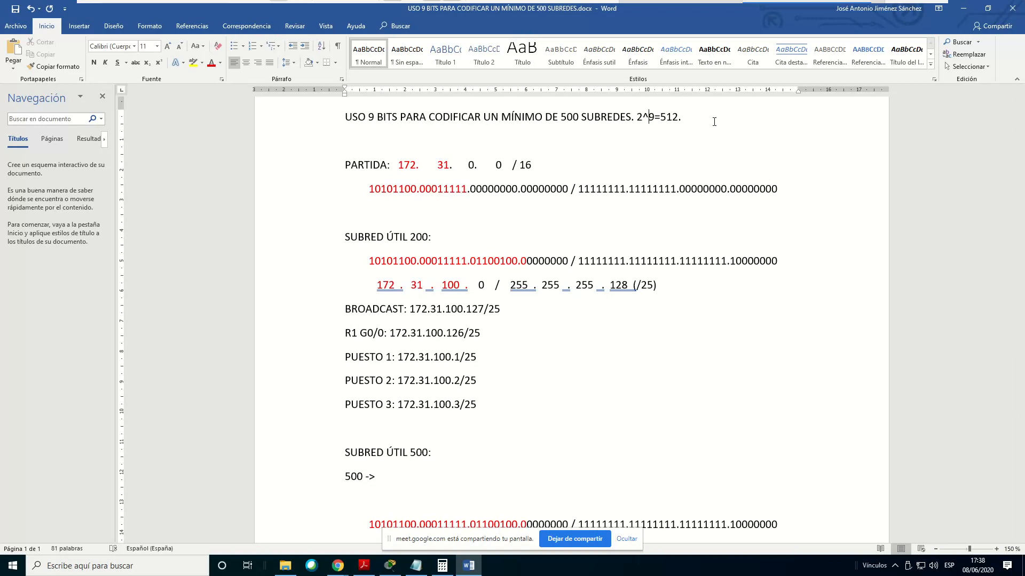
{"action": "left_click_drag", "start_coordinate": [654, 118], "coordinate": [636, 114]}
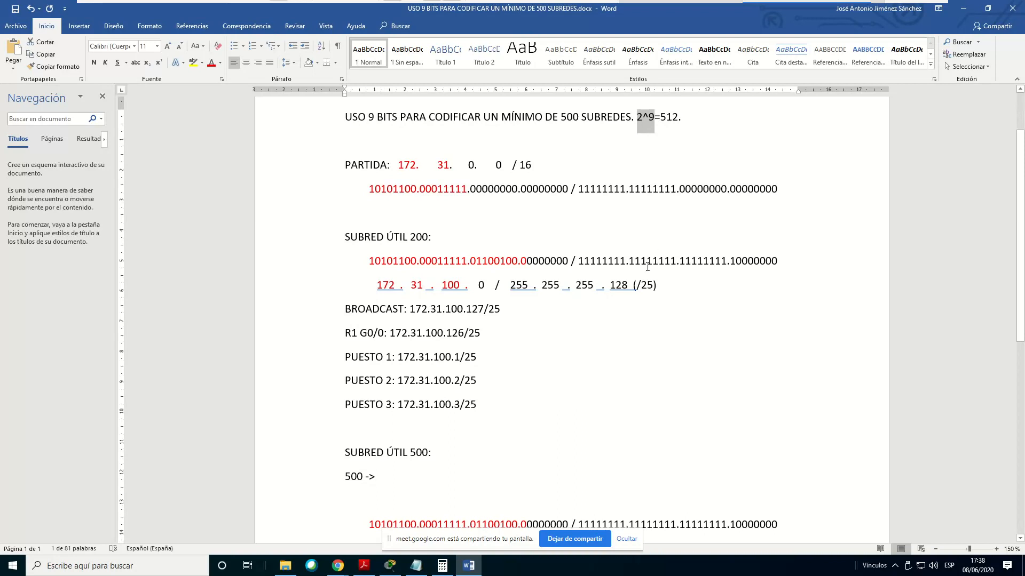
{"action": "left_click", "coordinate": [385, 477]}
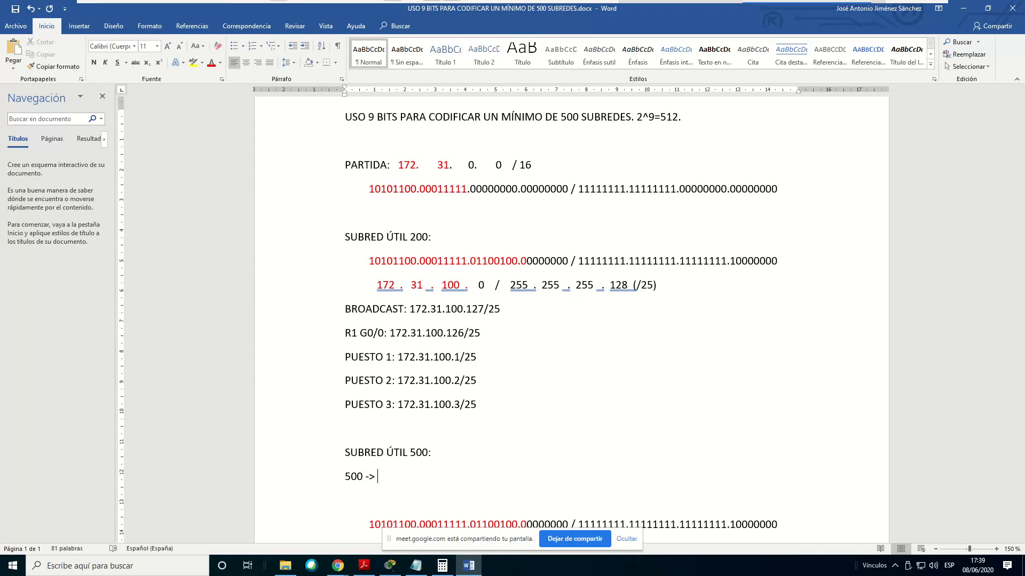
{"action": "type", "text": "1"}
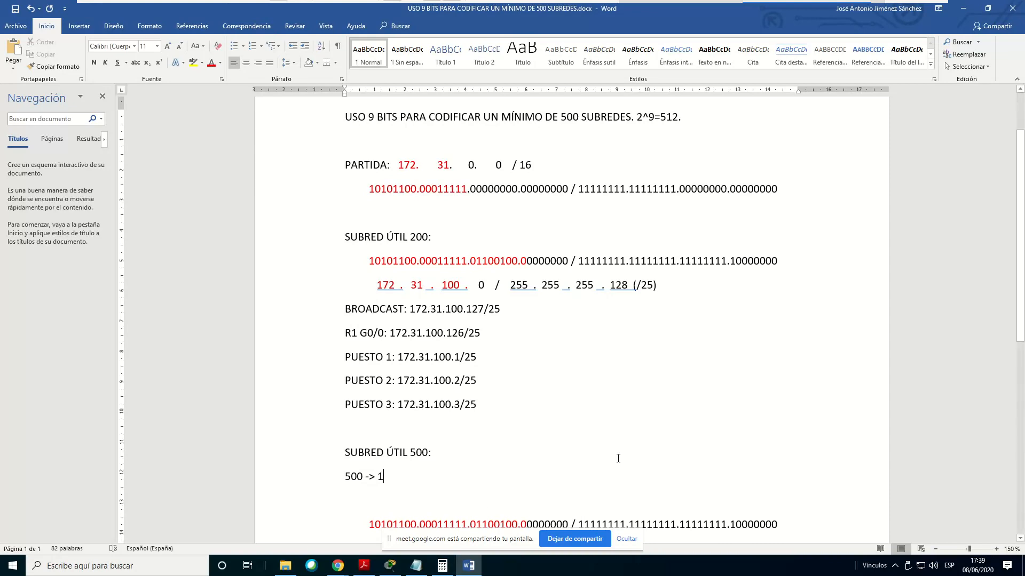
Add 256 + 128 in Calculator and append a second 1 to the binary value of 500 in Word
{"action": "key", "text": "alt+Tab"}
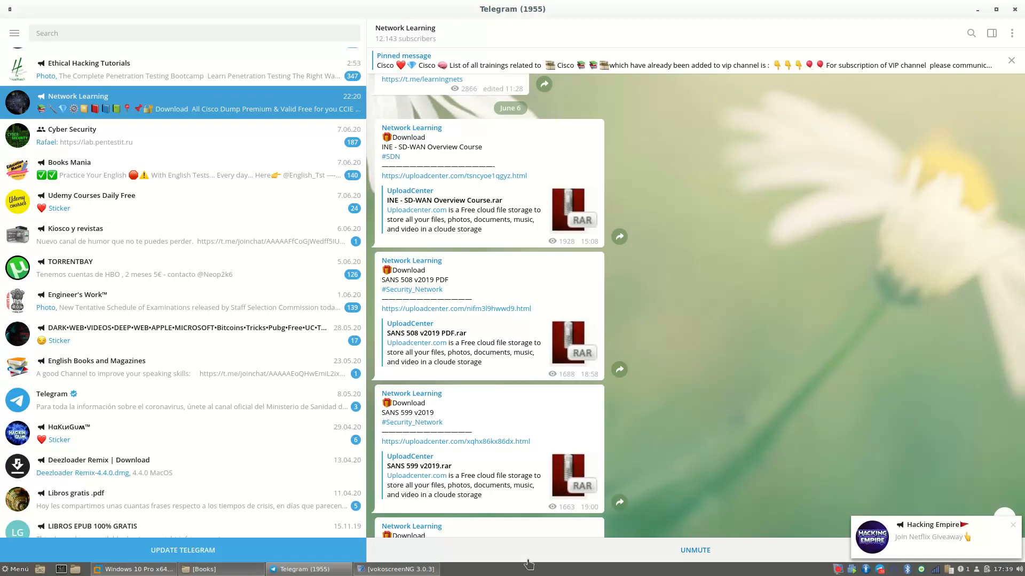
{"action": "left_click", "coordinate": [140, 570]}
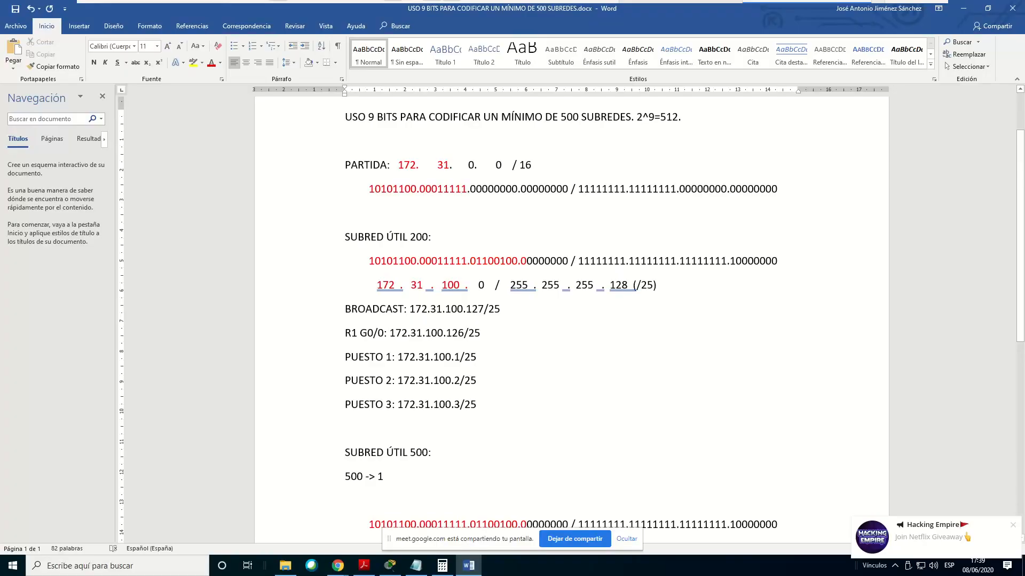
{"action": "left_click", "coordinate": [441, 567]}
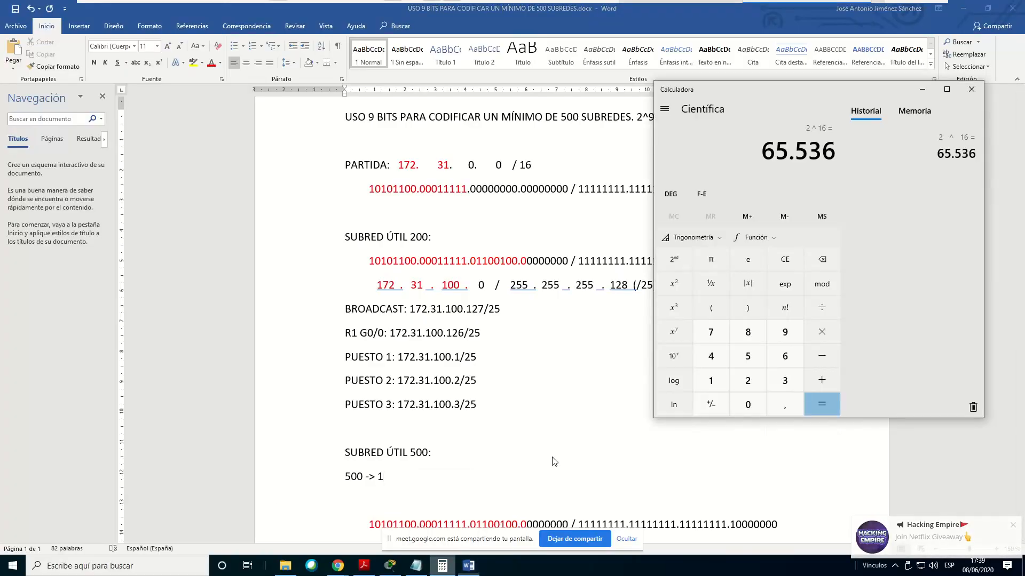
{"action": "left_click", "coordinate": [784, 259]}
{"action": "type", "text": "256 + 128"}
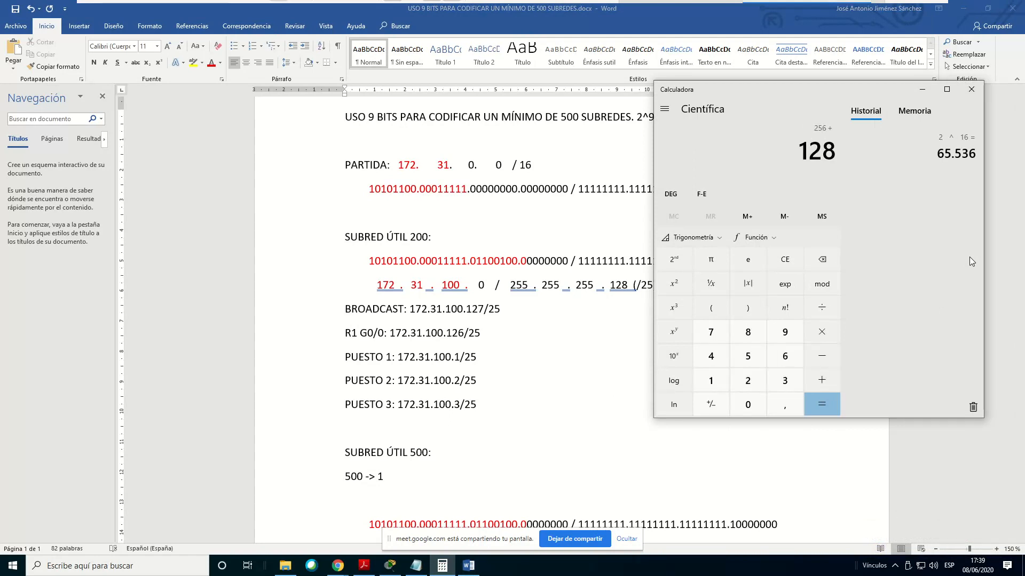
{"action": "key", "text": "Return"}
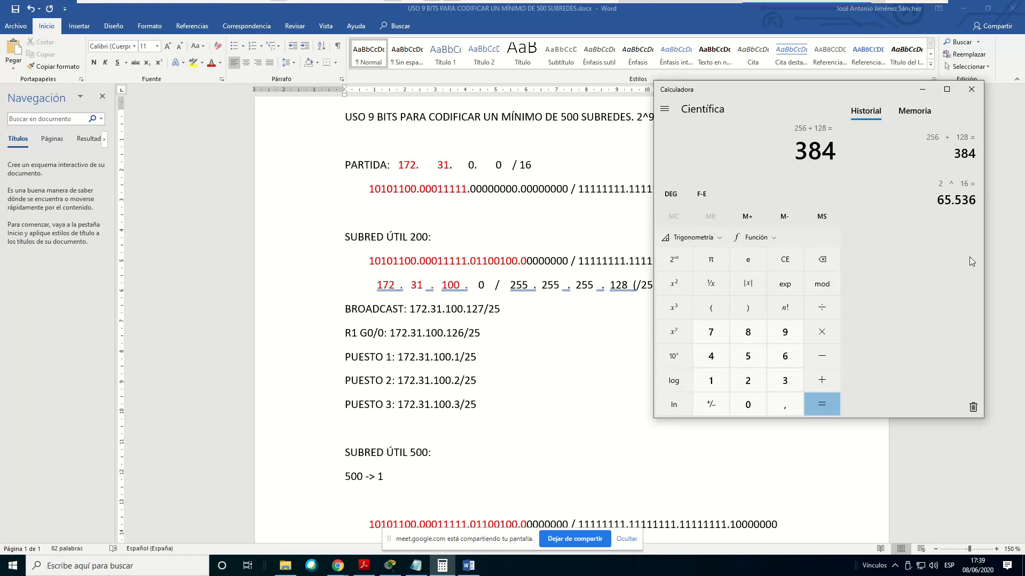
{"action": "left_click", "coordinate": [398, 483]}
{"action": "type", "text": "1"}
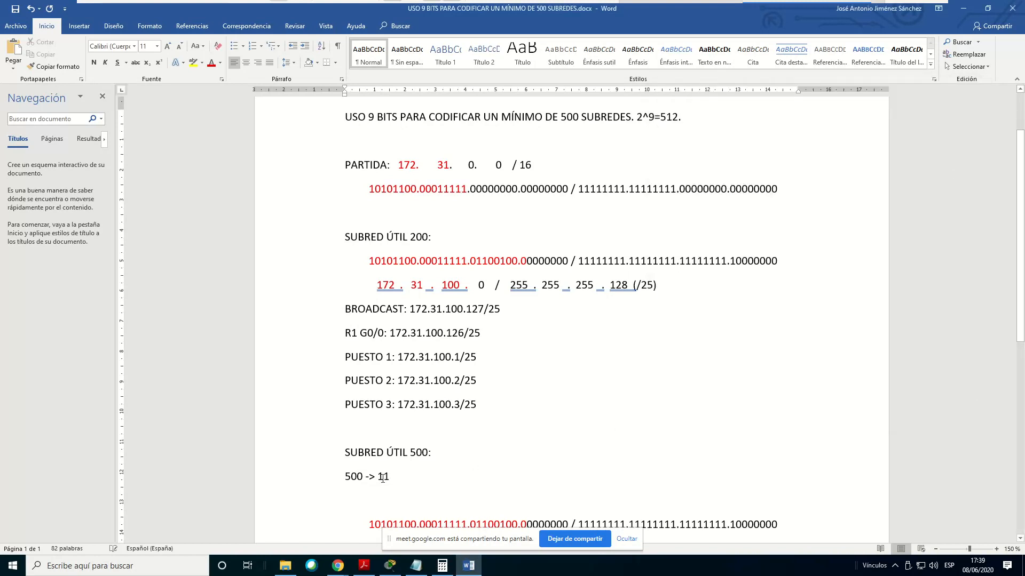
Add 64 to the running sum in Calculator and append a third 1 to the binary value in Word
{"action": "mouse_move", "coordinate": [448, 565]}
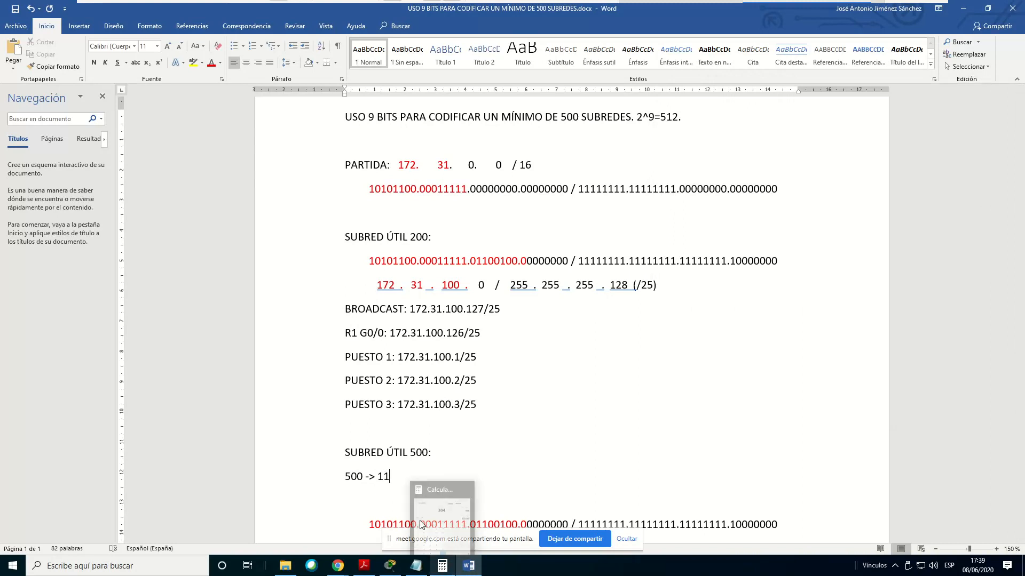
{"action": "left_click", "coordinate": [445, 572]}
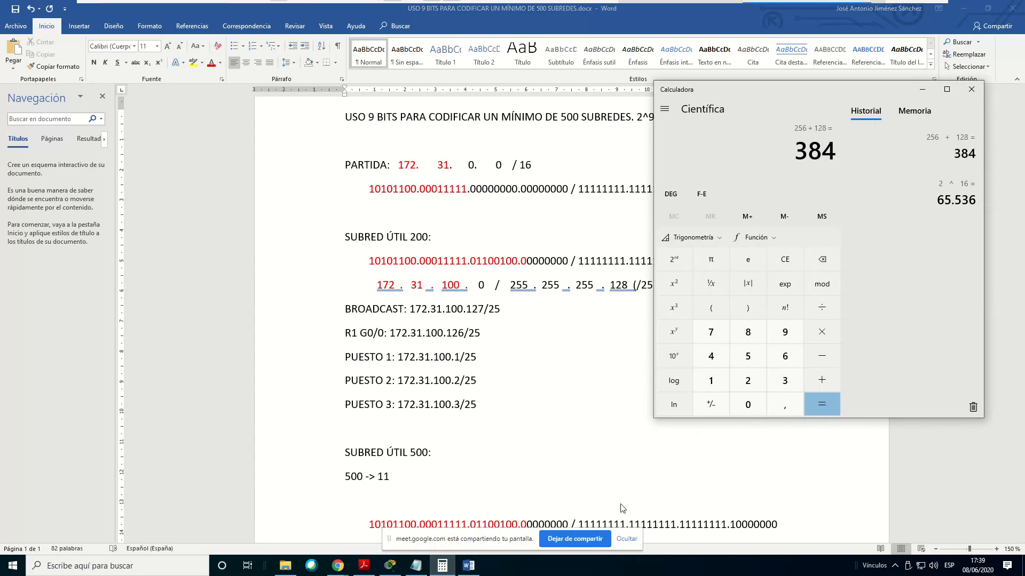
{"action": "type", "text": "+64"}
{"action": "key", "text": "Return"}
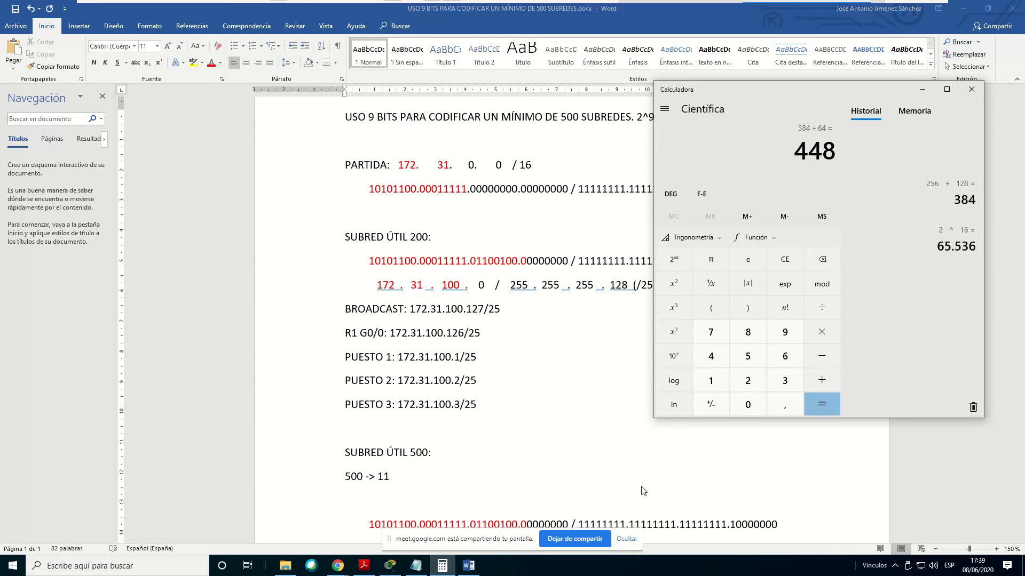
{"action": "left_click", "coordinate": [403, 480]}
{"action": "type", "text": "1"}
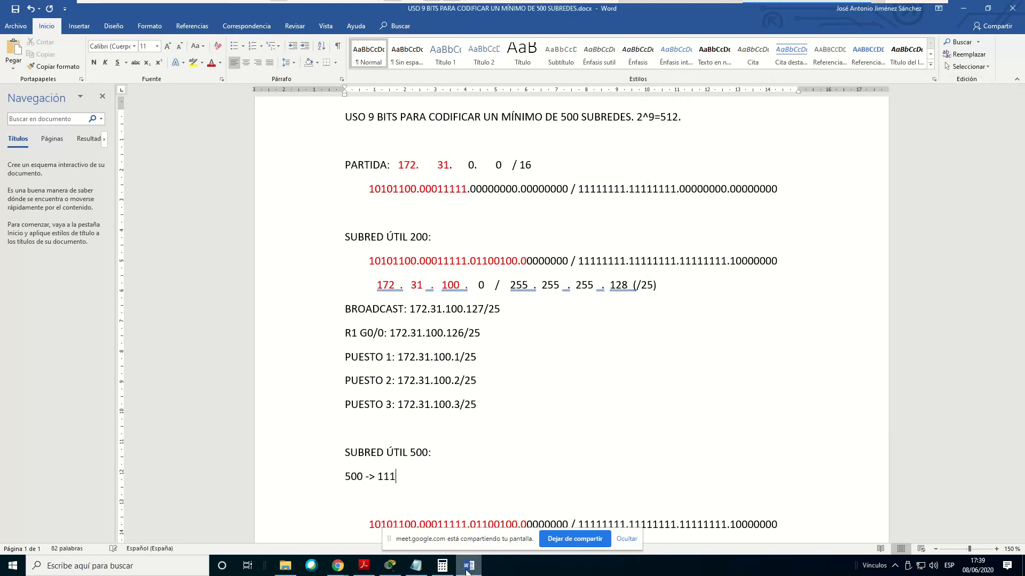
Add 32 to the running sum in Calculator and append a fourth 1 to the binary value in Word
{"action": "left_click", "coordinate": [442, 566]}
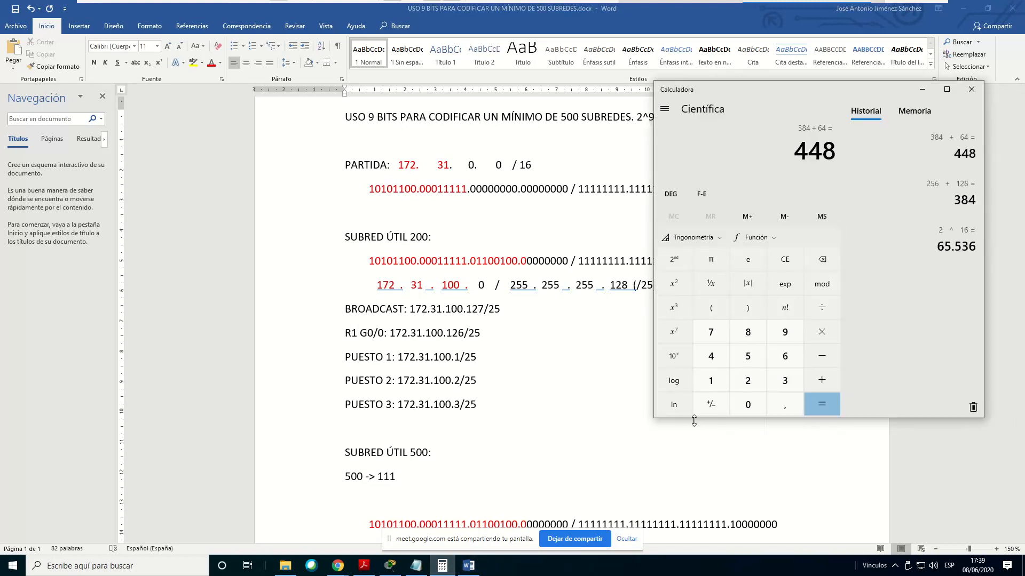
{"action": "type", "text": "+32"}
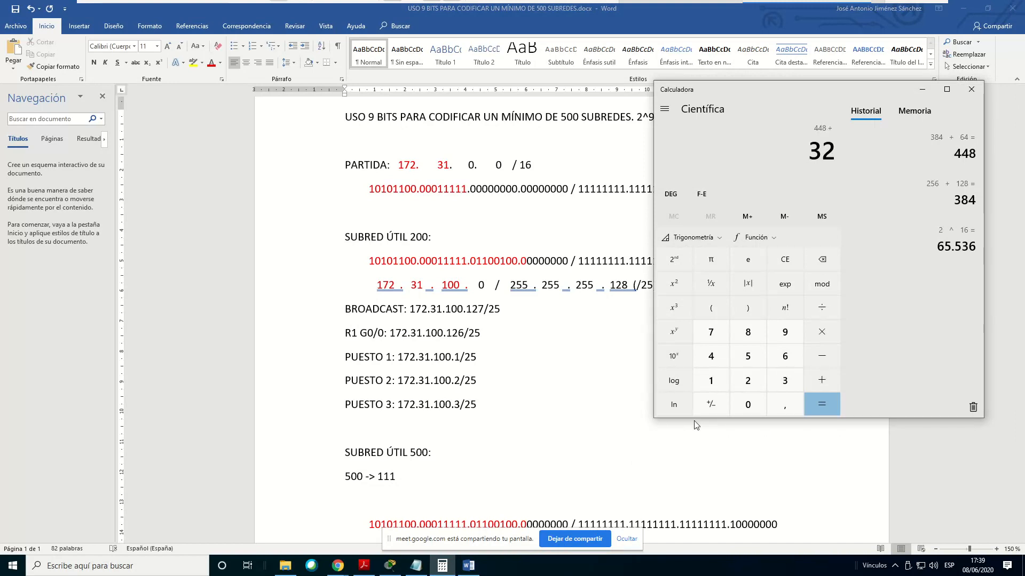
{"action": "key", "text": "Return"}
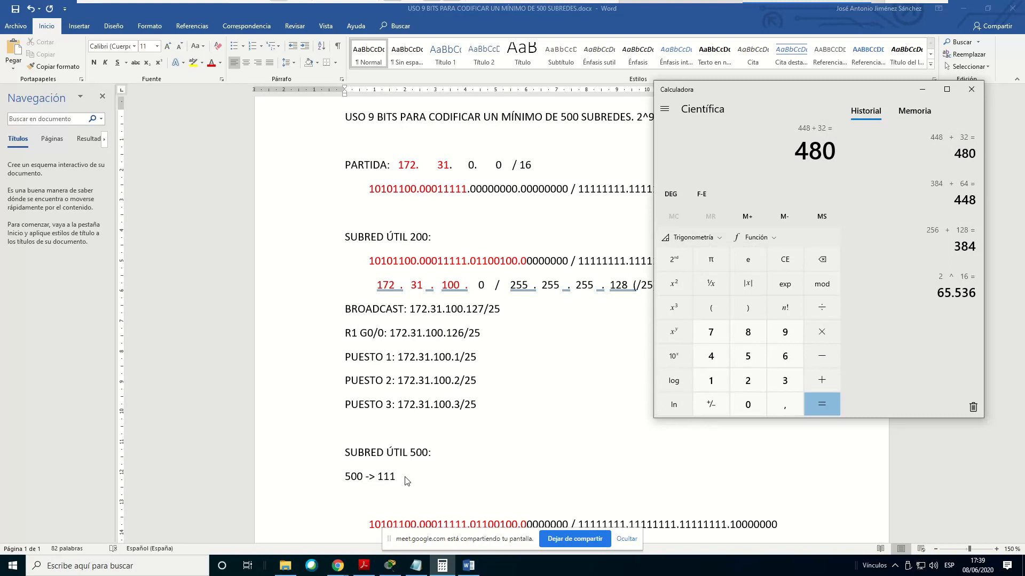
{"action": "left_click", "coordinate": [407, 481]}
{"action": "type", "text": "1"}
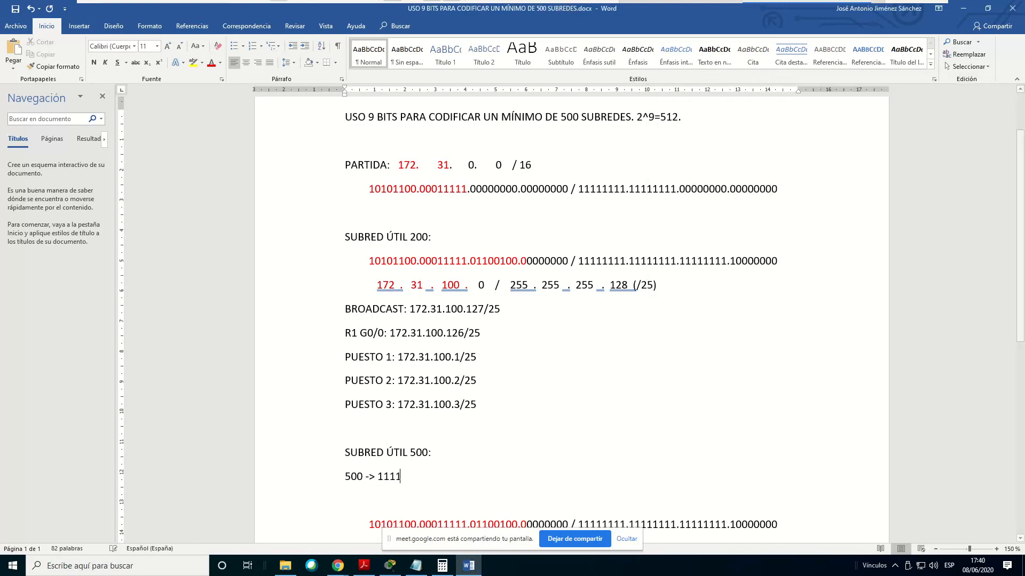
Add 16 to the running sum in Calculator and append a fifth 1 to the binary value in Word
{"action": "left_click", "coordinate": [444, 569]}
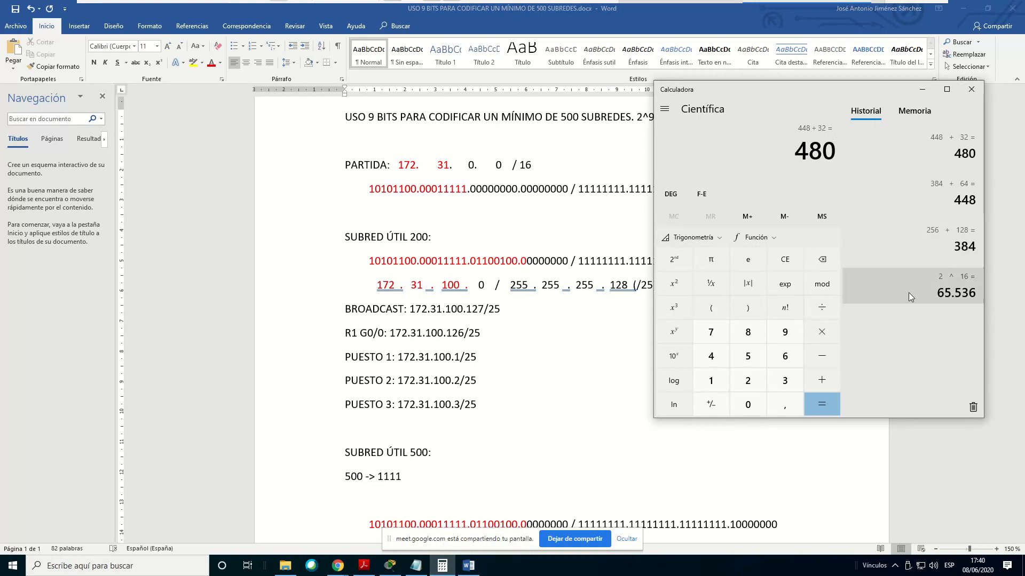
{"action": "type", "text": "+16"}
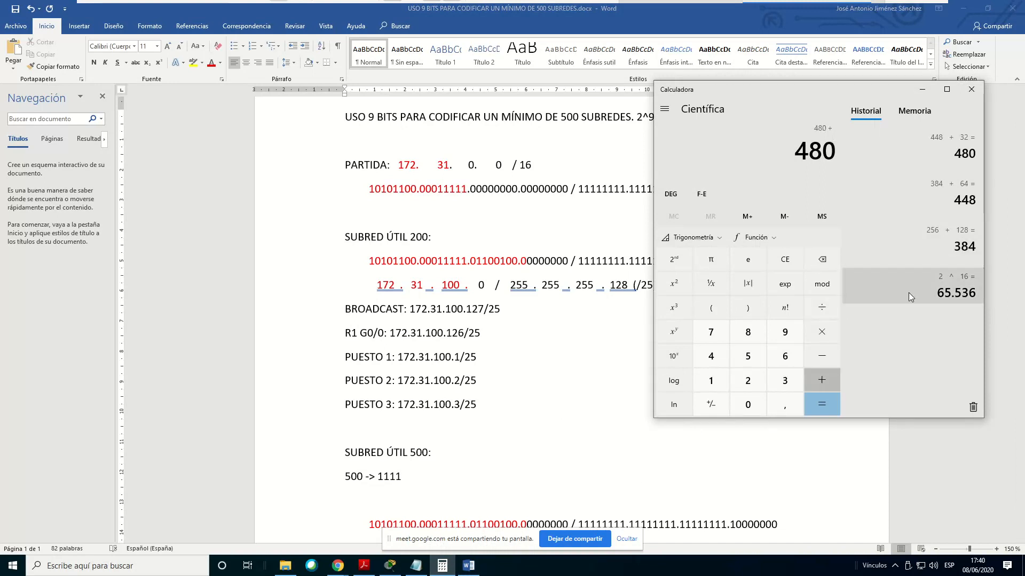
{"action": "key", "text": "Return"}
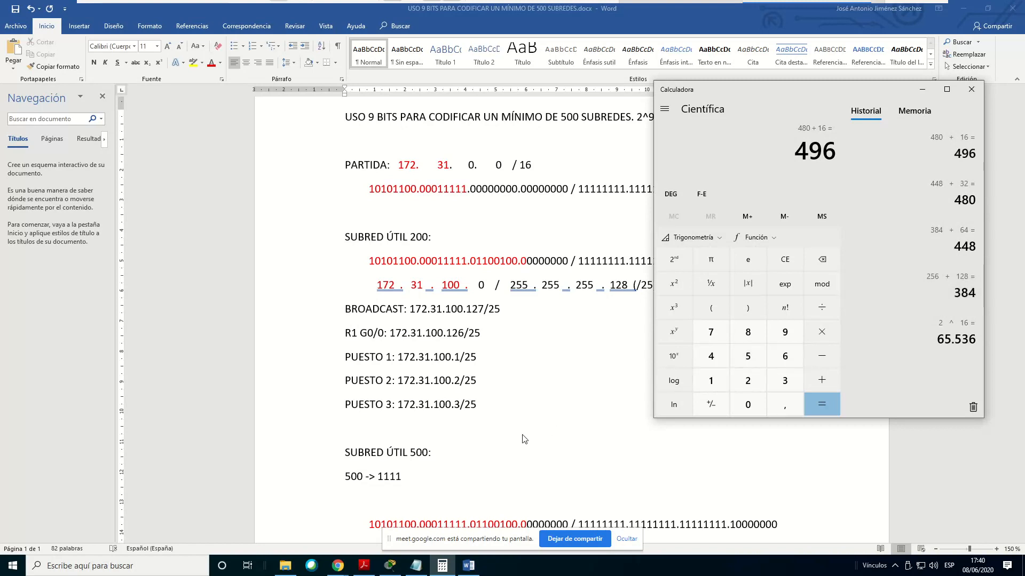
{"action": "left_click", "coordinate": [405, 482]}
{"action": "type", "text": "1"}
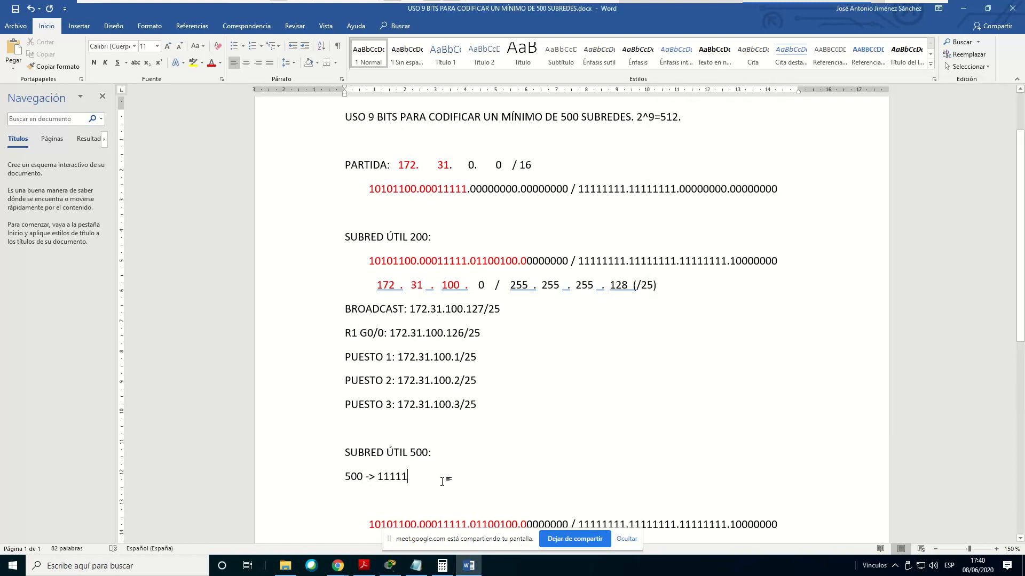
Append 0100 to complete the binary value as 111110100, and select it together with the arrow
{"action": "type", "text": "0"}
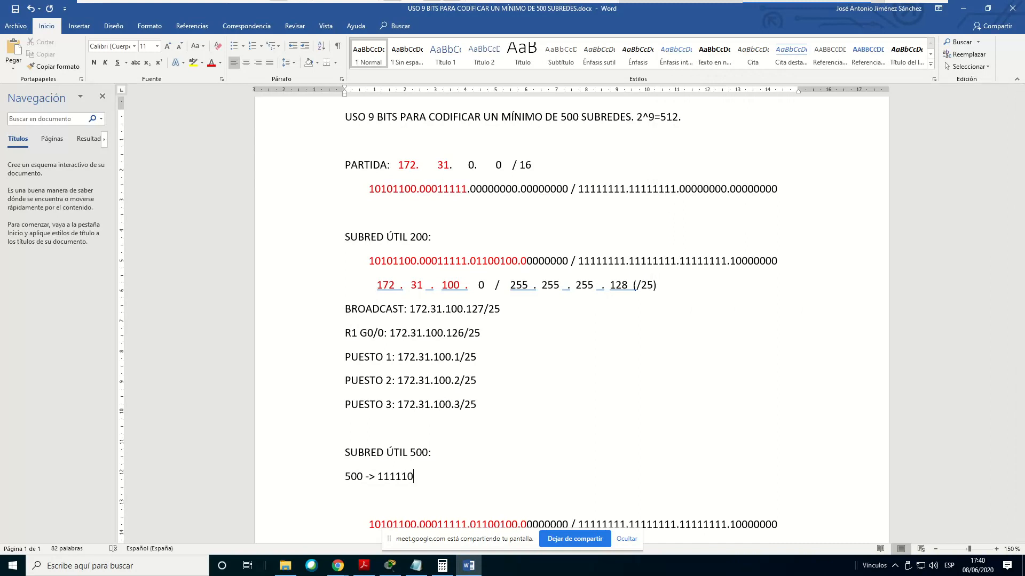
{"action": "type", "text": "100"}
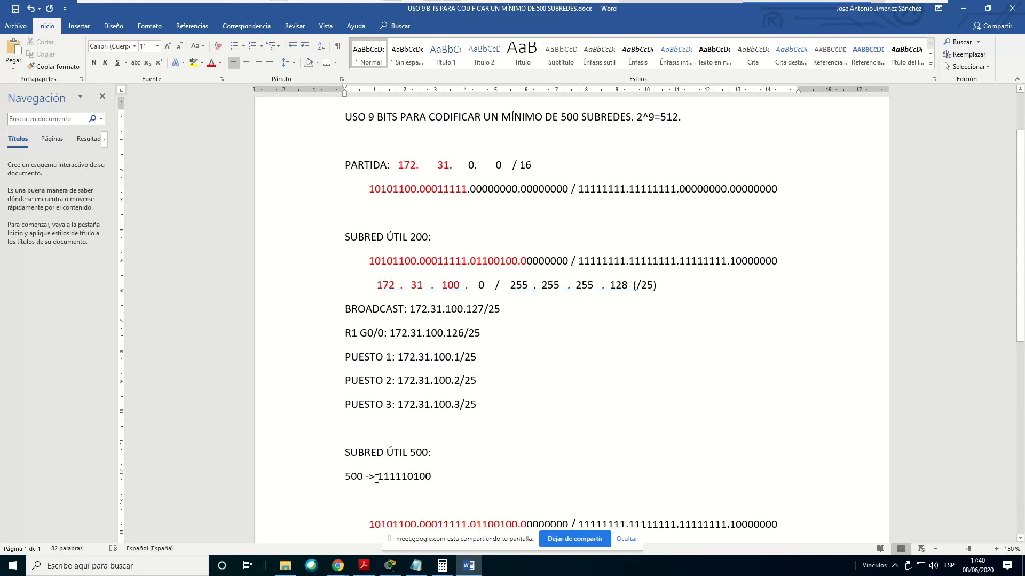
{"action": "key", "text": "ctrl+shift+Left"}
{"action": "key", "text": "ctrl+shift+Left"}
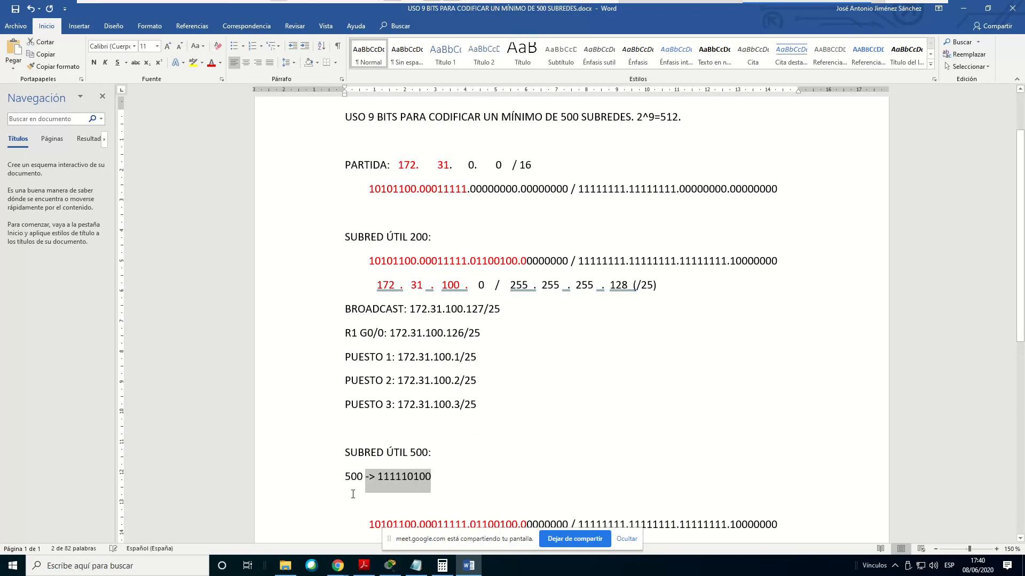
Switch to Calculator, clear the current result and change it to Programador mode
{"action": "left_click", "coordinate": [441, 569]}
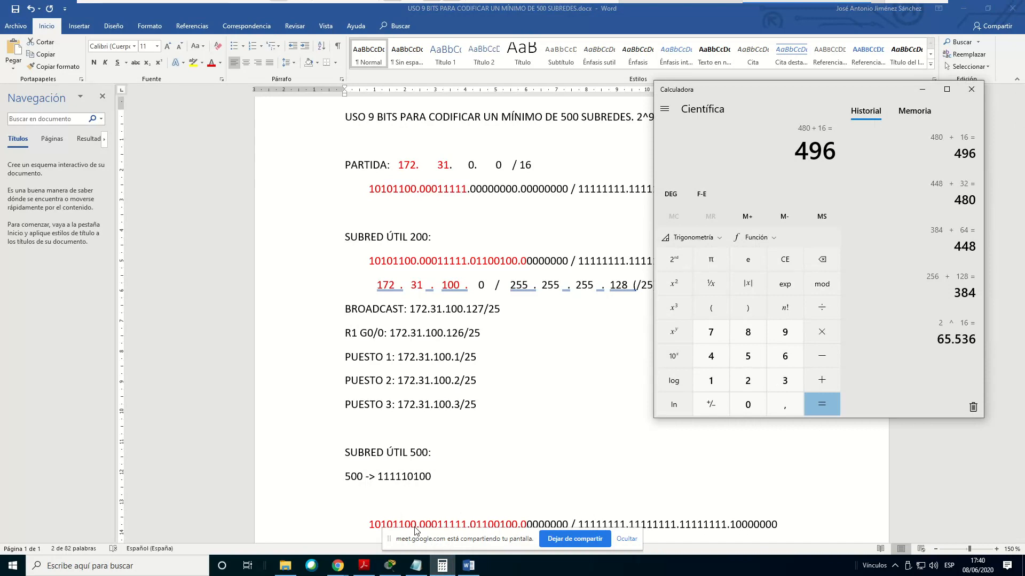
{"action": "left_click", "coordinate": [798, 260]}
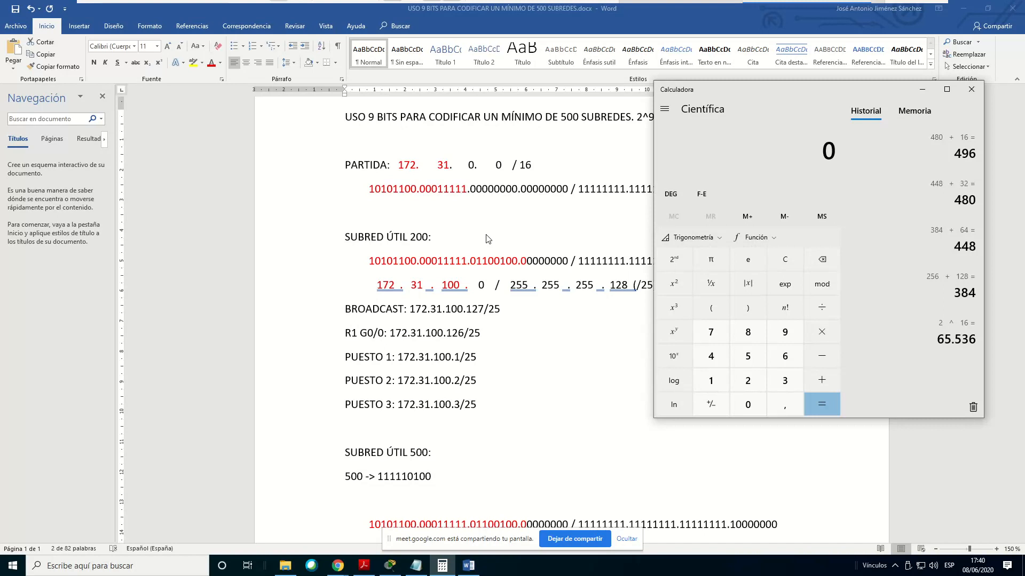
{"action": "left_click", "coordinate": [665, 109]}
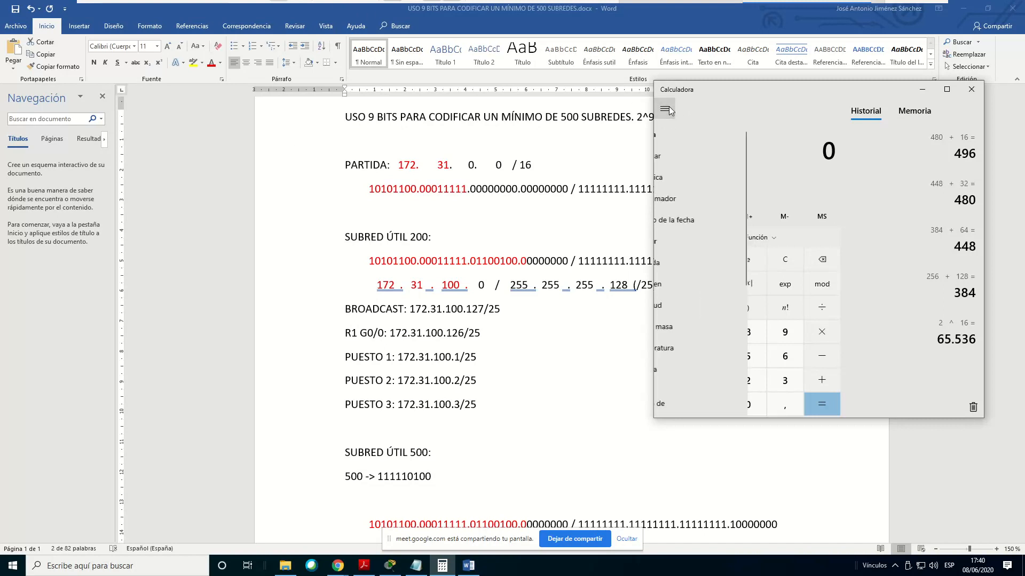
{"action": "left_click", "coordinate": [713, 200]}
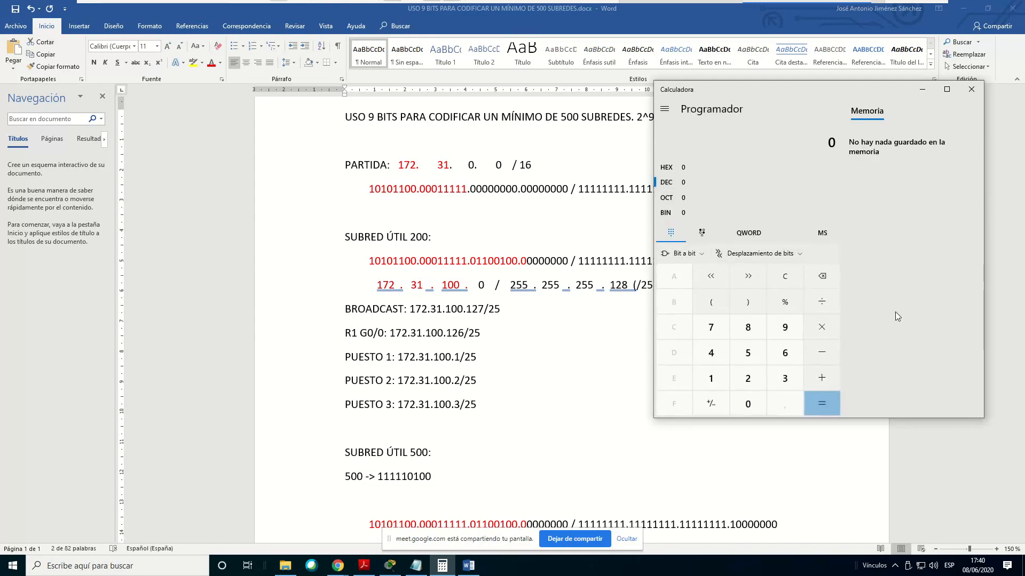
Enter 500 in Calculator as a decimal and compare its binary form with 111110100 in the Word document
{"action": "type", "text": "500"}
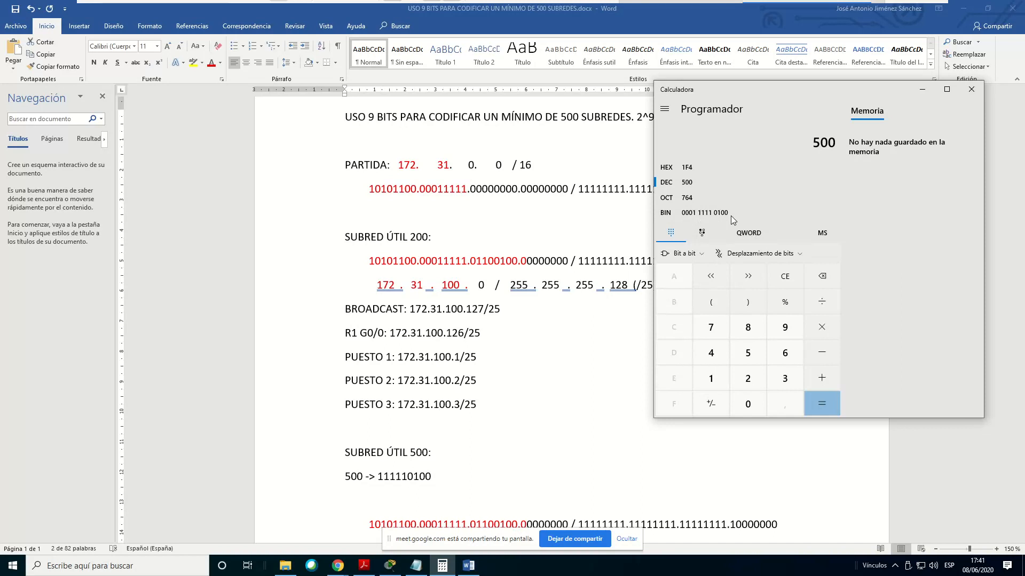
{"action": "left_click", "coordinate": [427, 477]}
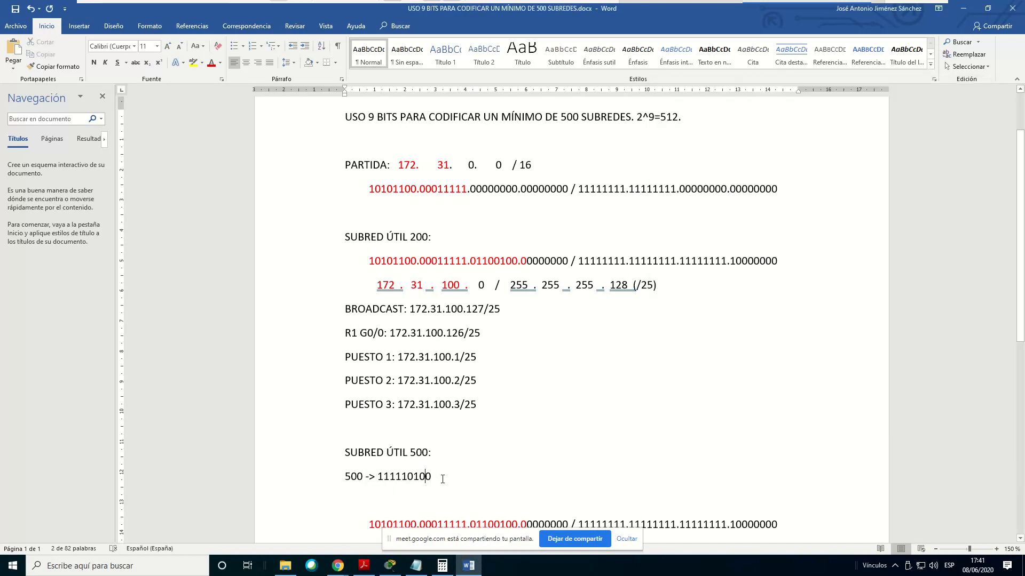
{"action": "left_click_drag", "start_coordinate": [431, 476], "coordinate": [375, 477]}
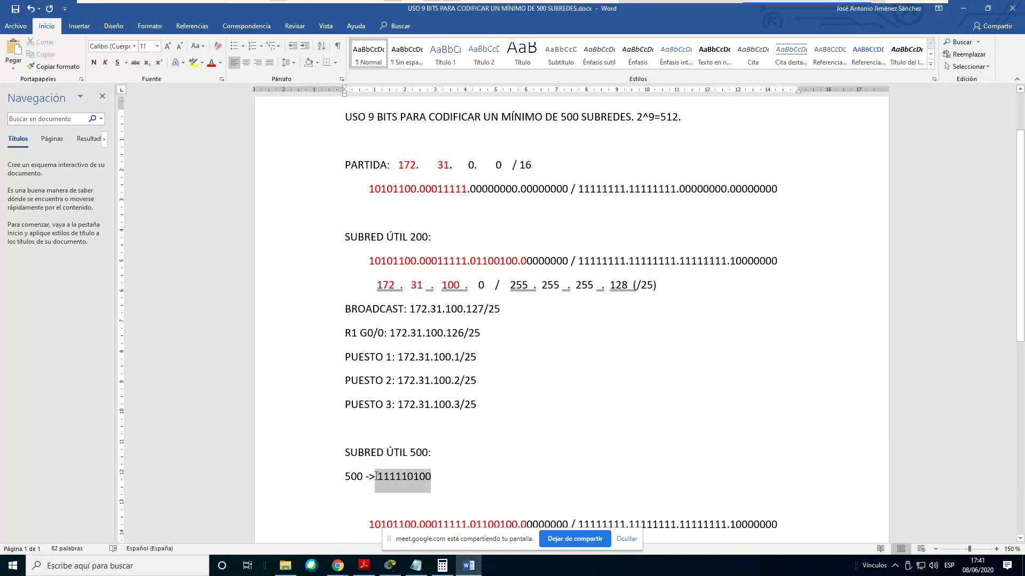
{"action": "left_click", "coordinate": [441, 568]}
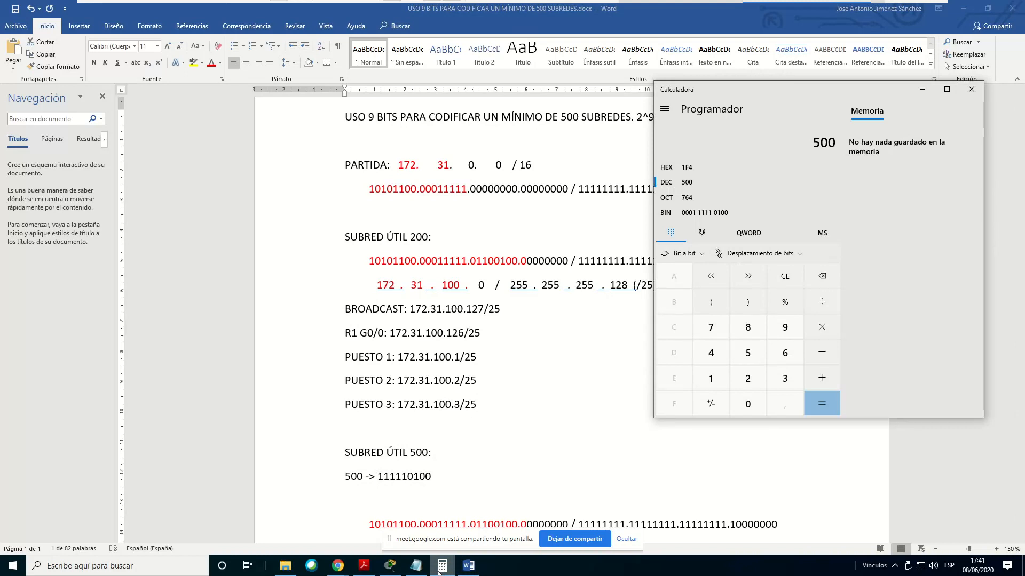
{"action": "left_click", "coordinate": [433, 477]}
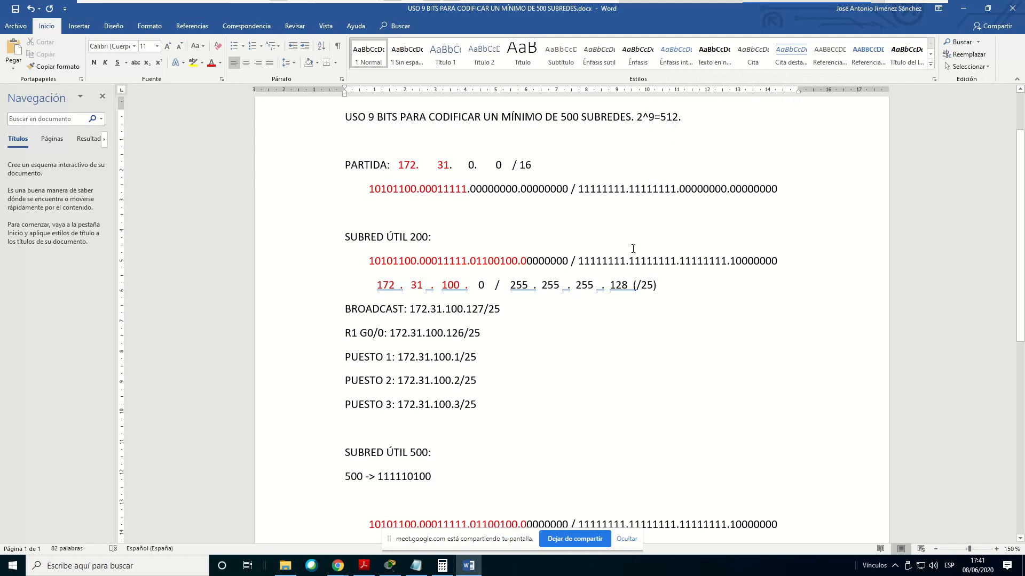
Delete the subnet bits 01100100.0 from the binary address line under SUBRED ÚTIL 500
{"action": "scroll", "coordinate": [434, 400], "scroll_direction": "down", "scroll_amount": 3}
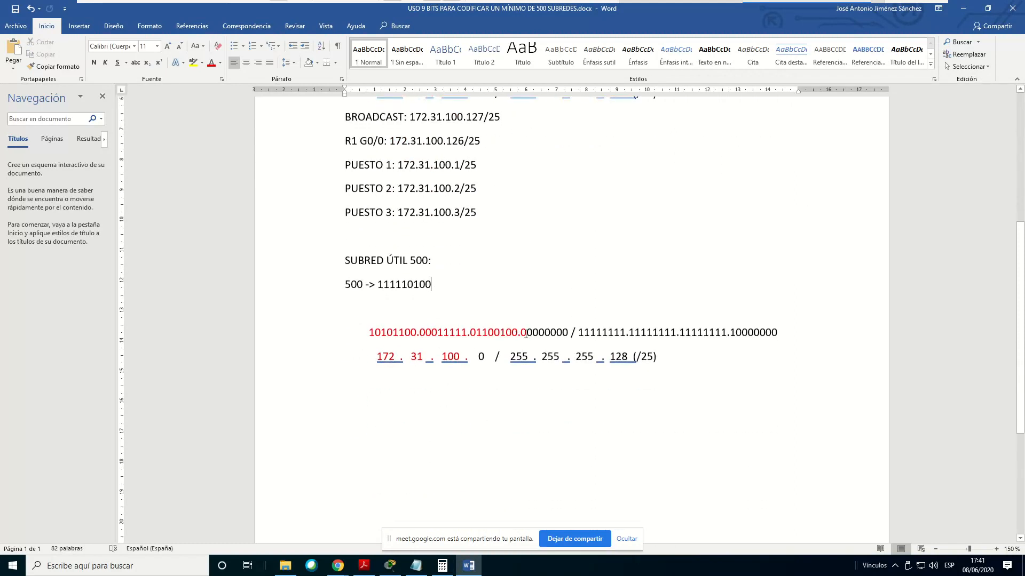
{"action": "mouse_move", "coordinate": [526, 333]}
{"action": "left_mouse_down"}
{"action": "mouse_move", "coordinate": [489, 332]}
{"action": "mouse_move", "coordinate": [526, 335]}
{"action": "left_mouse_up"}
{"action": "left_click", "coordinate": [497, 337]}
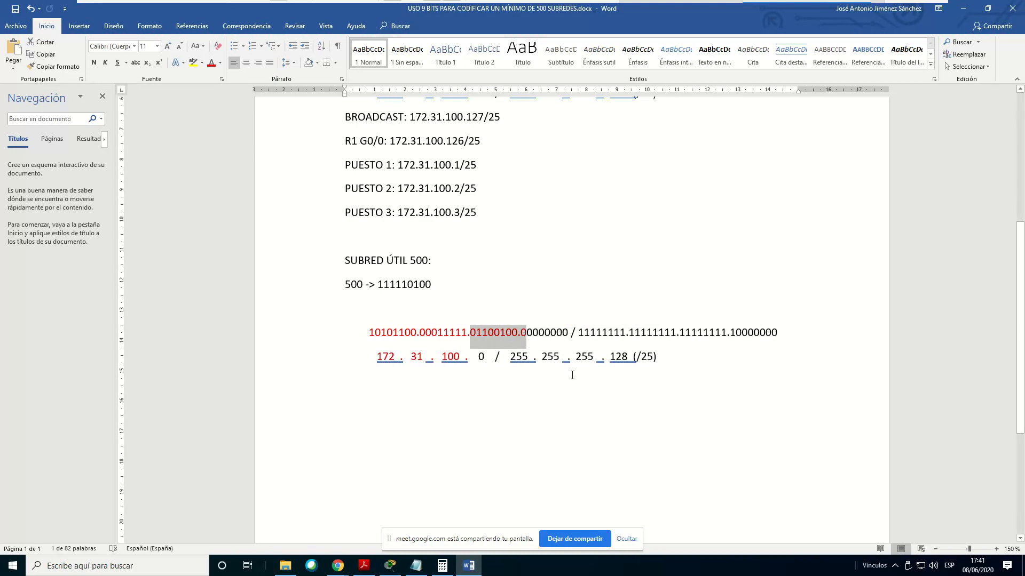
{"action": "key", "text": "Delete"}
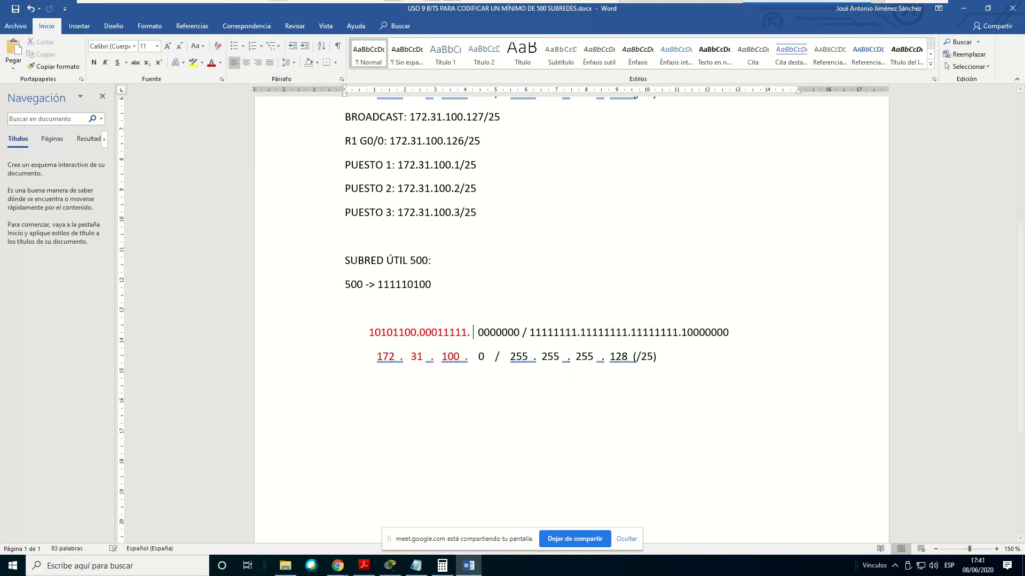
Copy 111110100 into the gap after 00011111. in the binary address and remove the space before it
{"action": "left_click_drag", "start_coordinate": [435, 284], "coordinate": [379, 283]}
{"action": "right_click", "coordinate": [386, 286]}
{"action": "left_click", "coordinate": [413, 307]}
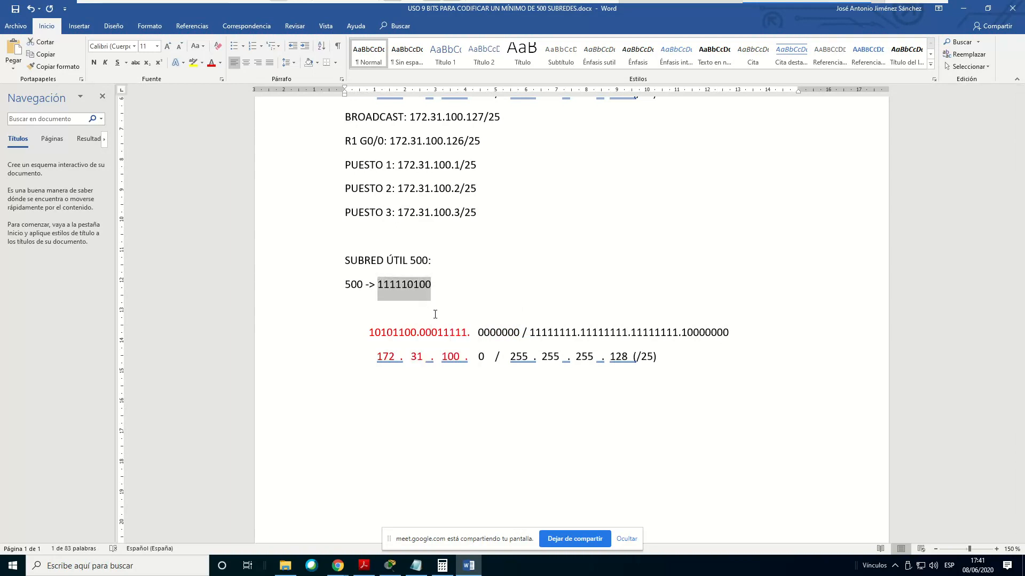
{"action": "left_click", "coordinate": [469, 332]}
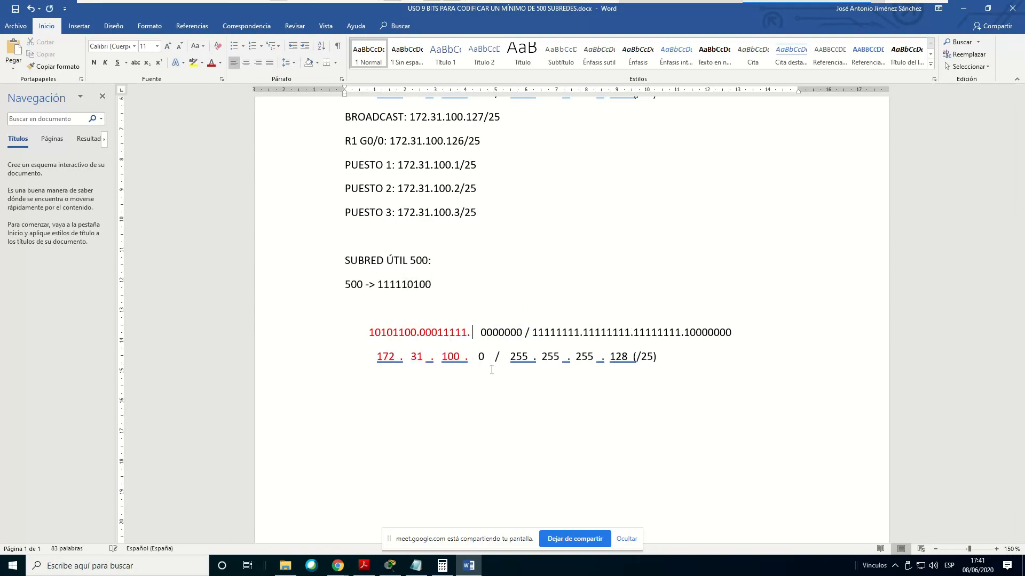
{"action": "key", "text": "ctrl+v"}
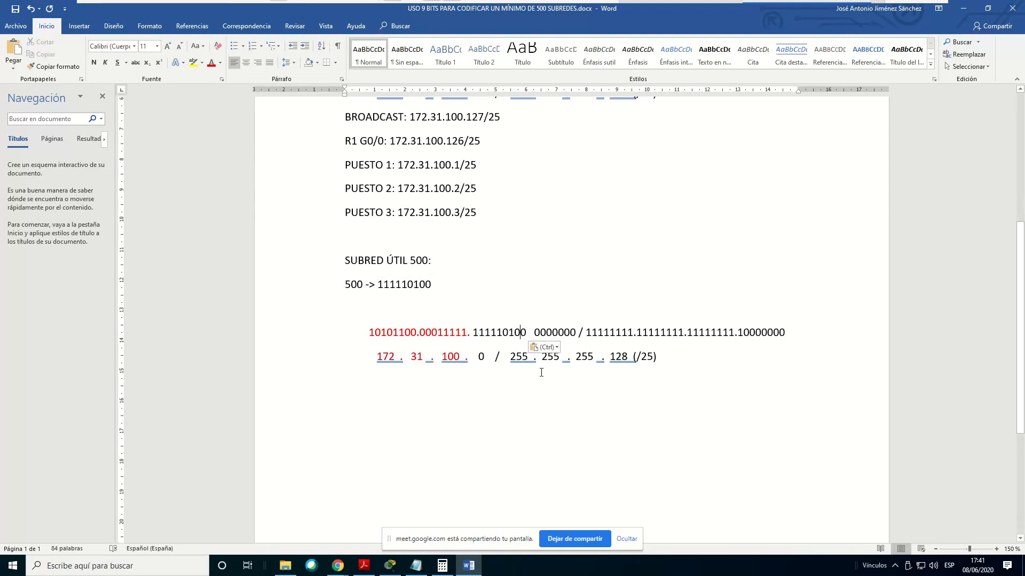
{"action": "key", "text": "BackSpace"}
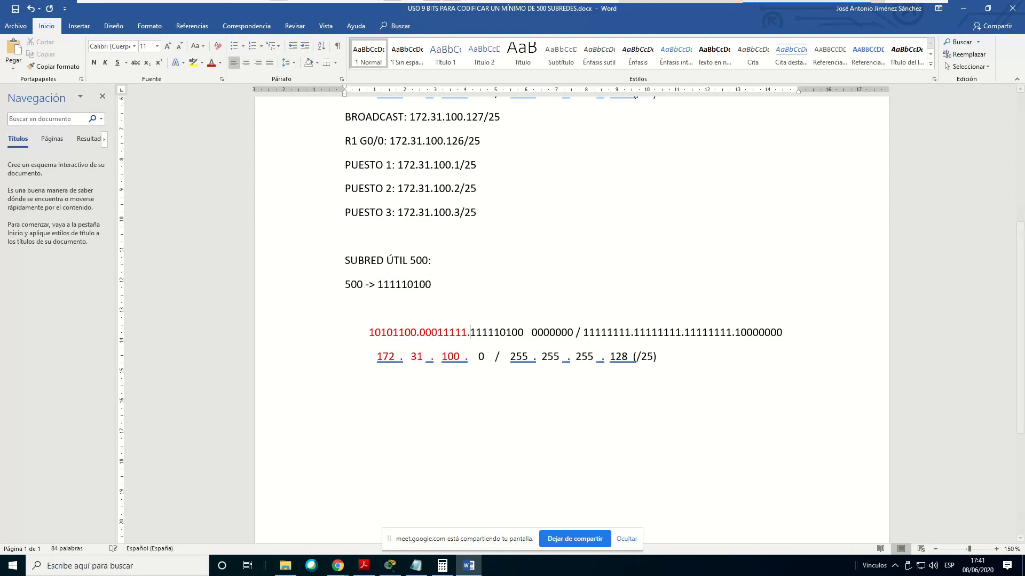
Insert a dot after the eighth pasted bit, giving 11111010.0, and remove the spaces before the remaining zeros
{"action": "left_click_drag", "start_coordinate": [433, 284], "coordinate": [384, 285]}
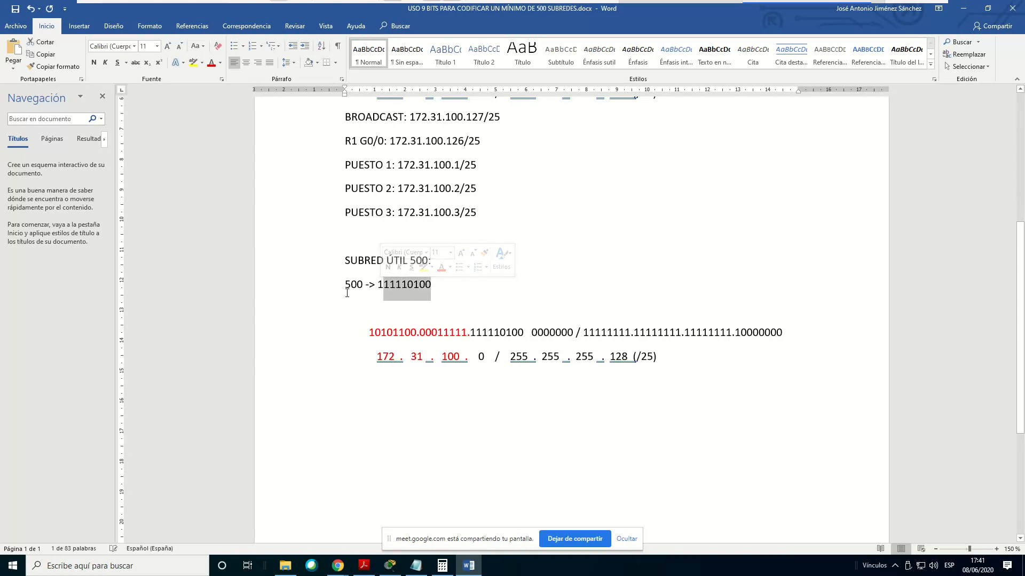
{"action": "left_click", "coordinate": [494, 335]}
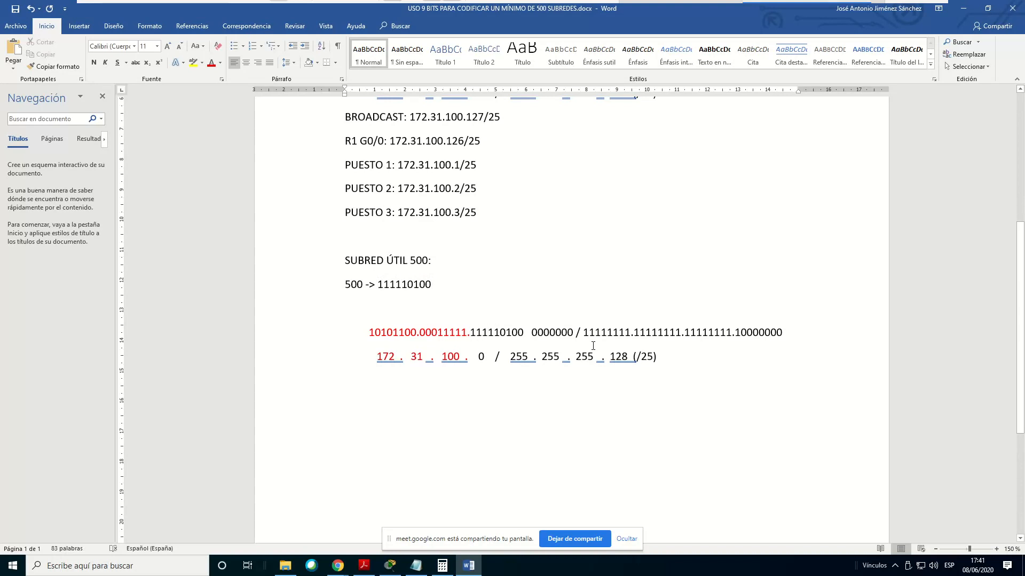
{"action": "key", "text": "Right"}
{"action": "key", "text": "Right"}
{"action": "key", "text": "Right"}
{"action": "key", "text": "Right"}
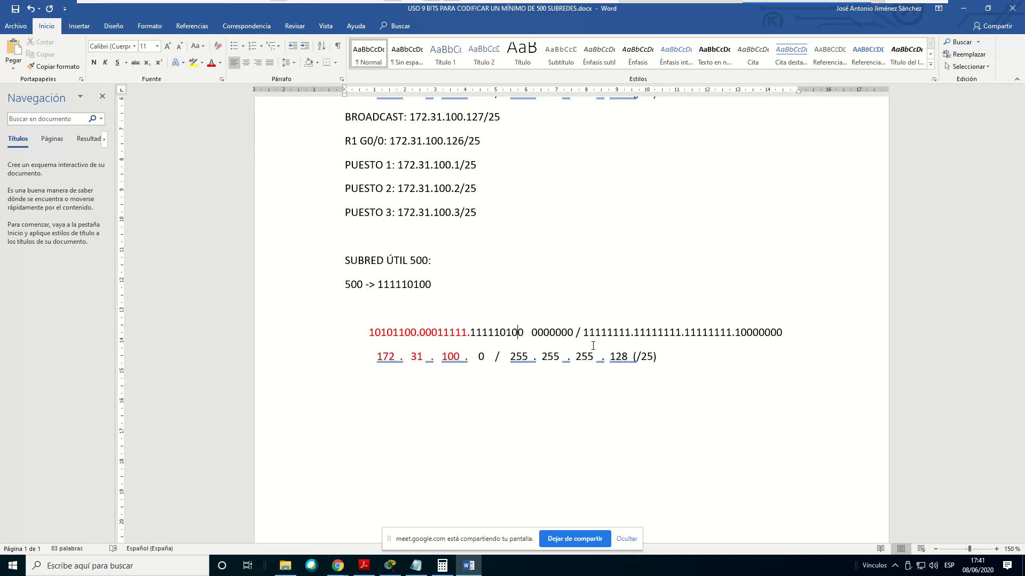
{"action": "type", "text": "."}
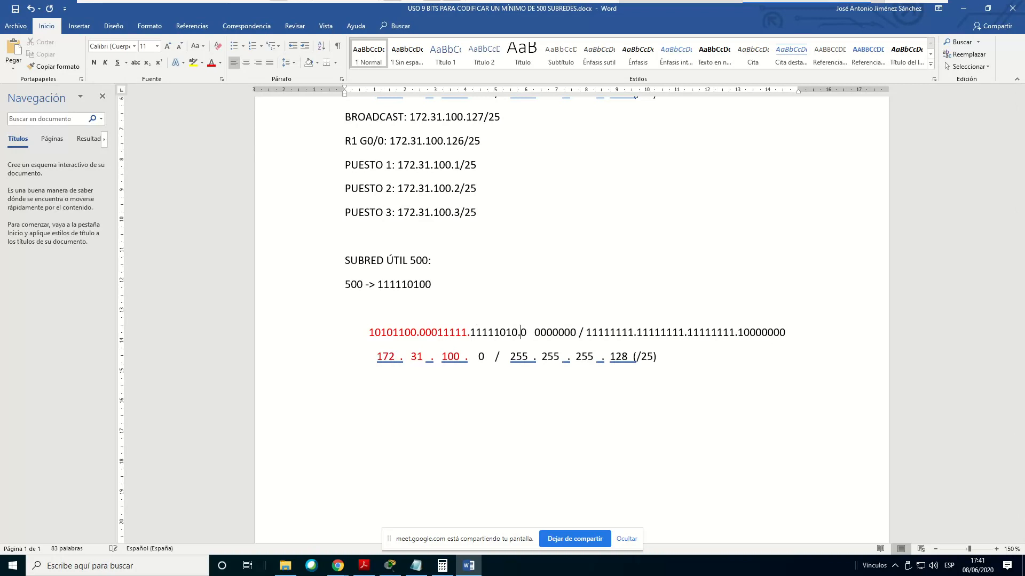
{"action": "key", "text": "Right"}
{"action": "key", "text": "Right"}
{"action": "key", "text": "Right"}
{"action": "key", "text": "BackSpace"}
{"action": "key", "text": "BackSpace"}
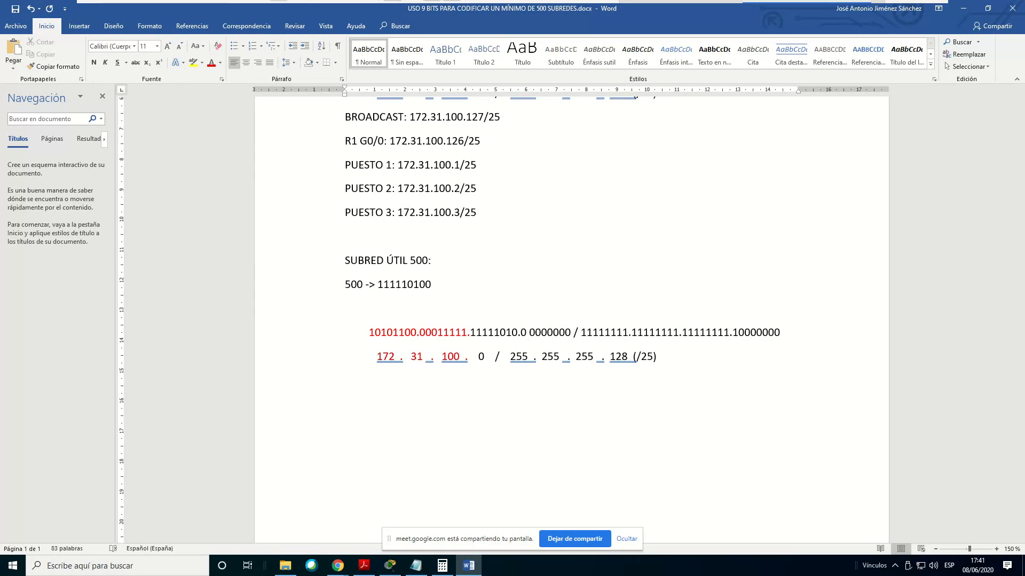
{"action": "key", "text": "BackSpace"}
Colour the subnet bits 11111010.0 red in the binary address of subnet 500
{"action": "key", "text": "shift+Left"}
{"action": "key", "text": "shift+Left"}
{"action": "key", "text": "shift+Left"}
{"action": "key", "text": "shift+Left"}
{"action": "key", "text": "shift+Left"}
{"action": "key", "text": "shift+Left"}
{"action": "key", "text": "shift+Left"}
{"action": "key", "text": "shift+Left"}
{"action": "key", "text": "shift+Left"}
{"action": "key", "text": "shift+Left"}
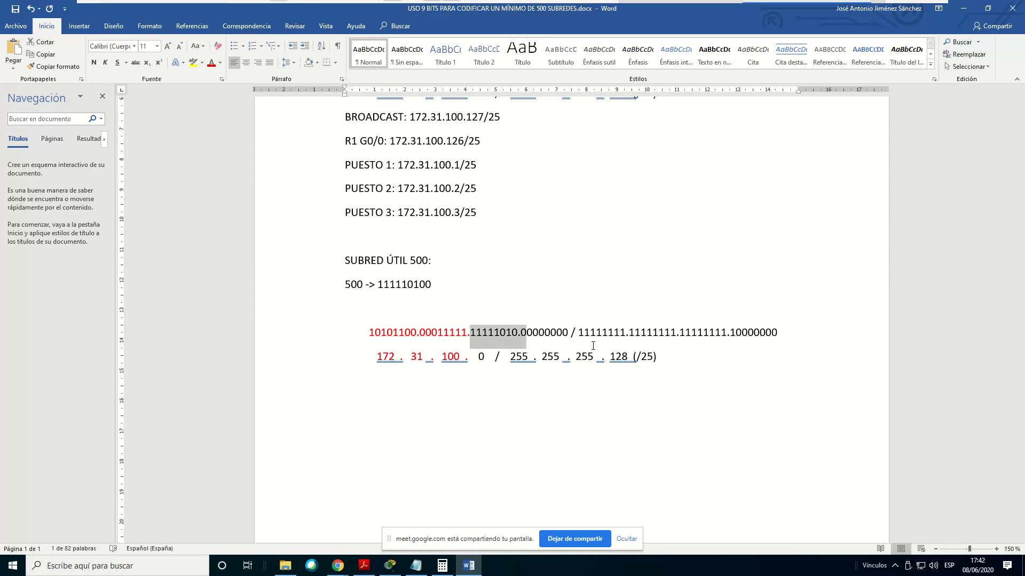
{"action": "left_click", "coordinate": [211, 62]}
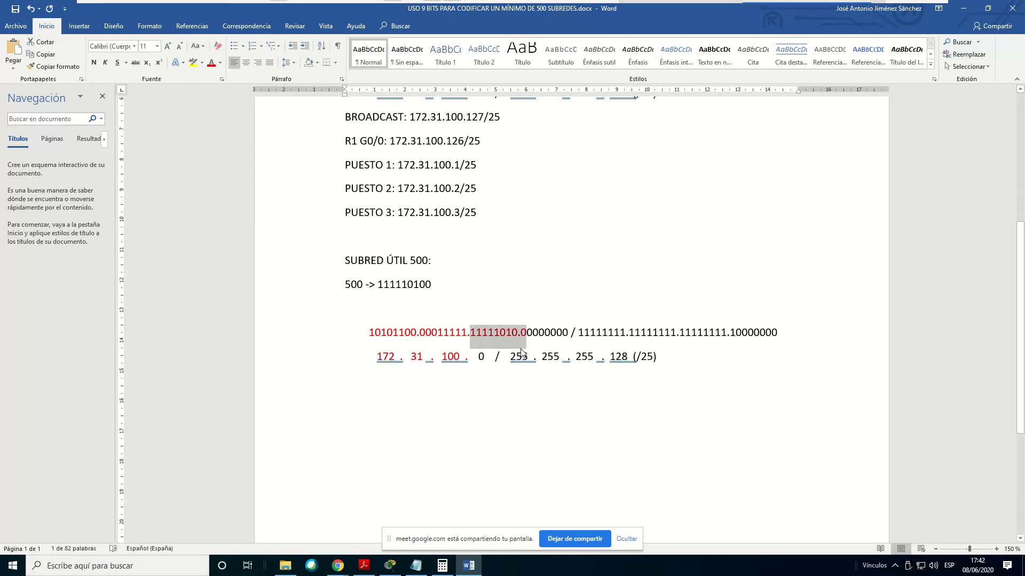
{"action": "left_click", "coordinate": [527, 334]}
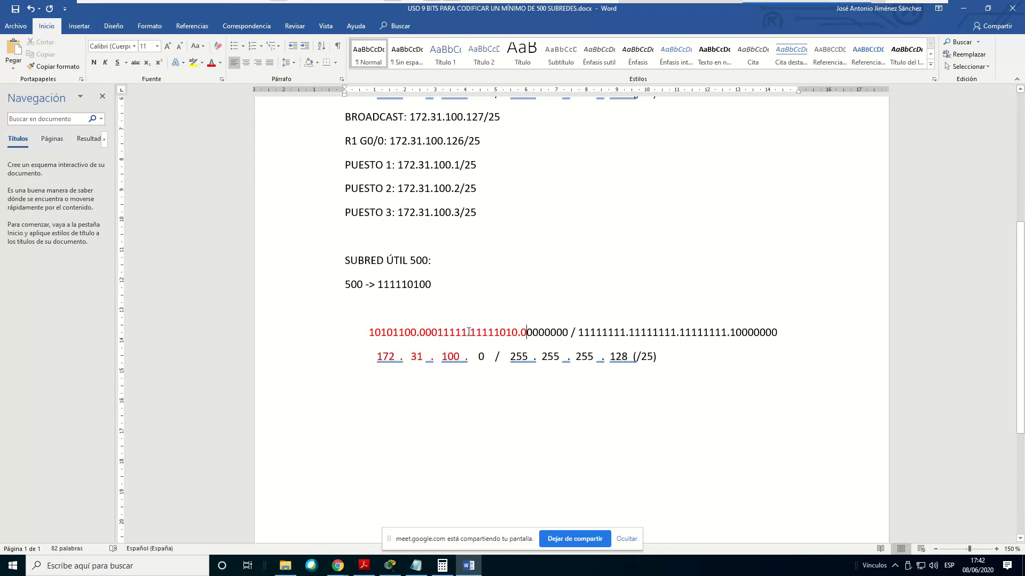
Replace the third octet of subnet 500's decimal address with 250
{"action": "left_click_drag", "start_coordinate": [469, 332], "coordinate": [516, 334]}
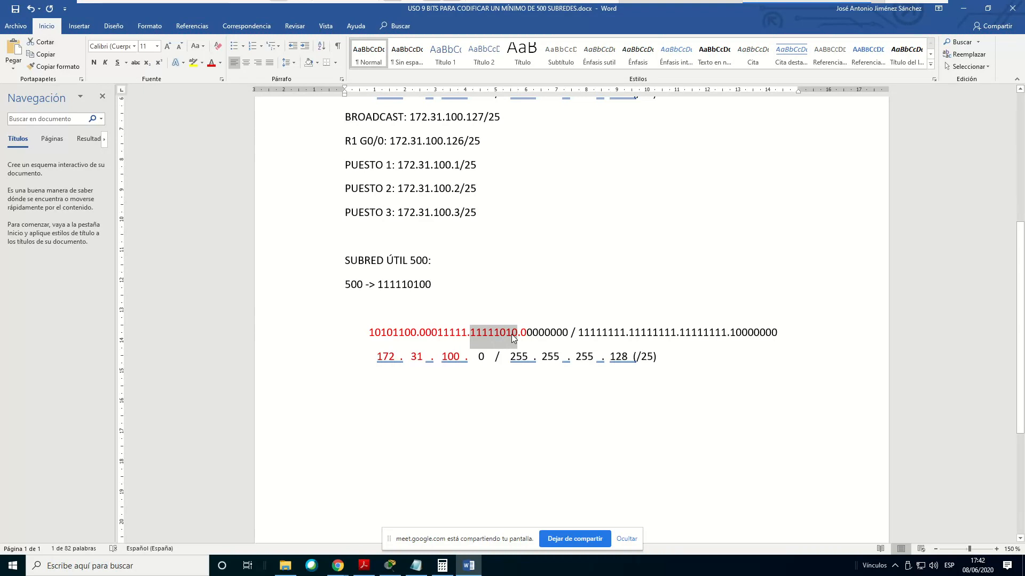
{"action": "left_click", "coordinate": [461, 359]}
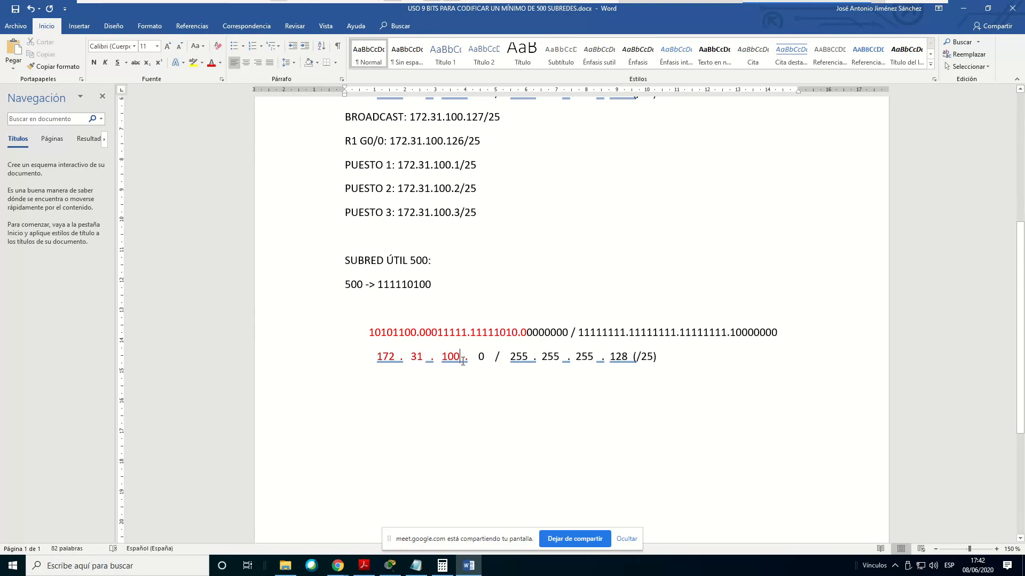
{"action": "key", "text": "BackSpace"}
{"action": "key", "text": "BackSpace"}
{"action": "key", "text": "BackSpace"}
{"action": "type", "text": "25"}
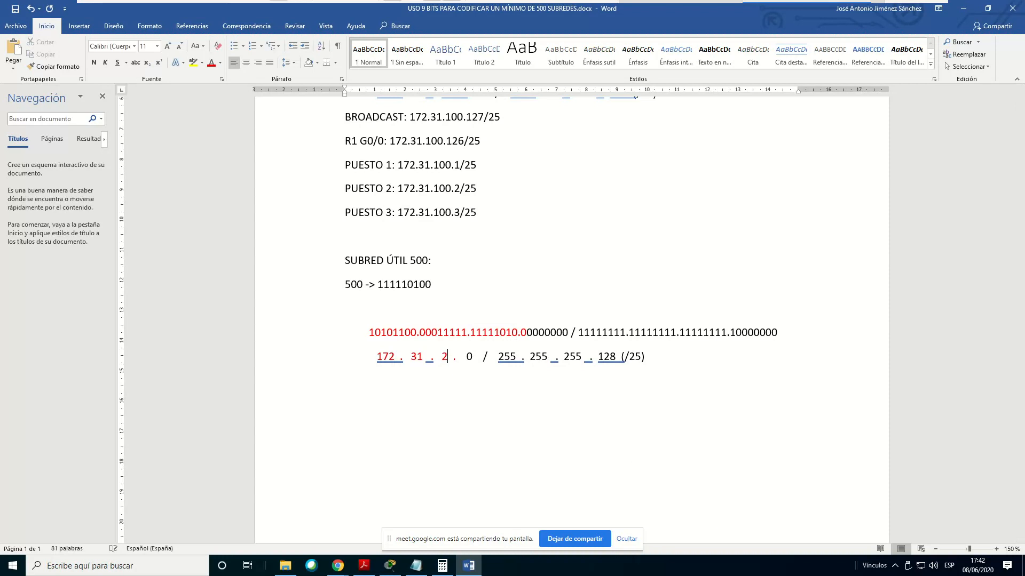
{"action": "type", "text": "0"}
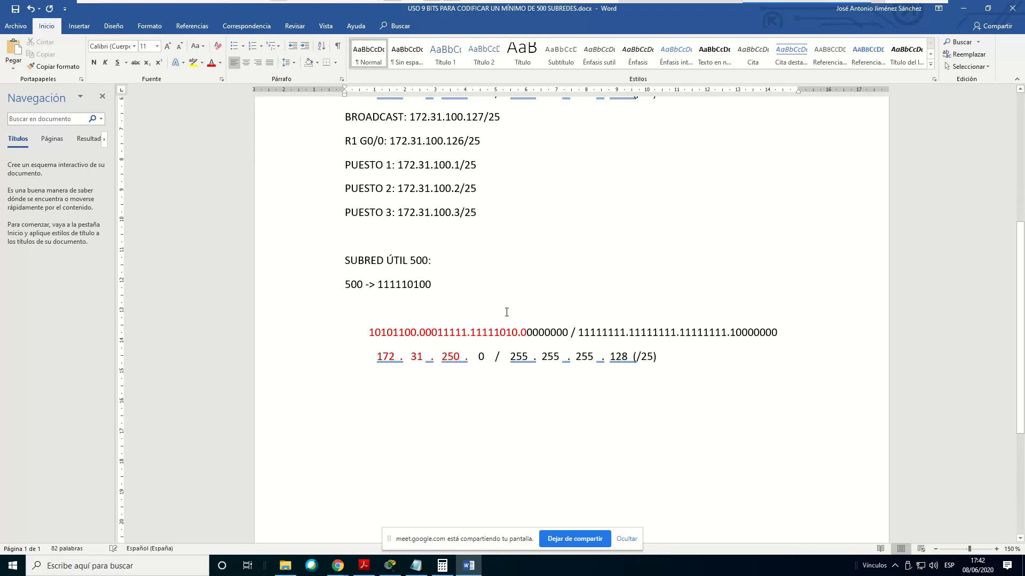
Change the SUBRED ÚTIL heading to 501 and its ninth subnet bit to 1, and highlight the address's last octet
{"action": "key", "text": "BackSpace"}
{"action": "type", "text": "1"}
{"action": "key", "text": "BackSpace"}
{"action": "type", "text": "1"}
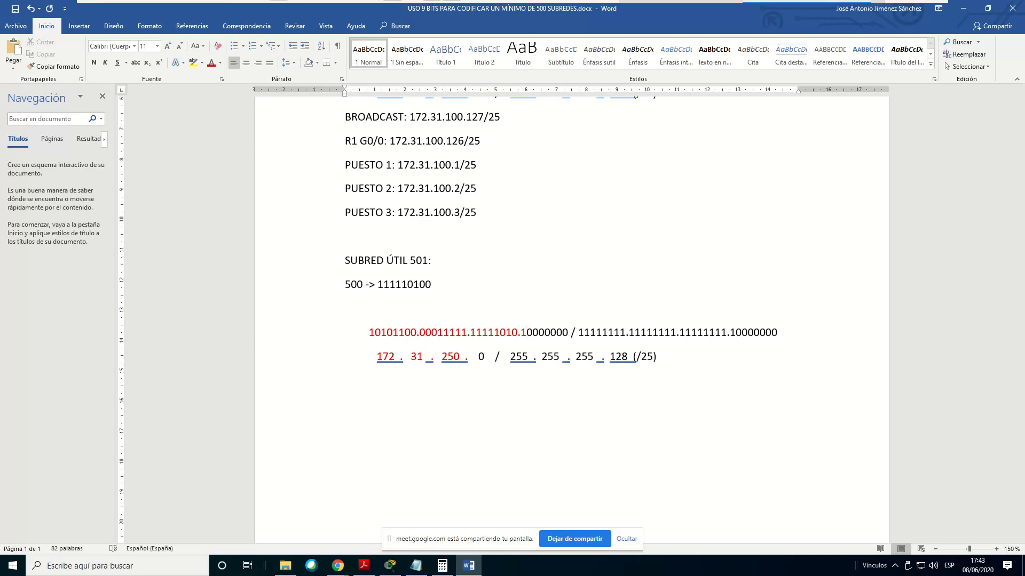
{"action": "left_click_drag", "start_coordinate": [469, 357], "coordinate": [491, 357]}
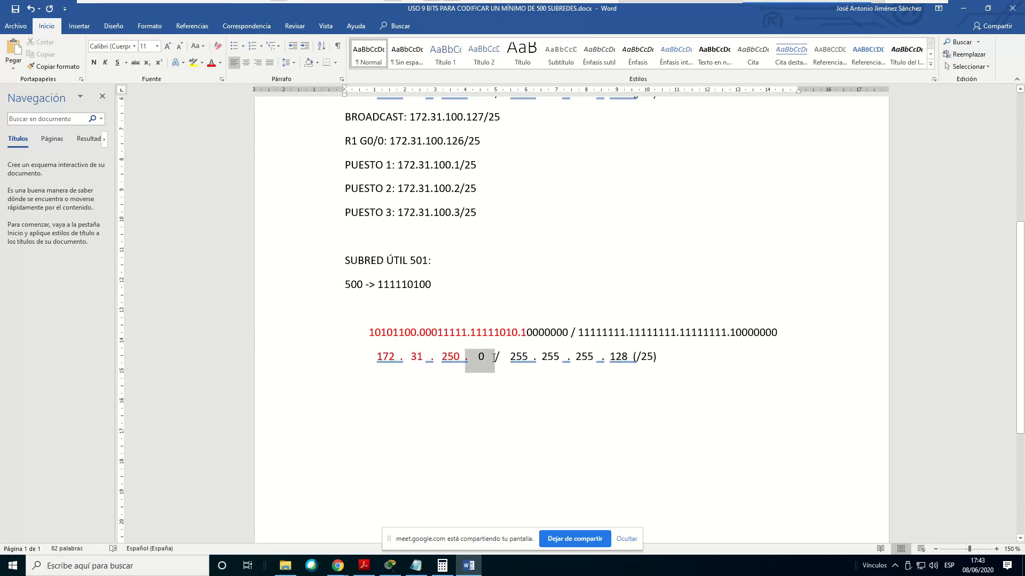
{"action": "left_click", "coordinate": [529, 406]}
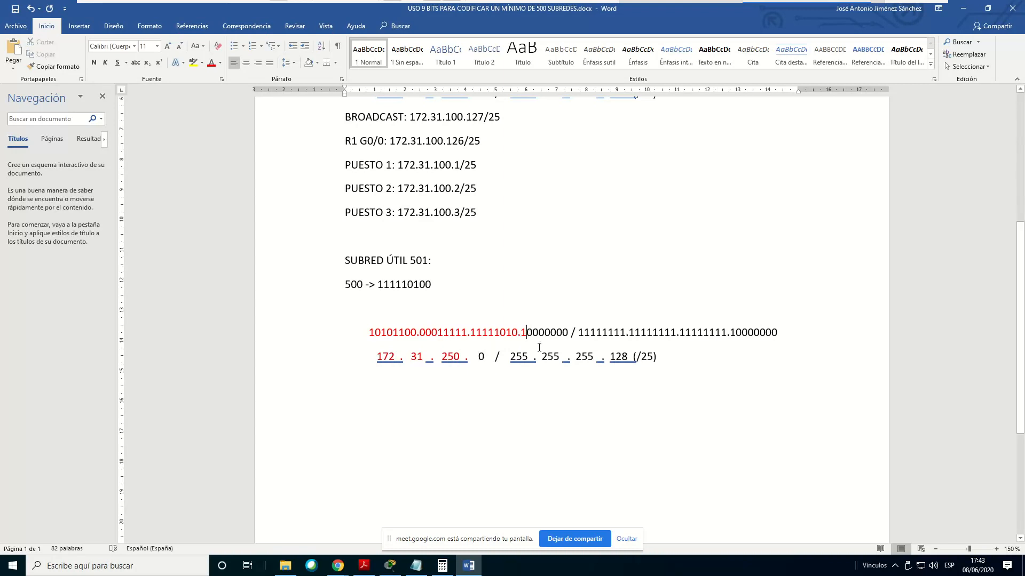
Restore the ninth subnet bit to 0 and the SUBRED ÚTIL heading to 500
{"action": "key", "text": "BackSpace"}
{"action": "type", "text": "0"}
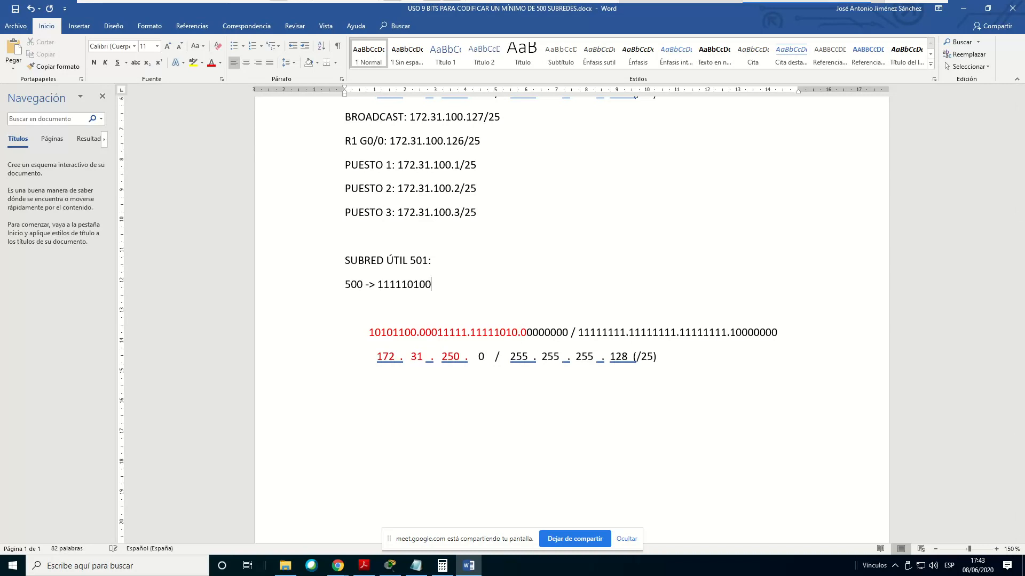
{"action": "key", "text": "BackSpace"}
{"action": "key", "text": "BackSpace"}
{"action": "key", "text": "BackSpace"}
{"action": "type", "text": "0"}
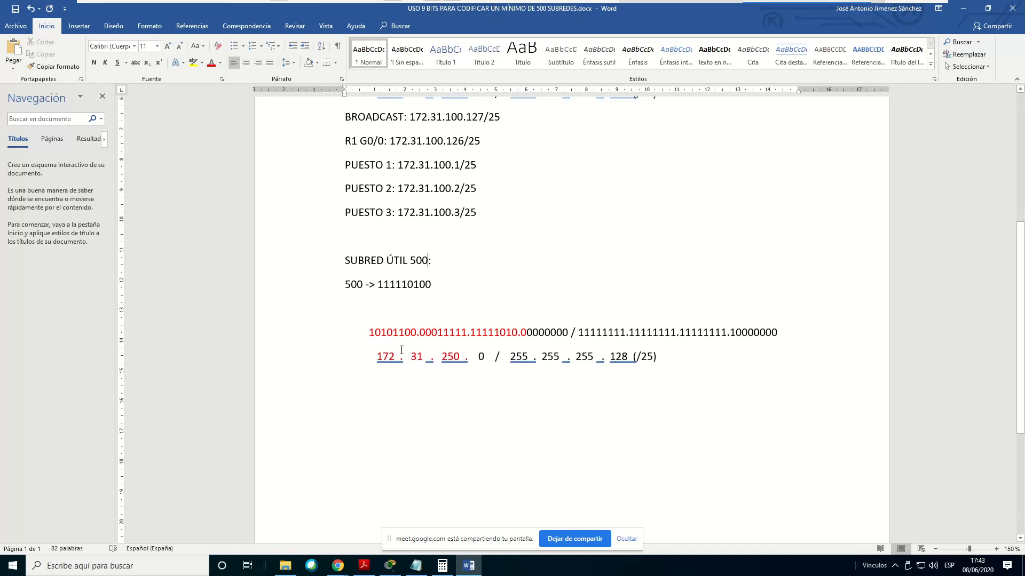
Review the network diagram in Adobe Acrobat Reader, and return to Word to examine subnet 200's R1 and PUESTO address lines
{"action": "left_click", "coordinate": [364, 566]}
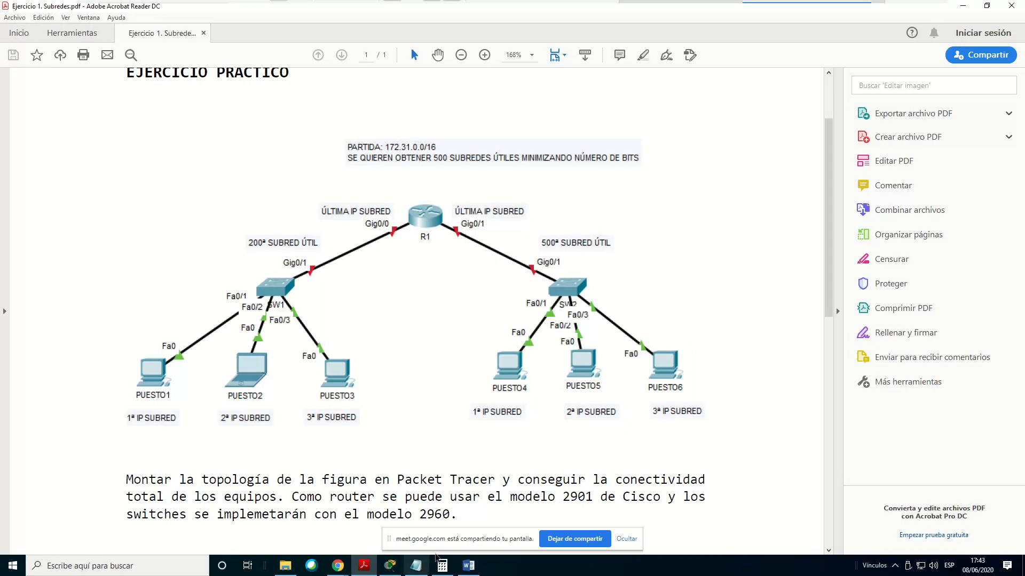
{"action": "left_click", "coordinate": [465, 568]}
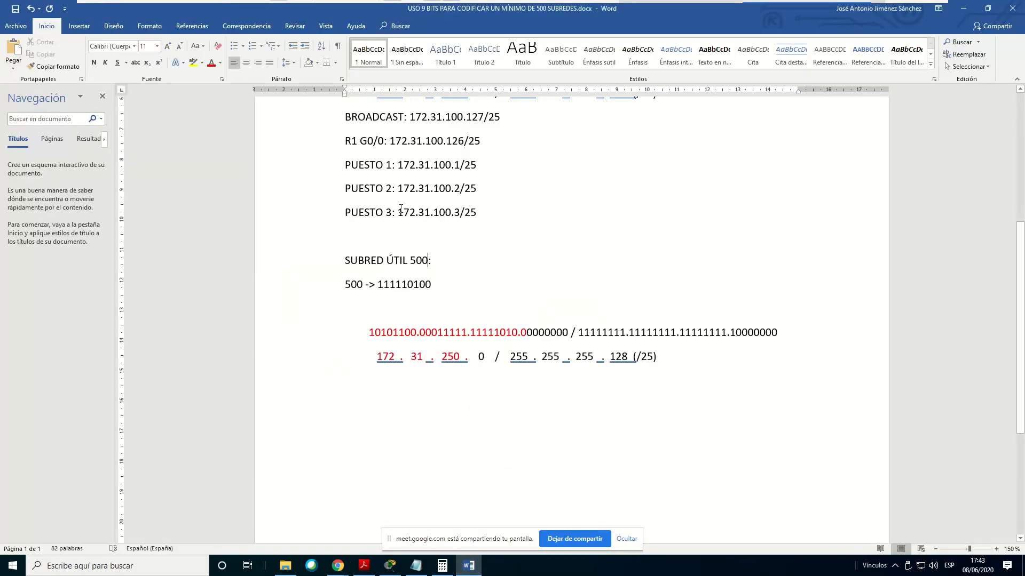
{"action": "left_click_drag", "start_coordinate": [347, 141], "coordinate": [531, 219]}
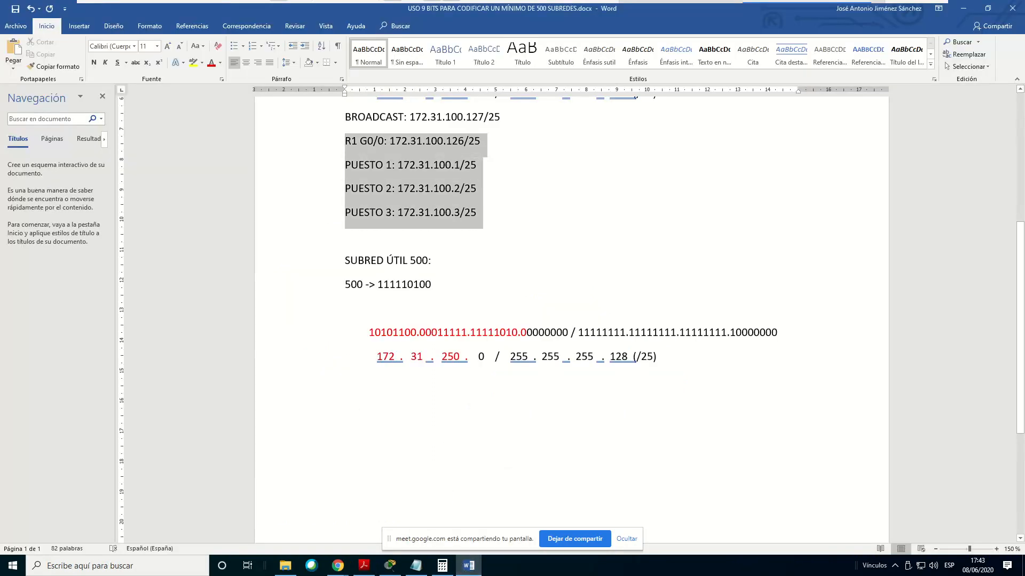
{"action": "left_click", "coordinate": [407, 385]}
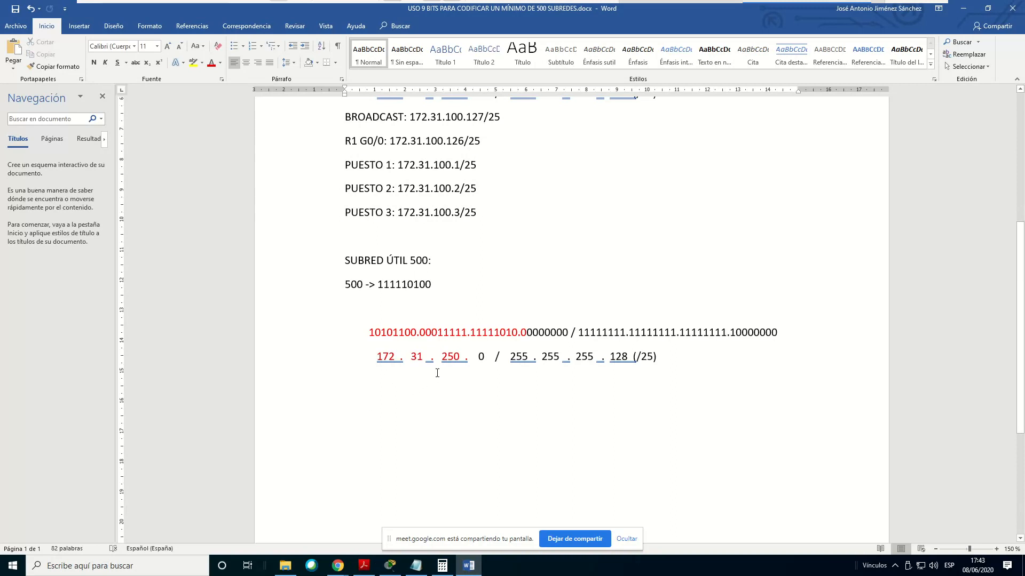
Copy subnet 200's BROADCAST line under subnet 500's binary conversion and set its address to 172.31.250.127/25
{"action": "left_click", "coordinate": [311, 114]}
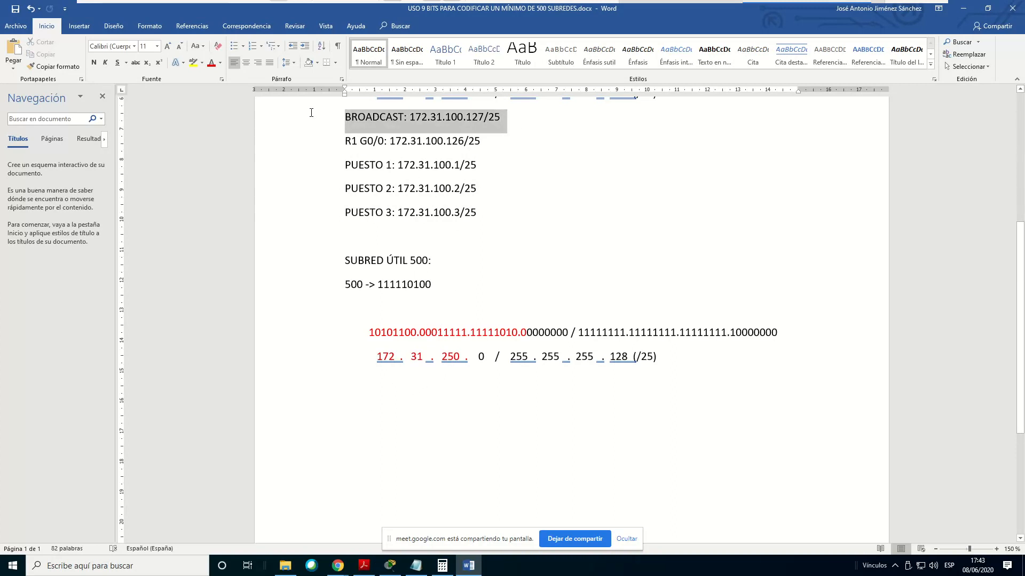
{"action": "key", "text": "ctrl+c"}
{"action": "left_click", "coordinate": [369, 306]}
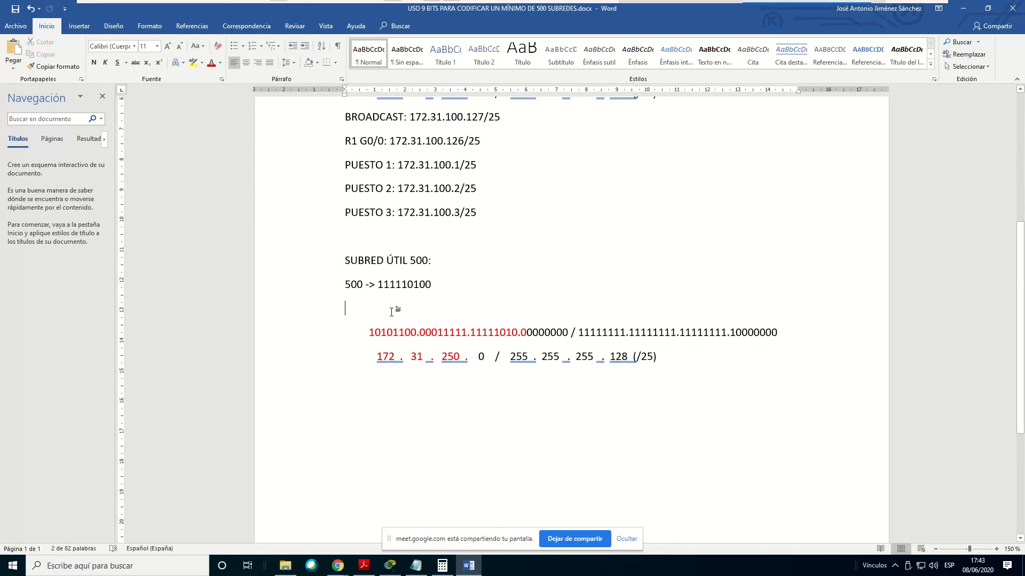
{"action": "key", "text": "ctrl+v"}
{"action": "left_click", "coordinate": [463, 309]}
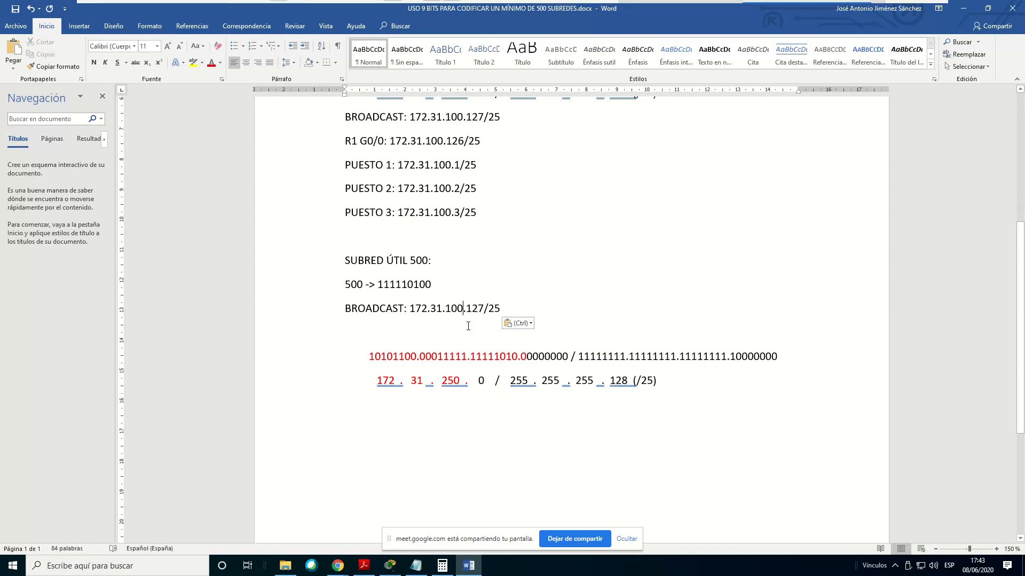
{"action": "key", "text": "BackSpace"}
{"action": "key", "text": "BackSpace"}
{"action": "key", "text": "BackSpace"}
{"action": "type", "text": "25"}
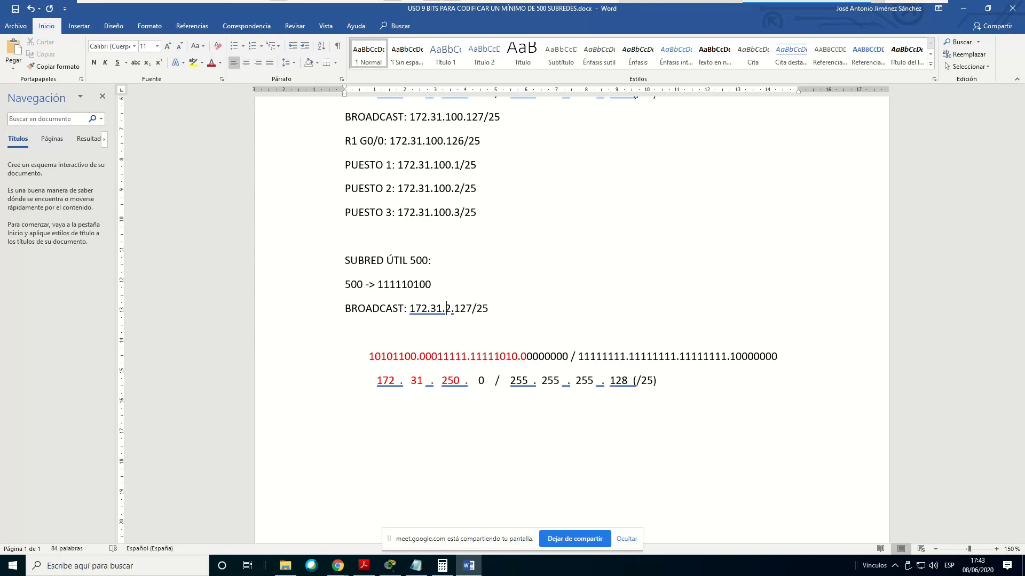
{"action": "type", "text": "0"}
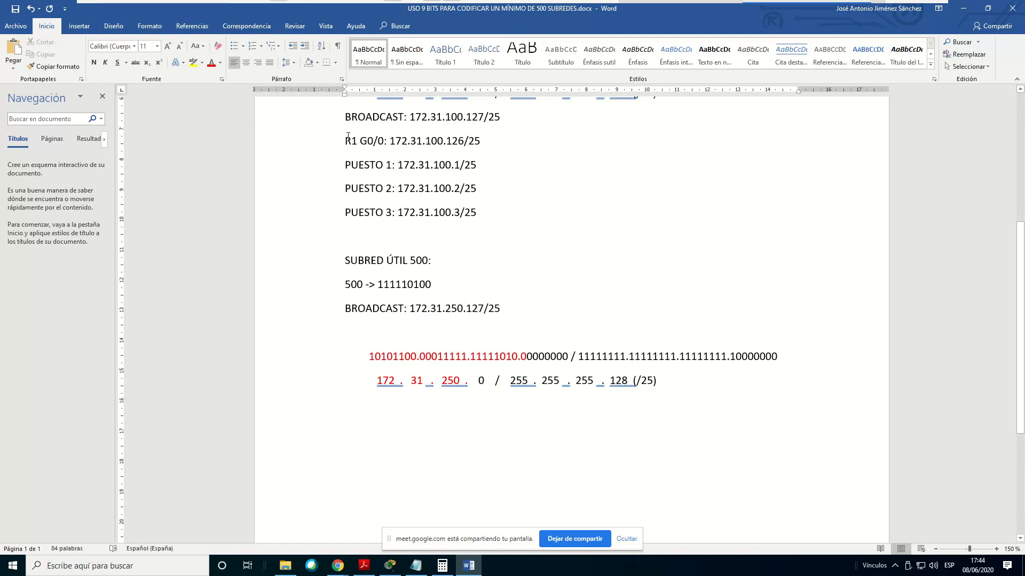
Copy subnet 200's R1 and PUESTO lines below subnet 500's decimal address and rename the router interface G0/1
{"action": "left_click_drag", "start_coordinate": [342, 140], "coordinate": [501, 213]}
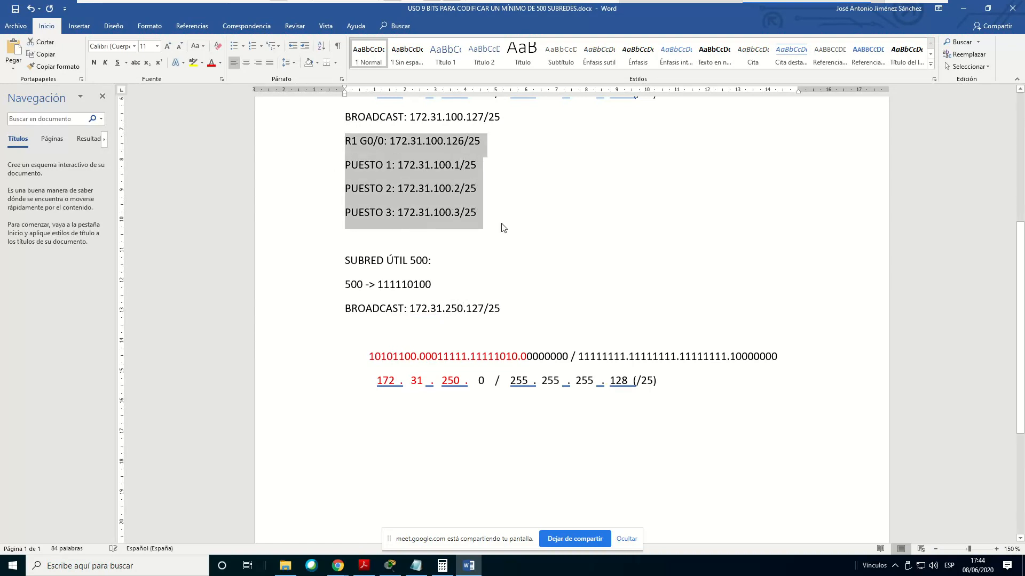
{"action": "left_click", "coordinate": [398, 423]}
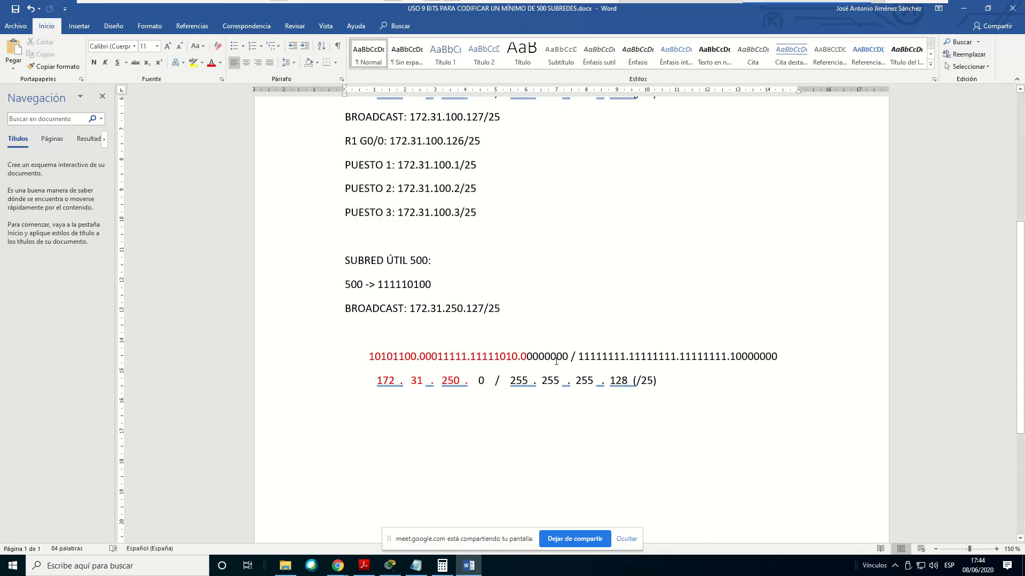
{"action": "key", "text": "ctrl+v"}
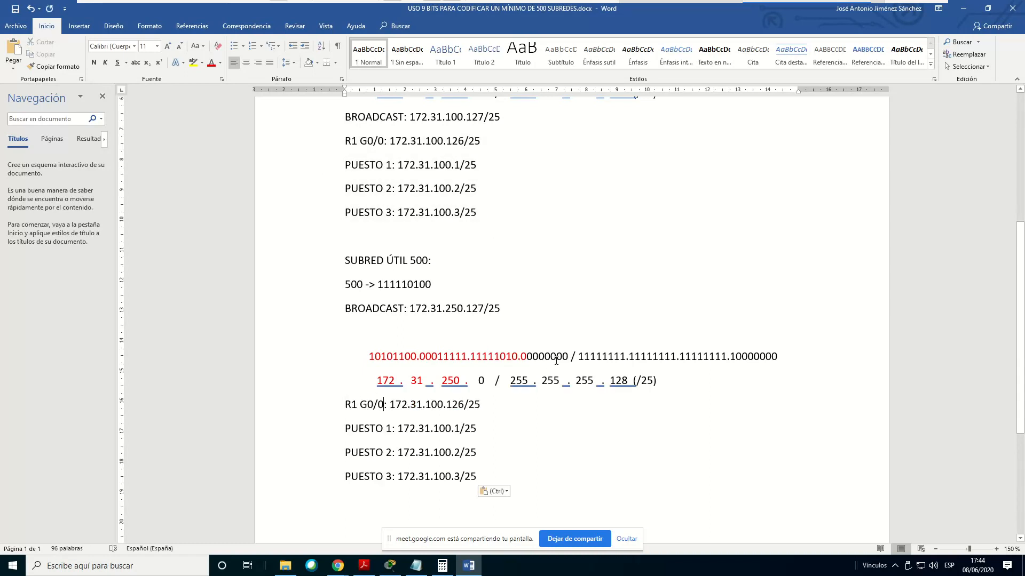
{"action": "key", "text": "BackSpace"}
{"action": "type", "text": "1"}
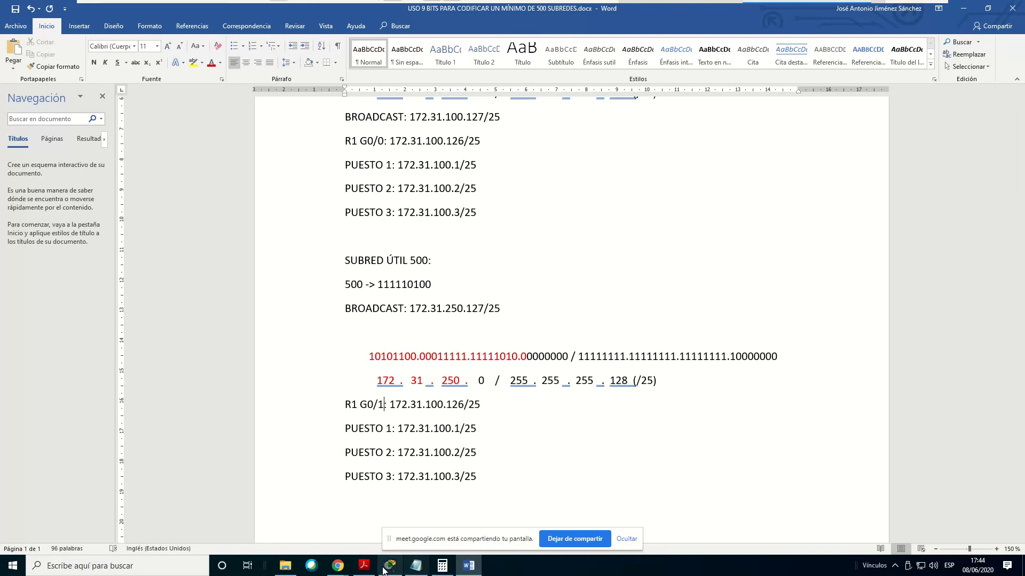
Check R1's interfaces in the exercise PDF in Acrobat Reader, and set the R1 G0/1 address to 172.31.250.126/25 in Word
{"action": "left_click", "coordinate": [364, 567]}
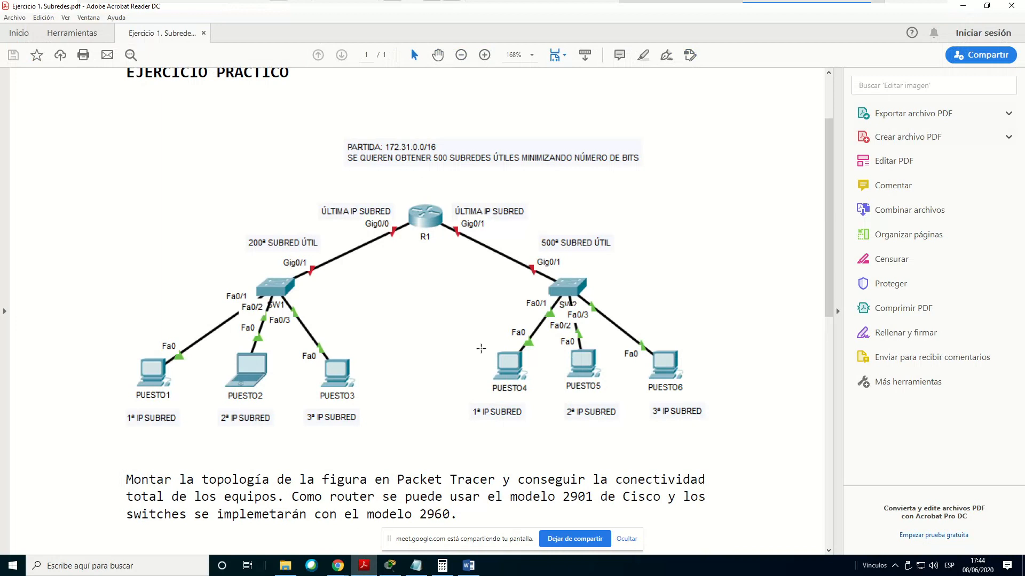
{"action": "left_click", "coordinate": [469, 566]}
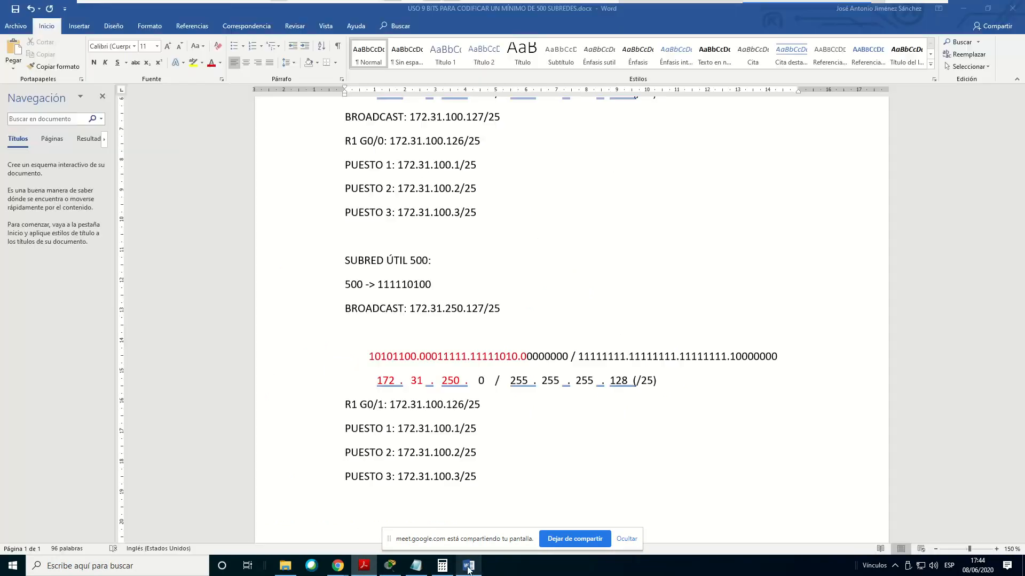
{"action": "left_click", "coordinate": [439, 407]}
{"action": "key", "text": "BackSpace"}
{"action": "key", "text": "BackSpace"}
{"action": "type", "text": "25"}
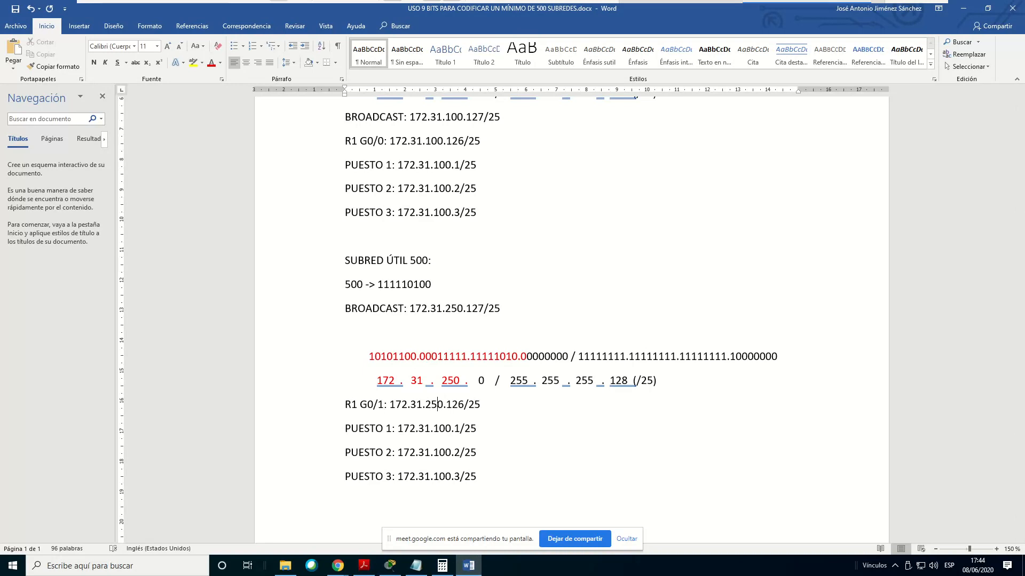
Check the workstation names in the PDF diagram, and change subnet 500's first workstation line to PUESTO 4: 172.31.250.1/25 in Word
{"action": "left_click", "coordinate": [364, 566]}
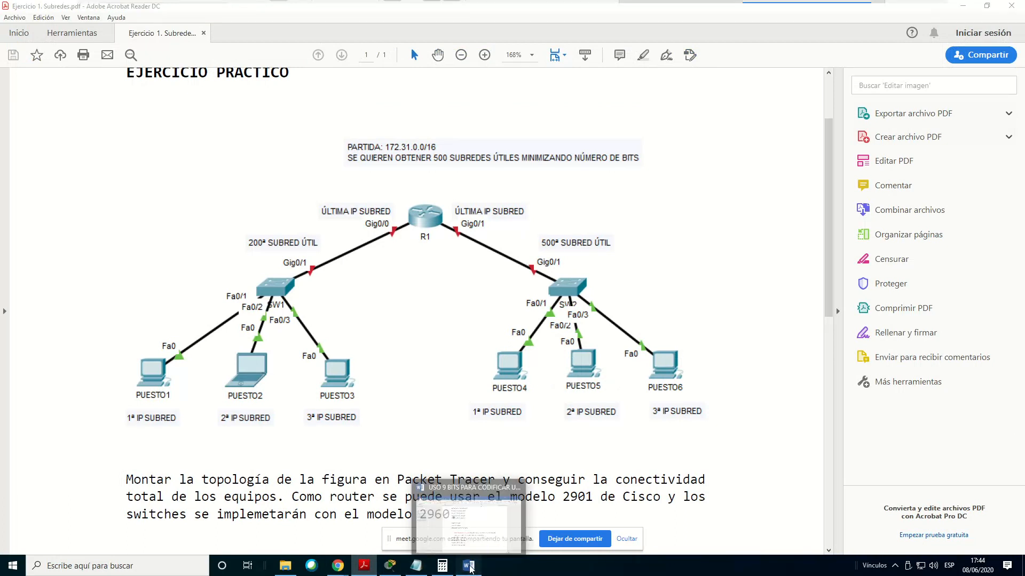
{"action": "left_click", "coordinate": [439, 539]}
{"action": "left_click", "coordinate": [395, 428]}
{"action": "key", "text": "BackSpace"}
{"action": "type", "text": "4"}
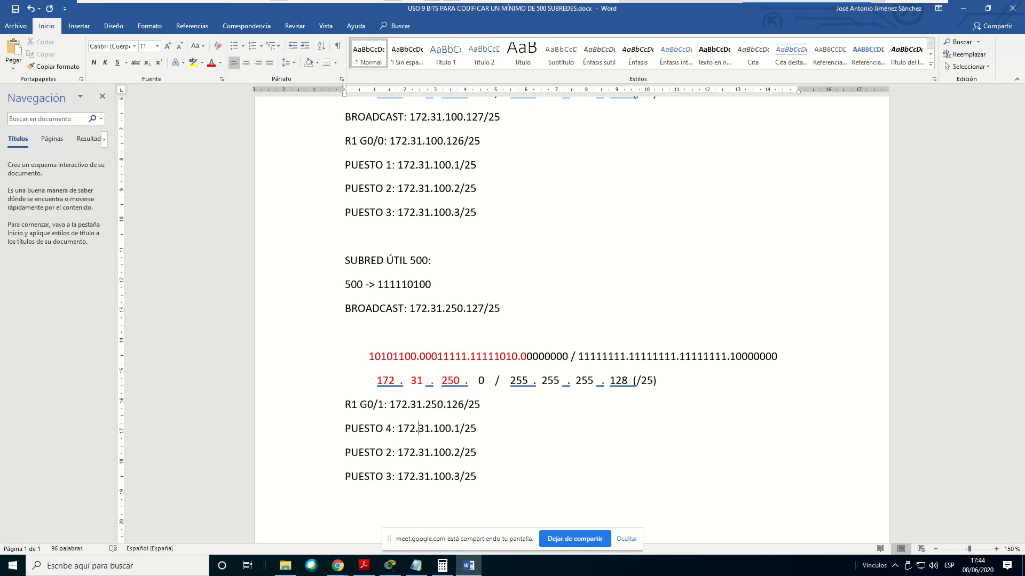
{"action": "key", "text": "BackSpace"}
{"action": "key", "text": "BackSpace"}
{"action": "type", "text": "25"}
Change subnet 500's remaining workstation lines to PUESTO 5: 172.31.250.2/25 and PUESTO 6: 172.31.250.3/25
{"action": "key", "text": "BackSpace"}
{"action": "key", "text": "BackSpace"}
{"action": "type", "text": "25"}
{"action": "key", "text": "BackSpace"}
{"action": "key", "text": "BackSpace"}
{"action": "type", "text": "25"}
{"action": "key", "text": "BackSpace"}
{"action": "type", "text": "5"}
{"action": "key", "text": "BackSpace"}
{"action": "type", "text": "6"}
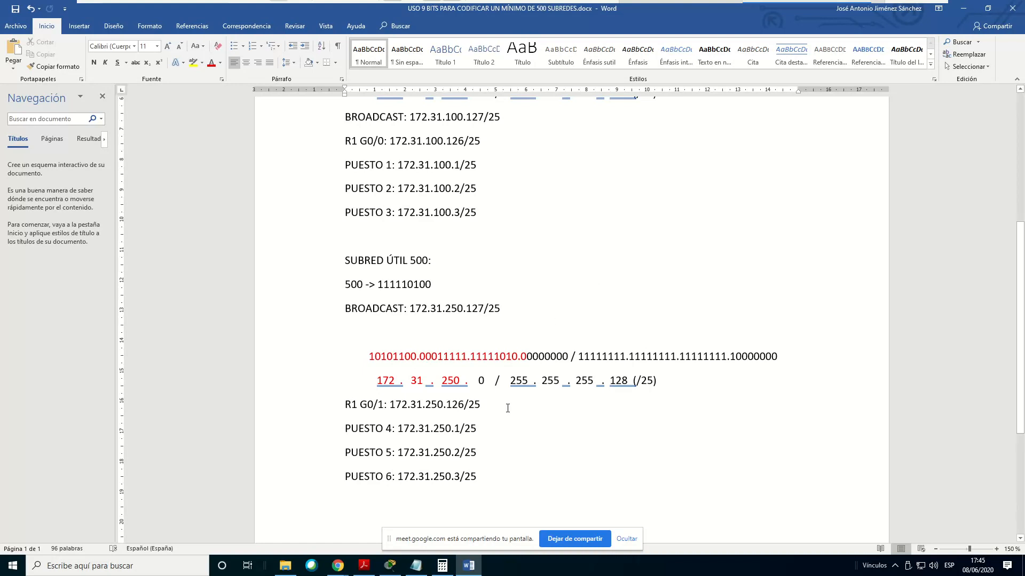
Look up the required router model in the exercise PDF, and place a 2901 router in the Cisco Packet Tracer workspace
{"action": "left_click", "coordinate": [364, 565]}
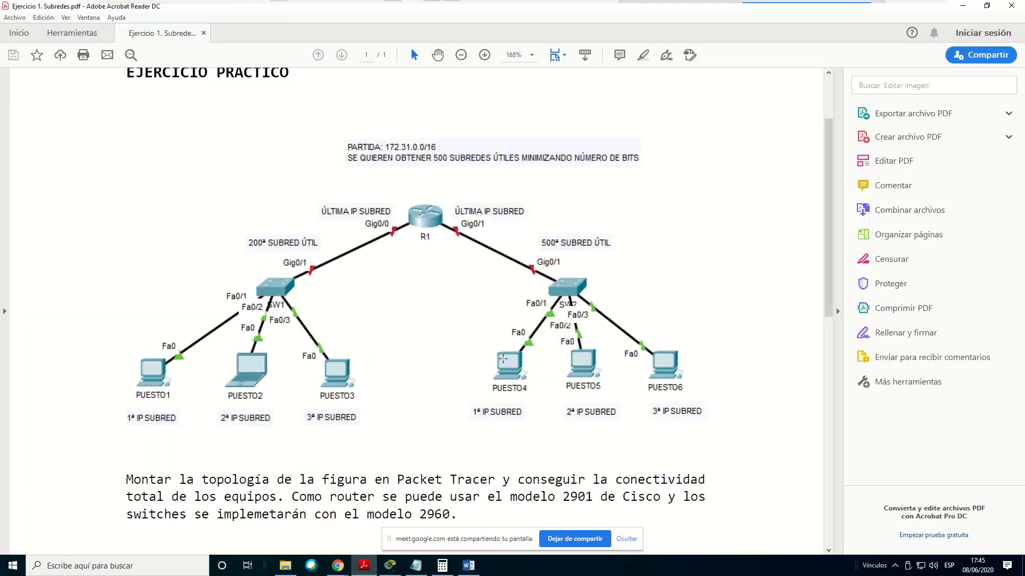
{"action": "left_click", "coordinate": [390, 566]}
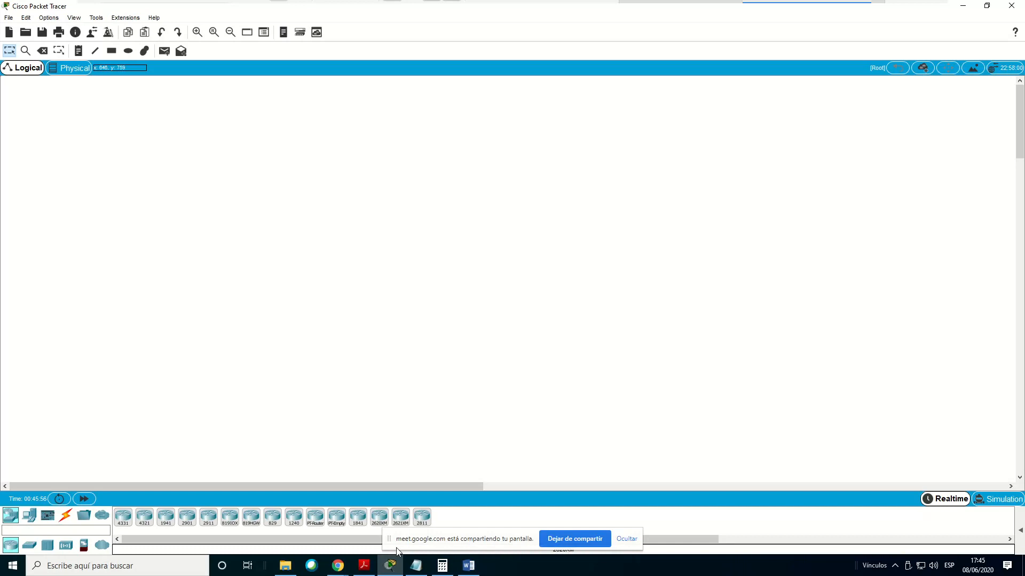
{"action": "left_click", "coordinate": [364, 565]}
{"action": "scroll", "coordinate": [433, 392], "scroll_direction": "down", "scroll_amount": 1}
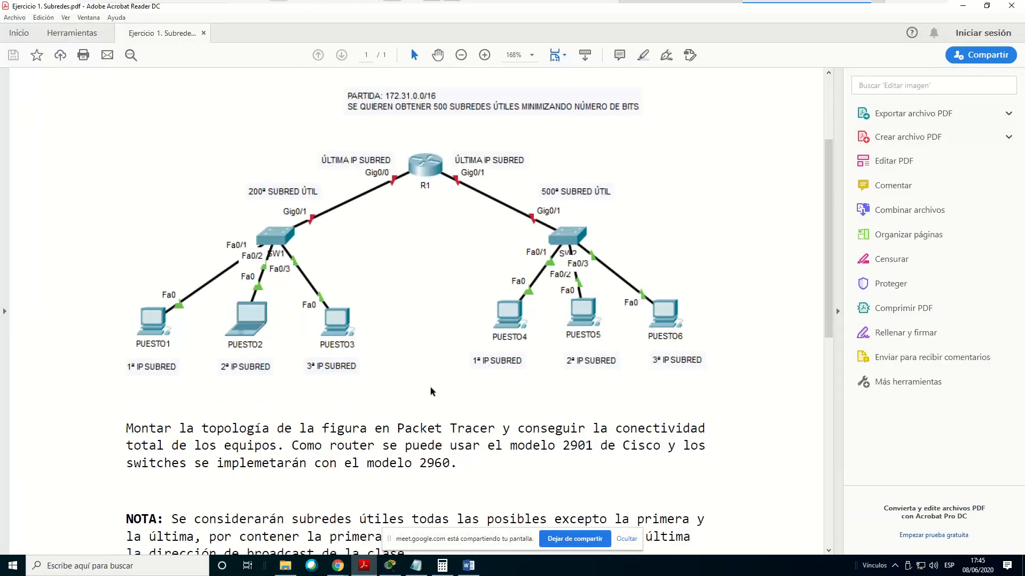
{"action": "left_click_drag", "start_coordinate": [563, 447], "coordinate": [591, 446]}
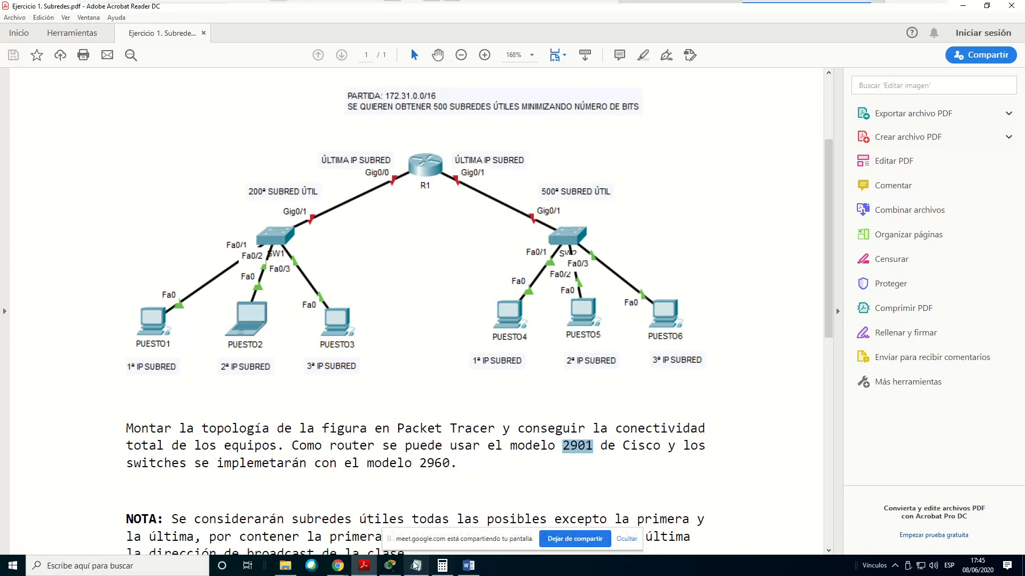
{"action": "left_click", "coordinate": [391, 565]}
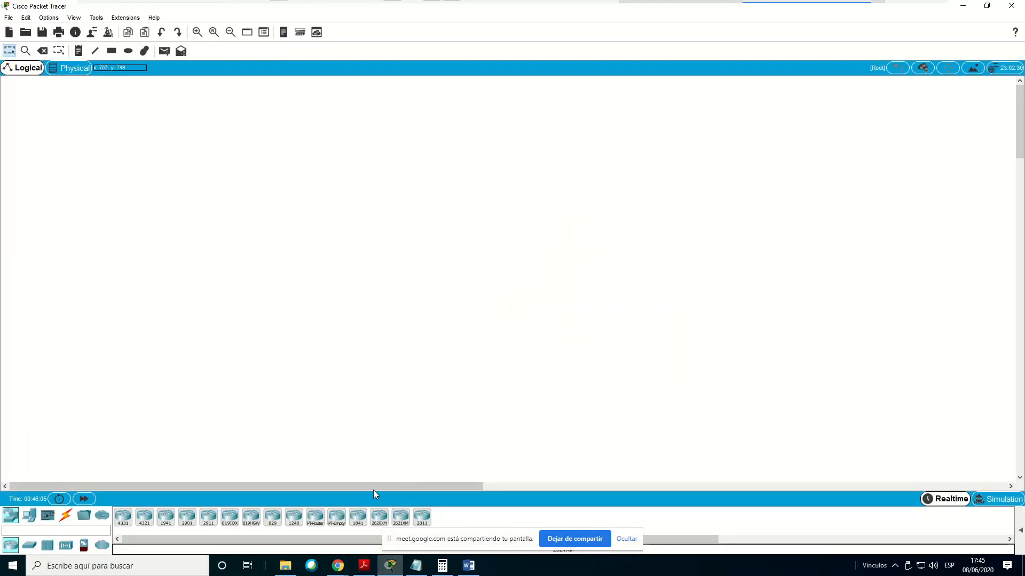
{"action": "left_click", "coordinate": [187, 518]}
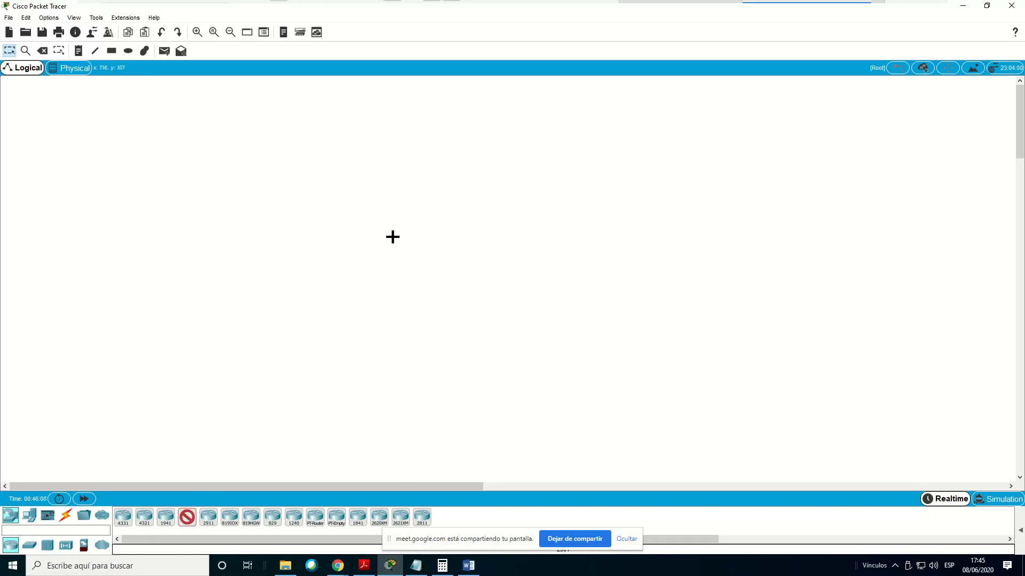
{"action": "left_click", "coordinate": [397, 265]}
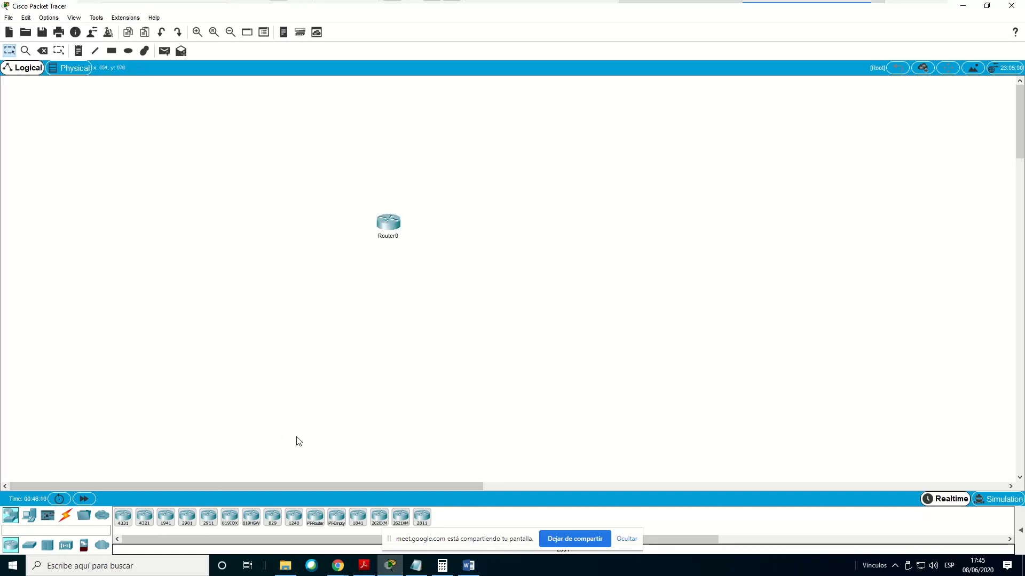
Place two 2960 switches below the router, one on each side
{"action": "left_click", "coordinate": [29, 545]}
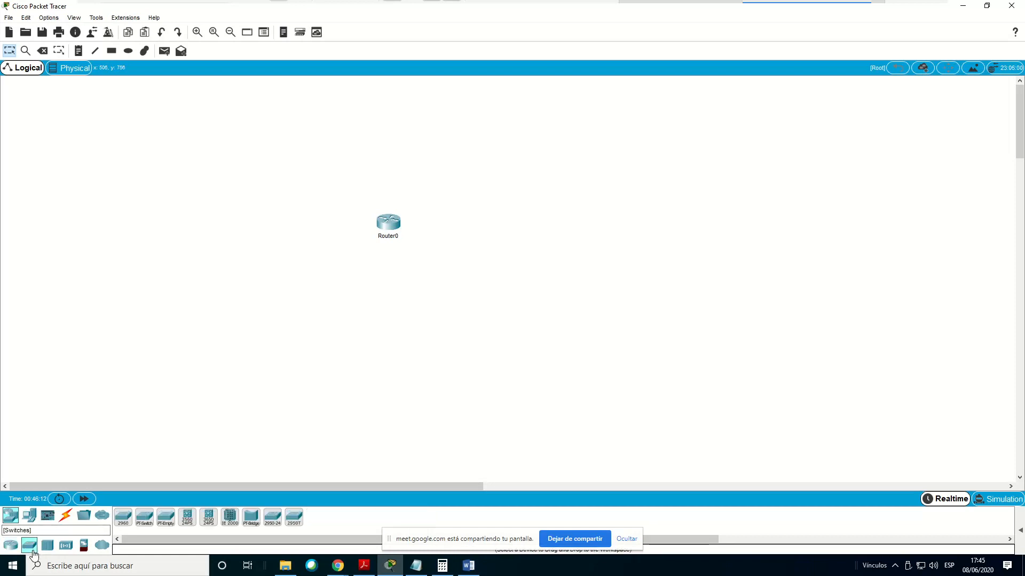
{"action": "left_click", "coordinate": [122, 516]}
{"action": "left_click", "coordinate": [285, 289]}
{"action": "left_click", "coordinate": [123, 516]}
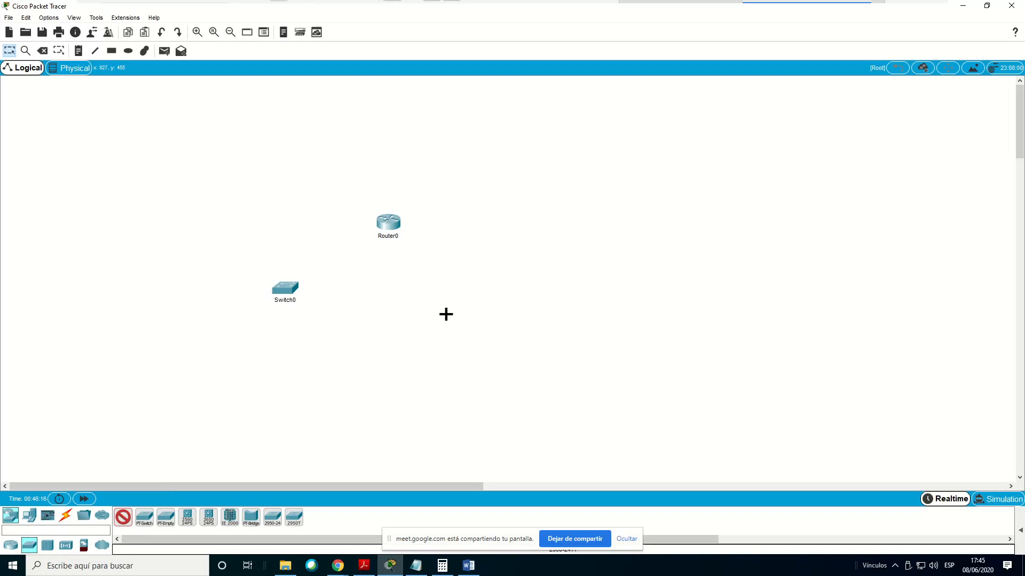
{"action": "left_click", "coordinate": [459, 295]}
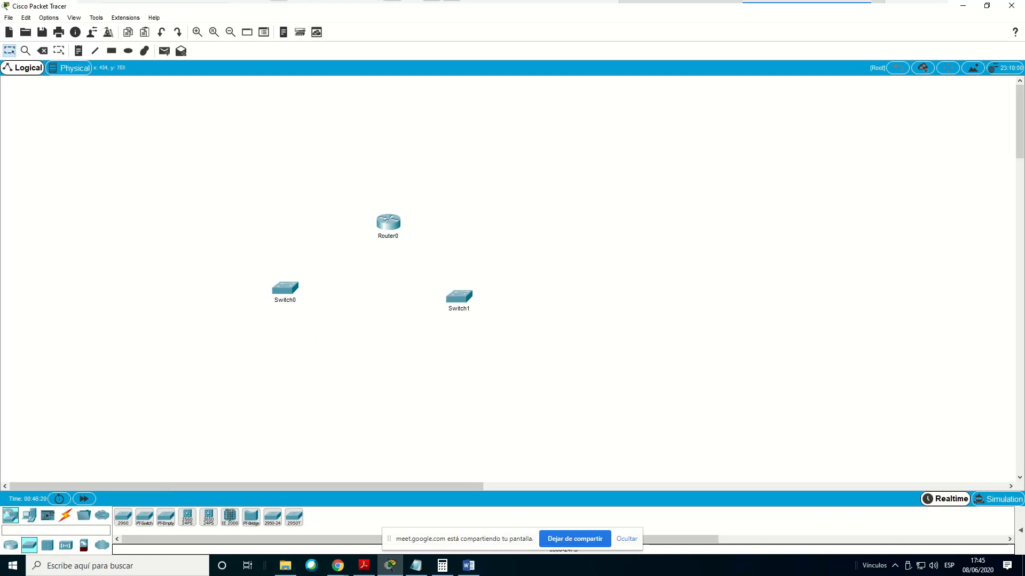
Place three PCs in a row below Switch0
{"action": "left_click", "coordinate": [29, 516]}
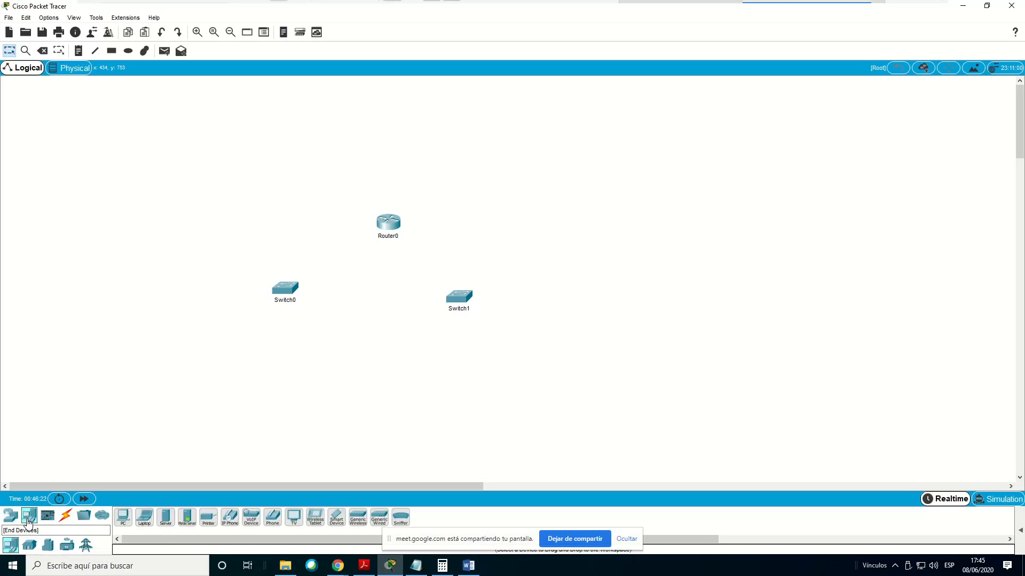
{"action": "left_click", "coordinate": [122, 516]}
{"action": "left_click", "coordinate": [210, 356]}
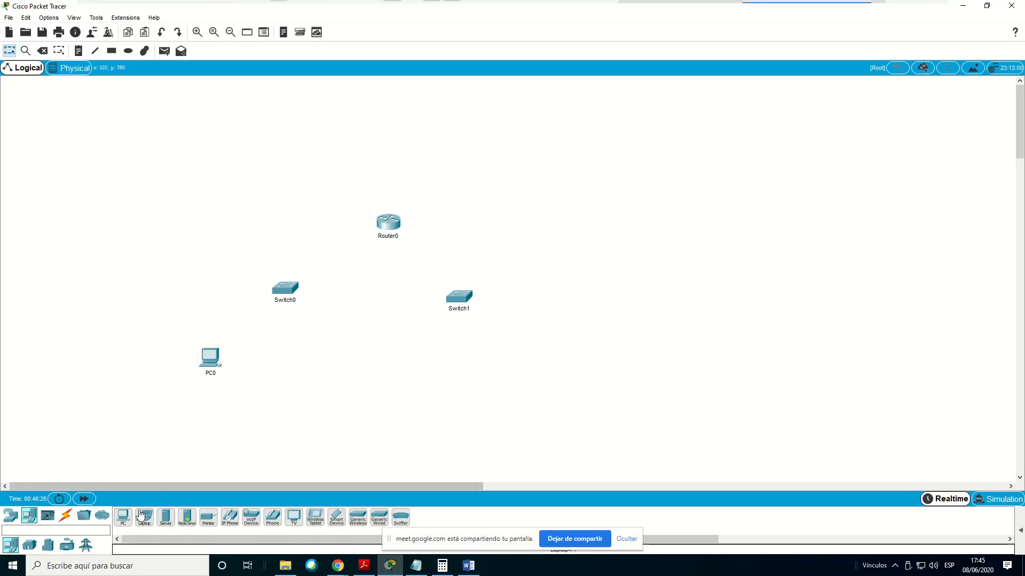
{"action": "left_click", "coordinate": [255, 358]}
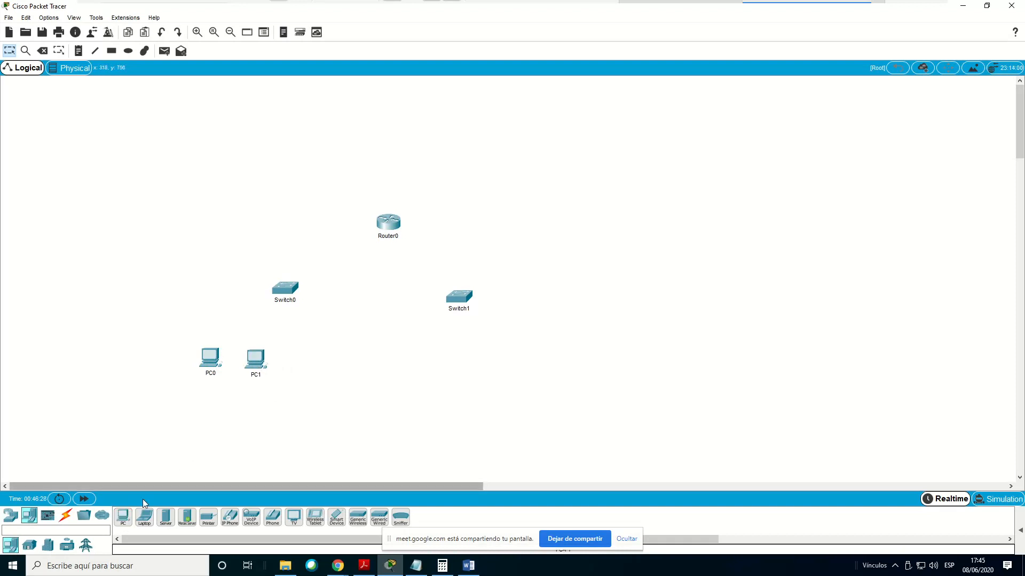
{"action": "left_click", "coordinate": [297, 361]}
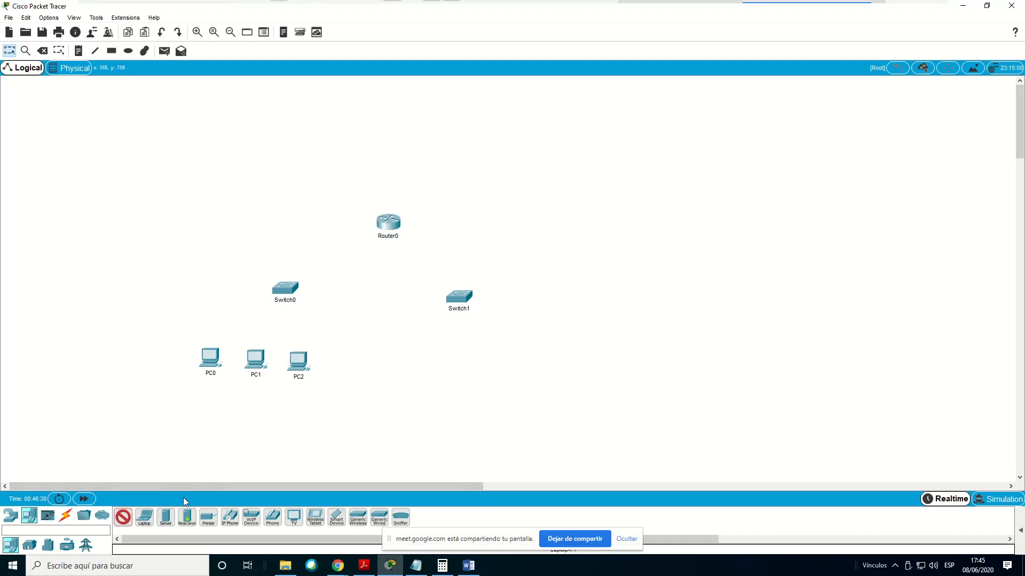
Place three PCs in a row below Switch1 and space the middle one evenly between the others
{"action": "left_click", "coordinate": [408, 351]}
{"action": "left_click", "coordinate": [439, 356]}
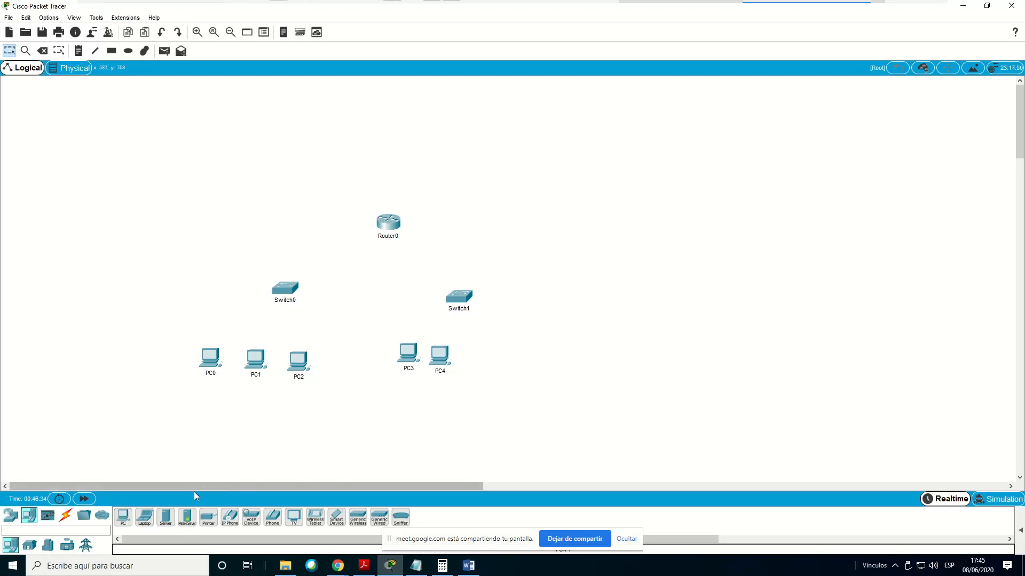
{"action": "left_click", "coordinate": [123, 519]}
{"action": "left_click", "coordinate": [491, 353]}
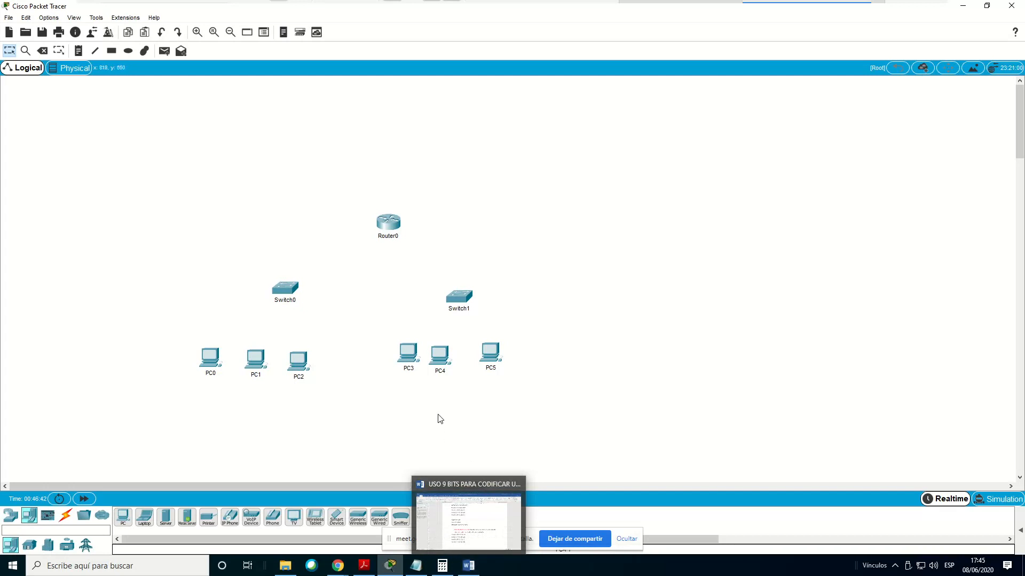
{"action": "left_click_drag", "start_coordinate": [447, 359], "coordinate": [460, 357]}
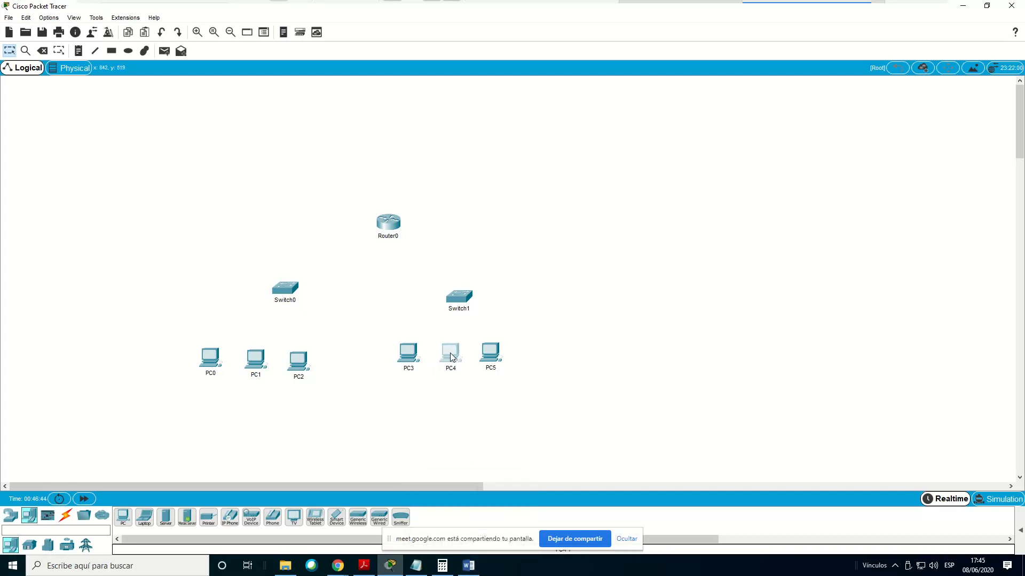
Return to Word and highlight subnet 500's /25 prefix and the network bits of its binary address
{"action": "left_click", "coordinate": [470, 566]}
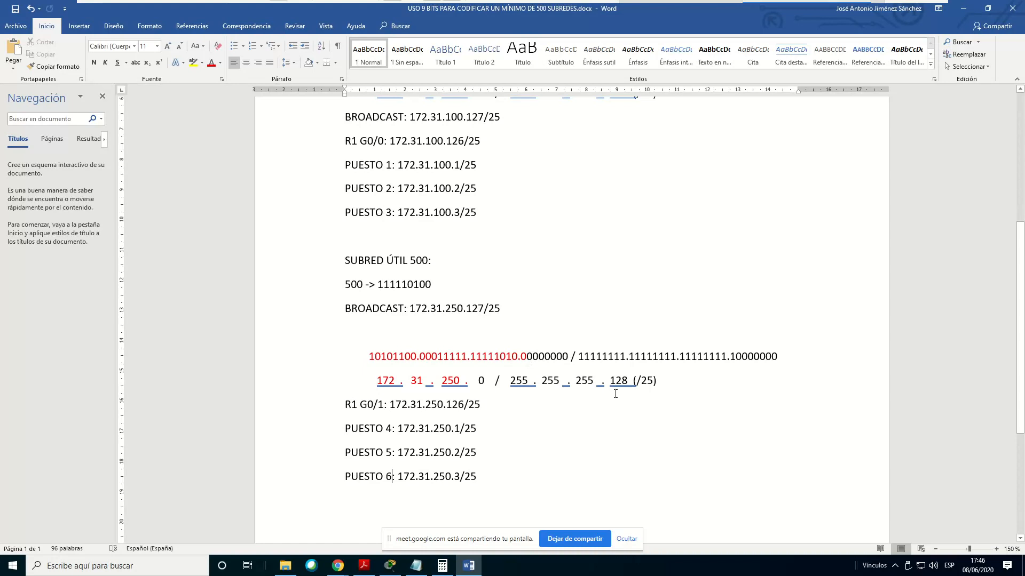
{"action": "left_click_drag", "start_coordinate": [634, 381], "coordinate": [657, 381]}
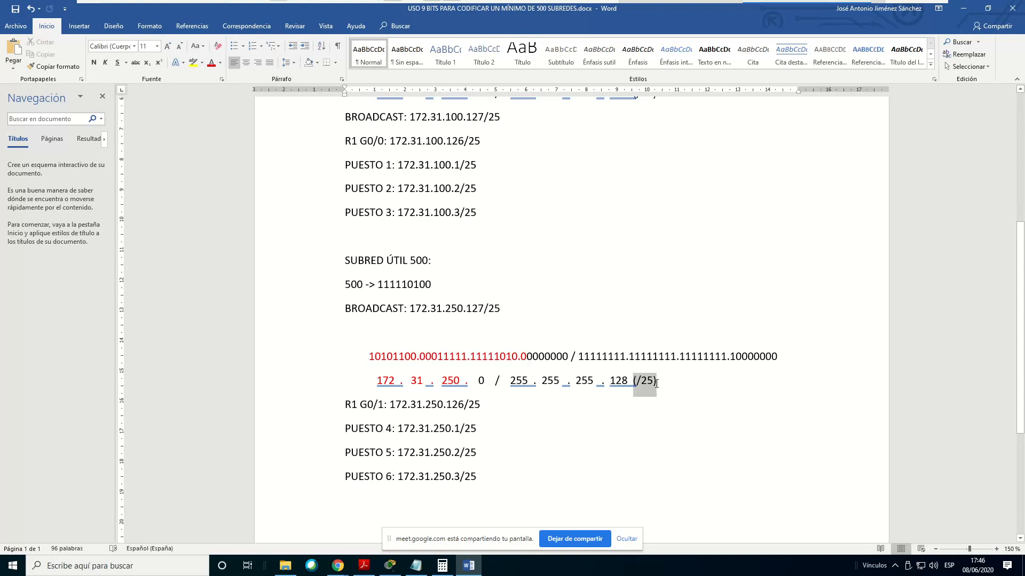
{"action": "left_click_drag", "start_coordinate": [365, 354], "coordinate": [526, 358]}
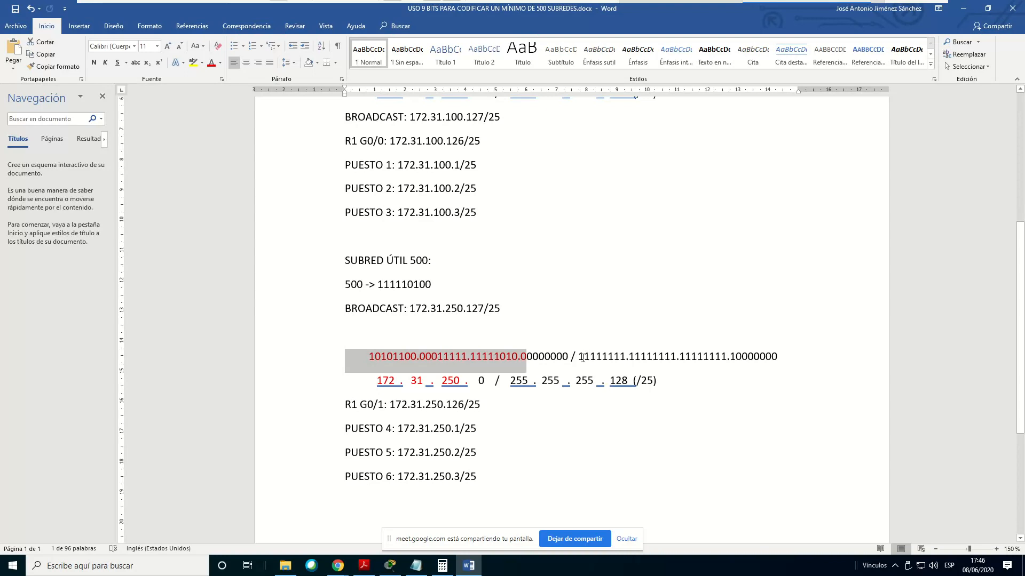
Color the 25 network bits of subnet 500's binary mask red
{"action": "left_click_drag", "start_coordinate": [580, 356], "coordinate": [735, 356]}
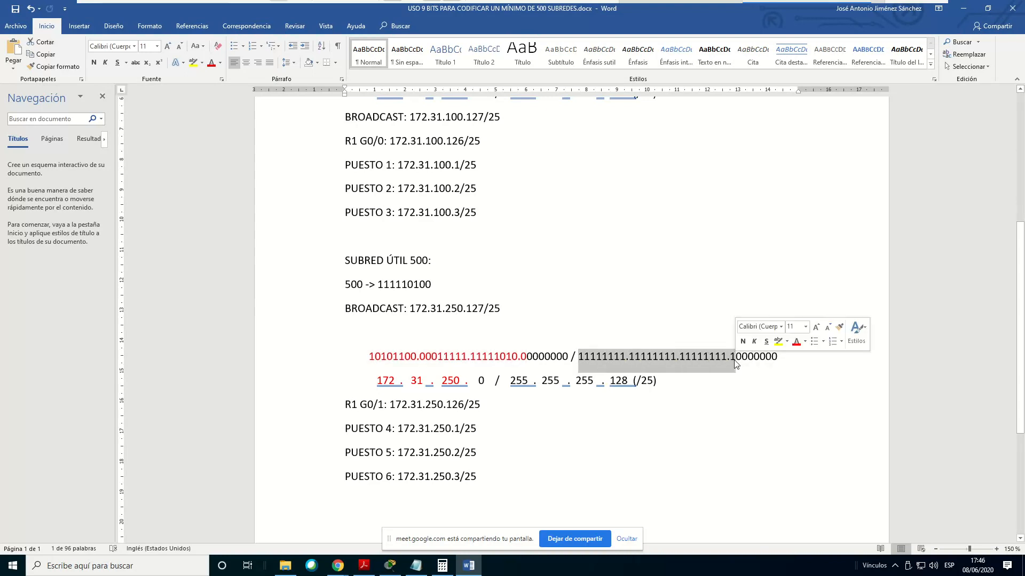
{"action": "left_click", "coordinate": [211, 63]}
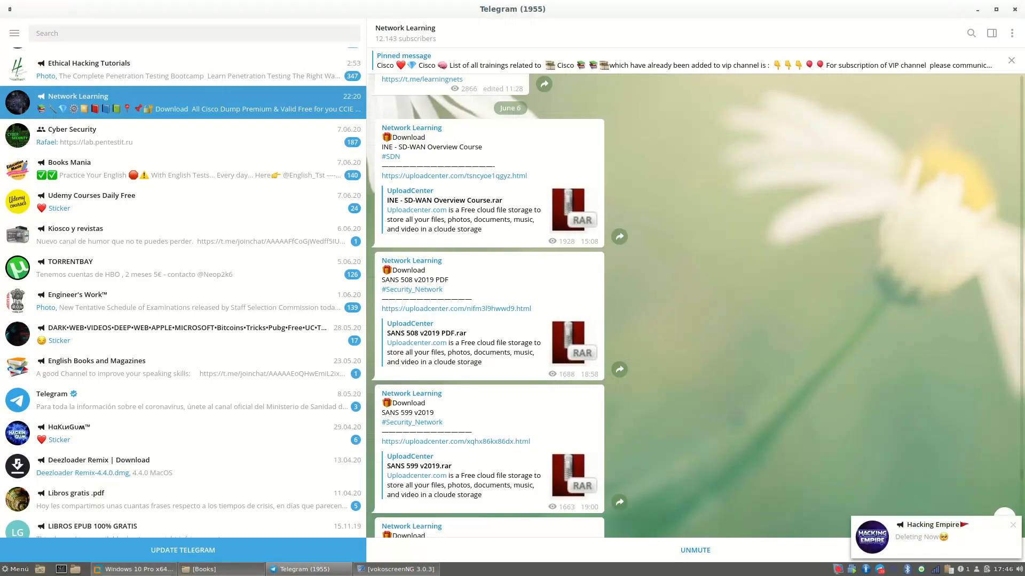
{"action": "left_click", "coordinate": [157, 569]}
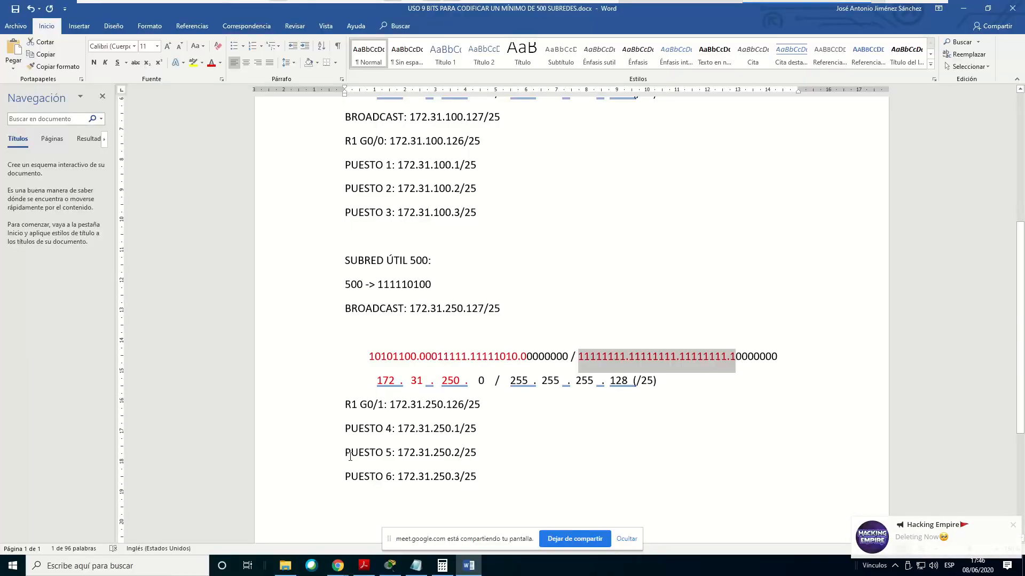
{"action": "left_click", "coordinate": [1012, 526]}
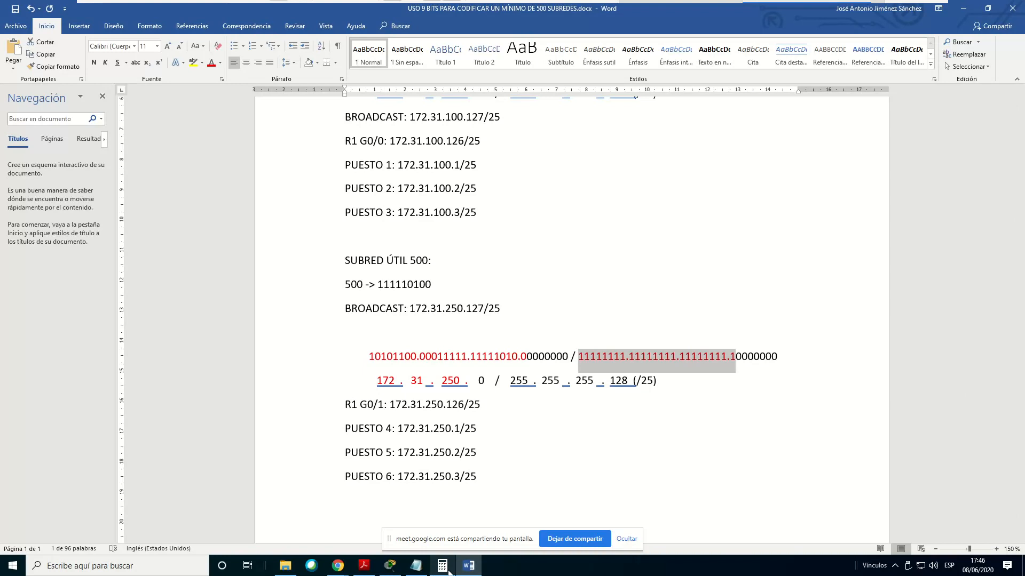
Switch to Packet Tracer, move Switch0 slightly closer to the router, and rename the router R1
{"action": "left_click", "coordinate": [390, 565]}
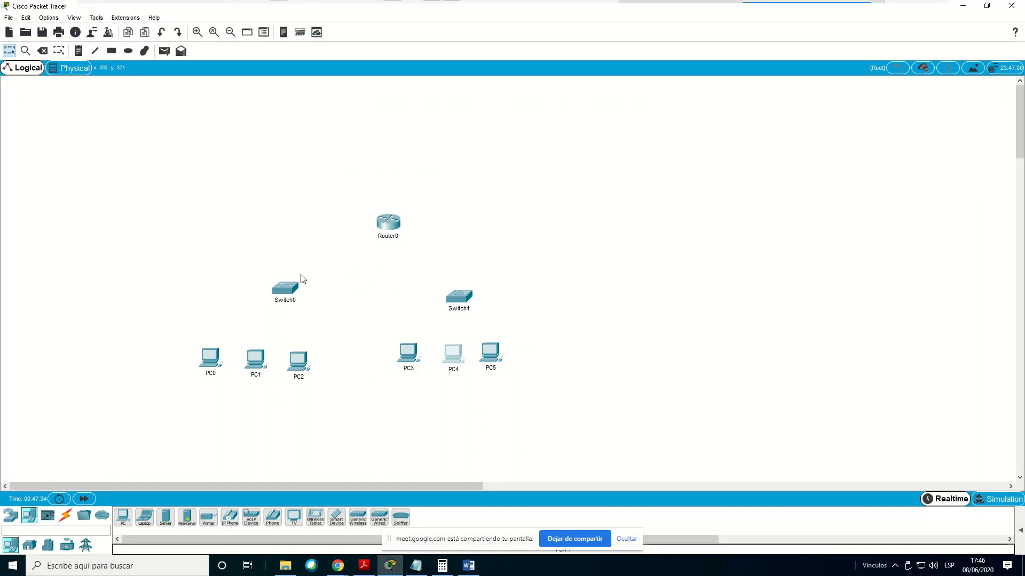
{"action": "left_click_drag", "start_coordinate": [284, 292], "coordinate": [299, 285]}
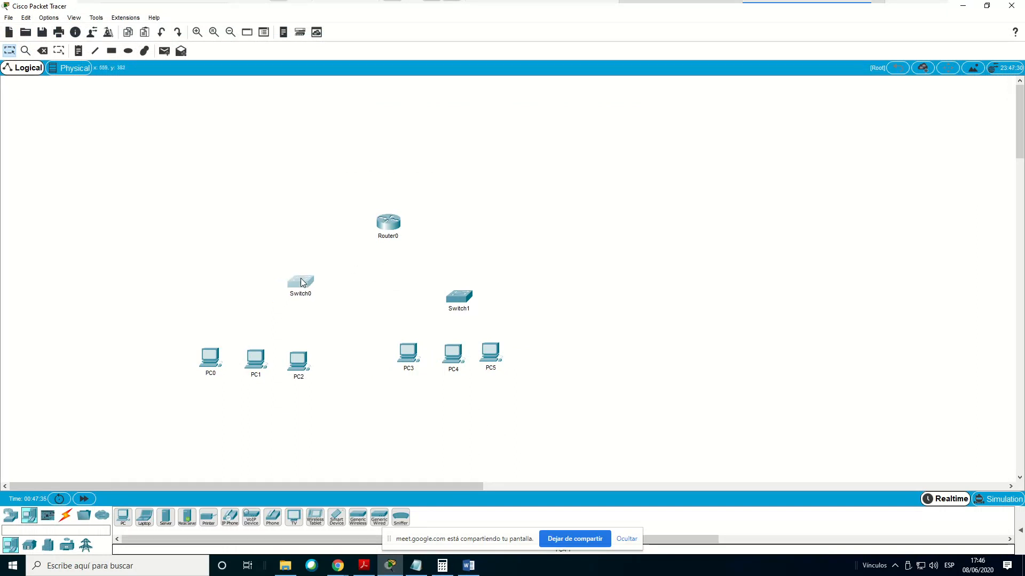
{"action": "left_click", "coordinate": [388, 238]}
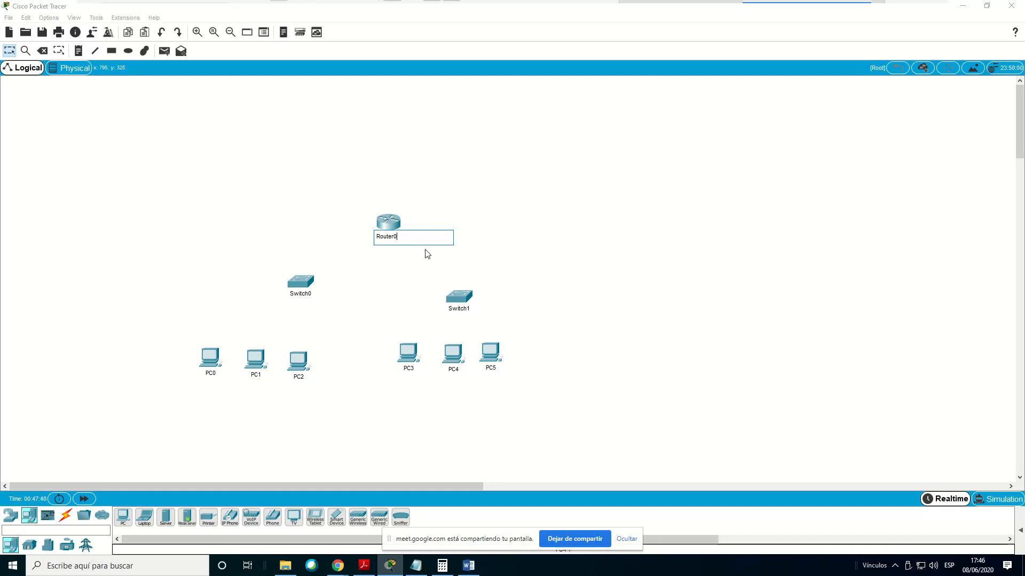
{"action": "type", "text": "R1"}
{"action": "key", "text": "Return"}
Rename Switch0 as SW1 and Switch1 as SW2
{"action": "left_click", "coordinate": [306, 294]}
{"action": "double_click", "coordinate": [309, 295]}
{"action": "type", "text": "S"}
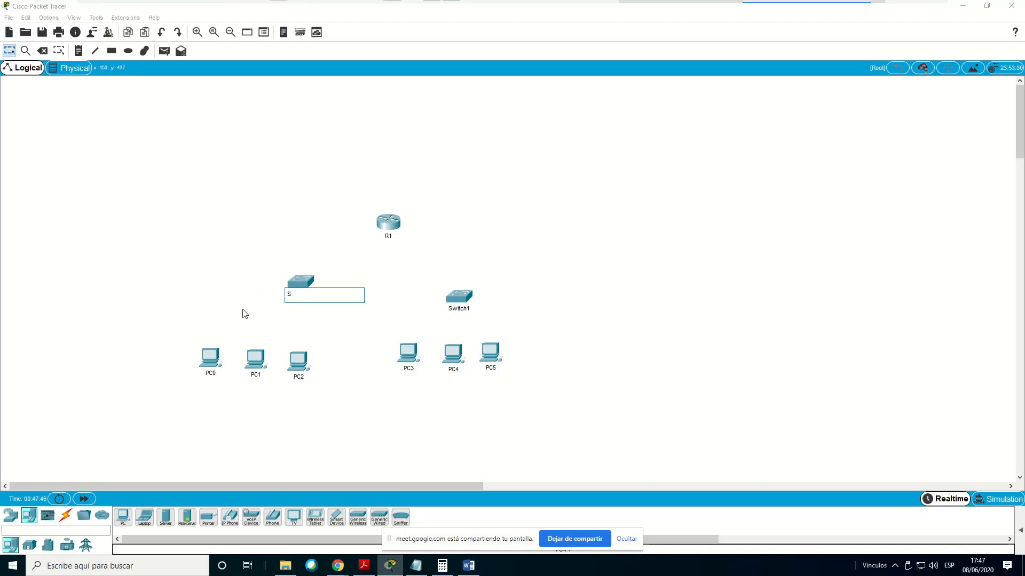
{"action": "type", "text": "W1"}
{"action": "key", "text": "Return"}
{"action": "left_click", "coordinate": [460, 310]}
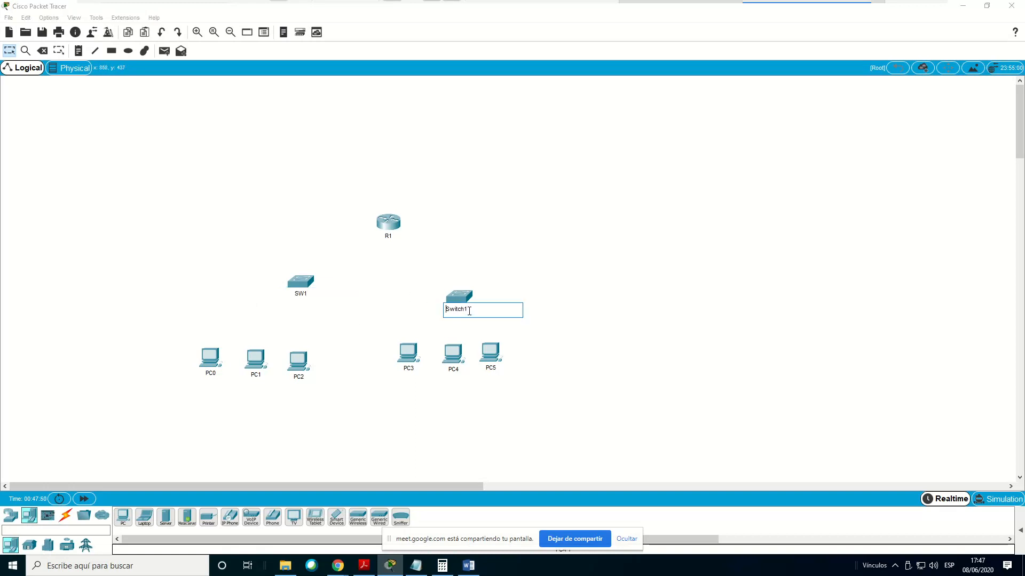
{"action": "double_click", "coordinate": [486, 308]}
{"action": "type", "text": "W2"}
{"action": "key", "text": "Return"}
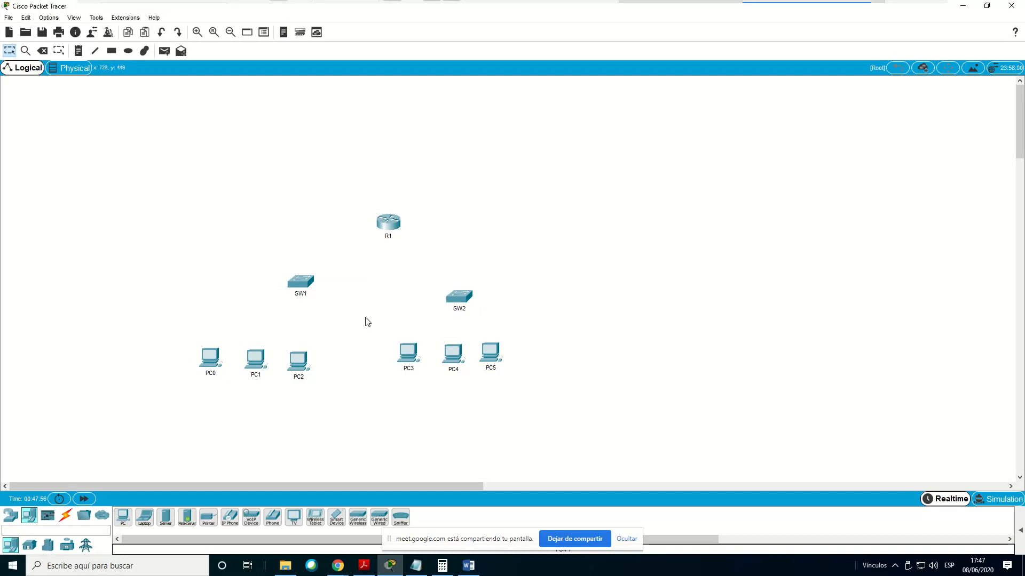
Rename the three PCs below SW1 as PUESTO1, PUESTO2 and PUESTO3
{"action": "left_click", "coordinate": [216, 374]}
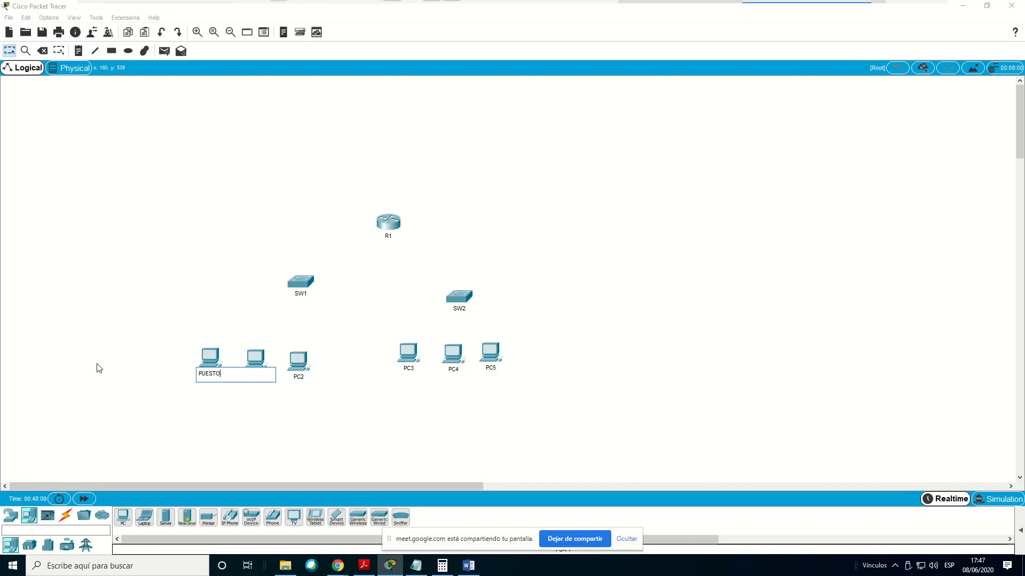
{"action": "key", "text": "Return"}
{"action": "left_click", "coordinate": [256, 374]}
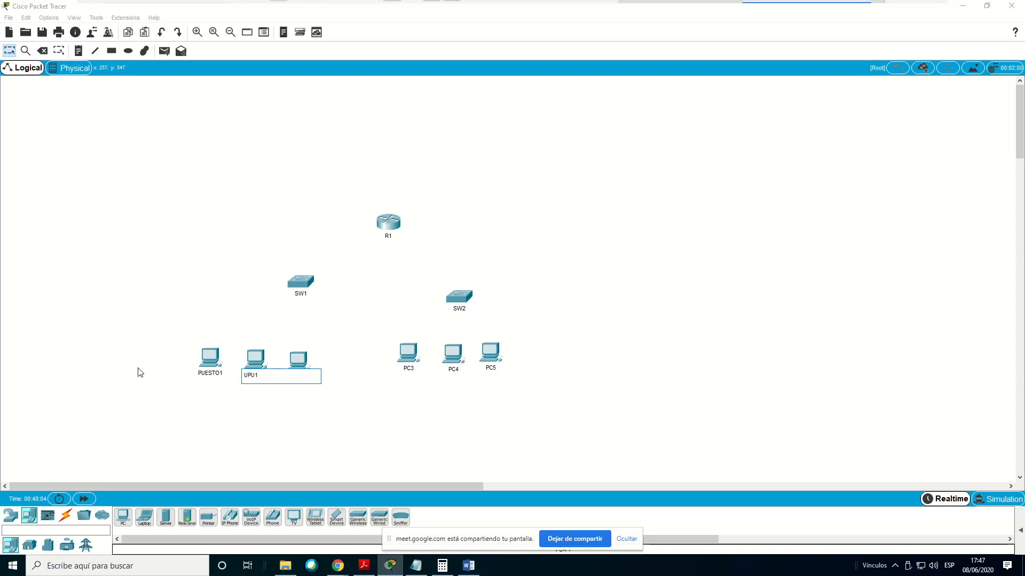
{"action": "type", "text": "PUESTO2"}
{"action": "key", "text": "Return"}
{"action": "left_click", "coordinate": [303, 379]}
{"action": "left_click_drag", "start_coordinate": [304, 380], "coordinate": [246, 379]}
{"action": "type", "text": "PUESTO3"}
{"action": "key", "text": "Return"}
Rename the three PCs below SW2 as PUESTO4, PUESTO5 and PUESTO6
{"action": "left_click", "coordinate": [410, 369]}
{"action": "left_click_drag", "start_coordinate": [415, 369], "coordinate": [367, 362]}
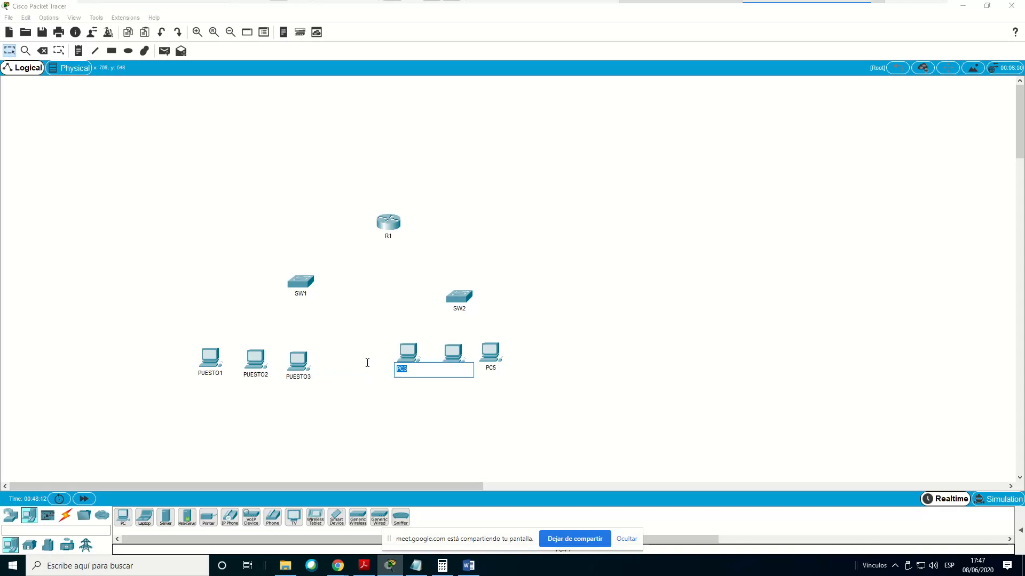
{"action": "type", "text": "PUESTO4"}
{"action": "key", "text": "Return"}
{"action": "left_click", "coordinate": [457, 369]}
{"action": "left_click_drag", "start_coordinate": [460, 370], "coordinate": [368, 370]}
{"action": "key", "text": "BackSpace"}
{"action": "key", "text": "BackSpace"}
{"action": "key", "text": "BackSpace"}
{"action": "key", "text": "BackSpace"}
{"action": "key", "text": "BackSpace"}
{"action": "key", "text": "BackSpace"}
{"action": "key", "text": "BackSpace"}
{"action": "key", "text": "BackSpace"}
{"action": "type", "text": "PUESTO5"}
{"action": "key", "text": "Return"}
{"action": "left_click", "coordinate": [490, 369]}
{"action": "left_click_drag", "start_coordinate": [490, 370], "coordinate": [393, 370]}
{"action": "type", "text": "PUESTO6"}
{"action": "key", "text": "Return"}
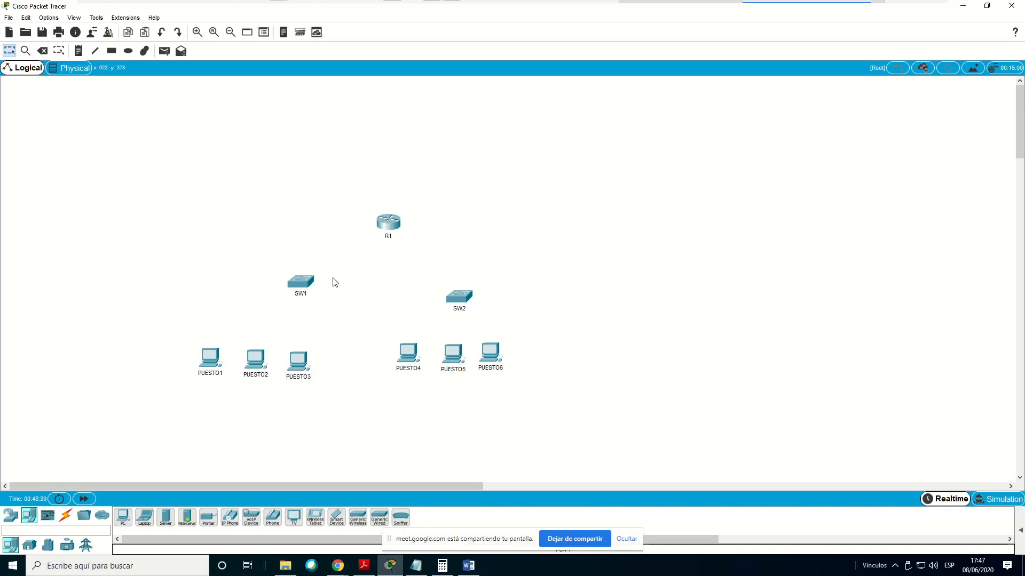
Check R1's physical ports and connect its GigabitEthernet0/0 to SW1's GigabitEthernet0/1 with a copper straight-through cable
{"action": "left_click", "coordinate": [389, 223]}
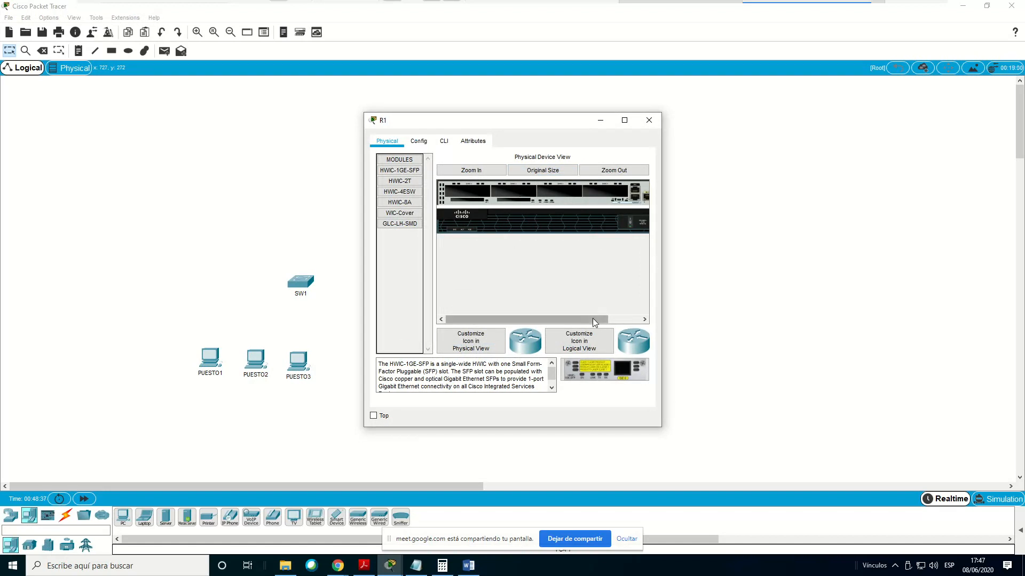
{"action": "left_click_drag", "start_coordinate": [593, 319], "coordinate": [624, 318]}
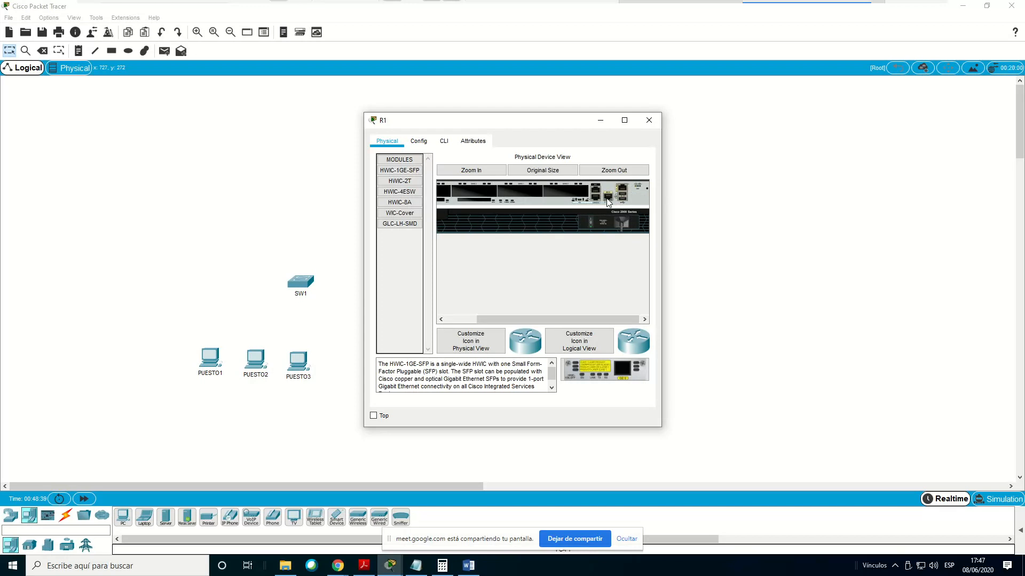
{"action": "left_click", "coordinate": [287, 236]}
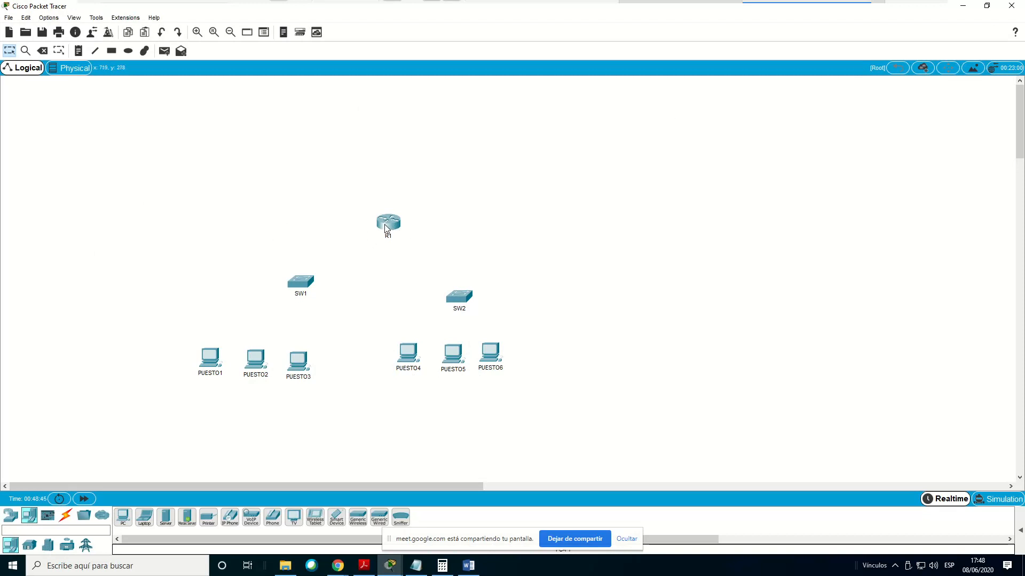
{"action": "left_click", "coordinate": [66, 516]}
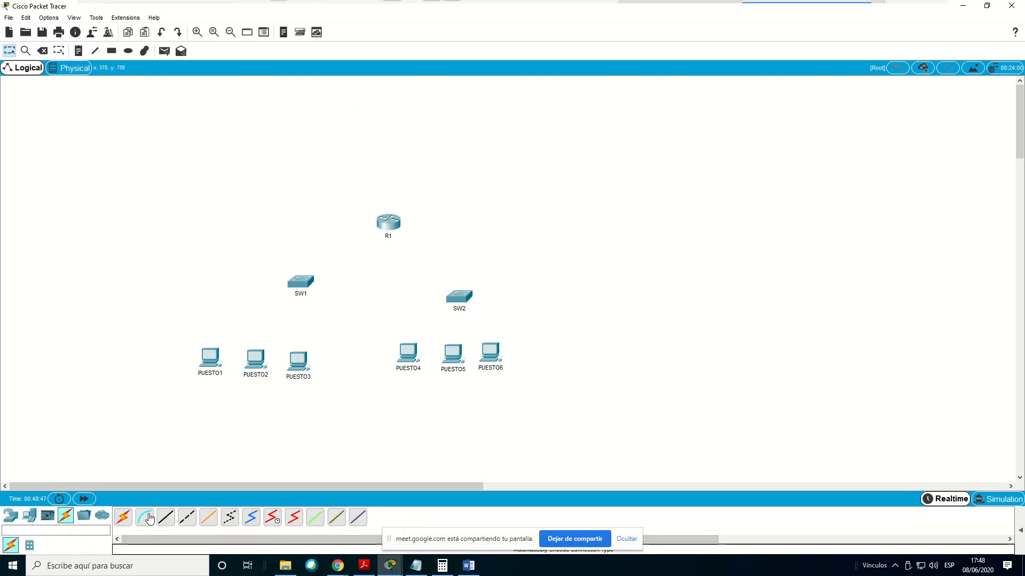
{"action": "left_click", "coordinate": [166, 517]}
{"action": "left_click", "coordinate": [386, 223]}
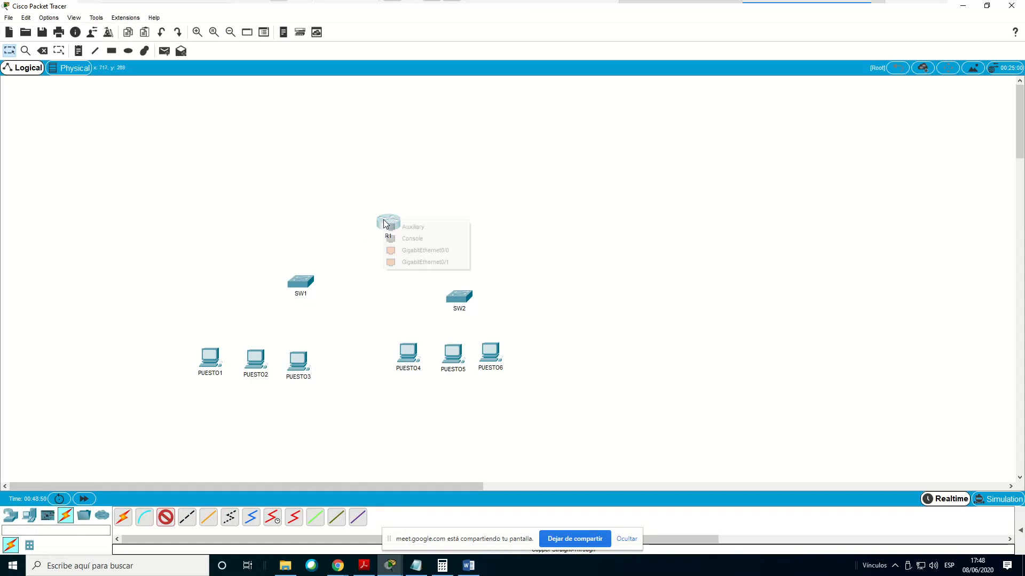
{"action": "left_click", "coordinate": [413, 251]}
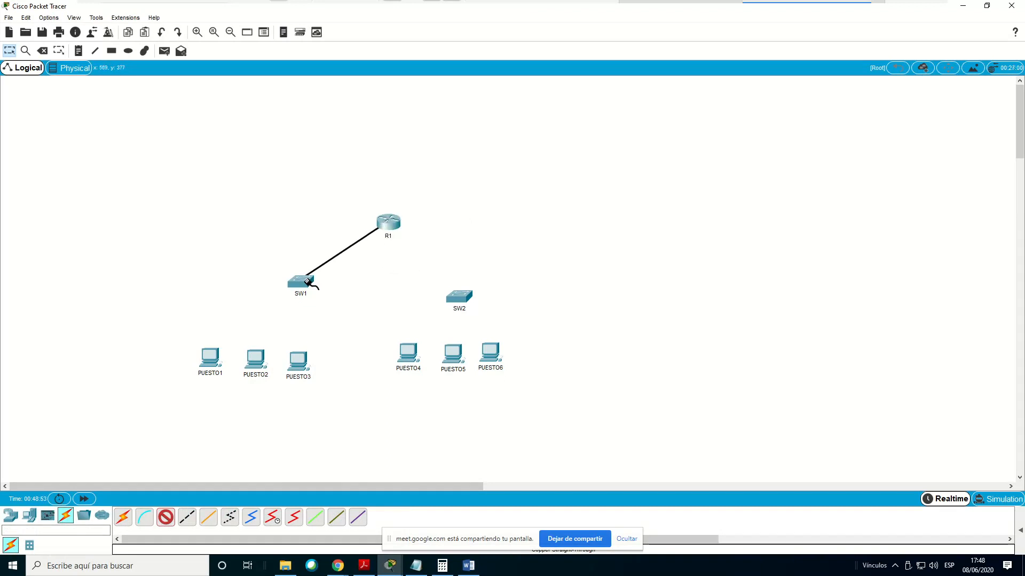
{"action": "left_click", "coordinate": [308, 281]}
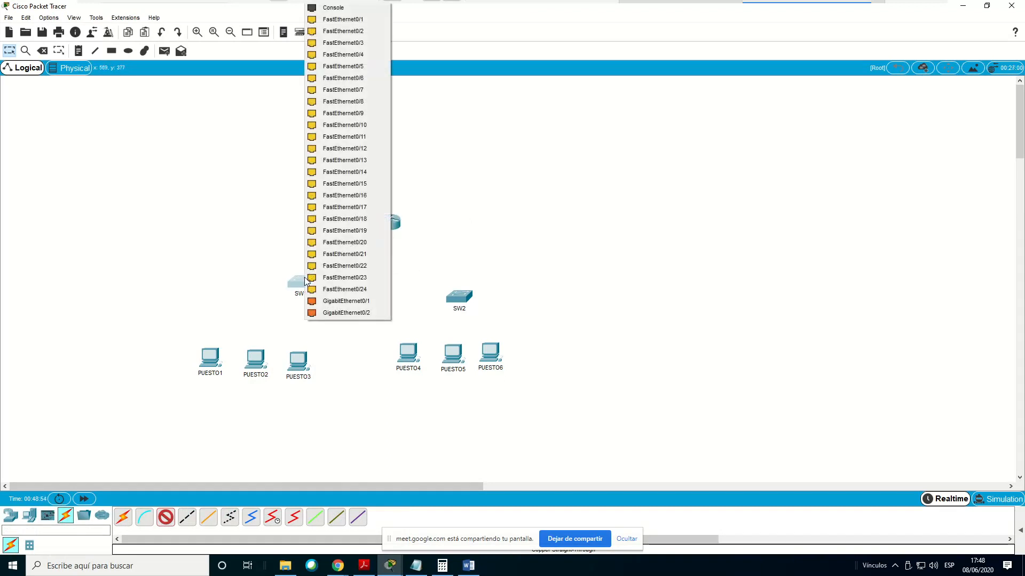
{"action": "left_click", "coordinate": [346, 302]}
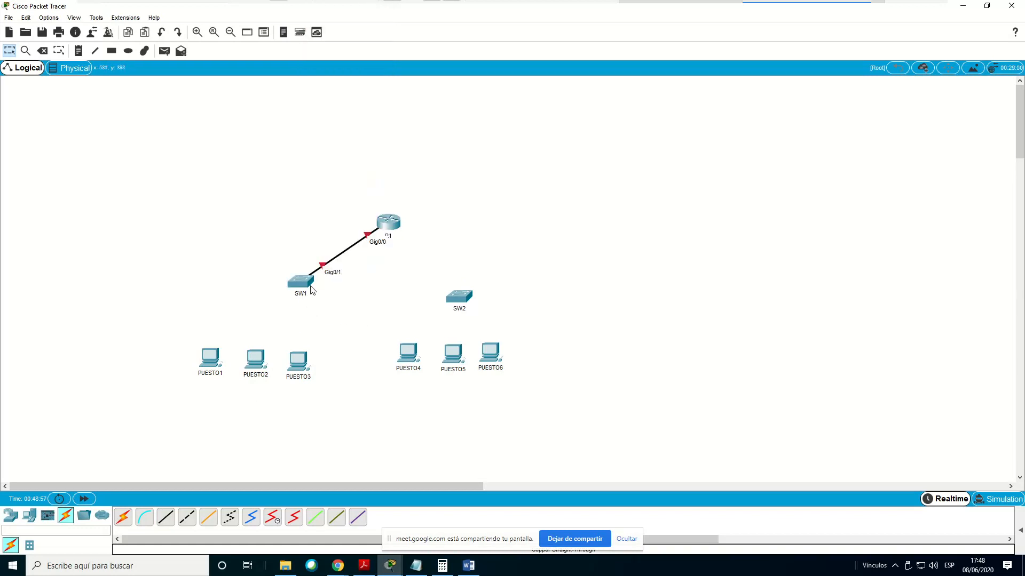
Connect R1's GigabitEthernet0/1 to SW2's GigabitEthernet0/1 with a copper straight-through cable
{"action": "mouse_move", "coordinate": [303, 274]}
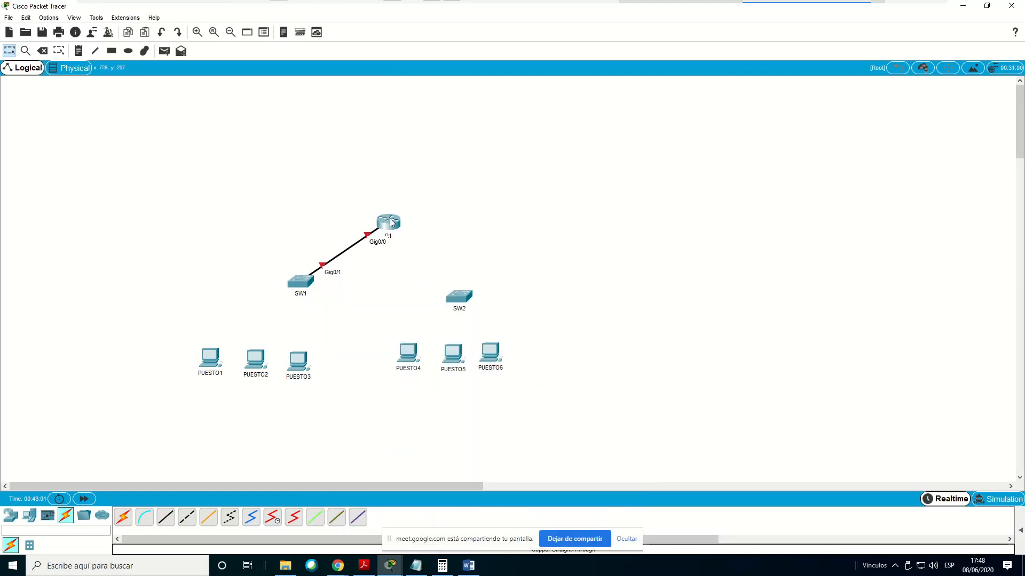
{"action": "left_click", "coordinate": [165, 517]}
{"action": "left_click", "coordinate": [398, 223]}
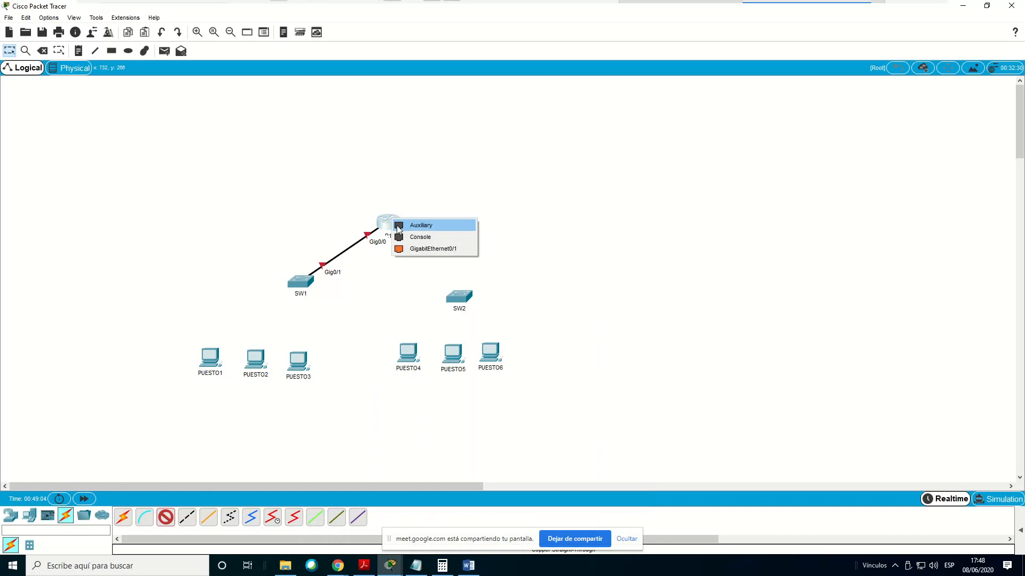
{"action": "left_click", "coordinate": [429, 249]}
{"action": "left_click", "coordinate": [459, 297]}
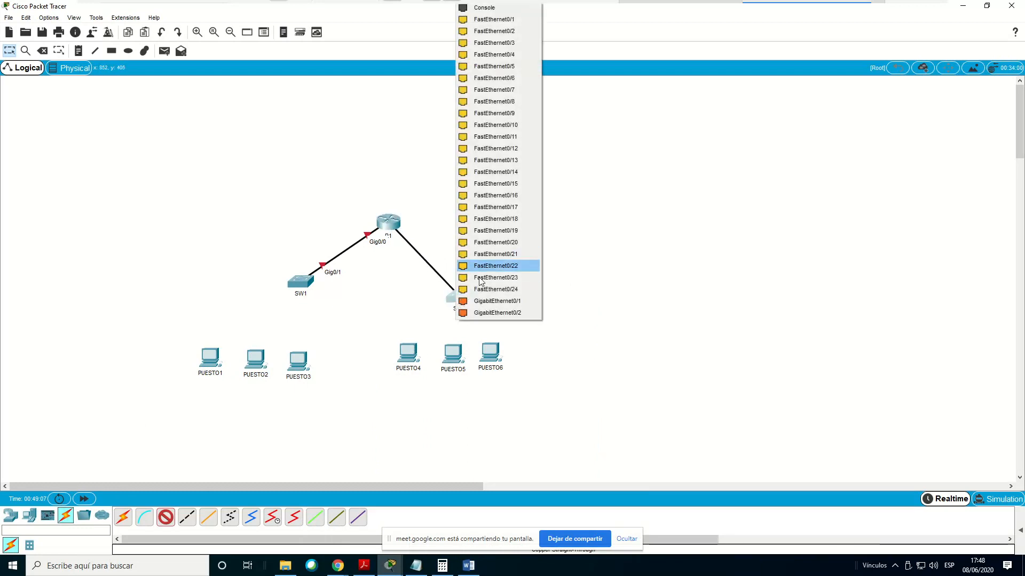
{"action": "left_click", "coordinate": [487, 302]}
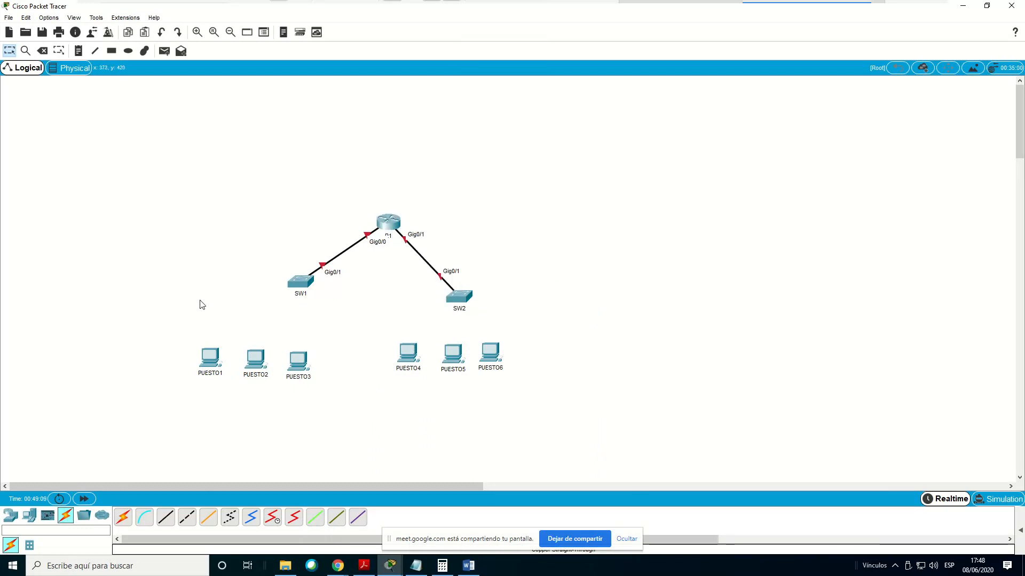
Connect FastEthernet0 of PUESTO1 to FastEthernet0/1 of SW1 with a copper straight-through cable
{"action": "left_click", "coordinate": [165, 521]}
{"action": "left_click", "coordinate": [213, 355]}
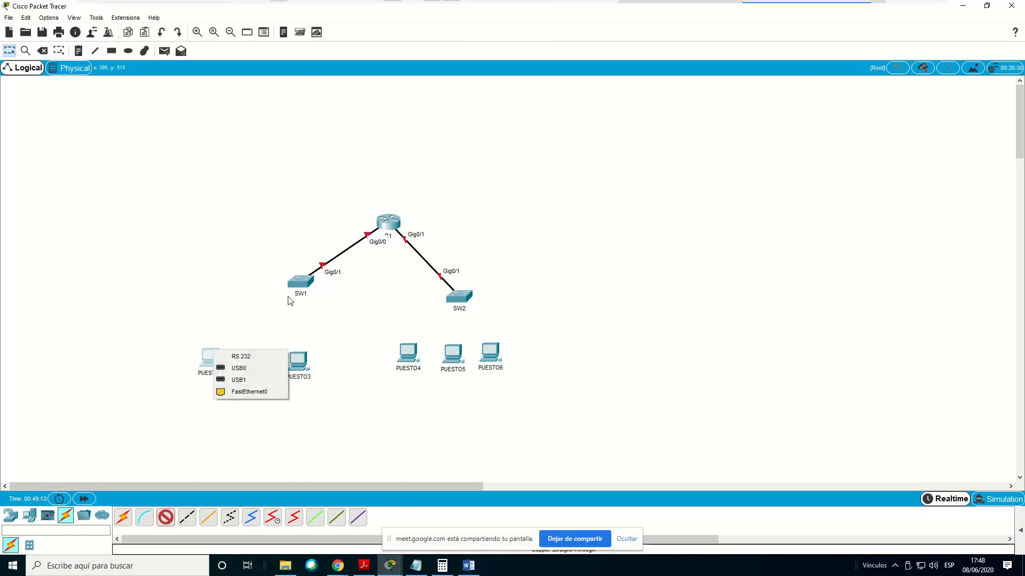
{"action": "left_click", "coordinate": [238, 394]}
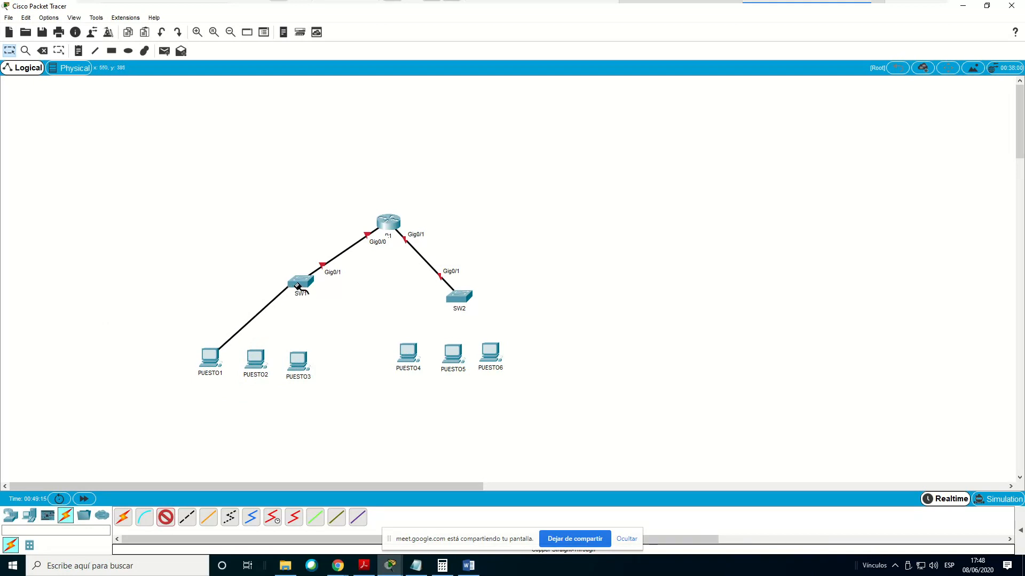
{"action": "left_click", "coordinate": [297, 285]}
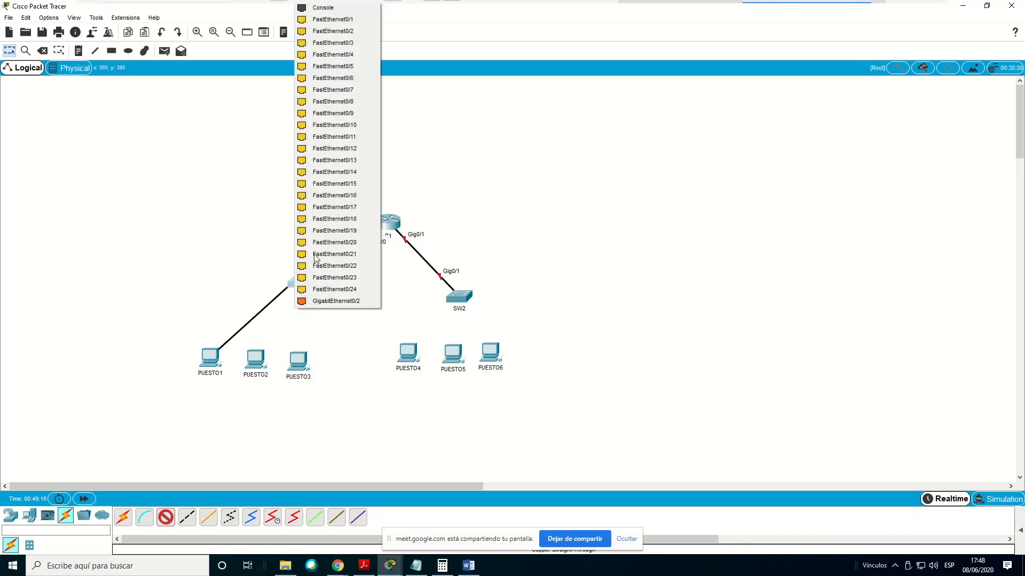
{"action": "left_click", "coordinate": [337, 20]}
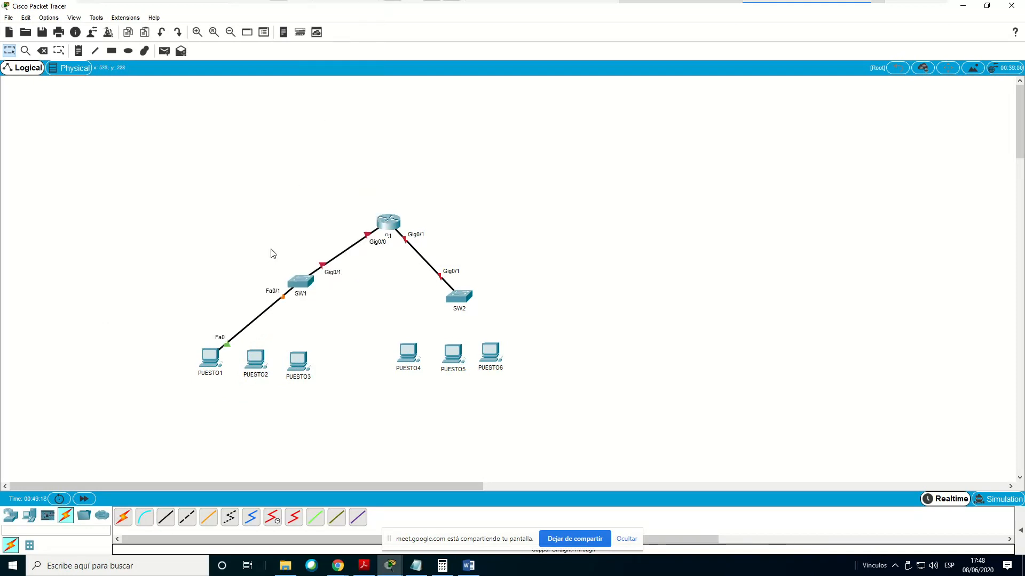
{"action": "left_click", "coordinate": [266, 349]}
{"action": "left_click", "coordinate": [279, 395]}
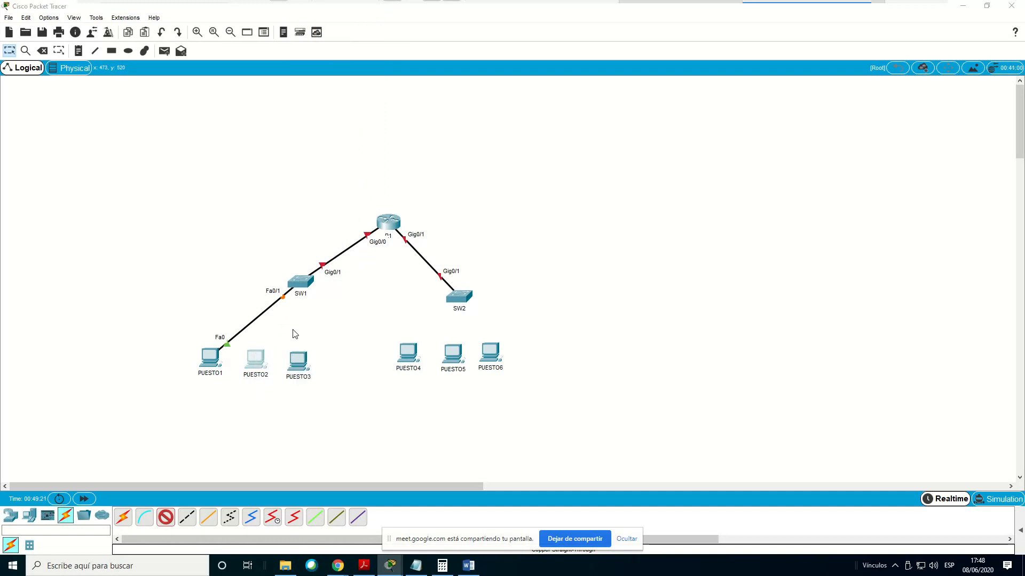
{"action": "left_click", "coordinate": [565, 300]}
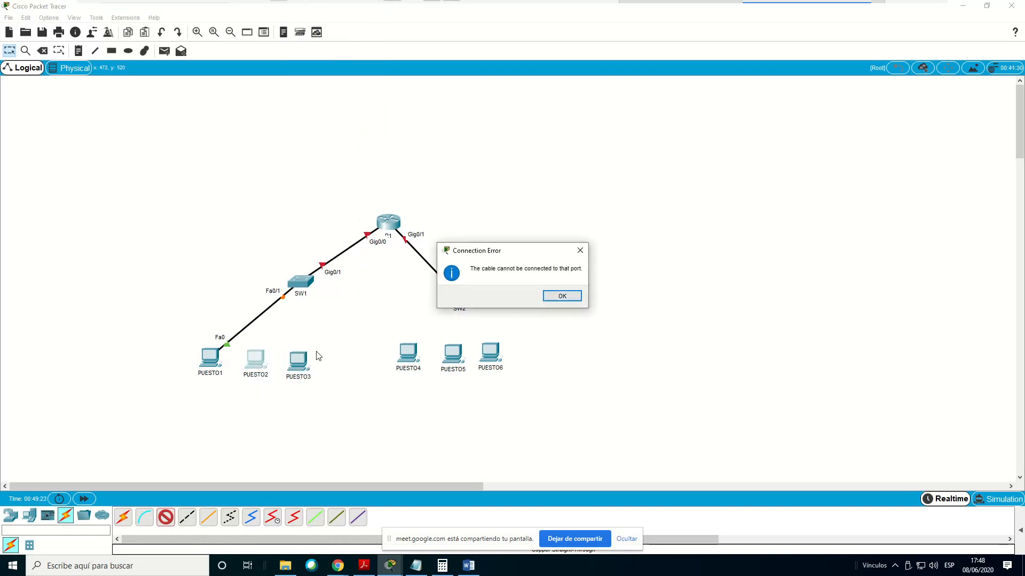
{"action": "left_click", "coordinate": [556, 300]}
Connect FastEthernet0 of PUESTO2 to FastEthernet0/2 of SW1 with a copper straight-through cable
{"action": "left_click", "coordinate": [253, 359]}
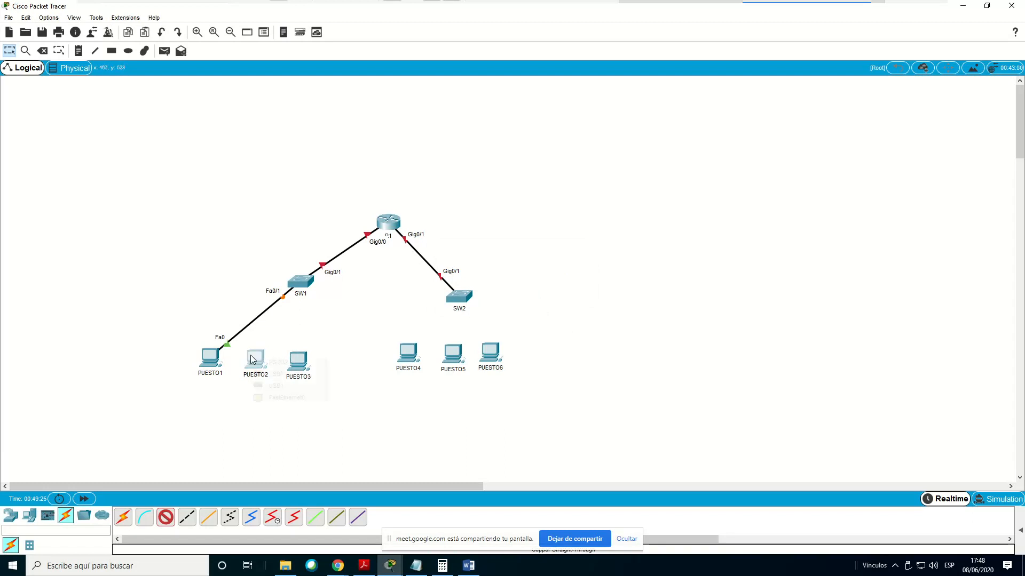
{"action": "left_click", "coordinate": [280, 398]}
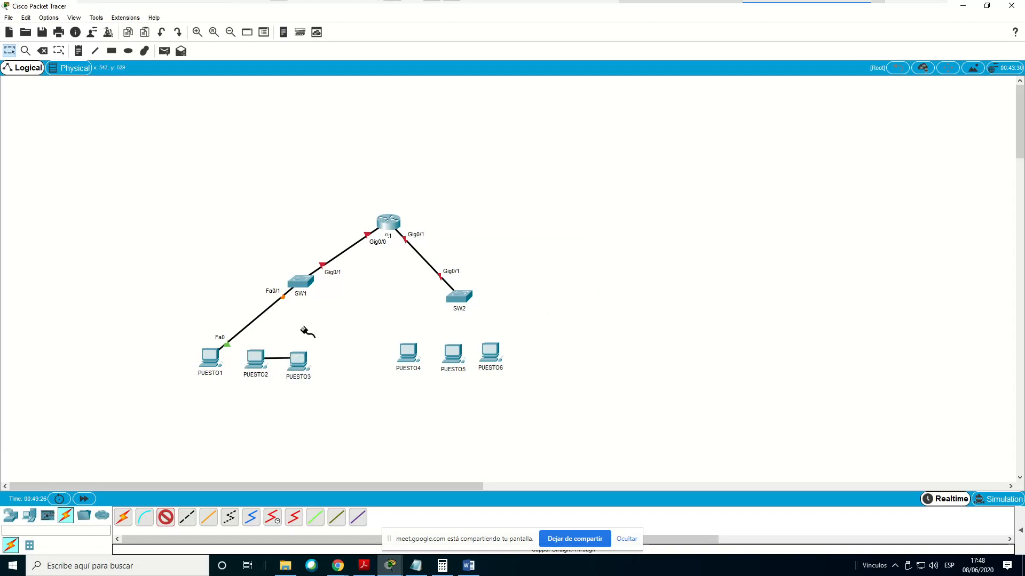
{"action": "left_click", "coordinate": [303, 284]}
{"action": "left_click", "coordinate": [334, 305]}
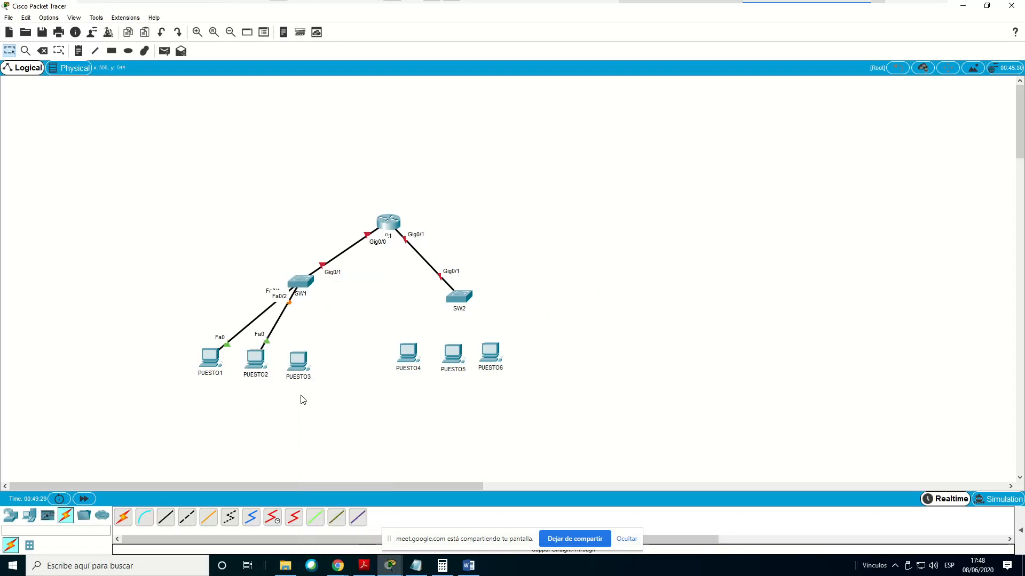
Connect FastEthernet0 of PUESTO3 to FastEthernet0/3 of SW1 with a copper straight-through cable and hide all pop-up notifications
{"action": "left_click", "coordinate": [166, 517]}
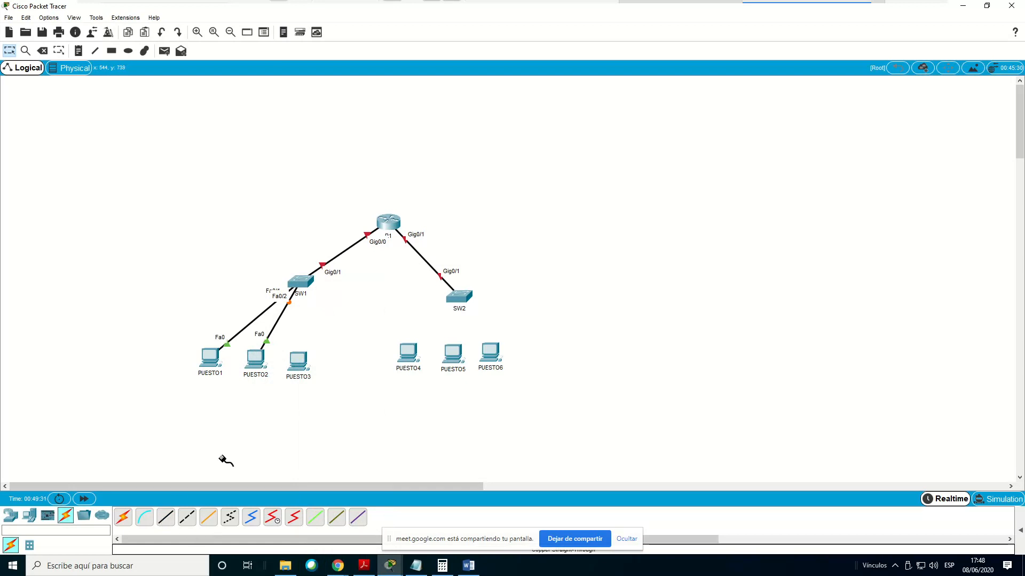
{"action": "left_click", "coordinate": [289, 355]}
{"action": "left_click", "coordinate": [312, 400]}
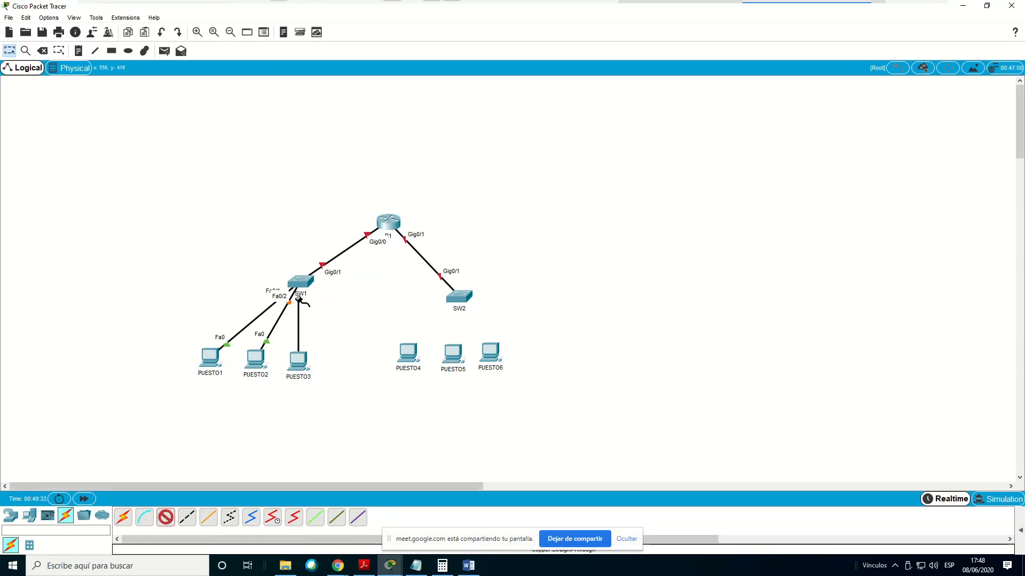
{"action": "left_click", "coordinate": [303, 283]}
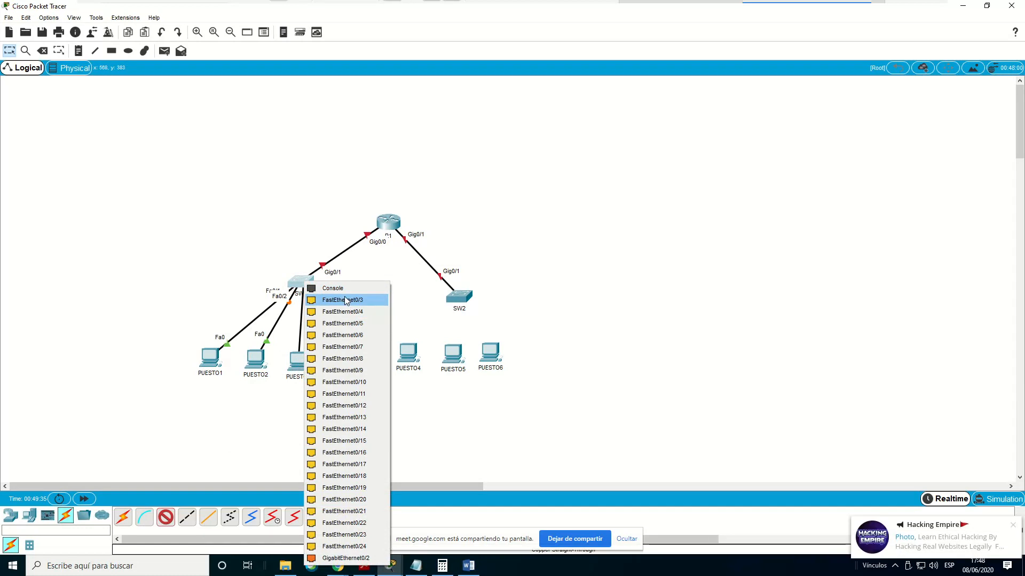
{"action": "left_click", "coordinate": [345, 300]}
{"action": "mouse_move", "coordinate": [968, 468]}
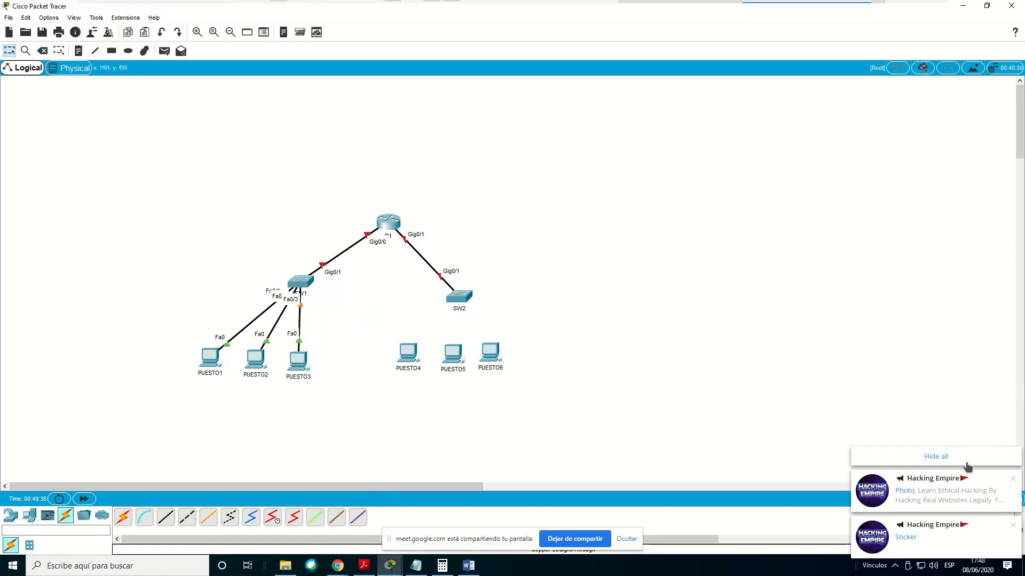
{"action": "left_click", "coordinate": [936, 457]}
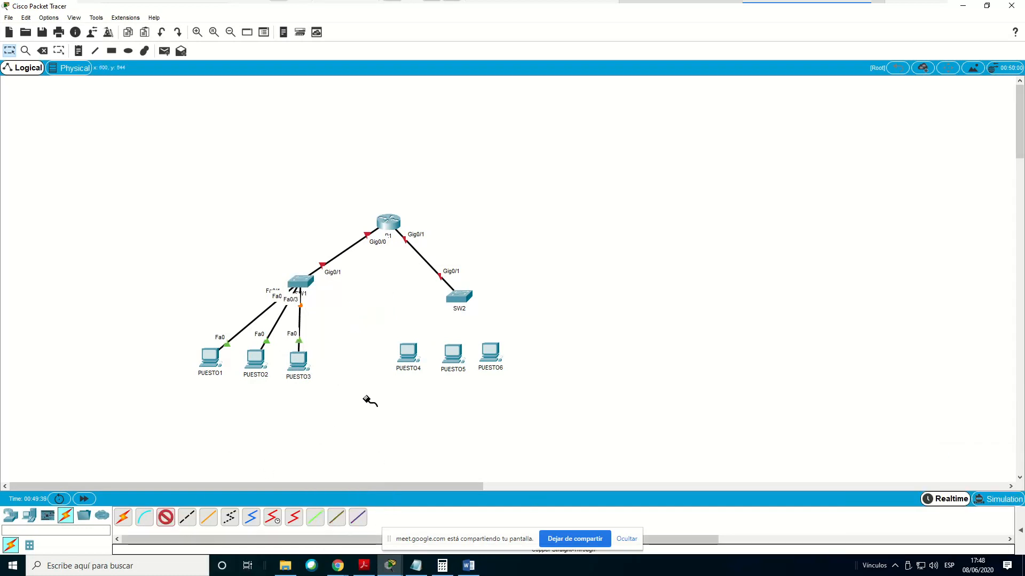
Connect FastEthernet0 of PUESTO4 to FastEthernet0/1 of SW2 with a copper straight-through cable
{"action": "left_click", "coordinate": [410, 351]}
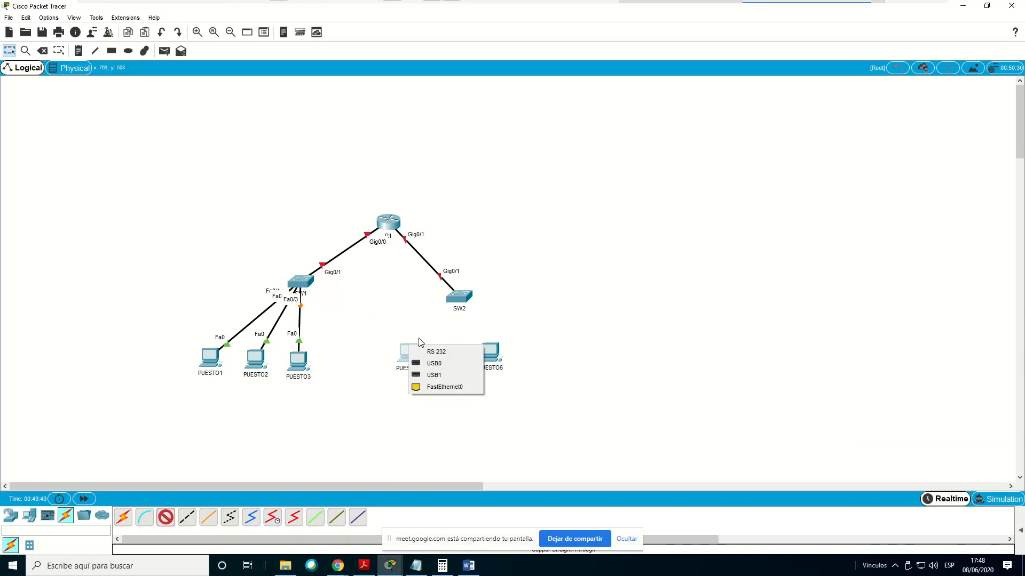
{"action": "left_click", "coordinate": [431, 387]}
{"action": "left_click", "coordinate": [454, 299]}
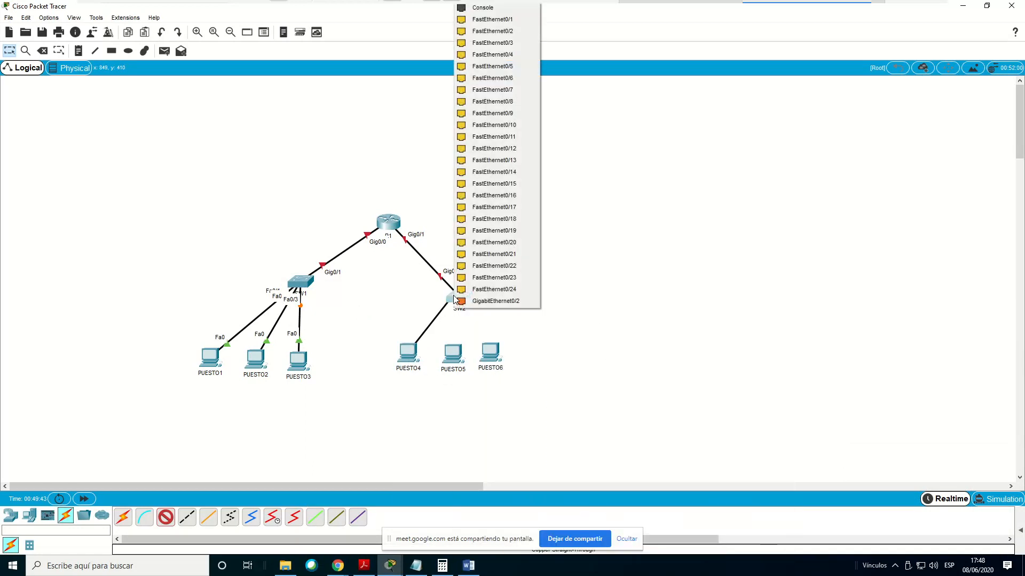
{"action": "left_click", "coordinate": [485, 19]}
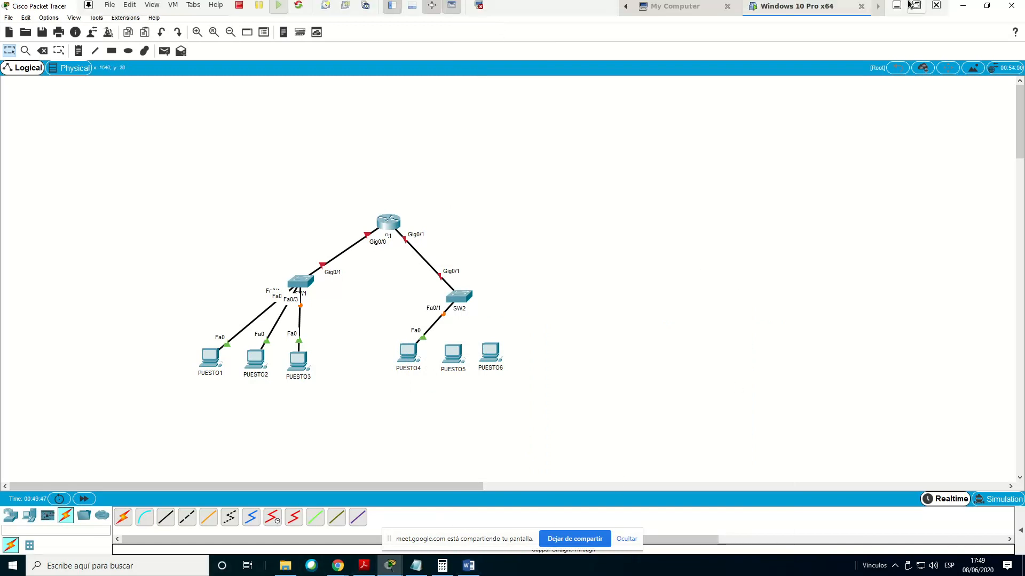
Switch to the host desktop, close Telegram, and return to the Windows 10 Pro x64 virtual machine
{"action": "left_click", "coordinate": [896, 6]}
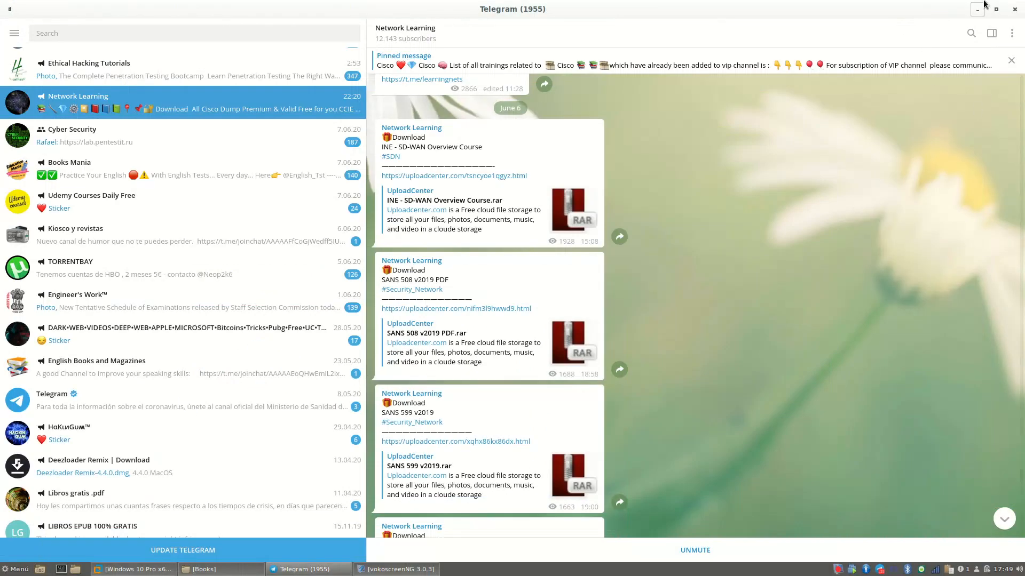
{"action": "left_click", "coordinate": [1014, 9]}
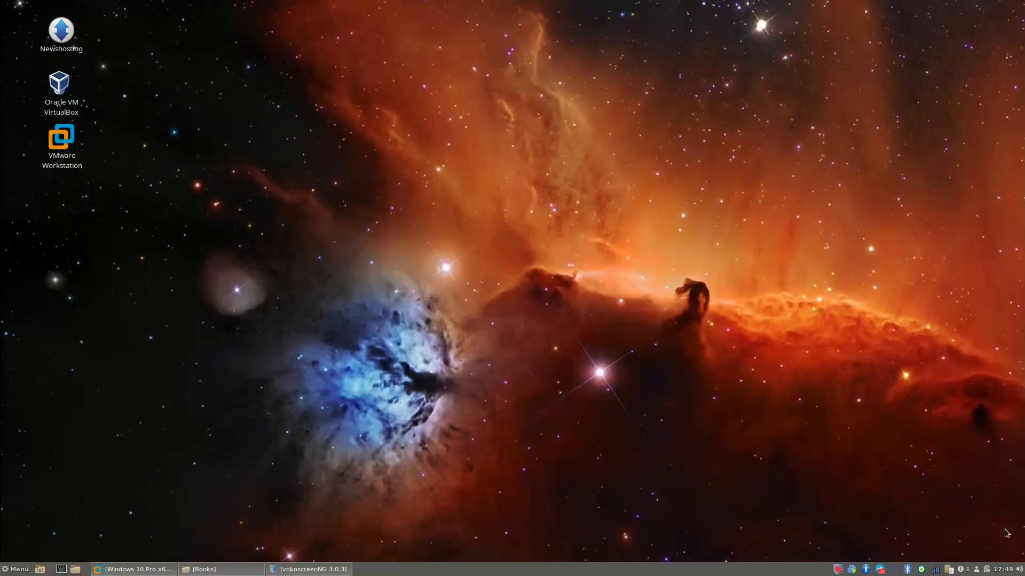
{"action": "right_click", "coordinate": [888, 574]}
{"action": "left_click", "coordinate": [903, 558]}
{"action": "left_click", "coordinate": [101, 574]}
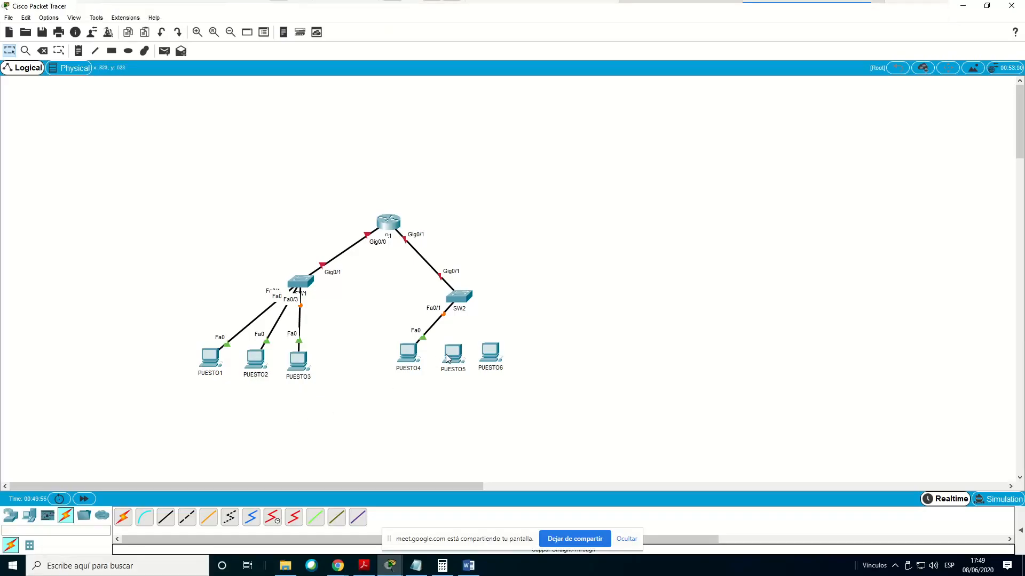
Connect FastEthernet0 of PUESTO5 to FastEthernet0/2 of SW2 with a copper straight-through cable
{"action": "left_click", "coordinate": [165, 517]}
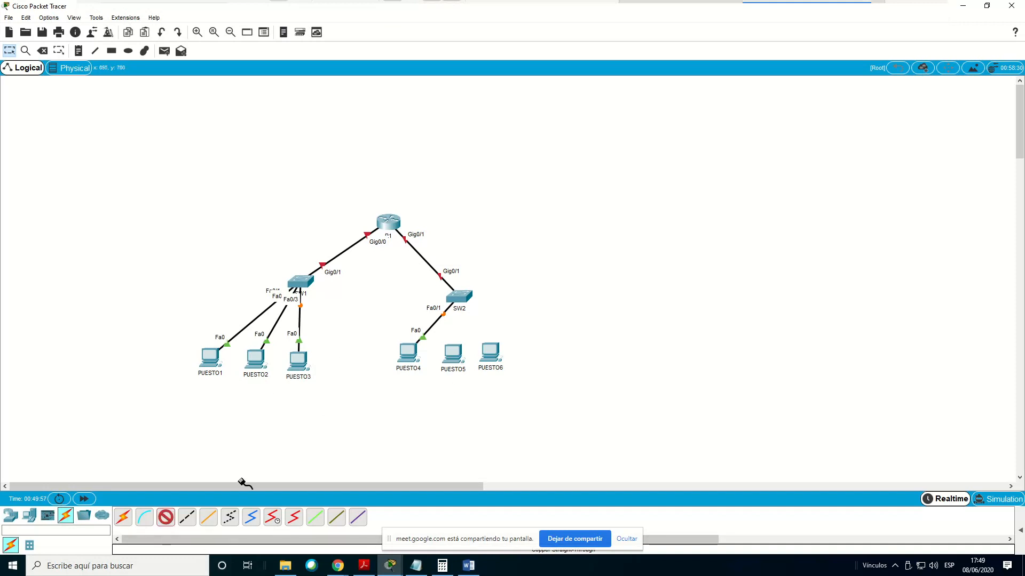
{"action": "left_click", "coordinate": [454, 352]}
{"action": "left_click", "coordinate": [482, 393]}
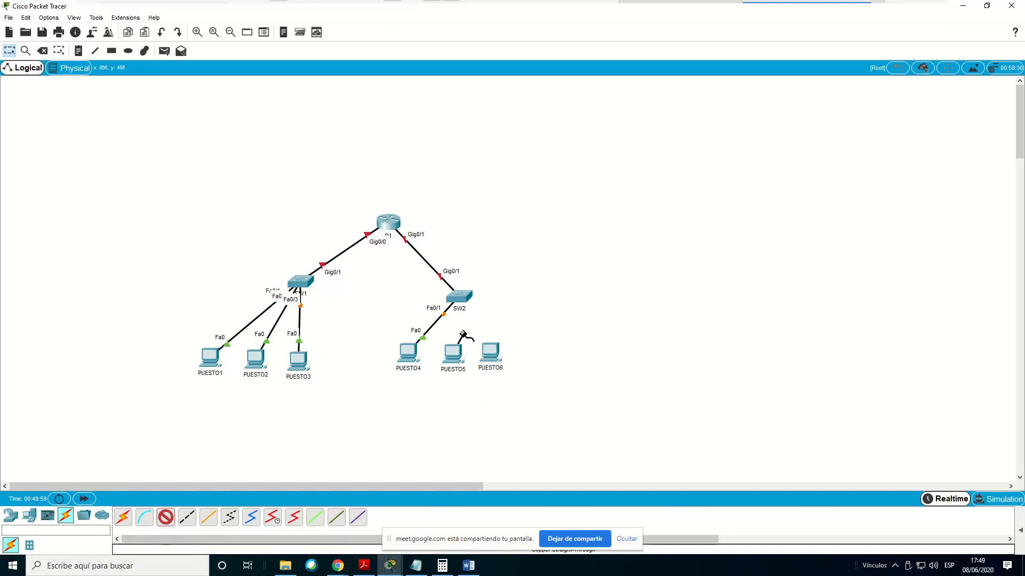
{"action": "left_click", "coordinate": [458, 296]}
{"action": "left_click", "coordinate": [492, 19]}
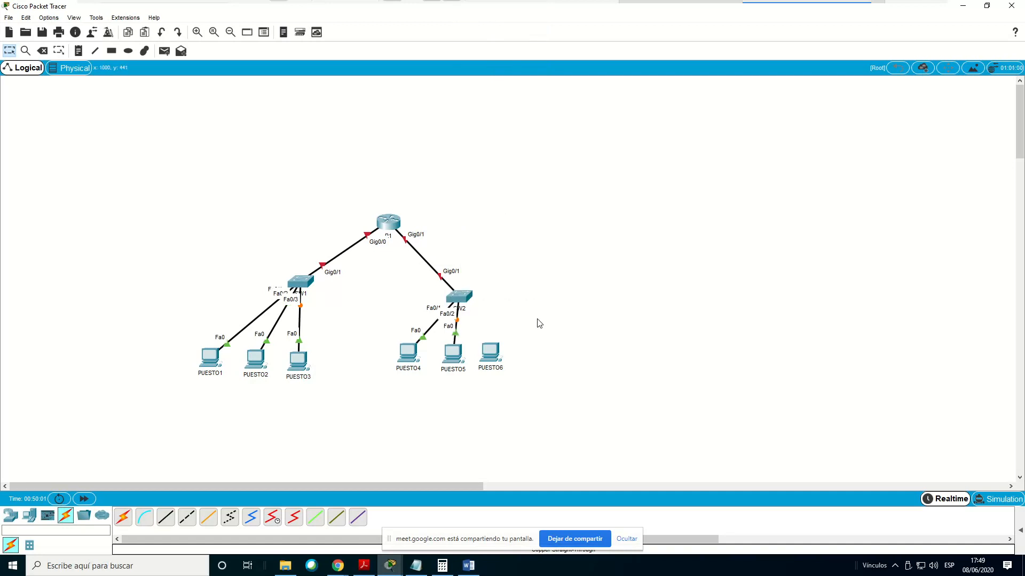
Connect FastEthernet0 of PUESTO6 to FastEthernet0/3 of SW2 with a copper straight-through cable
{"action": "left_click", "coordinate": [165, 517]}
{"action": "left_click", "coordinate": [490, 354]}
{"action": "left_click", "coordinate": [510, 391]}
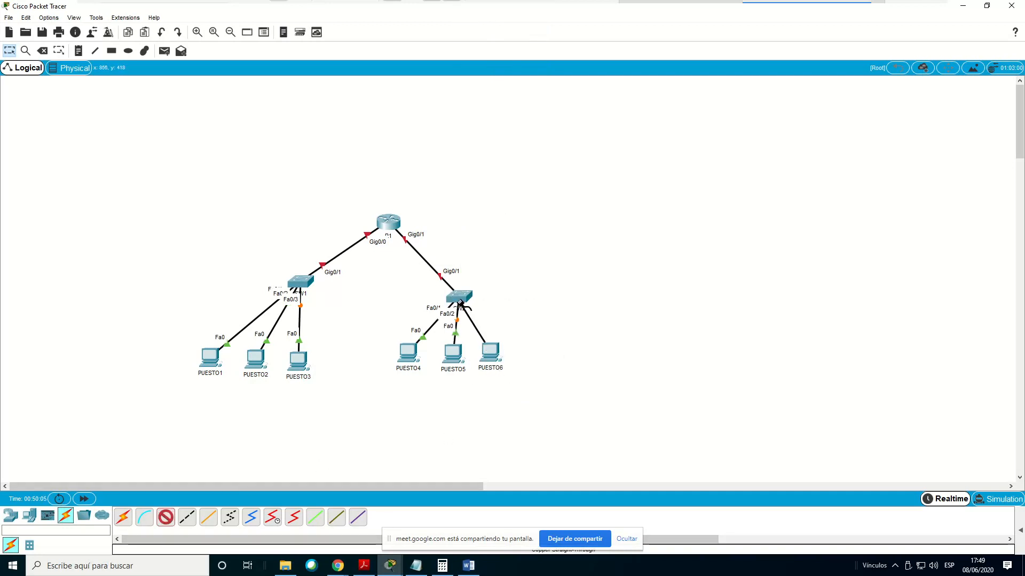
{"action": "left_click", "coordinate": [458, 297]}
{"action": "left_click", "coordinate": [484, 32]}
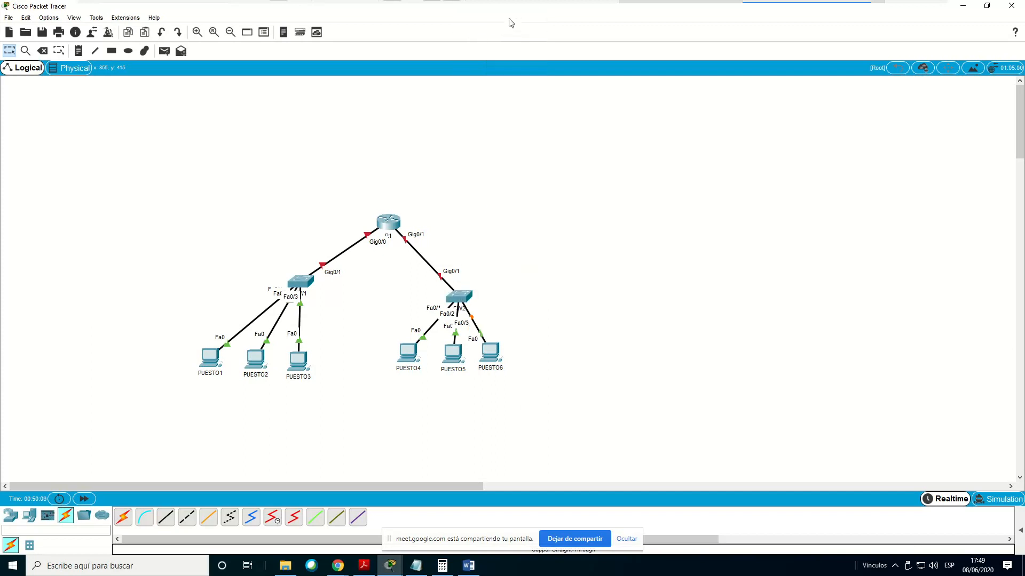
Spread PUESTO2 to PUESTO6 further apart around their switches to separate the links and port labels
{"action": "left_click_drag", "start_coordinate": [495, 362], "coordinate": [468, 366]}
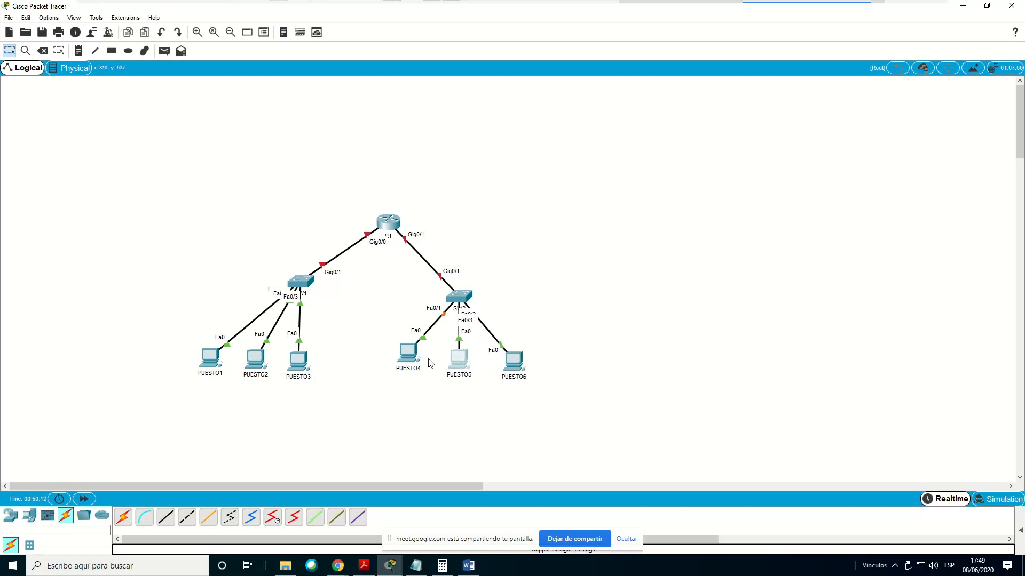
{"action": "left_click_drag", "start_coordinate": [407, 356], "coordinate": [402, 364]}
{"action": "left_click_drag", "start_coordinate": [309, 365], "coordinate": [326, 348]}
{"action": "left_click_drag", "start_coordinate": [259, 360], "coordinate": [271, 357]}
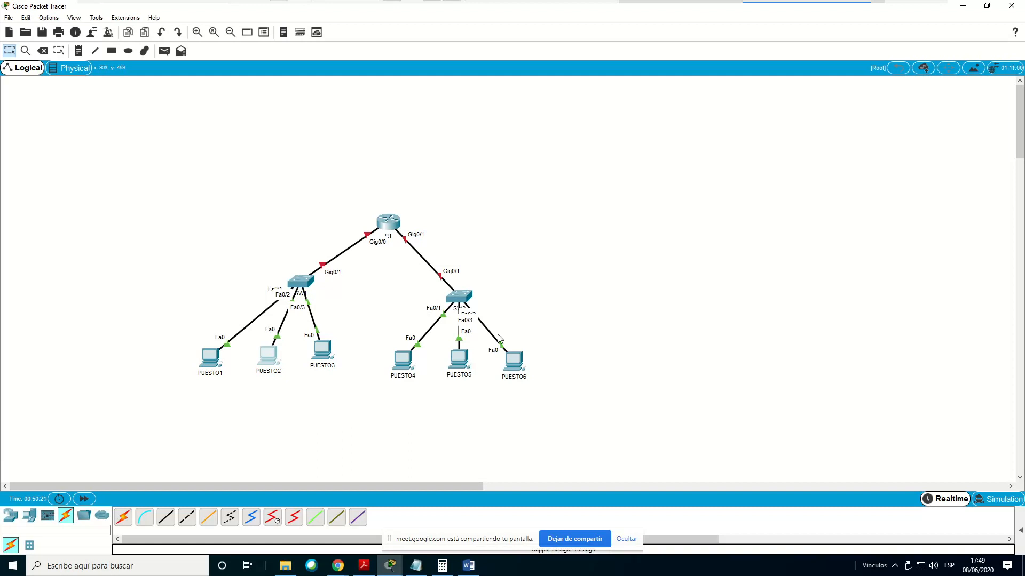
{"action": "left_click_drag", "start_coordinate": [521, 362], "coordinate": [555, 353]}
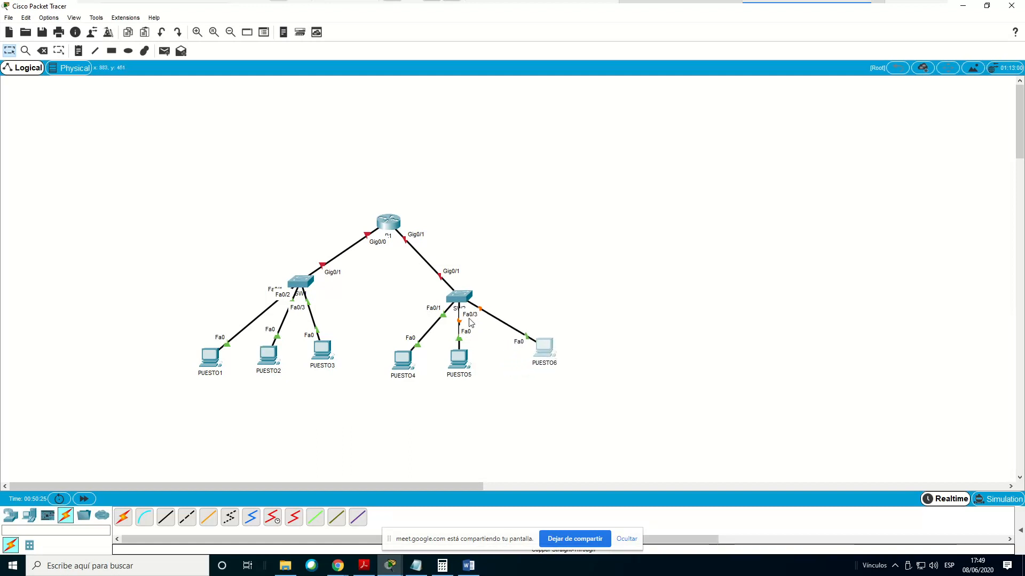
{"action": "left_click_drag", "start_coordinate": [550, 353], "coordinate": [566, 331]}
{"action": "left_click", "coordinate": [466, 367]}
{"action": "left_click_drag", "start_coordinate": [464, 362], "coordinate": [465, 367]}
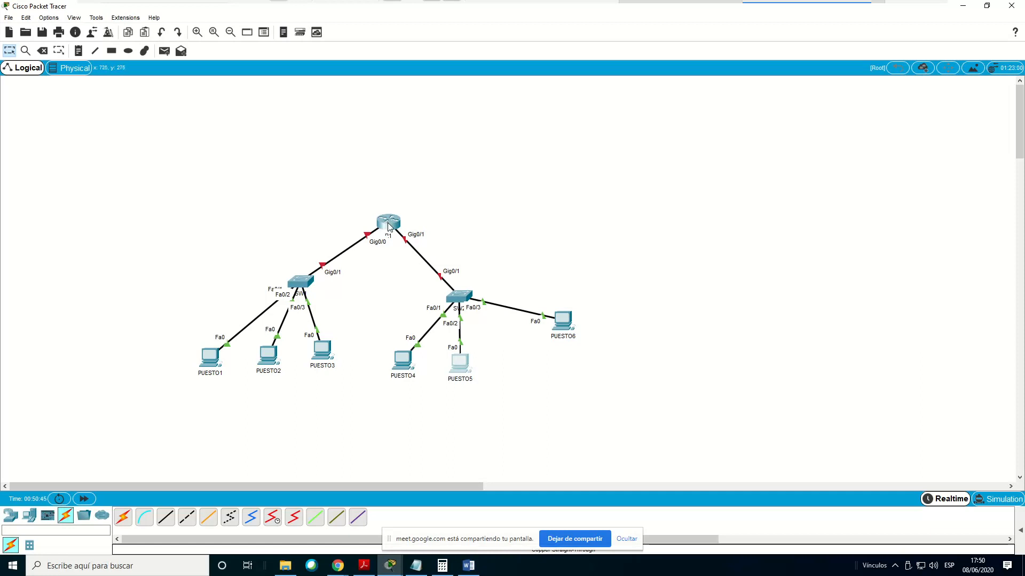
{"action": "mouse_move", "coordinate": [388, 227]}
{"action": "left_click_drag", "start_coordinate": [327, 357], "coordinate": [337, 374]}
Open the command-line interface of router R1, and move and widen its window
{"action": "left_click", "coordinate": [389, 224]}
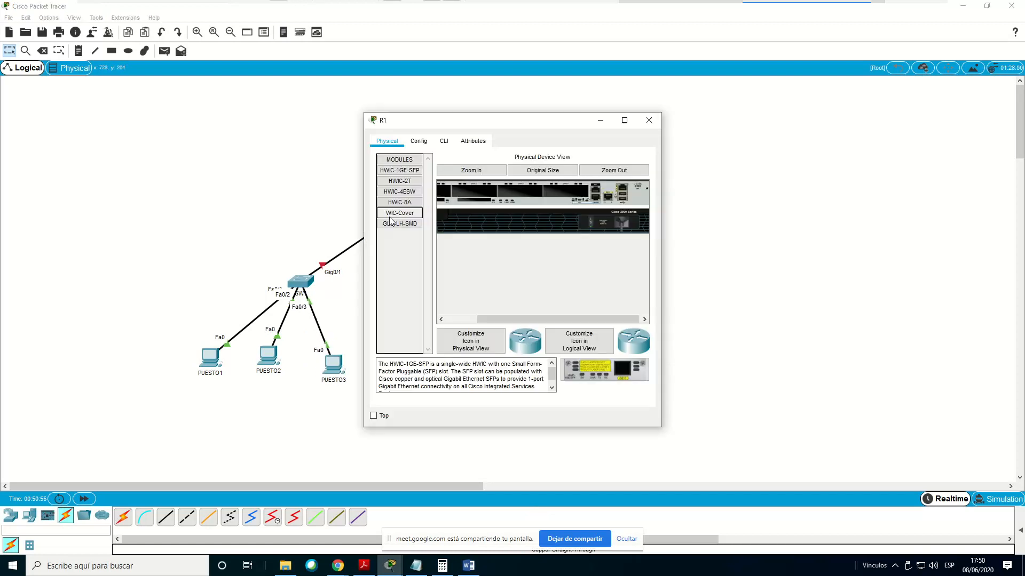
{"action": "left_click", "coordinate": [444, 140]}
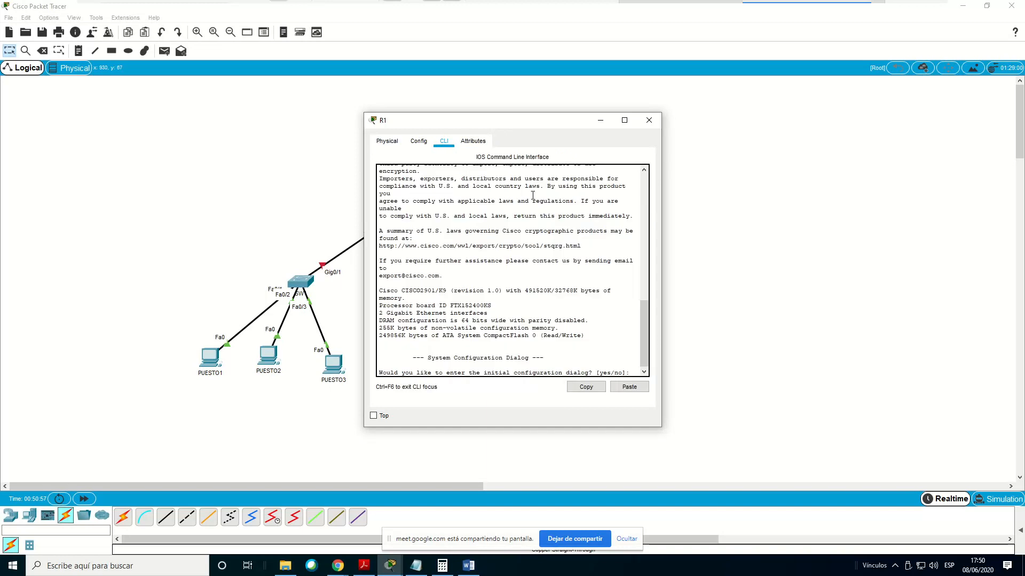
{"action": "left_click_drag", "start_coordinate": [468, 120], "coordinate": [332, 54]}
{"action": "left_click_drag", "start_coordinate": [524, 347], "coordinate": [669, 347]}
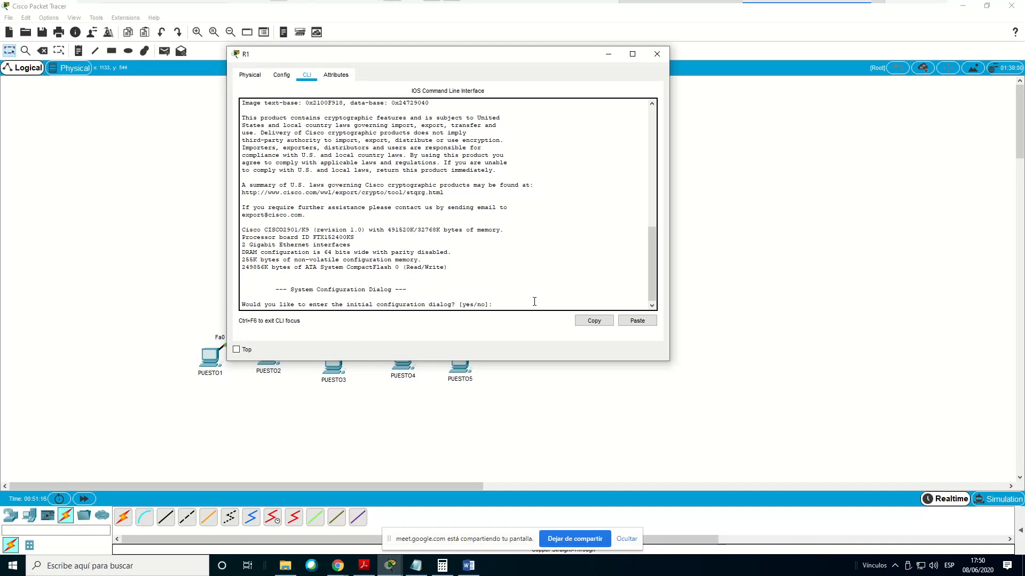
Answer NO to R1's initial configuration dialog and enter privileged mode with the enable command
{"action": "type", "text": "NO"}
{"action": "key", "text": "Return"}
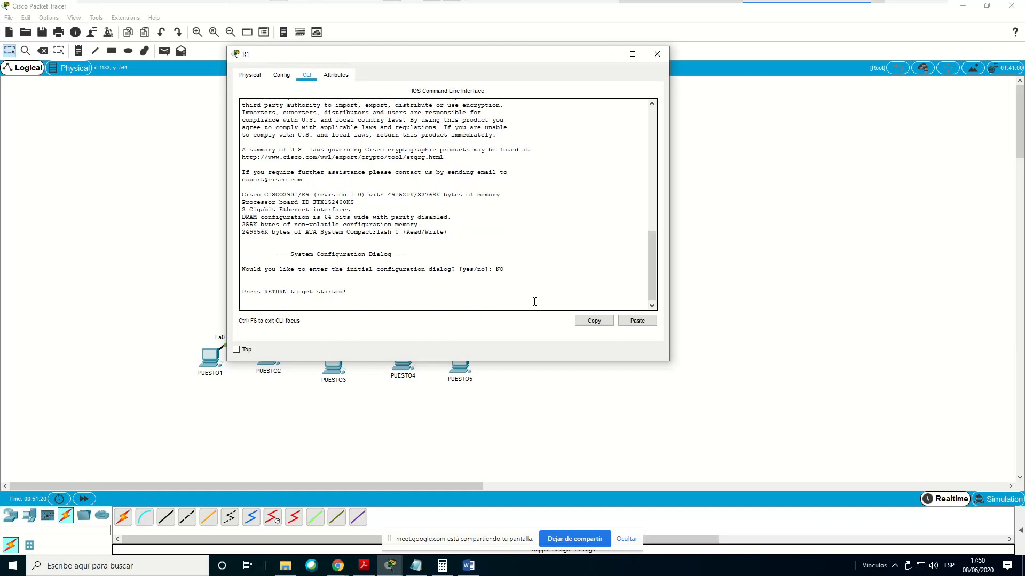
{"action": "key", "text": "Return"}
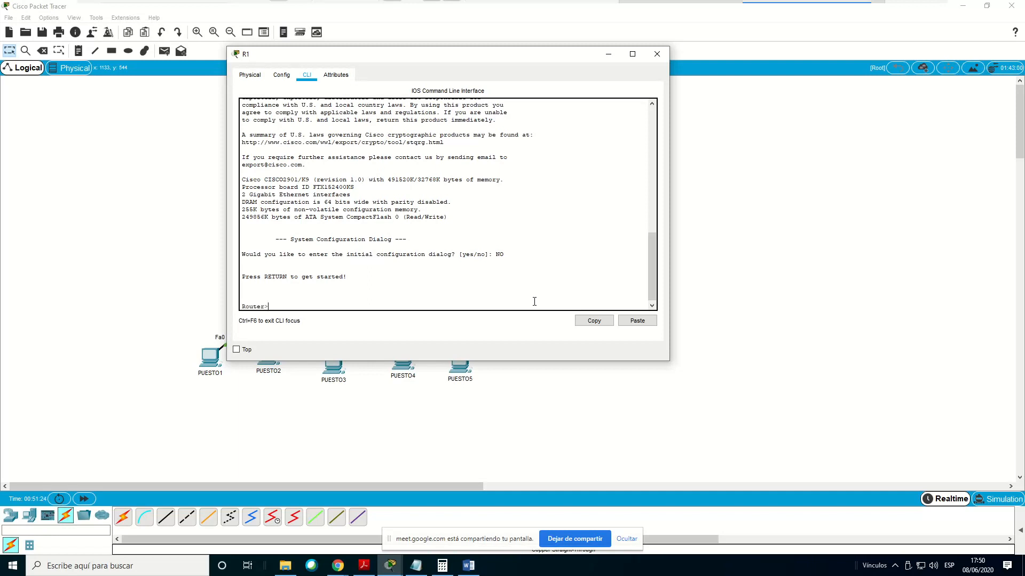
{"action": "type", "text": "ena"}
{"action": "key", "text": "Tab"}
{"action": "key", "text": "Return"}
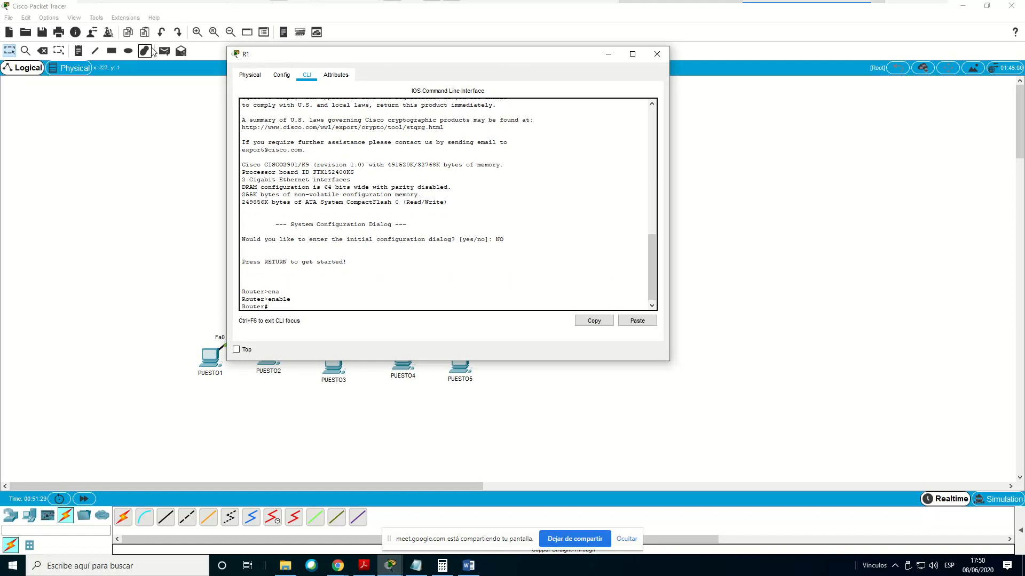
Set the CLI font size to 14 in the preferences, apply it and close the dialog
{"action": "left_click", "coordinate": [48, 19]}
{"action": "left_click", "coordinate": [66, 30]}
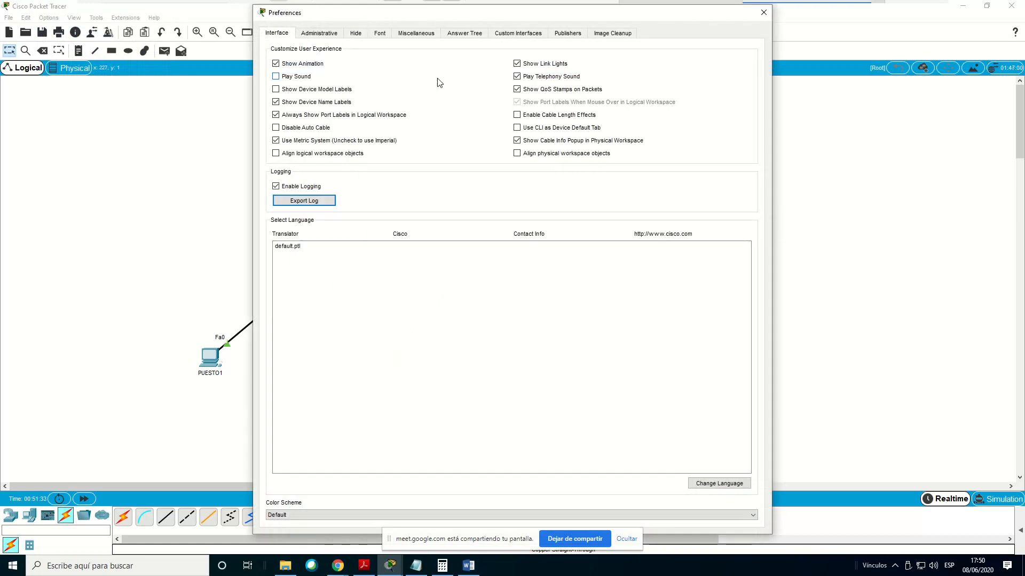
{"action": "left_click", "coordinate": [380, 33]}
{"action": "left_click", "coordinate": [663, 156]}
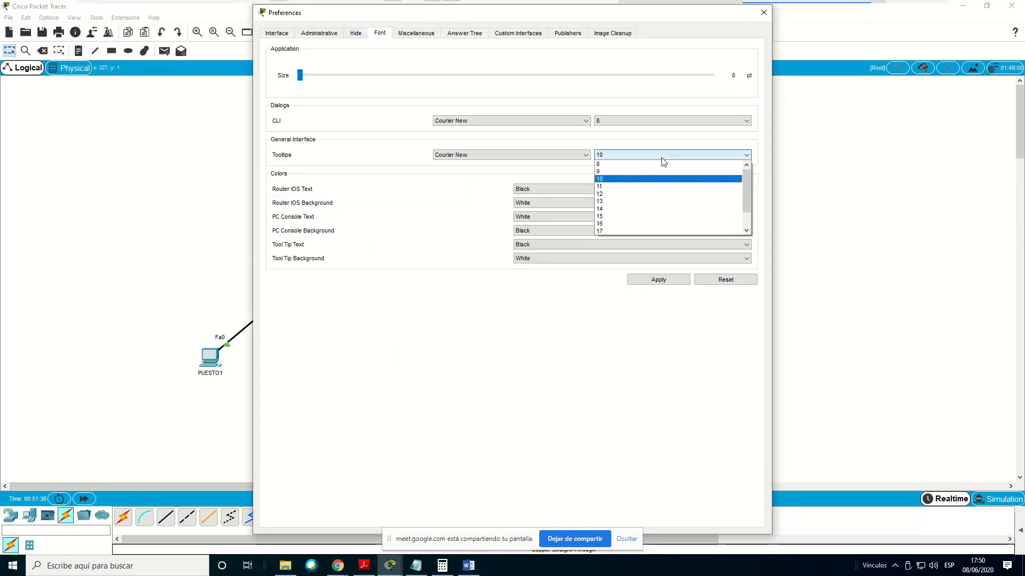
{"action": "left_click", "coordinate": [663, 124]}
{"action": "left_click", "coordinate": [663, 124]}
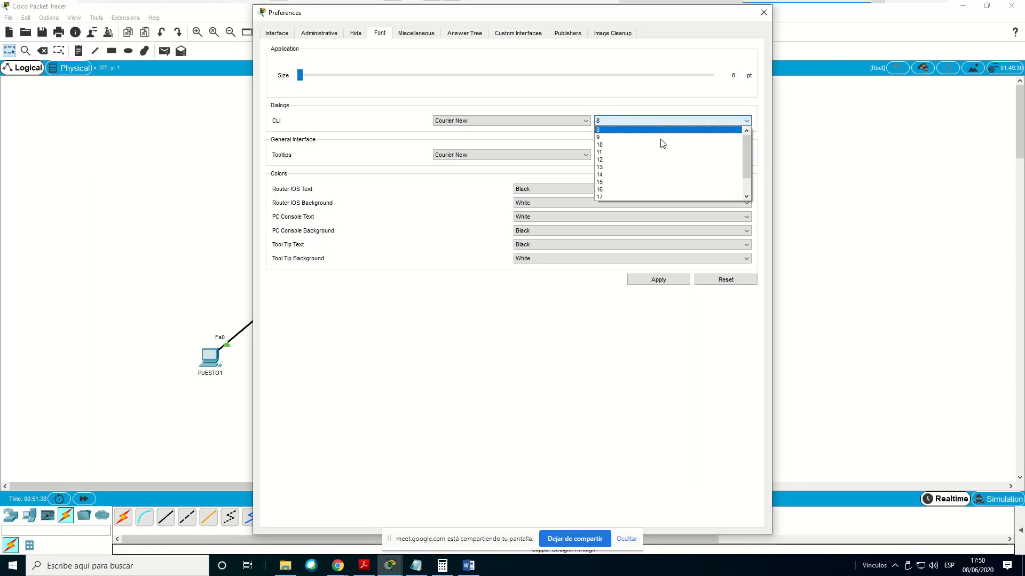
{"action": "left_click", "coordinate": [653, 175]}
{"action": "left_click", "coordinate": [674, 281]}
{"action": "left_click", "coordinate": [763, 12]}
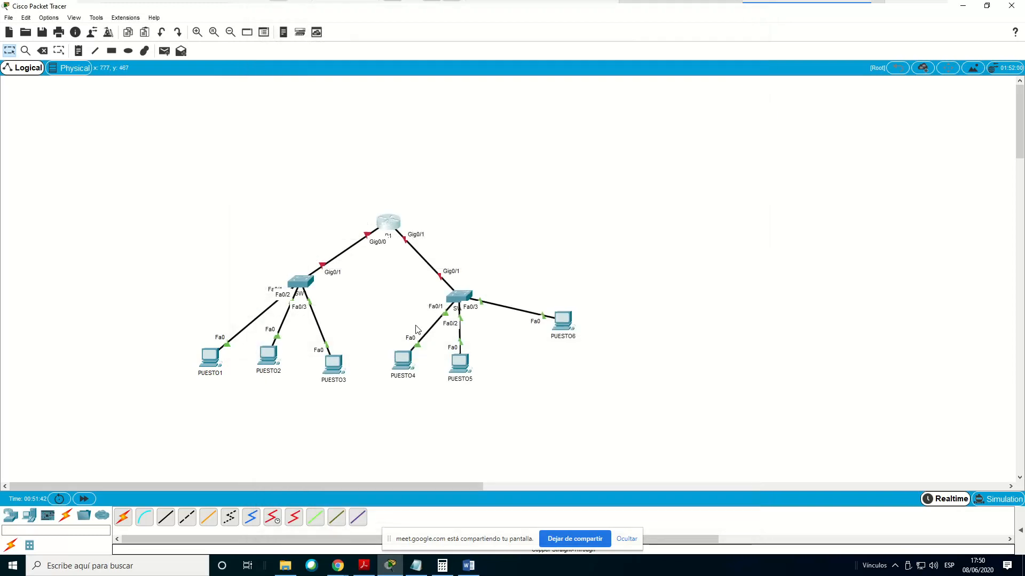
Reopen router R1's command-line interface, widen its window and move it
{"action": "left_click", "coordinate": [395, 227]}
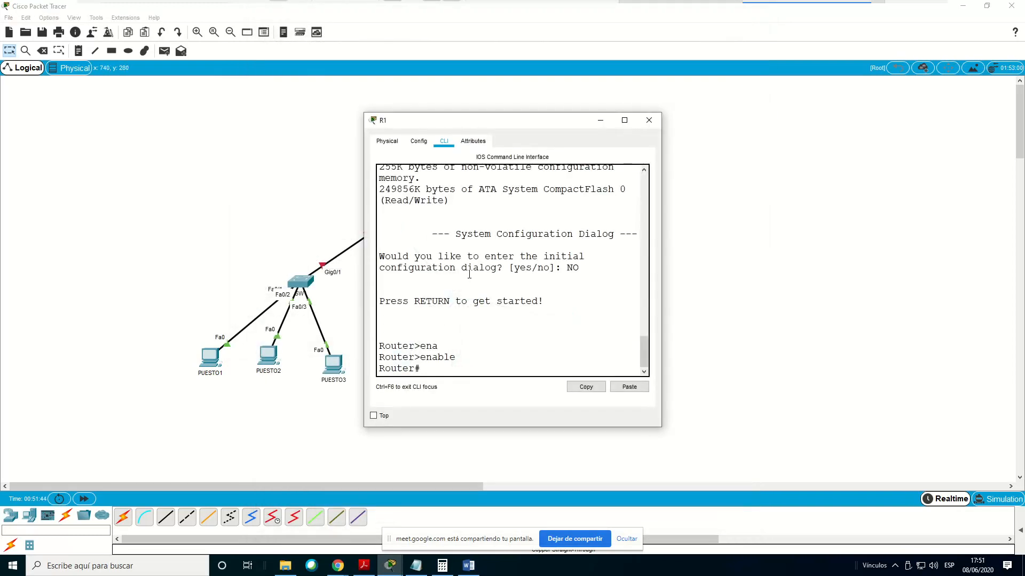
{"action": "left_click_drag", "start_coordinate": [662, 242], "coordinate": [925, 245]}
{"action": "left_click_drag", "start_coordinate": [671, 124], "coordinate": [517, 75]}
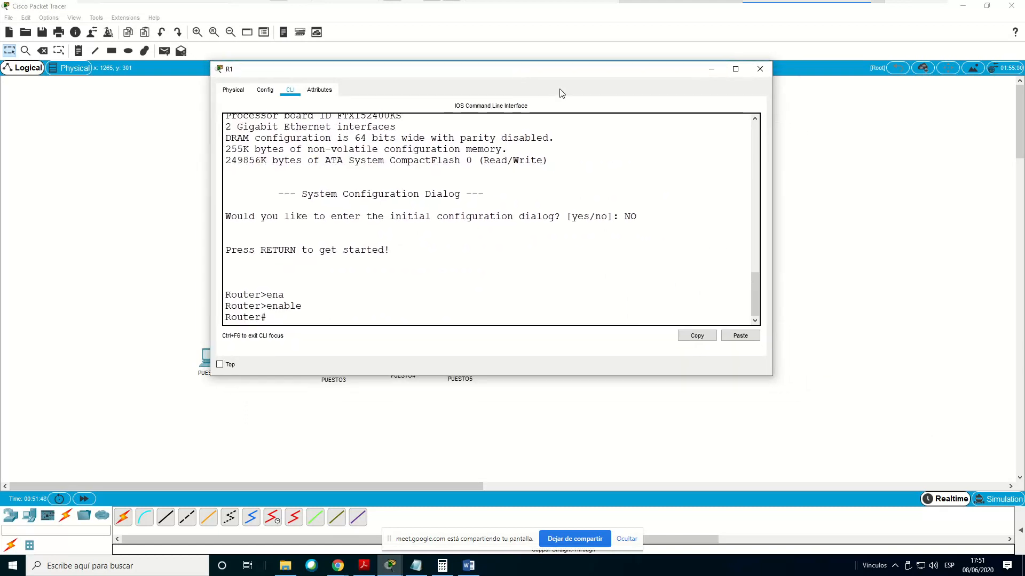
Enter global configuration mode on R1 with the configure terminal command
{"action": "left_click", "coordinate": [545, 310]}
{"action": "type", "text": "confi"}
{"action": "key", "text": "Tab"}
{"action": "type", "text": "t"}
{"action": "key", "text": "Tab"}
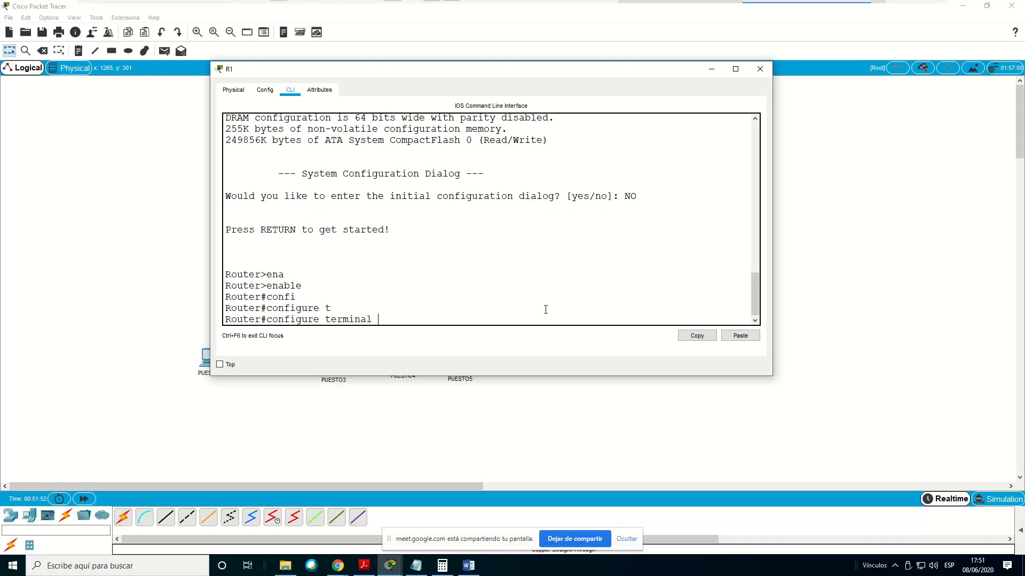
{"action": "key", "text": "Return"}
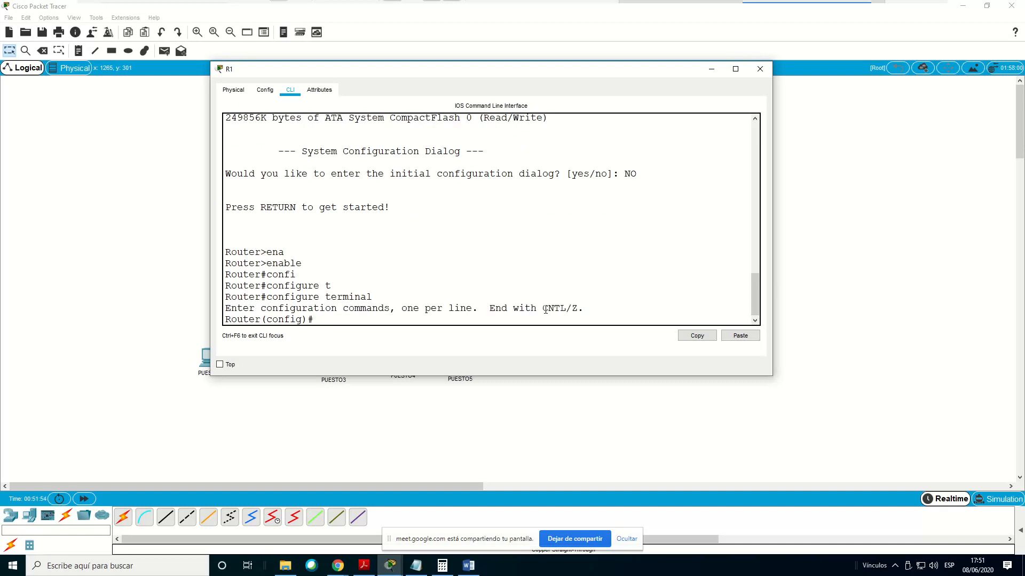
Set the router's hostname to R1 with the hostname command
{"action": "type", "text": "host"}
{"action": "key", "text": "Tab"}
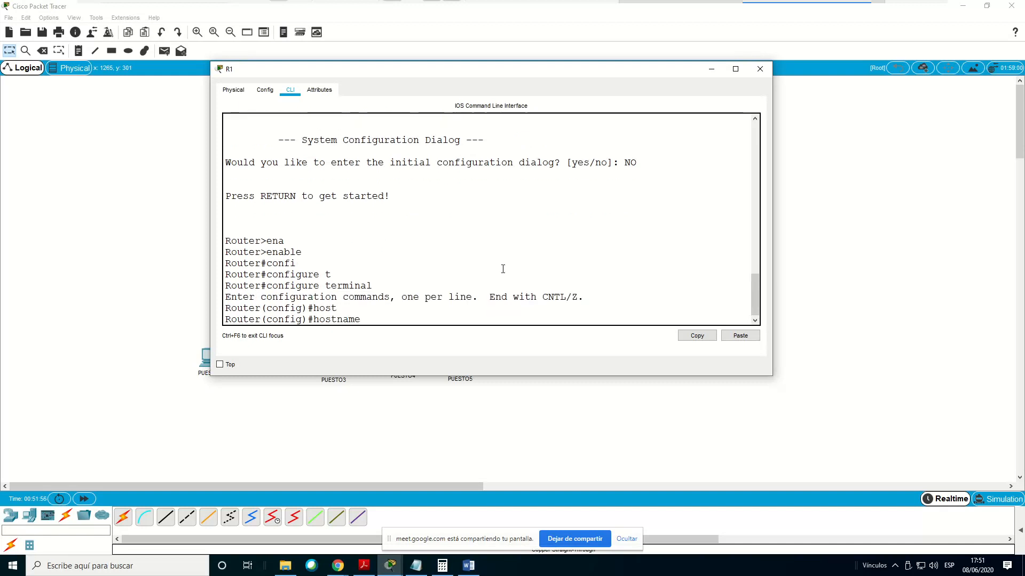
{"action": "type", "text": "R1"}
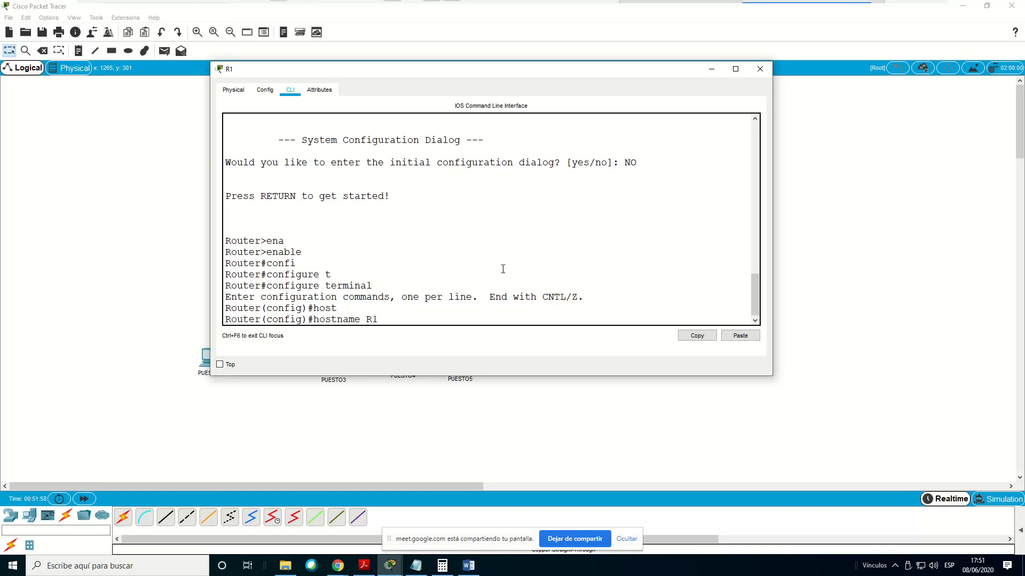
{"action": "key", "text": "Return"}
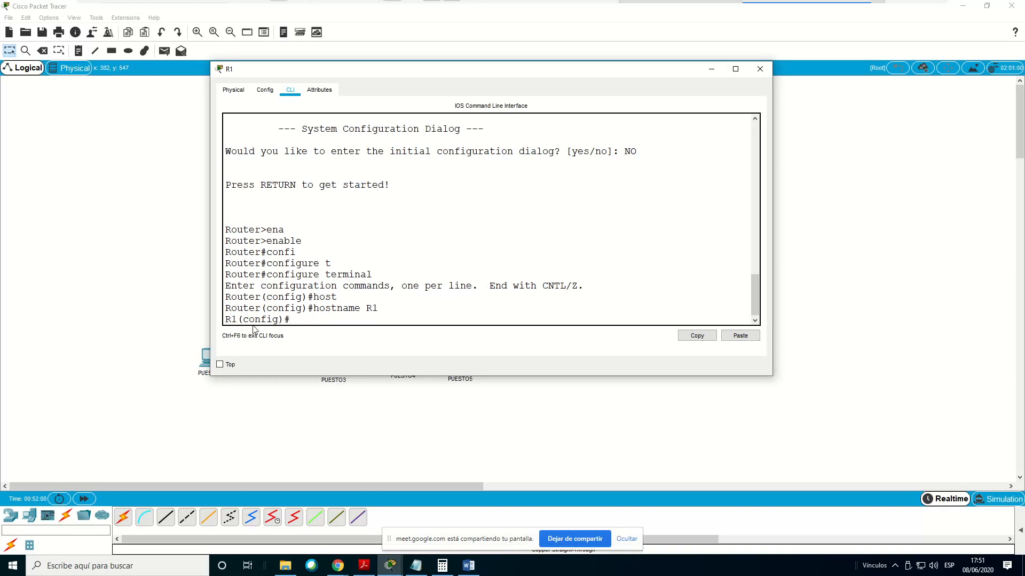
{"action": "left_click_drag", "start_coordinate": [242, 319], "coordinate": [224, 319]}
Move R1's window clear of the topology and enter interface configuration mode for gigabitEthernet 0/0
{"action": "left_click_drag", "start_coordinate": [282, 74], "coordinate": [525, 68]}
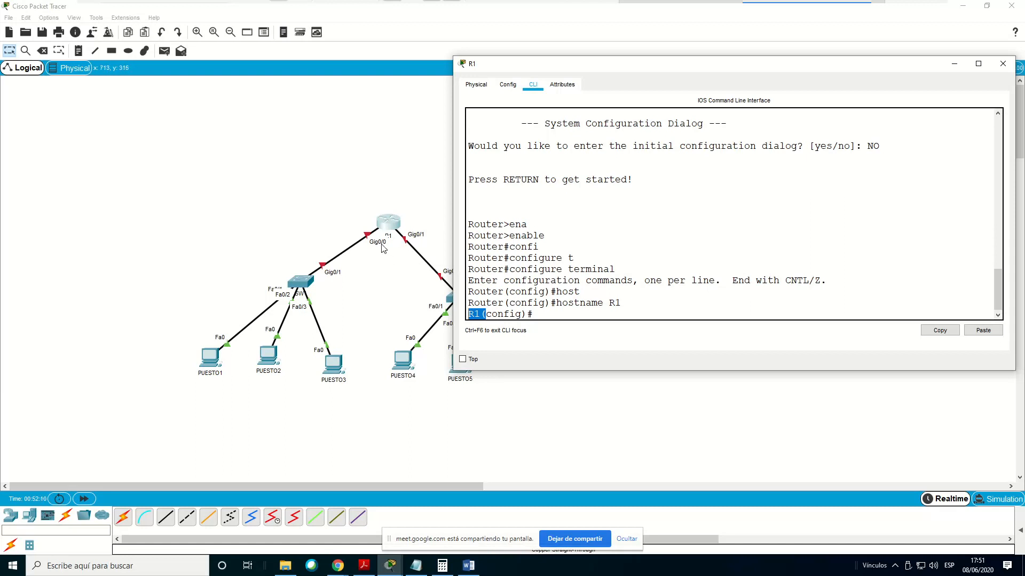
{"action": "left_click", "coordinate": [591, 314]}
{"action": "type", "text": "inter"}
{"action": "key", "text": "Tab"}
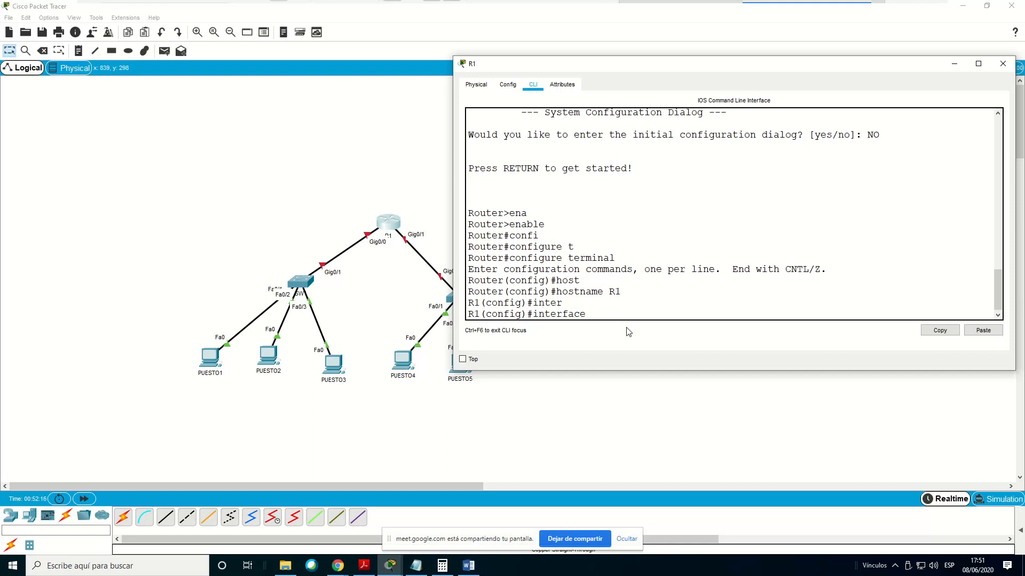
{"action": "type", "text": "gi"}
{"action": "key", "text": "Tab"}
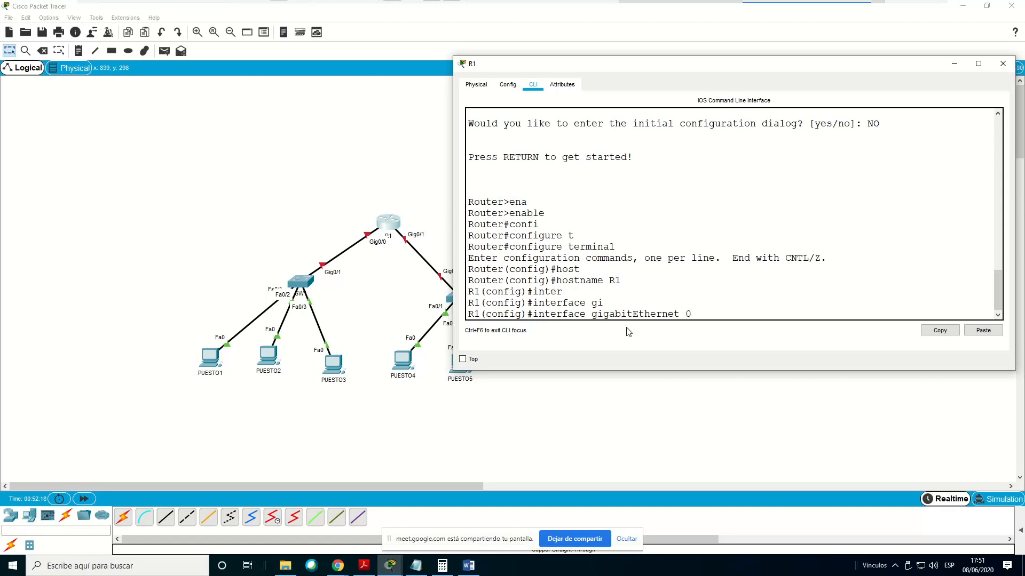
{"action": "type", "text": "0/0"}
{"action": "key", "text": "Return"}
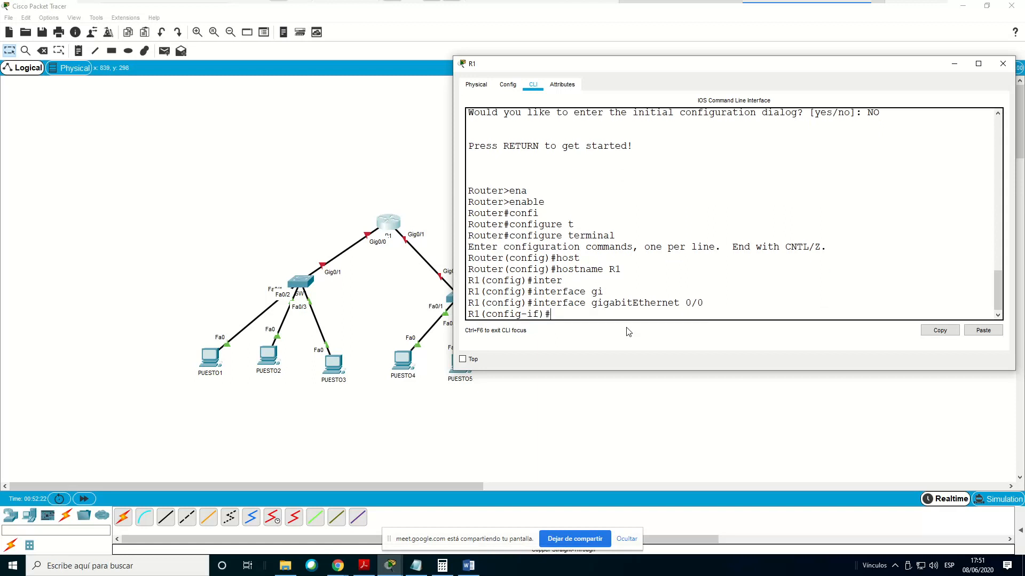
Assign IP address 172.31.100.126 with mask 255.255.255.128 to gigabitEthernet 0/0
{"action": "type", "text": "ip addr"}
{"action": "key", "text": "Tab"}
{"action": "key", "text": "Tab"}
{"action": "key", "text": "BackSpace"}
{"action": "key", "text": "BackSpace"}
{"action": "key", "text": "BackSpace"}
{"action": "key", "text": "BackSpace"}
{"action": "key", "text": "BackSpace"}
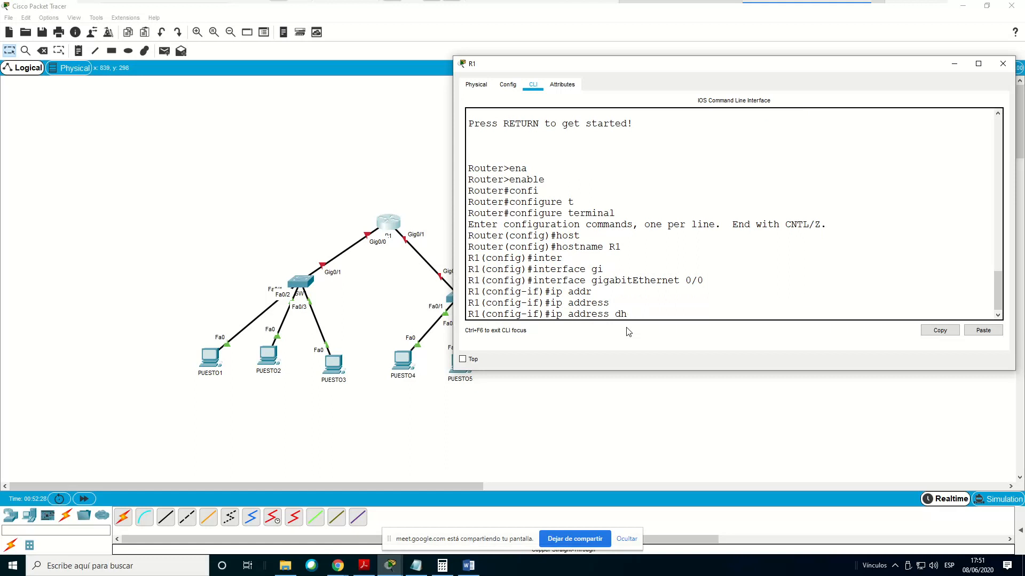
{"action": "type", "text": "172.31.100.126 255.255.255.128"}
{"action": "key", "text": "Return"}
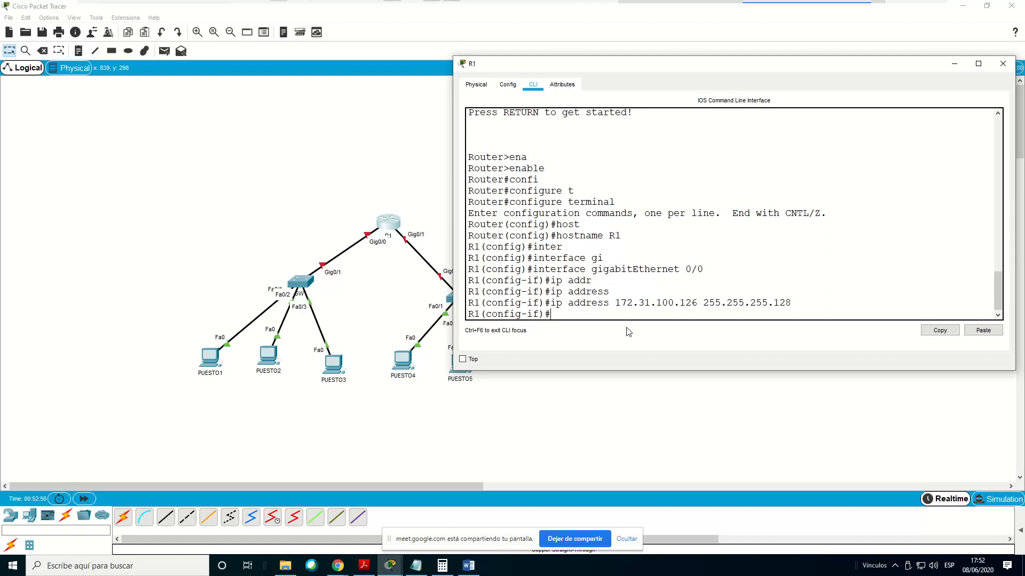
Activate gigabitEthernet 0/0 with the no shutdown command and return to the interface prompt
{"action": "type", "text": "no shu"}
{"action": "key", "text": "Tab"}
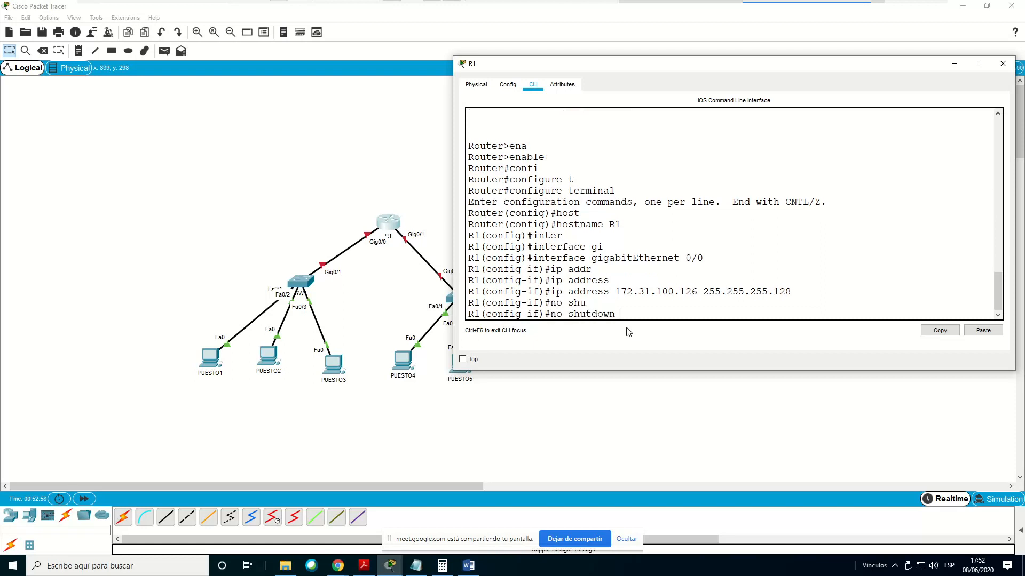
{"action": "key", "text": "Return"}
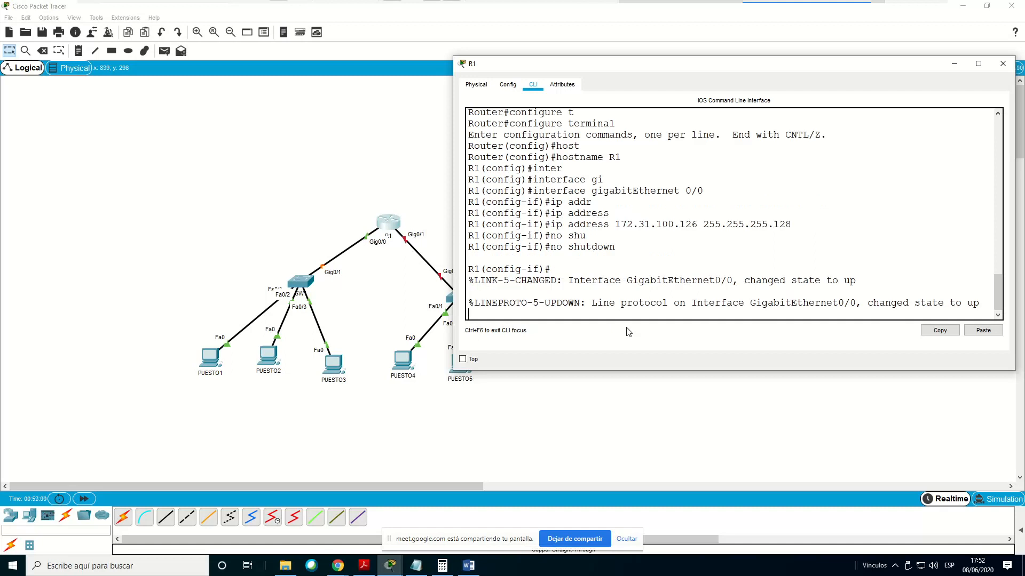
{"action": "key", "text": "Return"}
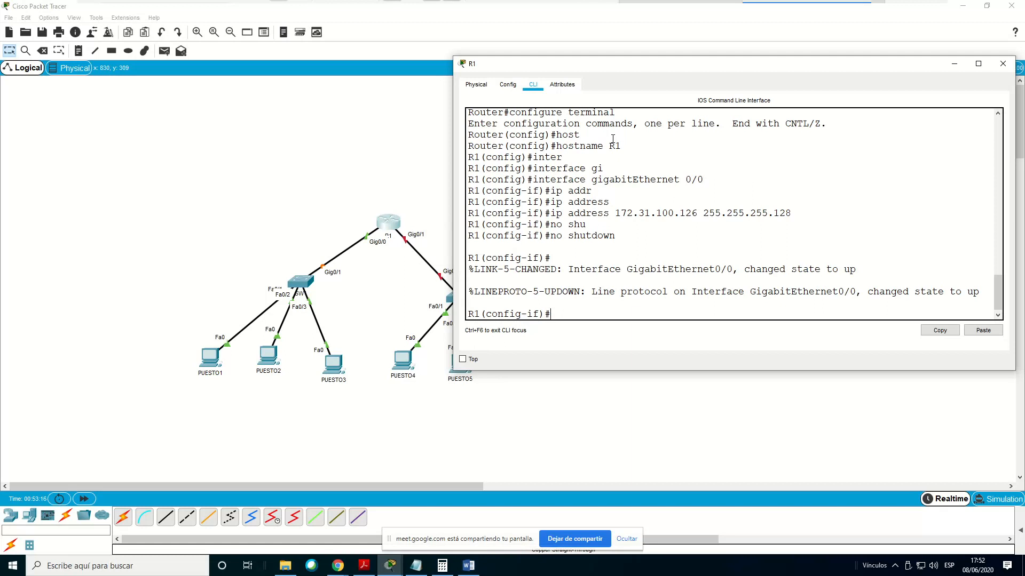
Save the network as ejercicio1 in the Datos folder on drive C
{"action": "left_click", "coordinate": [42, 33]}
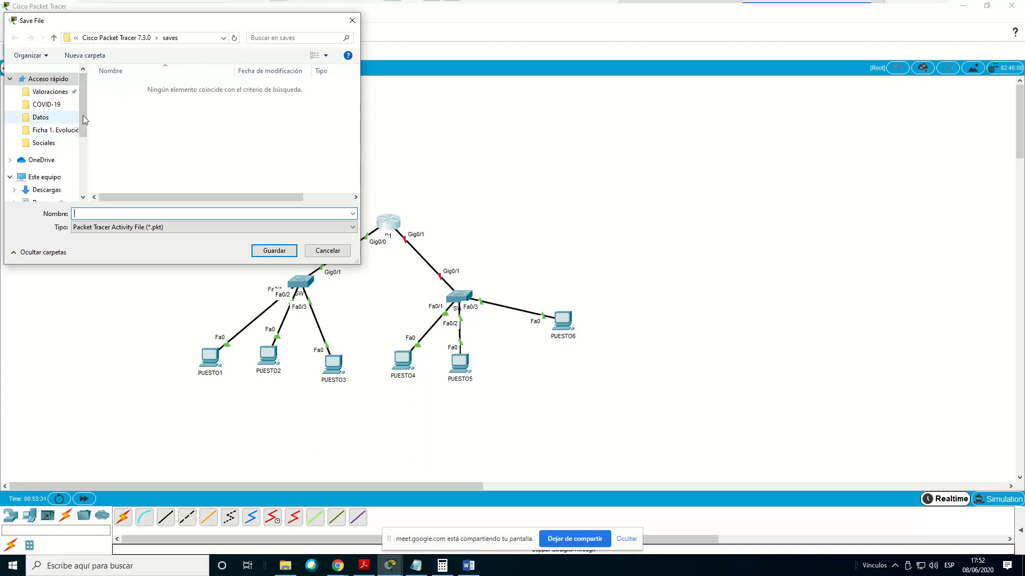
{"action": "left_click_drag", "start_coordinate": [82, 97], "coordinate": [97, 158]}
{"action": "left_click", "coordinate": [54, 160]}
{"action": "double_click", "coordinate": [126, 108]}
{"action": "left_click", "coordinate": [95, 211]}
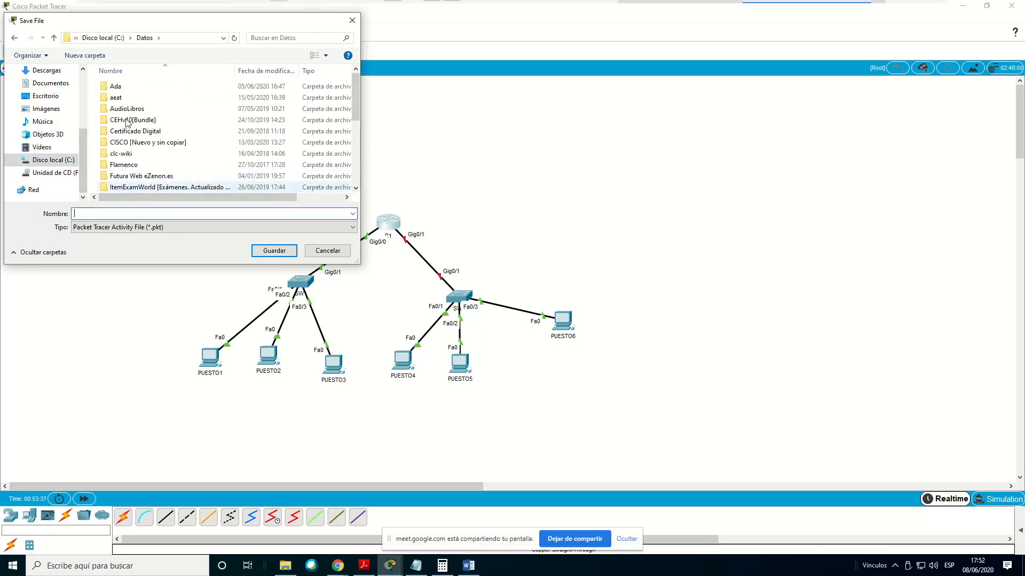
{"action": "type", "text": "ejerci"}
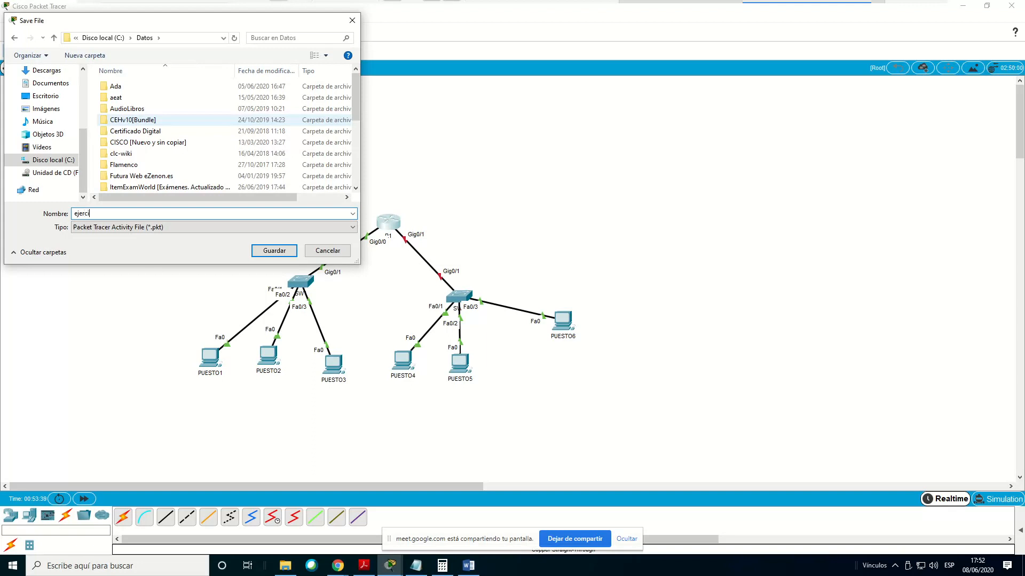
{"action": "type", "text": "cio1"}
{"action": "key", "text": "Return"}
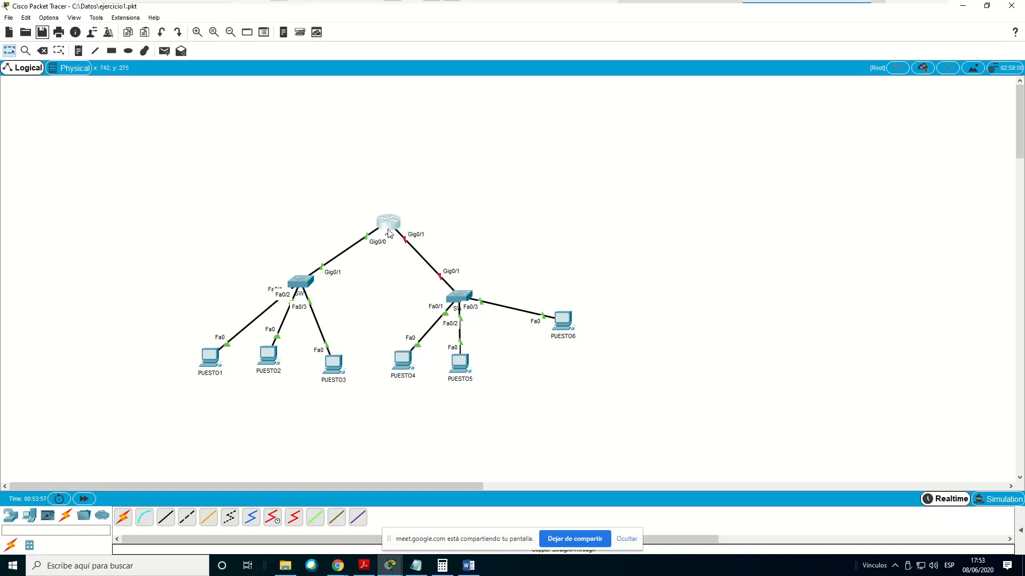
{"action": "left_click", "coordinate": [41, 33]}
Return to R1's command line and leave the gigabitEthernet 0/0 interface mode with the exit command
{"action": "left_click", "coordinate": [390, 224]}
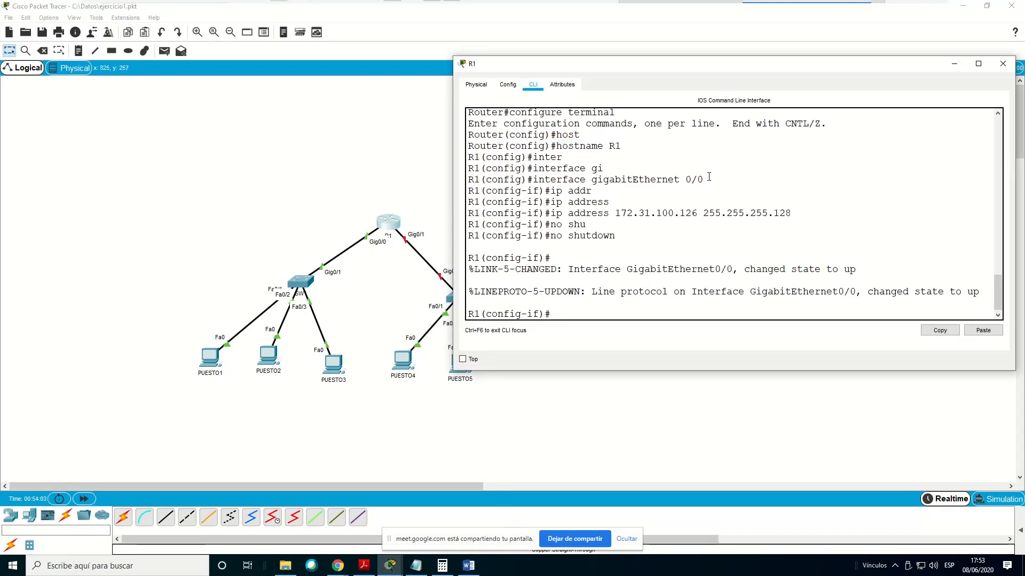
{"action": "type", "text": "inter"}
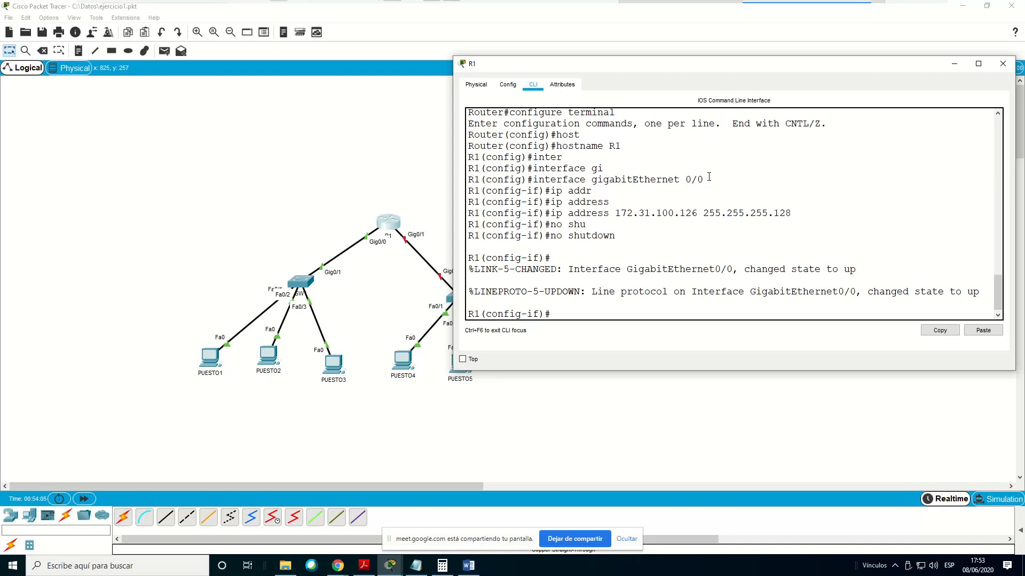
{"action": "key", "text": "Tab"}
{"action": "key", "text": "BackSpace"}
{"action": "key", "text": "BackSpace"}
{"action": "key", "text": "BackSpace"}
{"action": "key", "text": "BackSpace"}
{"action": "key", "text": "BackSpace"}
{"action": "type", "text": "exit"}
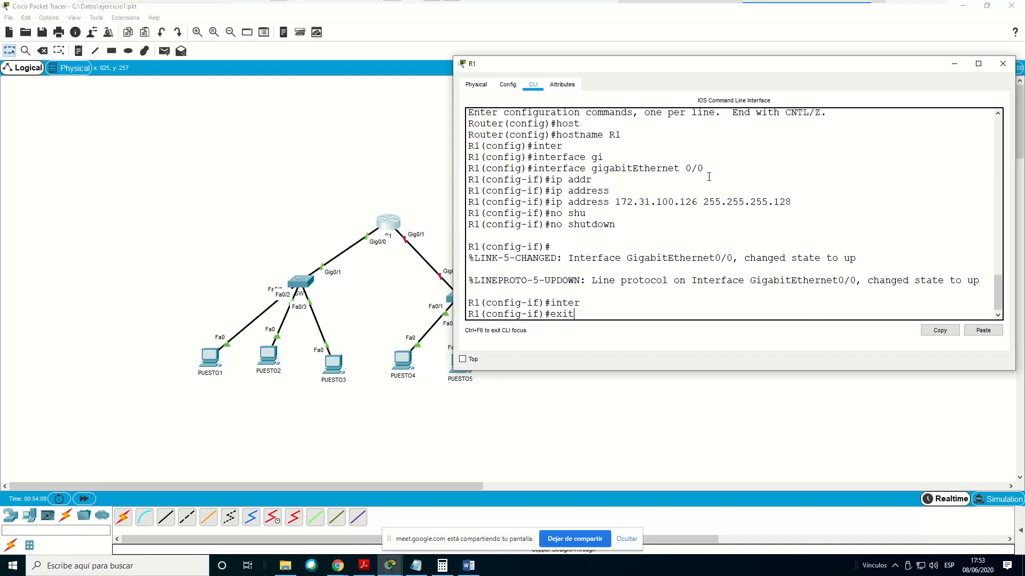
{"action": "key", "text": "Return"}
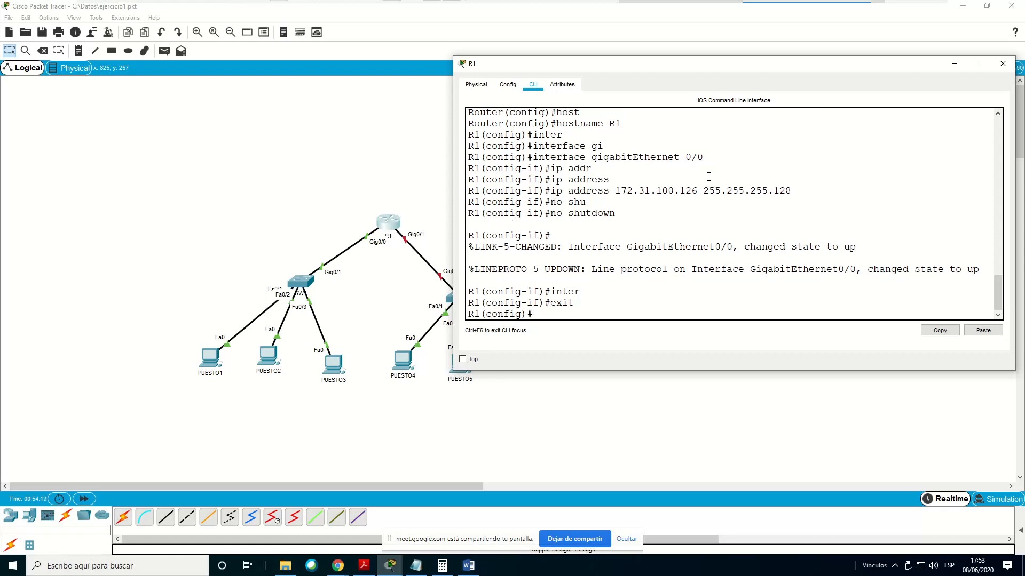
Enter interface configuration mode for gigabitEthernet 0/1 on R1
{"action": "type", "text": "inter"}
{"action": "key", "text": "Tab"}
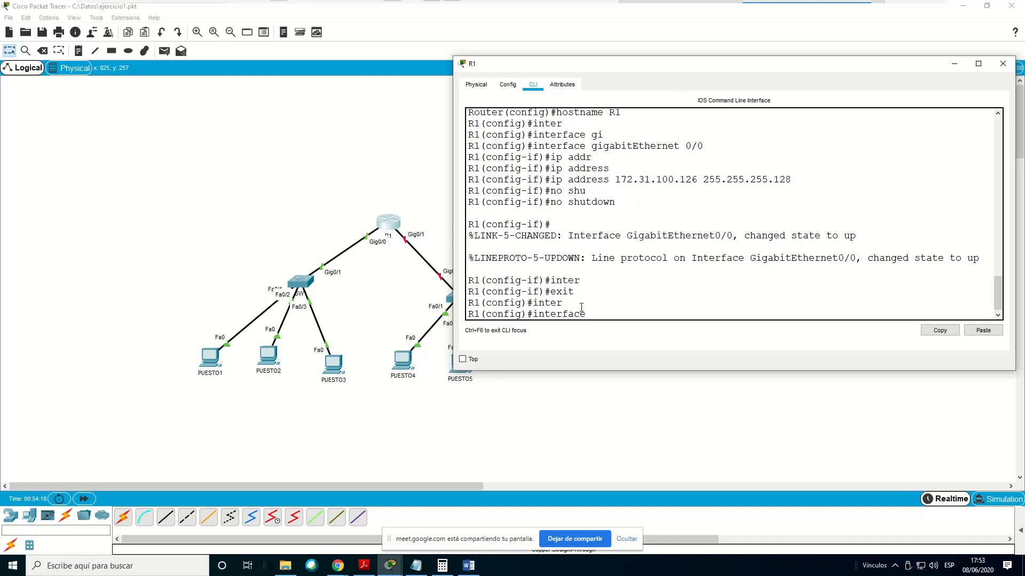
{"action": "type", "text": "gi"}
{"action": "key", "text": "Tab"}
{"action": "type", "text": "0/1"}
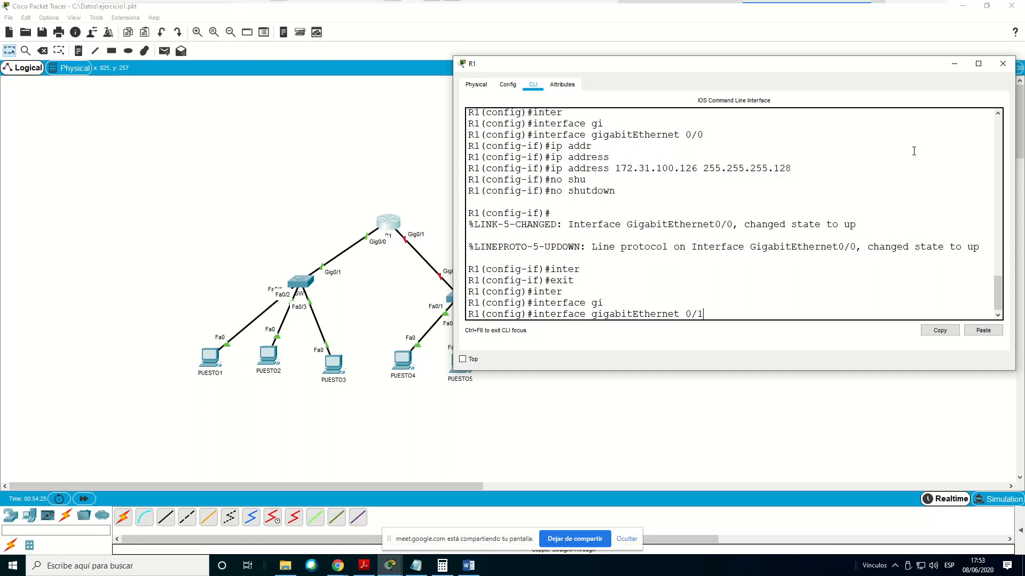
{"action": "key", "text": "Return"}
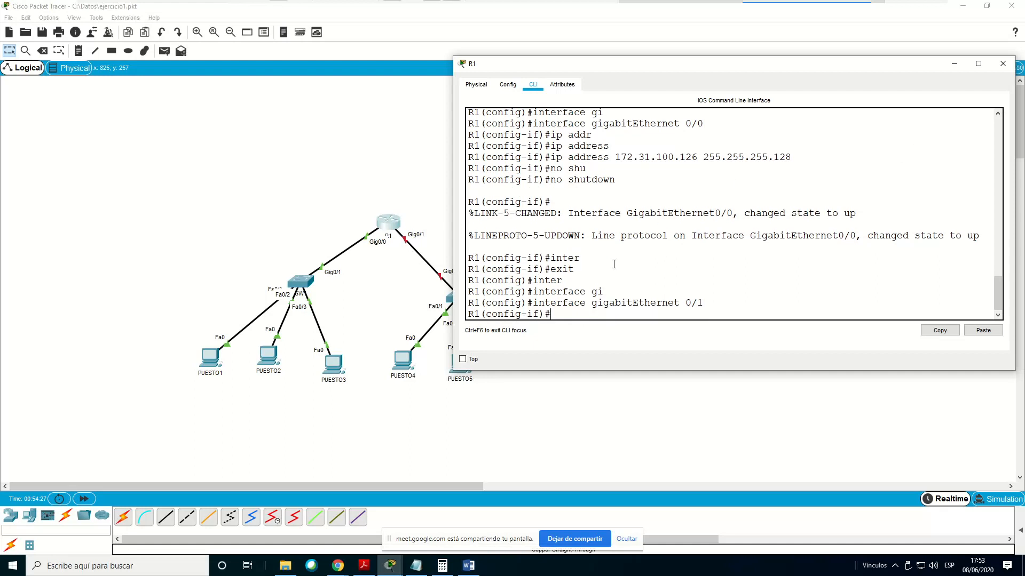
Begin the ip address command for gigabitEthernet 0/1 with the address 172.31.250.126
{"action": "type", "text": "ip ad"}
{"action": "key", "text": "Tab"}
{"action": "type", "text": "172.31.2"}
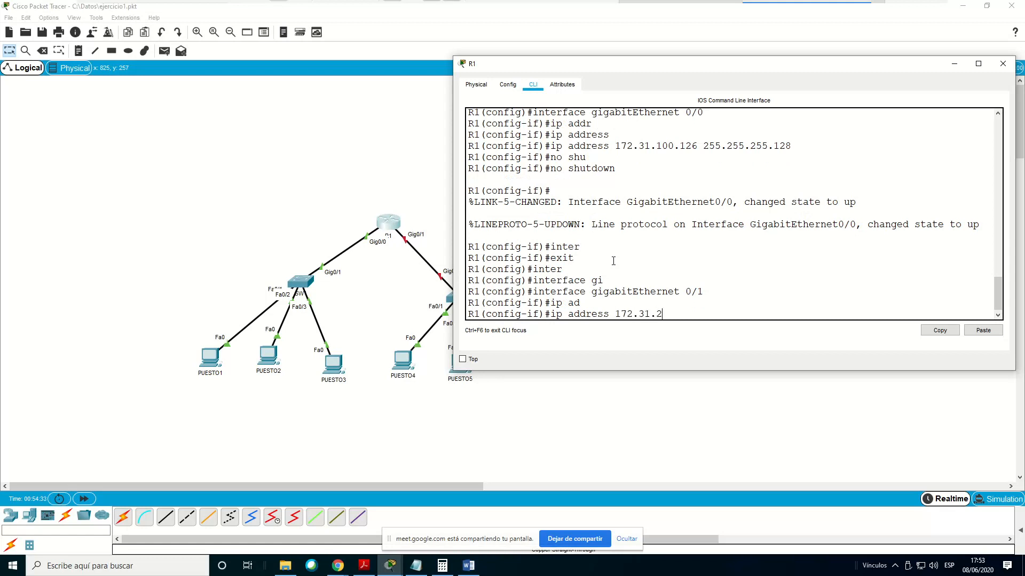
{"action": "type", "text": "50.126"}
{"action": "left_click", "coordinate": [508, 85]}
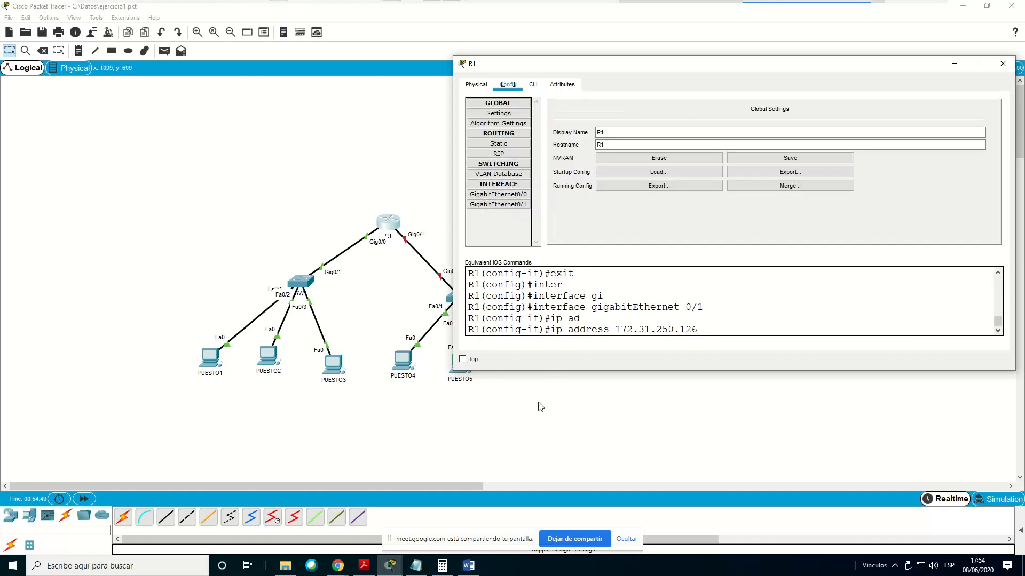
{"action": "left_click", "coordinate": [534, 84]}
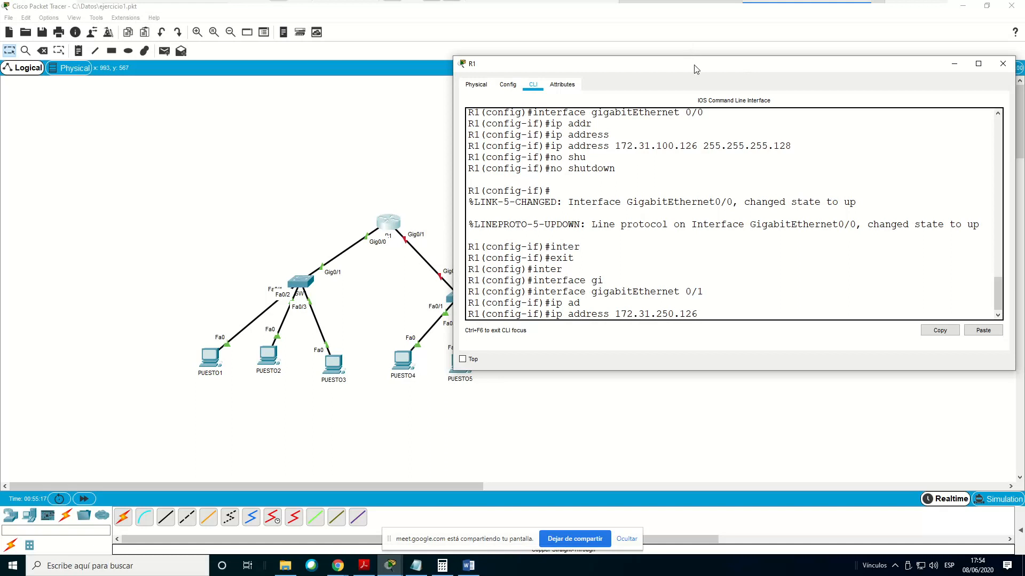
{"action": "left_click", "coordinate": [508, 84]}
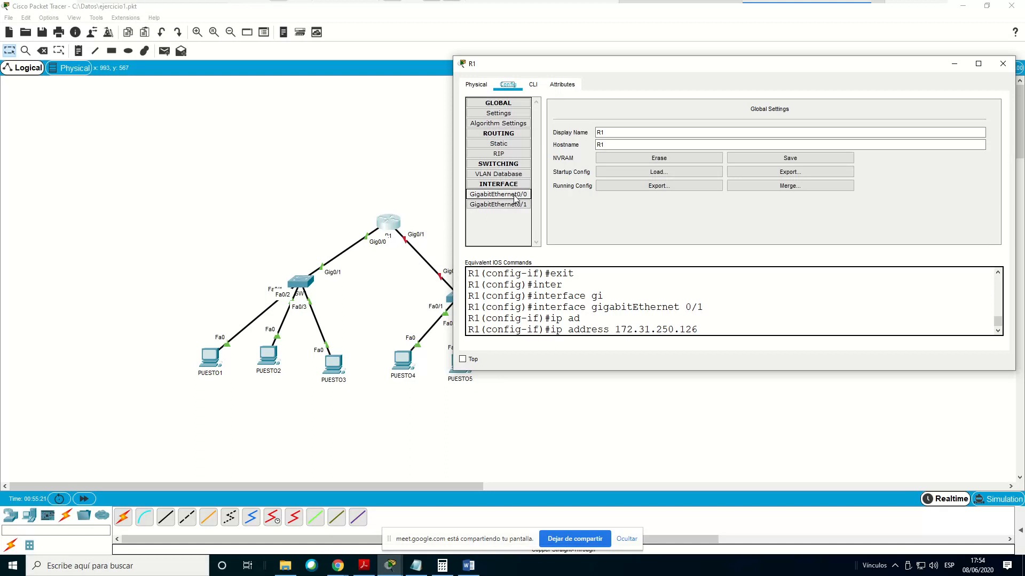
{"action": "left_click", "coordinate": [532, 84]}
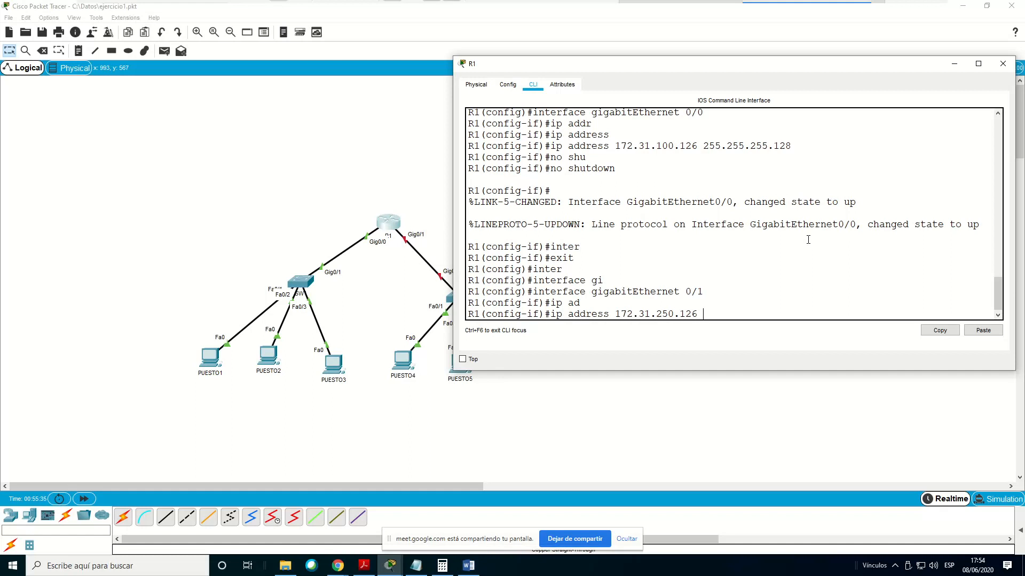
Complete the ip address command for gigabitEthernet 0/1 with the subnet mask 255.255.255.128 and run it
{"action": "type", "text": "255"}
{"action": "key", "text": "BackSpace"}
{"action": "key", "text": "BackSpace"}
{"action": "type", "text": "55-25255.255.128"}
{"action": "key", "text": "Return"}
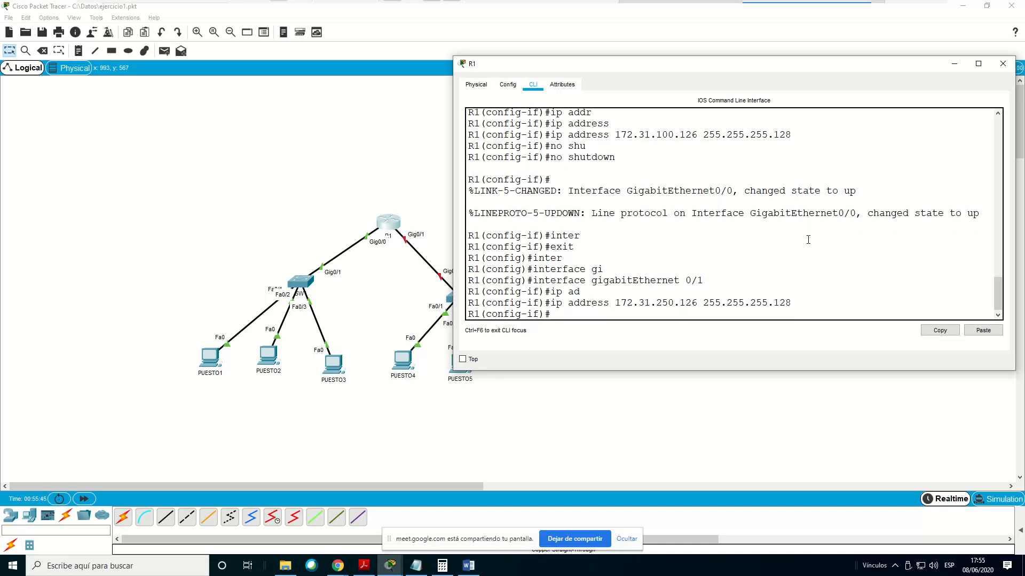
Enable R1's gigabitEthernet 0/1 interface with the no shutdown command
{"action": "type", "text": "no shu"}
{"action": "key", "text": "Tab"}
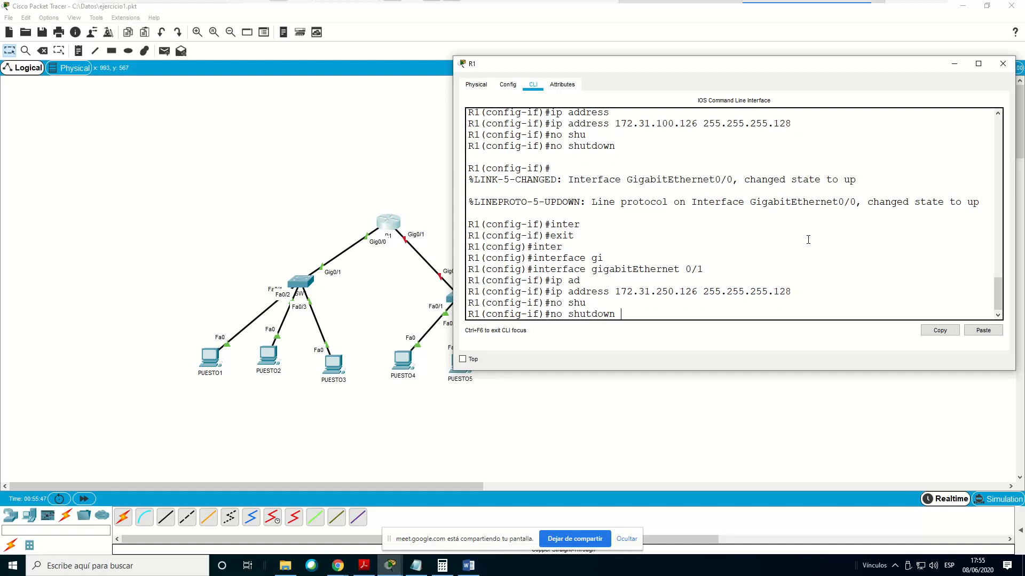
{"action": "key", "text": "Return"}
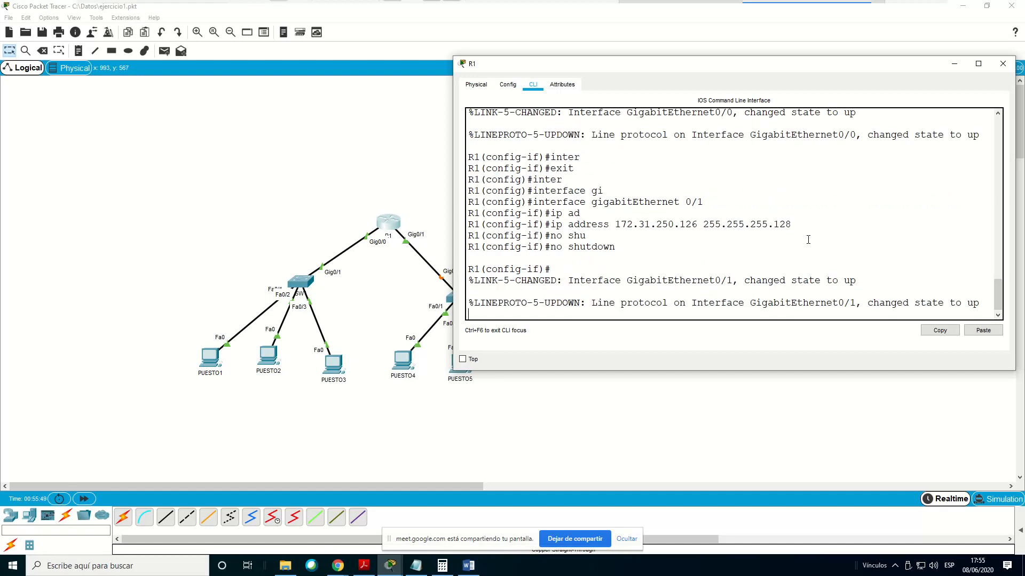
{"action": "key", "text": "Return"}
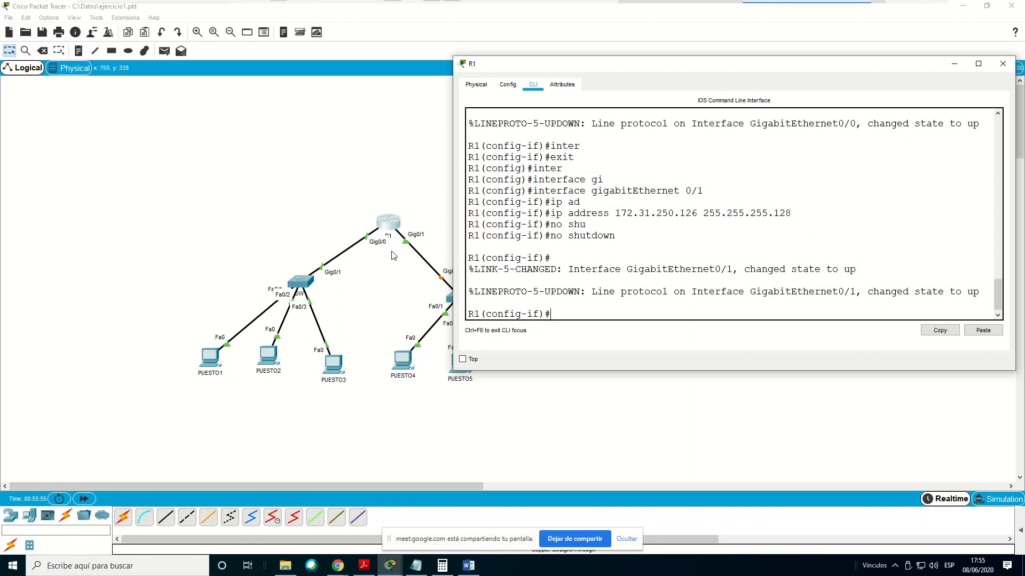
Leave R1's configuration mode and return to privileged mode with the end command
{"action": "type", "text": "end"}
{"action": "key", "text": "Return"}
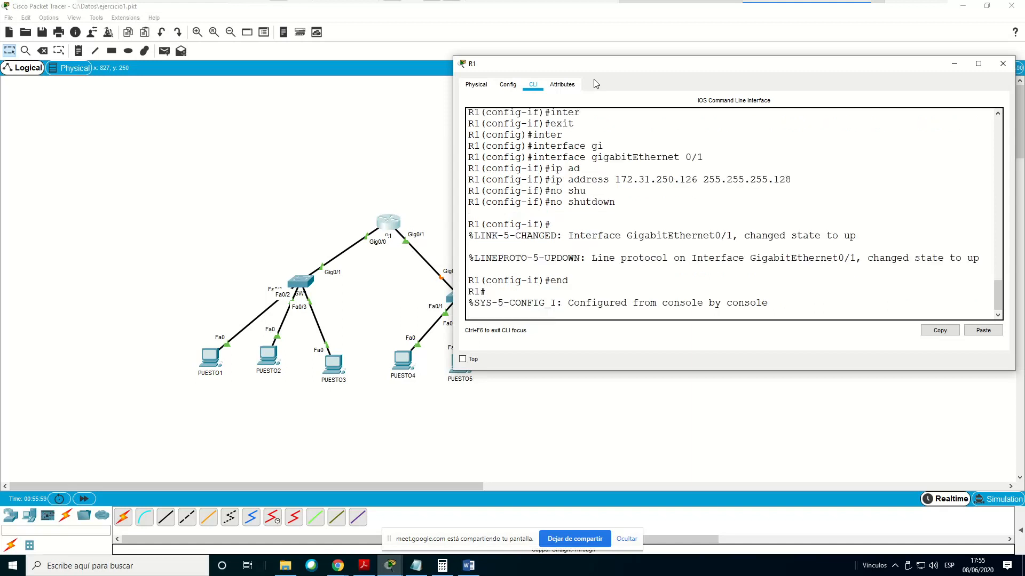
{"action": "key", "text": "Return"}
Save R1's configuration with copy running-config startup-config, accepting the default destination filename
{"action": "type", "text": "copy ru"}
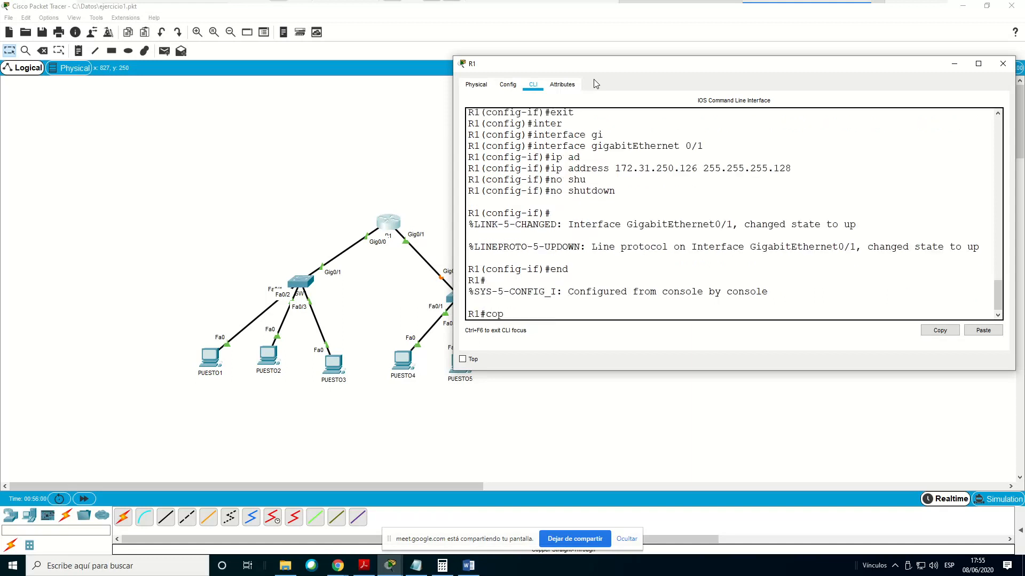
{"action": "key", "text": "Tab"}
{"action": "type", "text": "st"}
{"action": "key", "text": "Tab"}
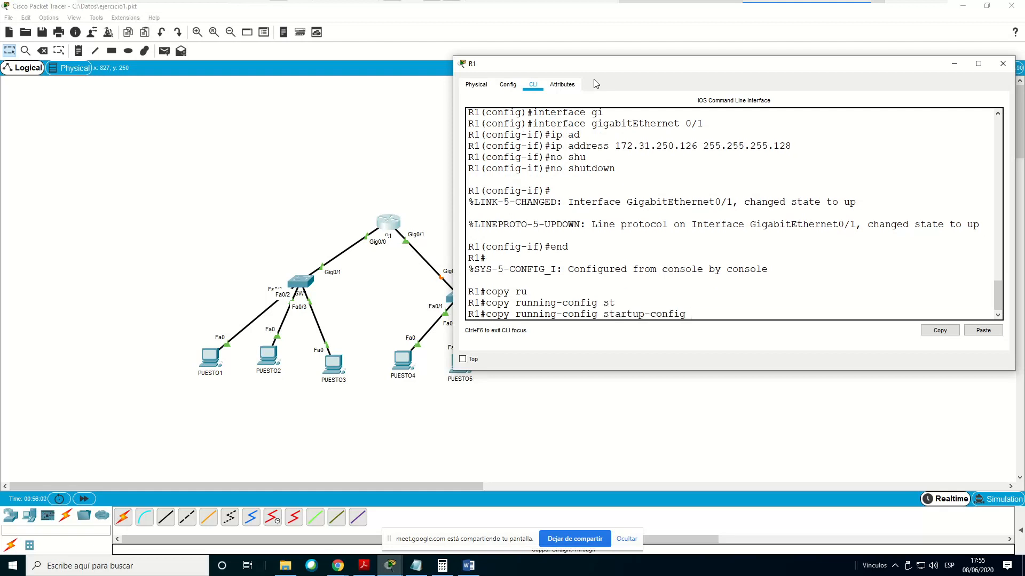
{"action": "key", "text": "Return"}
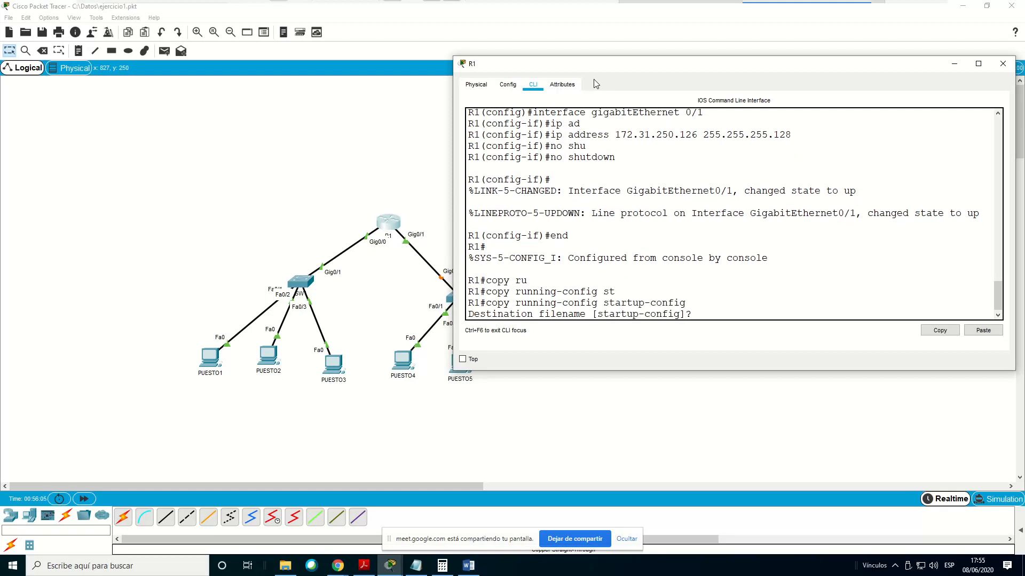
{"action": "key", "text": "Return"}
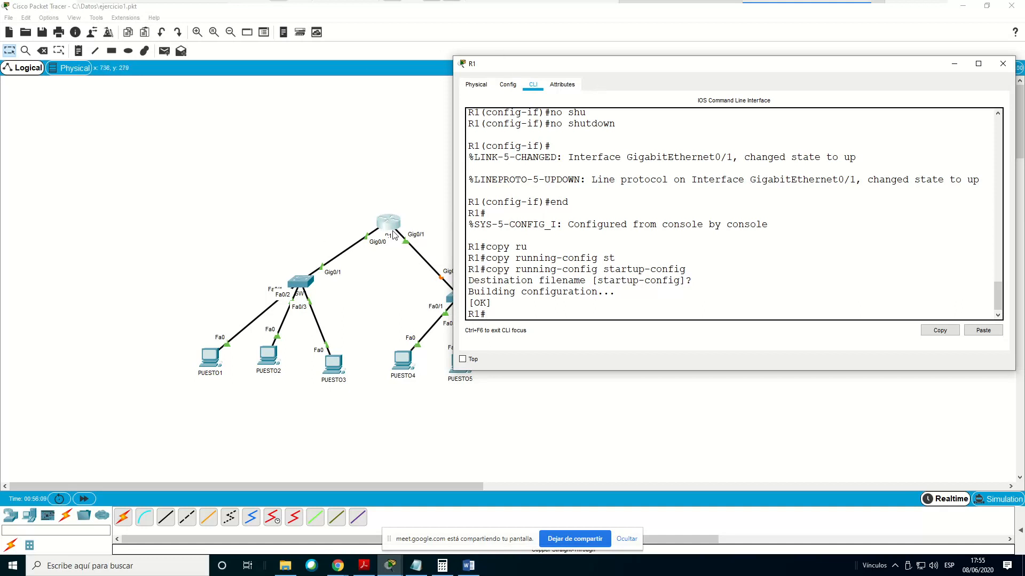
Move R1's window clear of the network topology and switch to the exercise PDF in Adobe Acrobat Reader to review its diagram
{"action": "left_click_drag", "start_coordinate": [598, 281], "coordinate": [680, 282]}
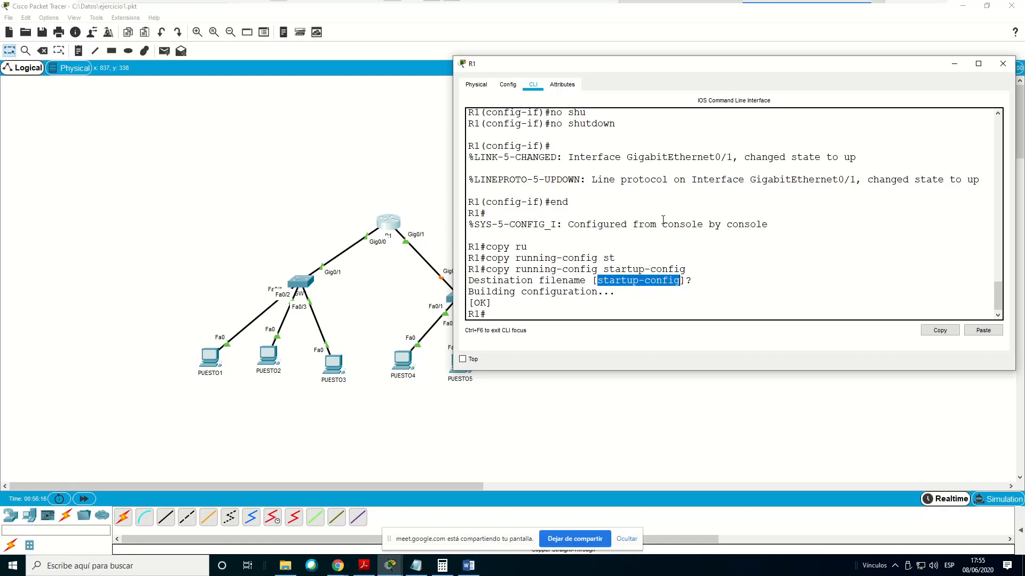
{"action": "left_click_drag", "start_coordinate": [637, 65], "coordinate": [667, 62]}
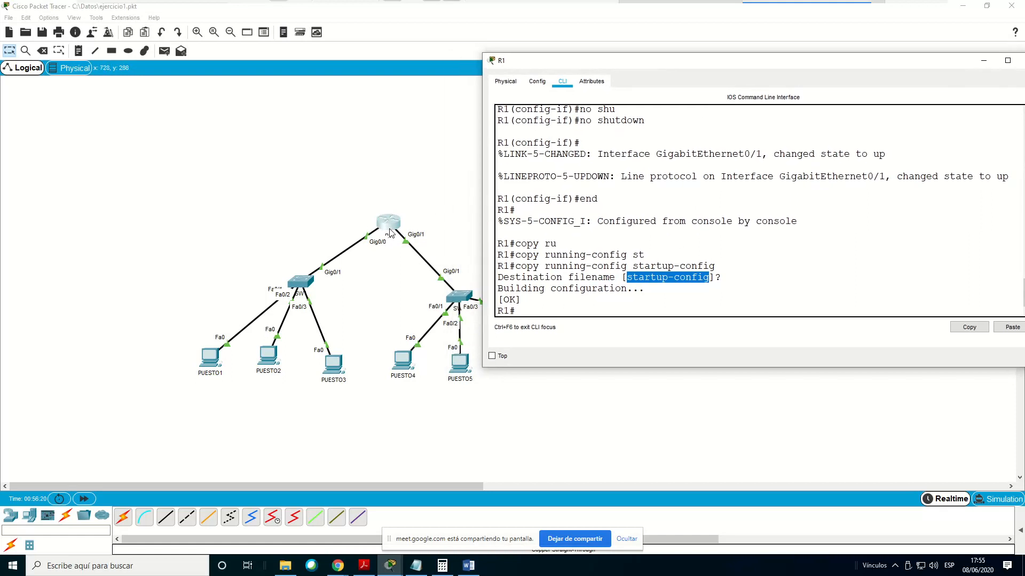
{"action": "left_click_drag", "start_coordinate": [622, 63], "coordinate": [732, 46]}
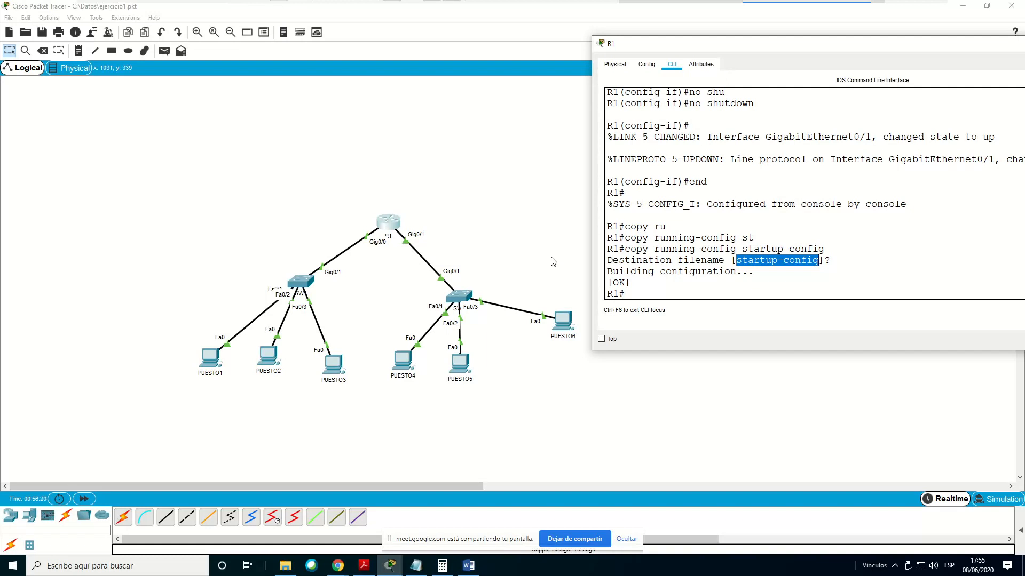
{"action": "left_click", "coordinate": [364, 565]}
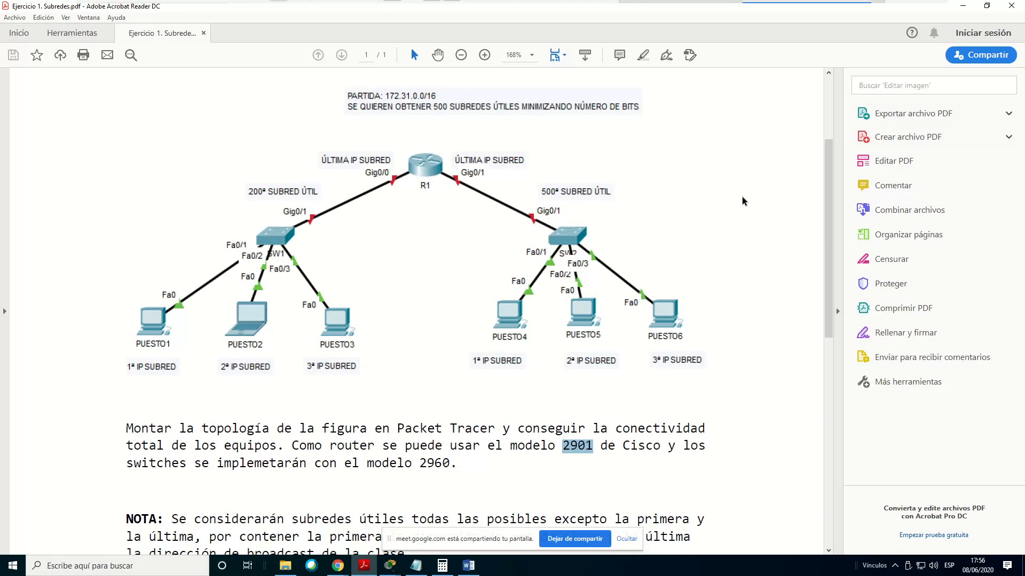
Return to R1's command line in Packet Tracer, run show ip route and examine the directly connected networks
{"action": "mouse_move", "coordinate": [390, 566]}
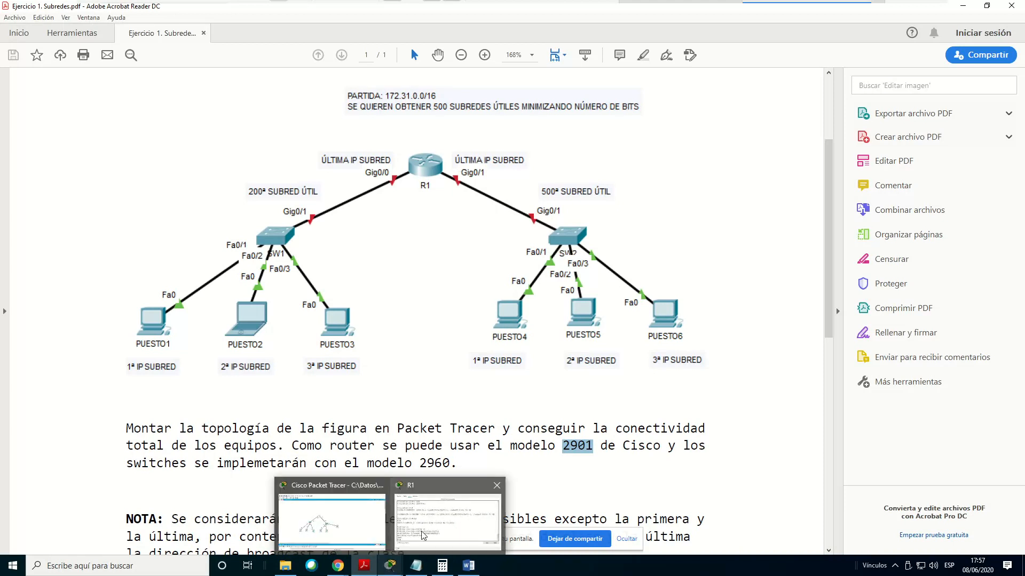
{"action": "left_click", "coordinate": [448, 518]}
{"action": "type", "text": "show ip rou"}
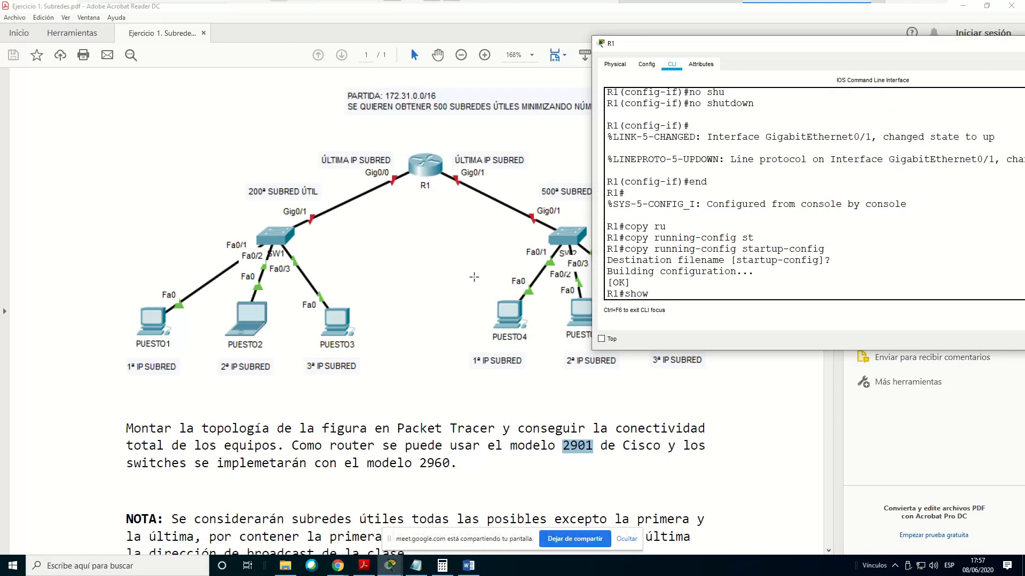
{"action": "key", "text": "Tab"}
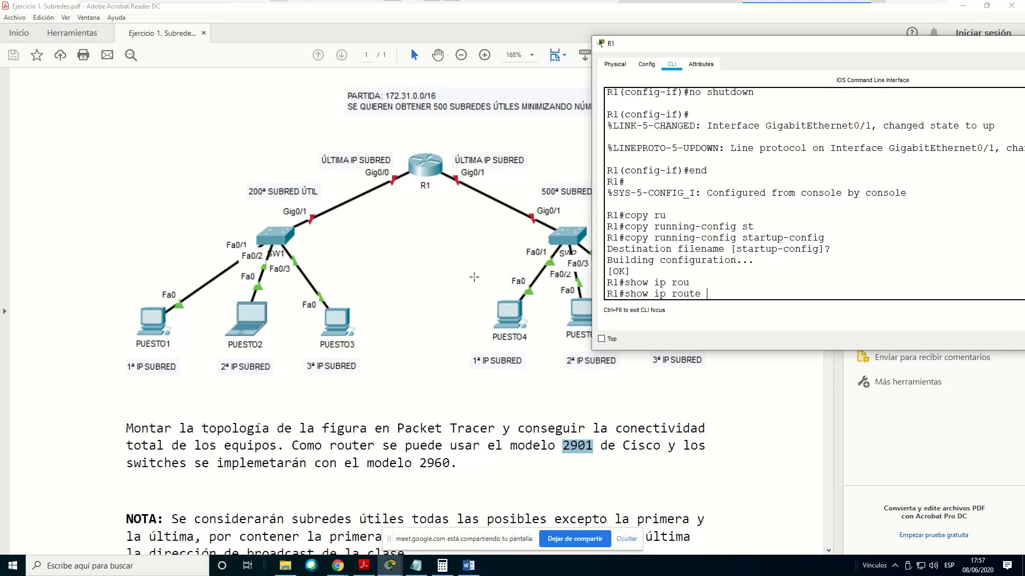
{"action": "key", "text": "Return"}
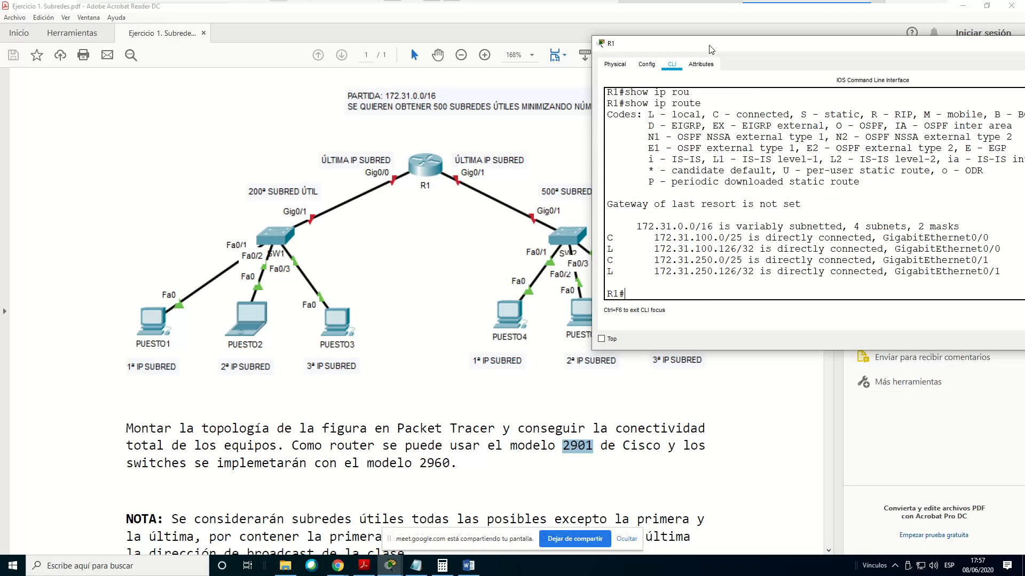
{"action": "left_click_drag", "start_coordinate": [712, 47], "coordinate": [643, 24]}
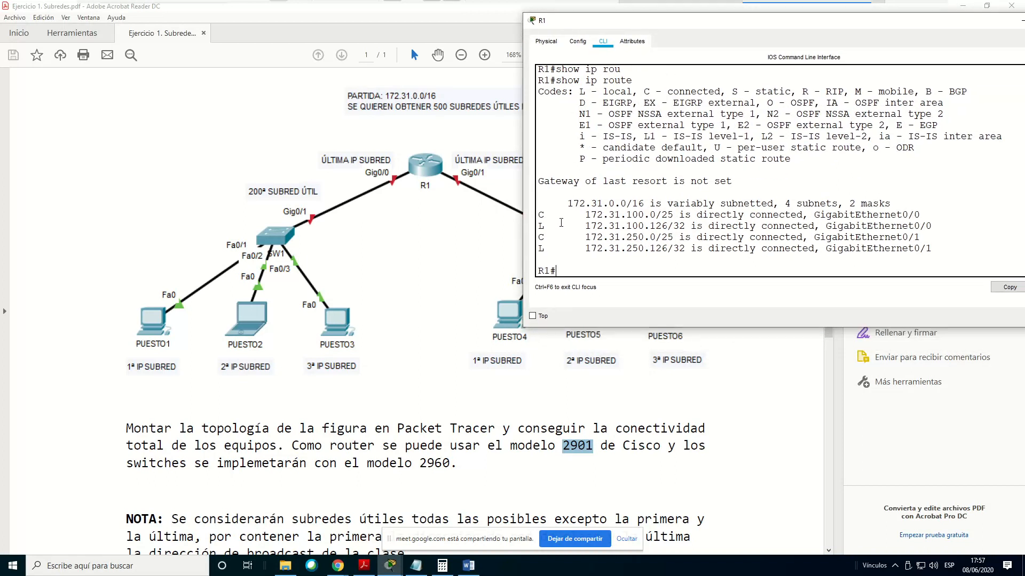
{"action": "left_click_drag", "start_coordinate": [586, 214], "coordinate": [675, 218]}
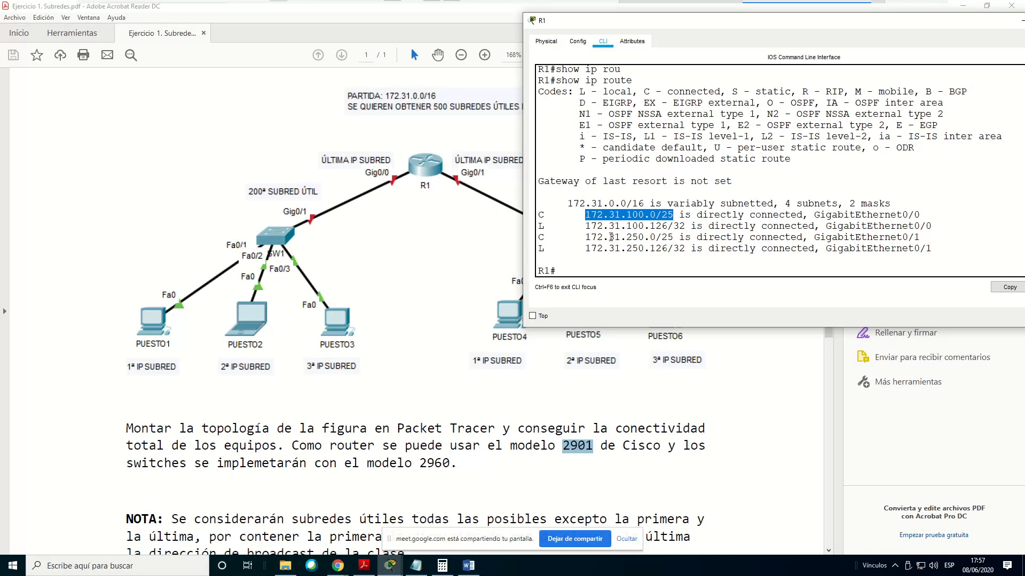
{"action": "left_click_drag", "start_coordinate": [585, 237], "coordinate": [675, 238]}
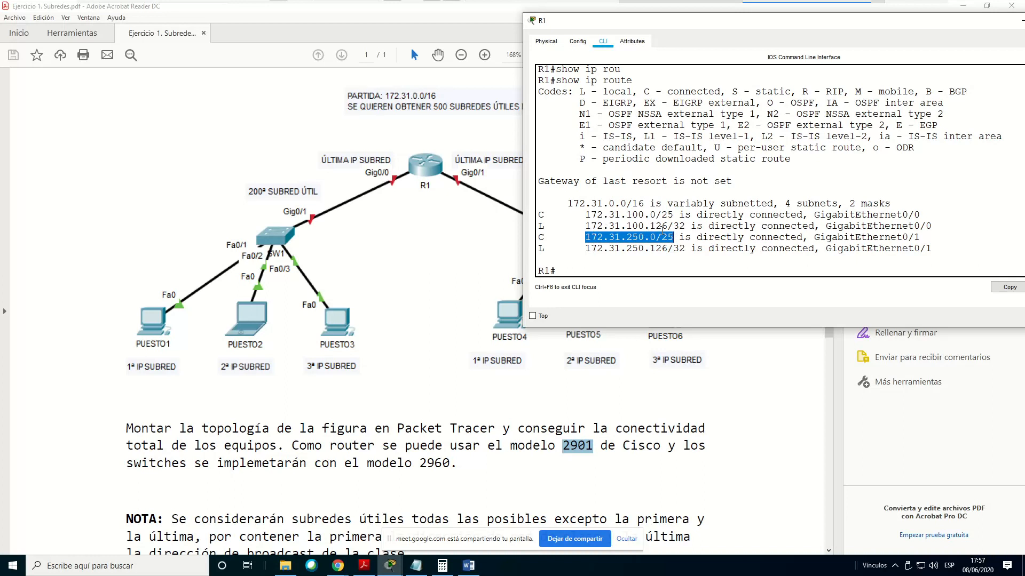
Switch to the main Packet Tracer workspace, open PUESTO1's IP Configuration and move its window clear of the router and switches
{"action": "left_click", "coordinate": [372, 277]}
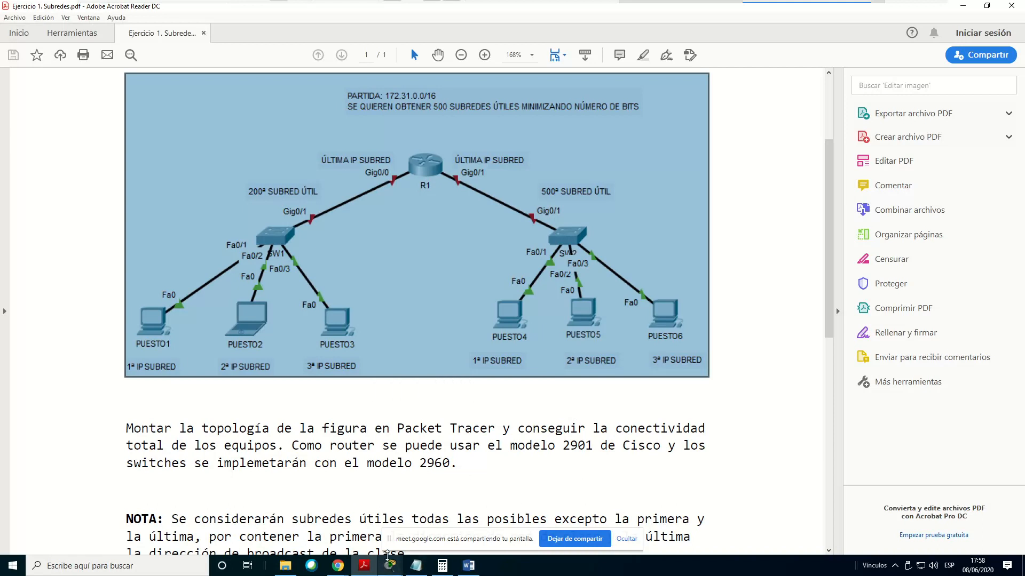
{"action": "mouse_move", "coordinate": [392, 570]}
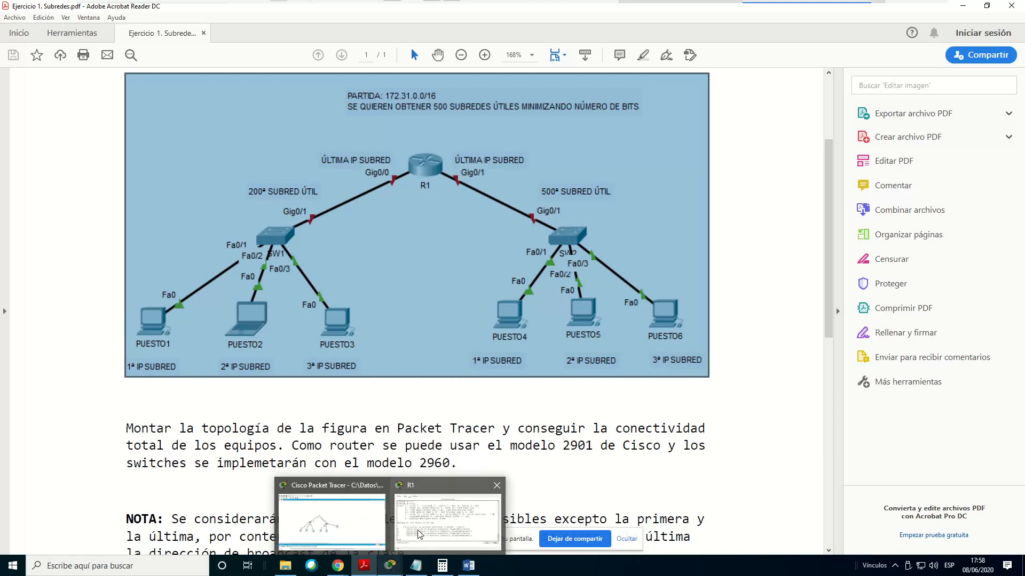
{"action": "mouse_move", "coordinate": [426, 523]}
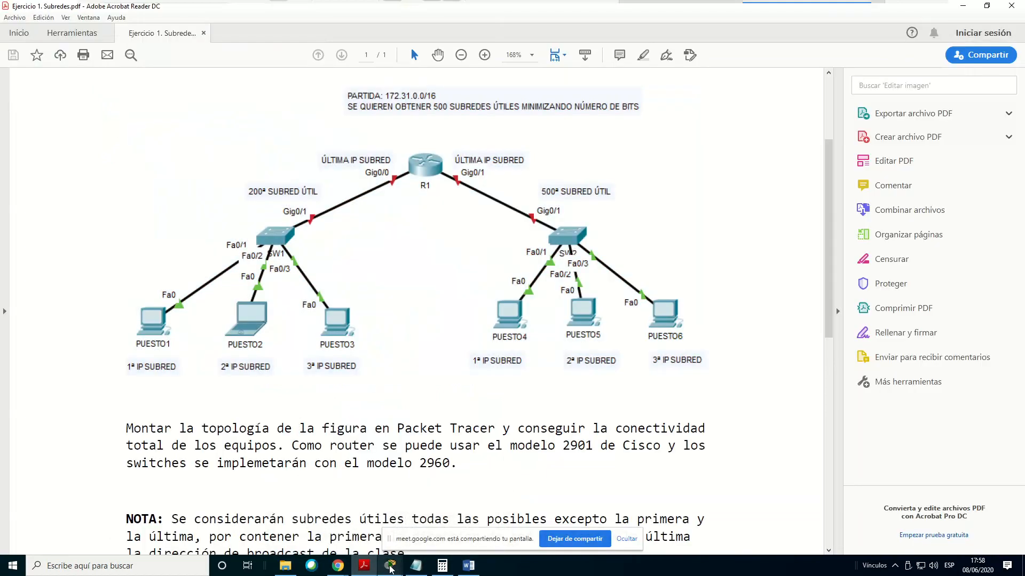
{"action": "left_click", "coordinate": [338, 528]}
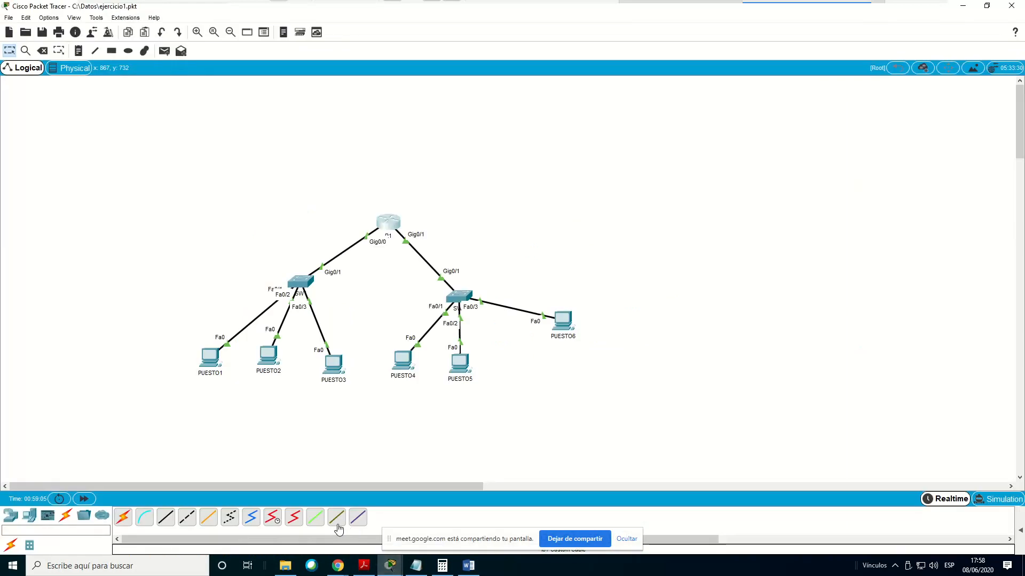
{"action": "left_click", "coordinate": [206, 363]}
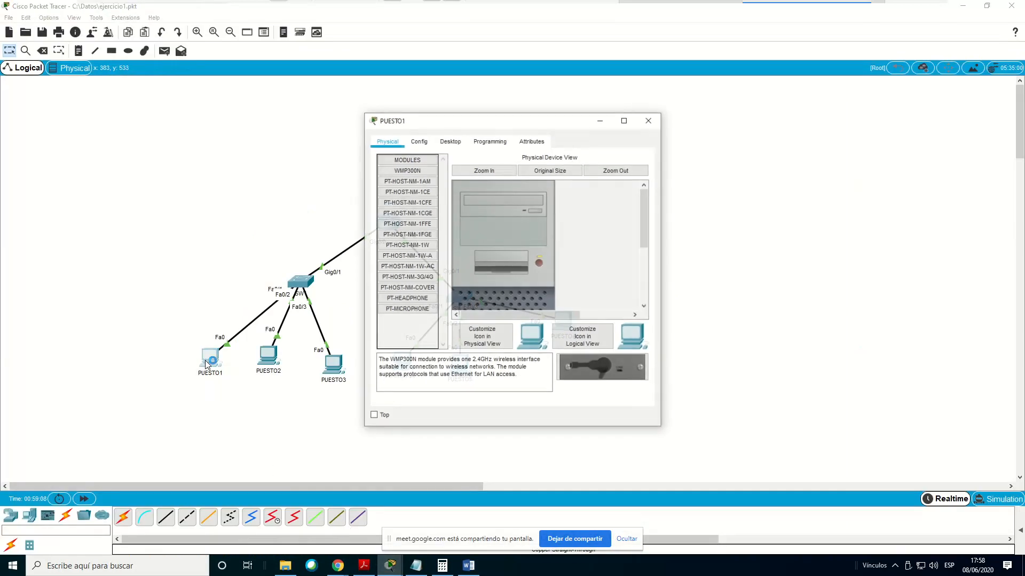
{"action": "left_click", "coordinate": [449, 142]}
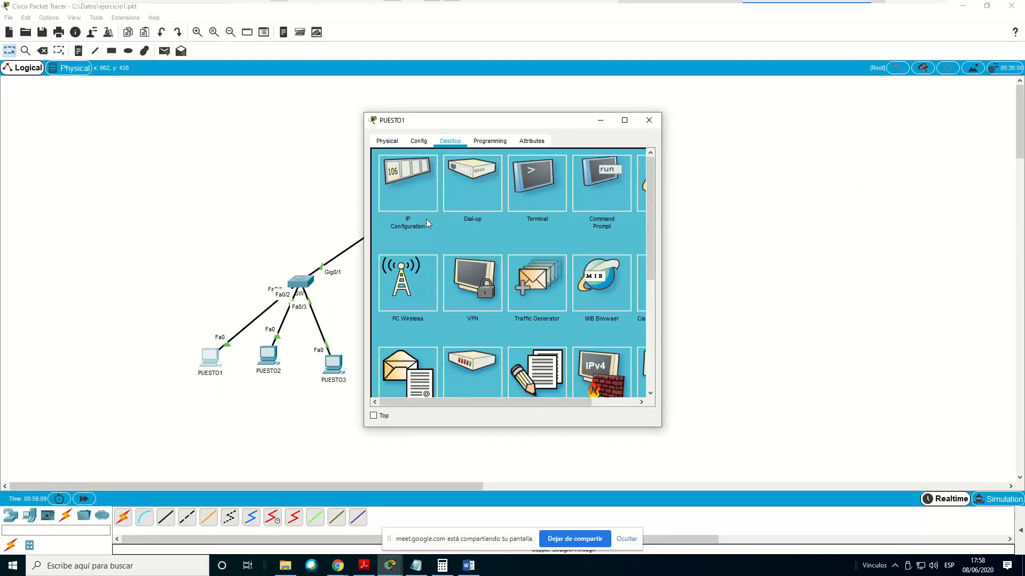
{"action": "left_click", "coordinate": [416, 188]}
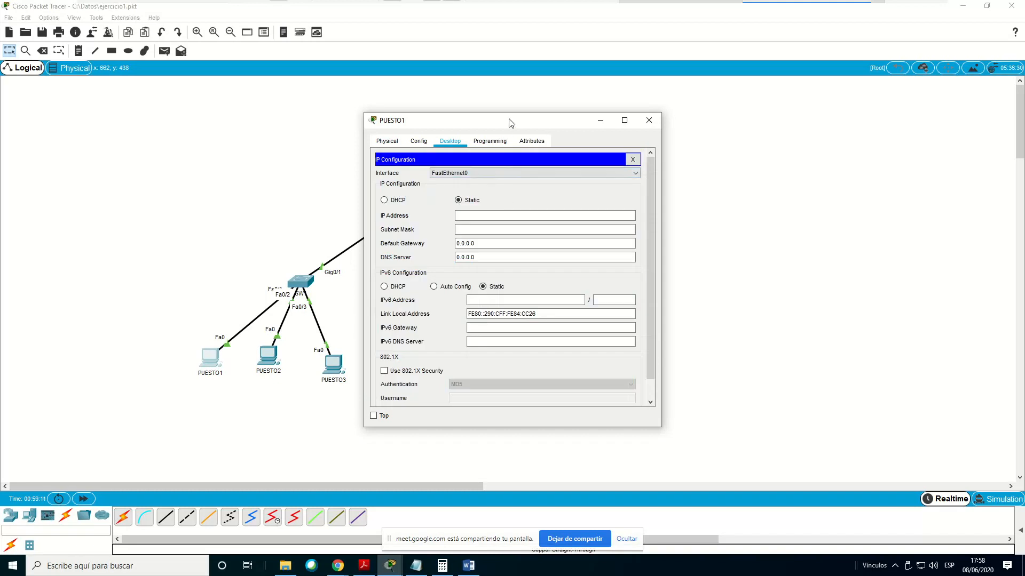
{"action": "left_click_drag", "start_coordinate": [509, 121], "coordinate": [660, 102]}
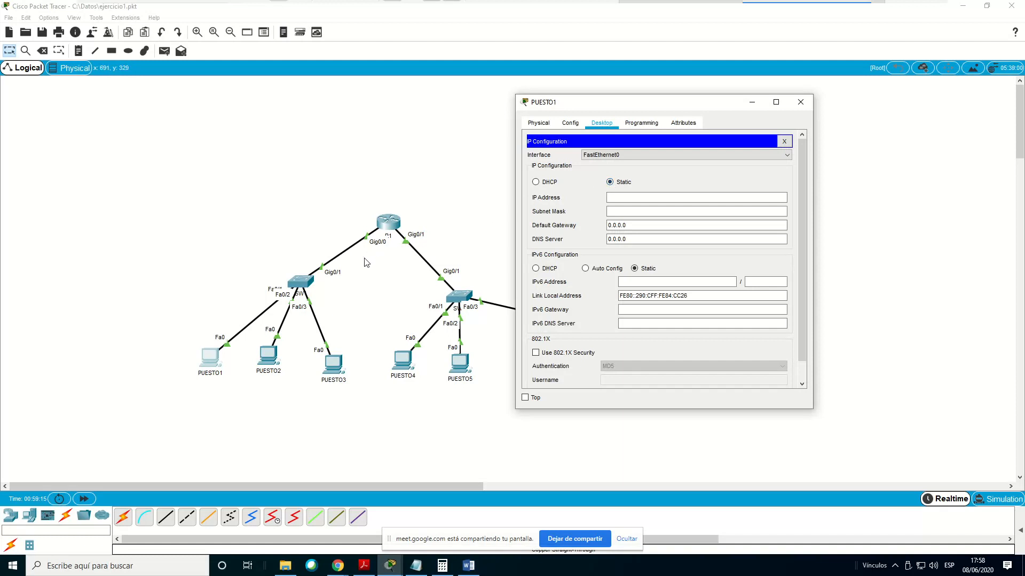
Set PUESTO1's static IP address to 172.31.100.1 and its subnet mask to 255.255.255.128
{"action": "left_click", "coordinate": [621, 199]}
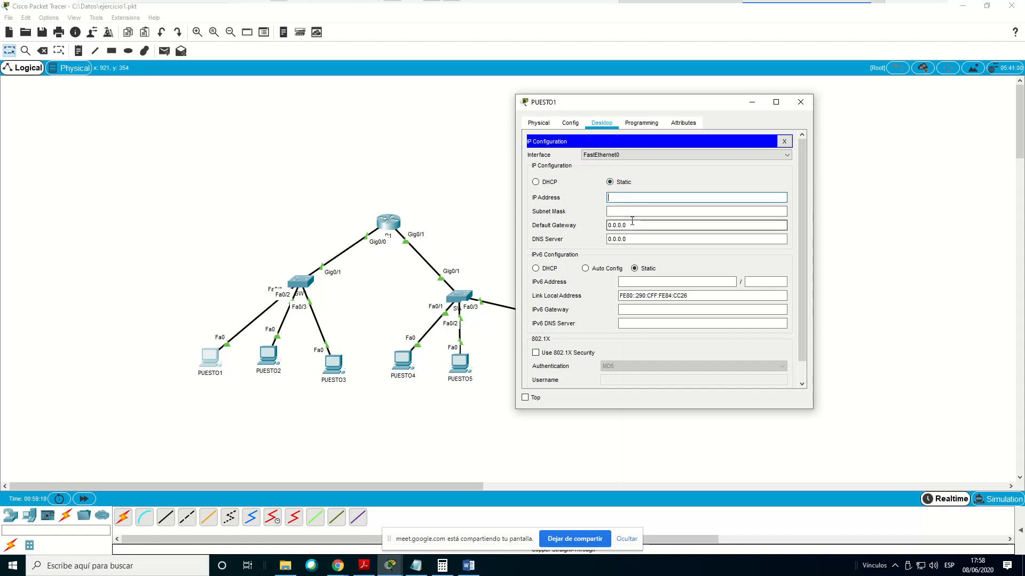
{"action": "type", "text": "172.31.100.1"}
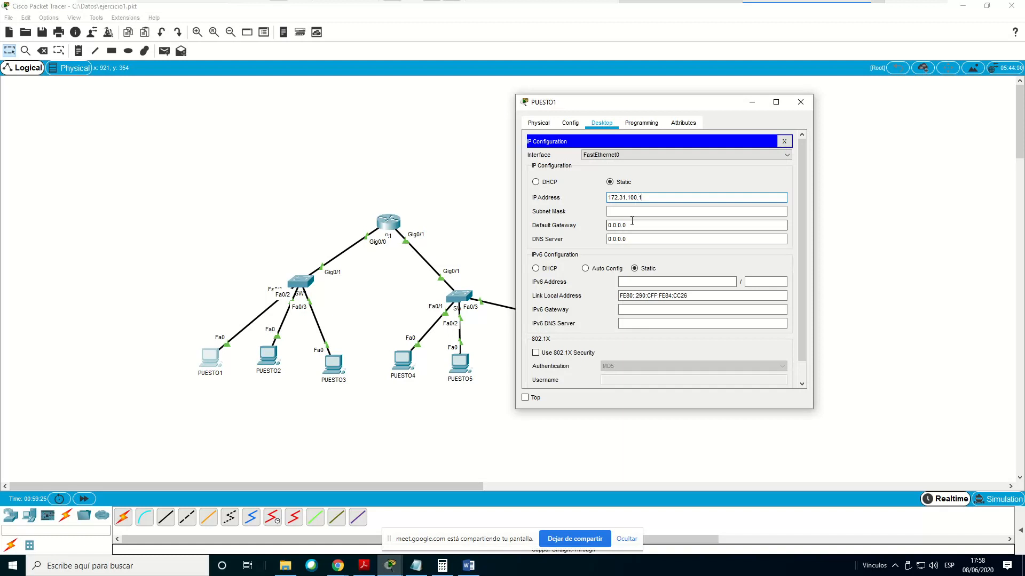
{"action": "left_click", "coordinate": [681, 212]}
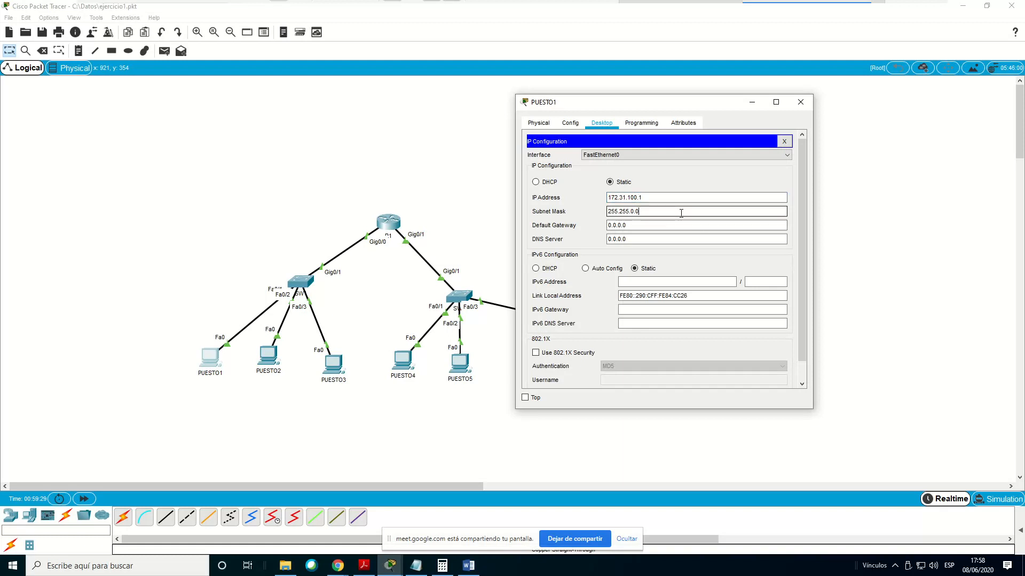
{"action": "key", "text": "BackSpace"}
{"action": "key", "text": "BackSpace"}
{"action": "key", "text": "BackSpace"}
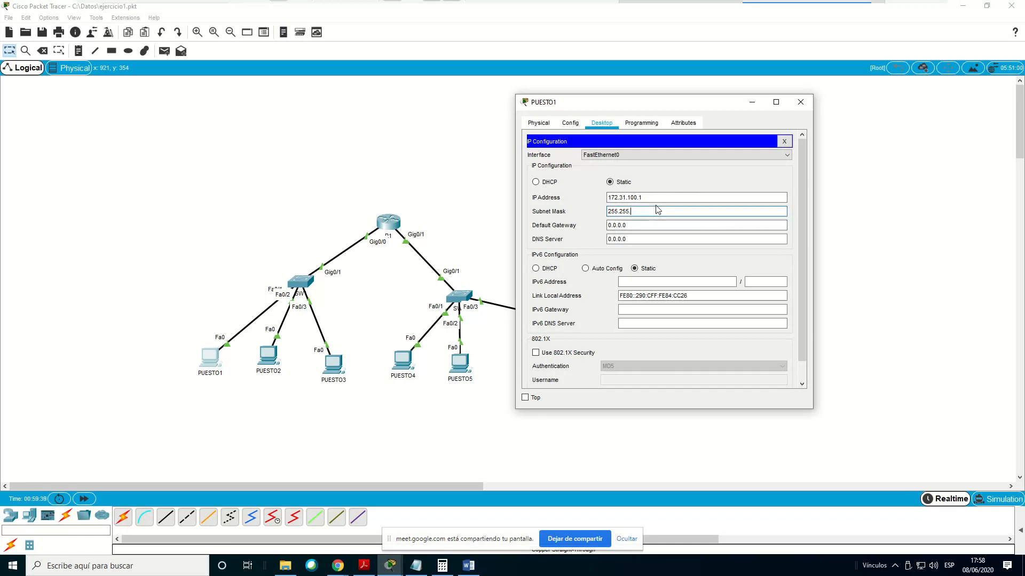
{"action": "type", "text": "255.128"}
{"action": "left_click_drag", "start_coordinate": [656, 212], "coordinate": [561, 211]}
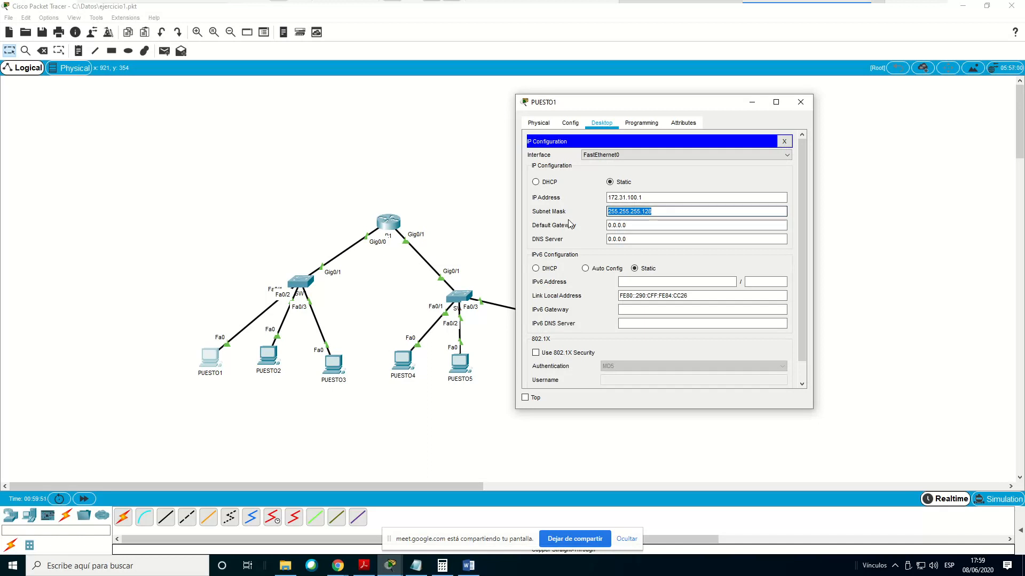
Move PUESTO1's window clear of the topology, set its default gateway to 172.31.100.126 and close its IP Configuration
{"action": "left_click_drag", "start_coordinate": [628, 107], "coordinate": [756, 112]}
{"action": "key", "text": "Tab"}
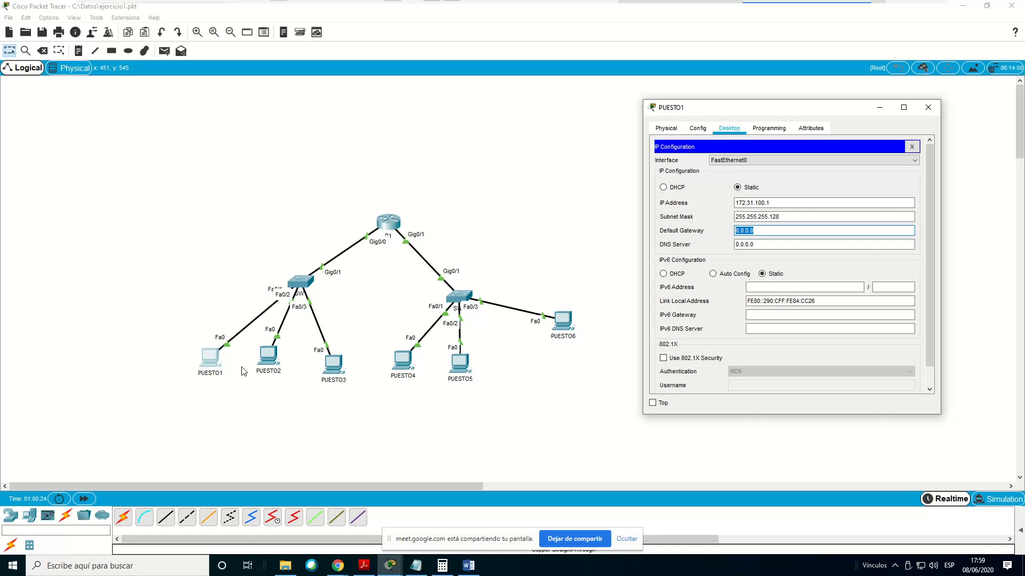
{"action": "type", "text": "172.31.100.12"}
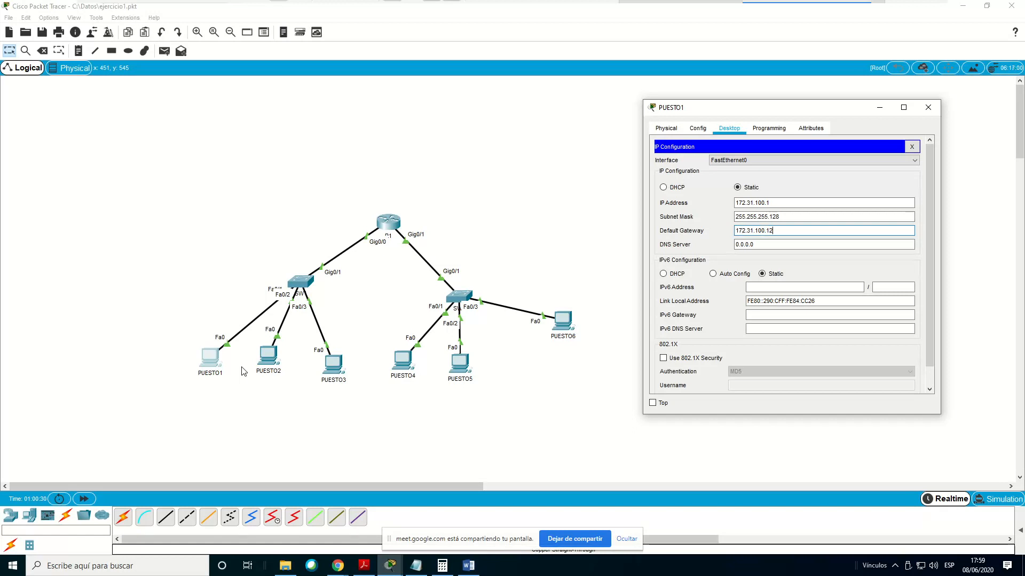
{"action": "type", "text": "6"}
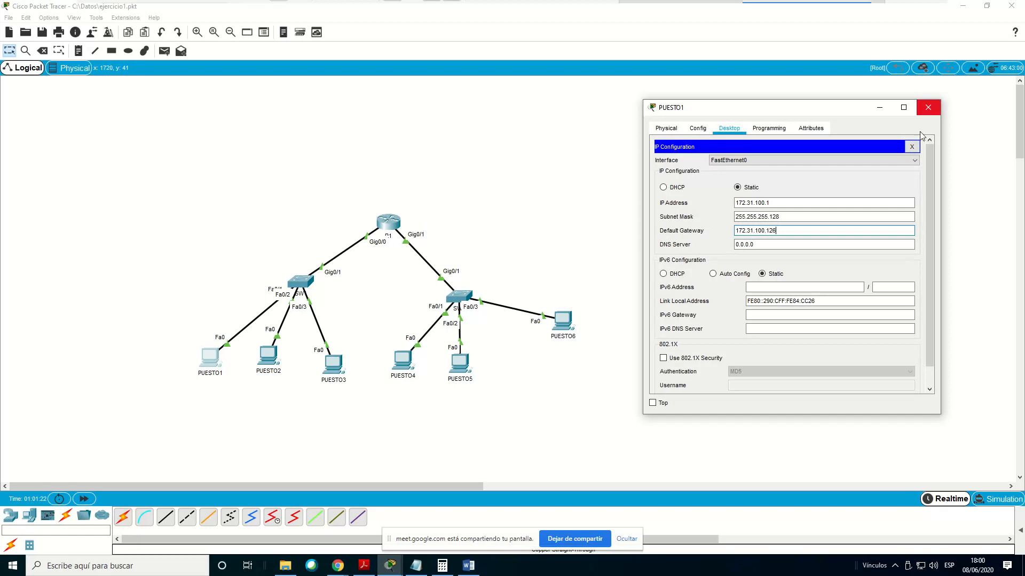
{"action": "left_click", "coordinate": [912, 147]}
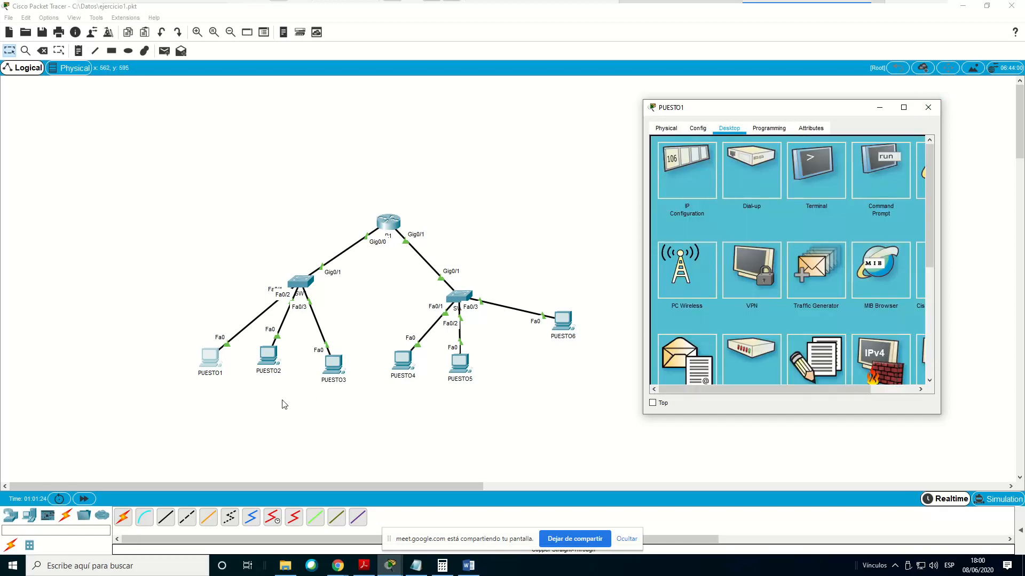
Open PUESTO2's IP Configuration and set its IP address to 172.31.100.2 with subnet mask 255.255.255.128
{"action": "left_click", "coordinate": [266, 357]}
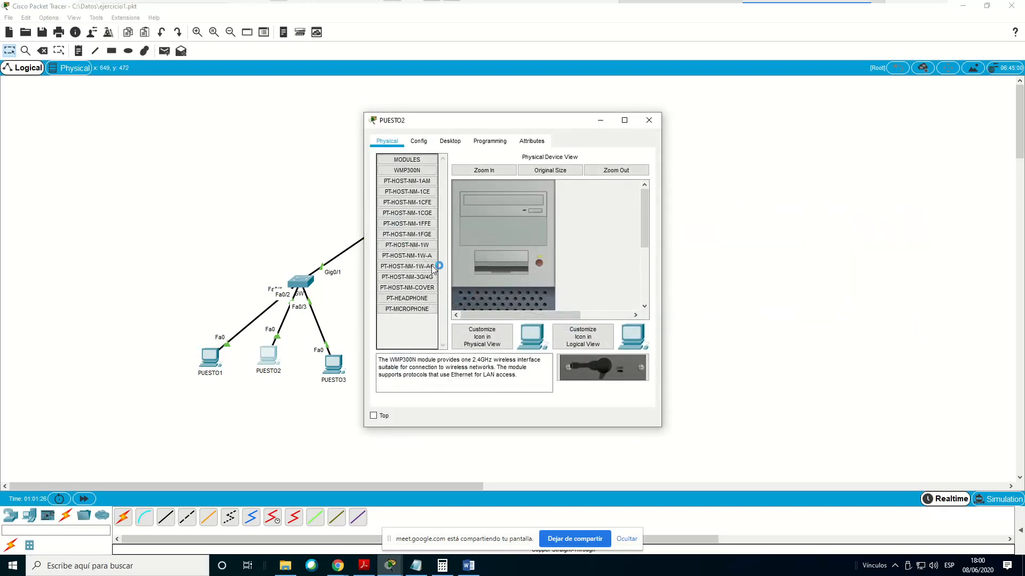
{"action": "left_click", "coordinate": [450, 140]}
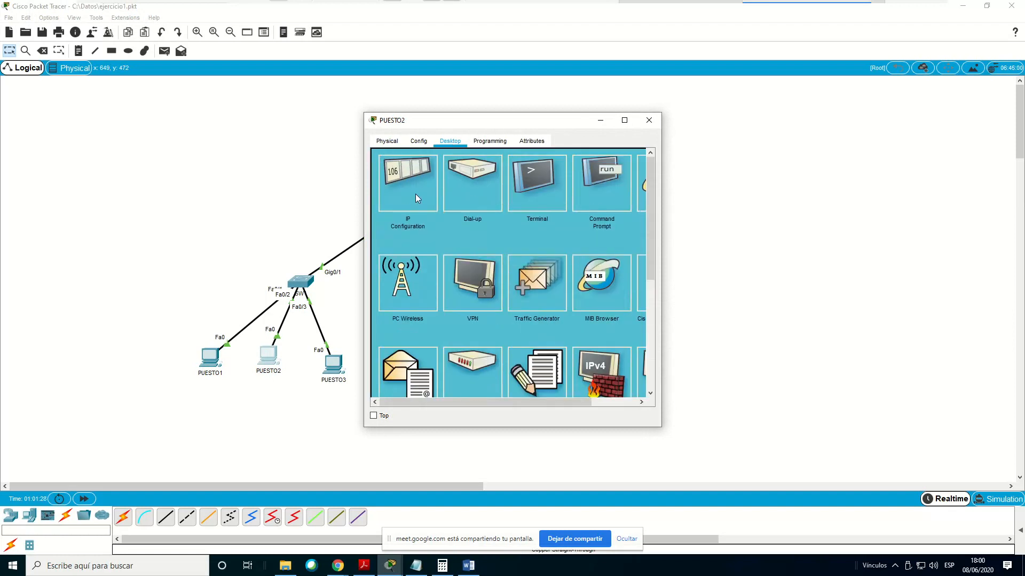
{"action": "left_click", "coordinate": [417, 198]}
{"action": "left_click", "coordinate": [544, 215]}
{"action": "type", "text": "1"}
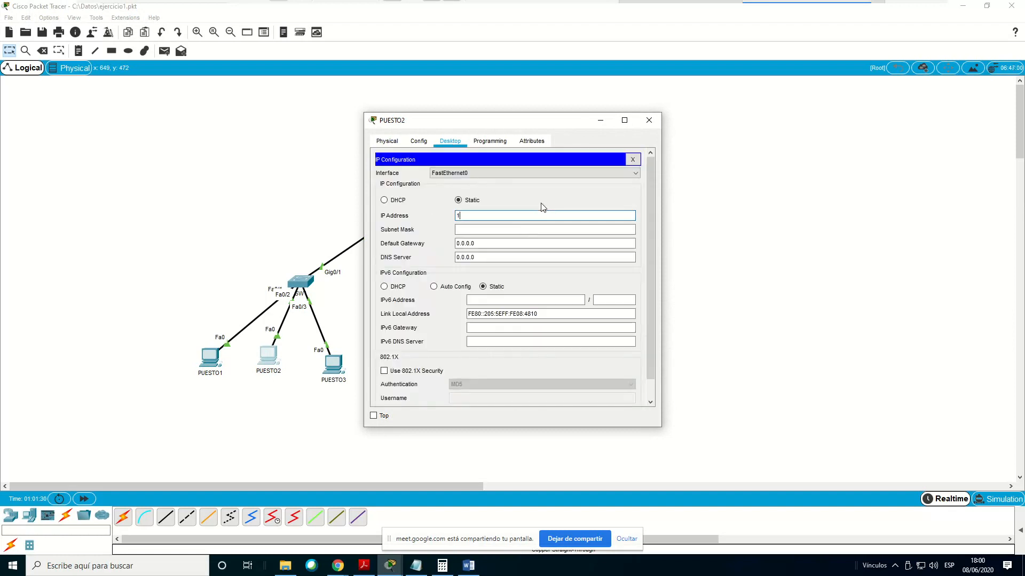
{"action": "type", "text": "72.31.100.2"}
{"action": "left_click", "coordinate": [492, 230]}
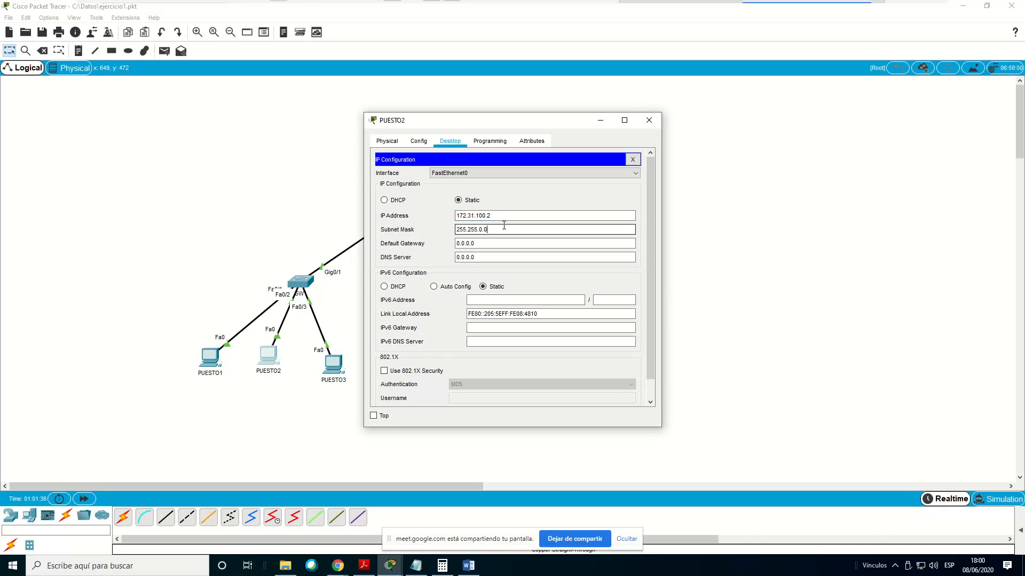
{"action": "type", "text": "255.12"}
Set PUESTO2's default gateway to 172.31.100.126, leave the DNS server as is and close its IP Configuration
{"action": "left_click", "coordinate": [504, 245]}
{"action": "type", "text": "172."}
{"action": "key", "text": "BackSpace"}
{"action": "key", "text": "BackSpace"}
{"action": "key", "text": "BackSpace"}
{"action": "key", "text": "BackSpace"}
{"action": "key", "text": "BackSpace"}
{"action": "key", "text": "BackSpace"}
{"action": "key", "text": "BackSpace"}
{"action": "key", "text": "BackSpace"}
{"action": "key", "text": "BackSpace"}
{"action": "key", "text": "BackSpace"}
{"action": "key", "text": "BackSpace"}
{"action": "type", "text": "172.31"}
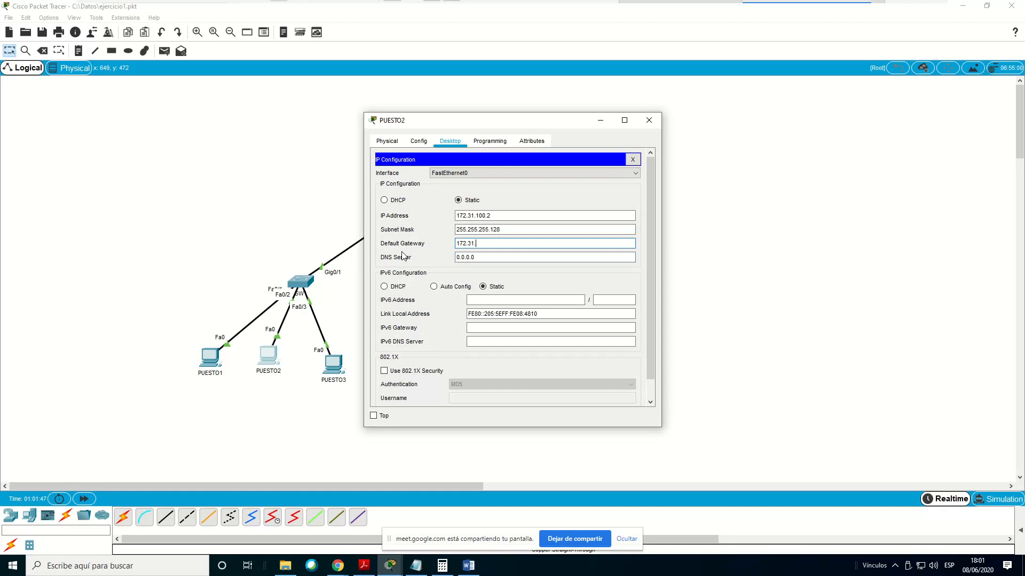
{"action": "type", "text": ".100.126"}
{"action": "left_click_drag", "start_coordinate": [481, 258], "coordinate": [436, 259]}
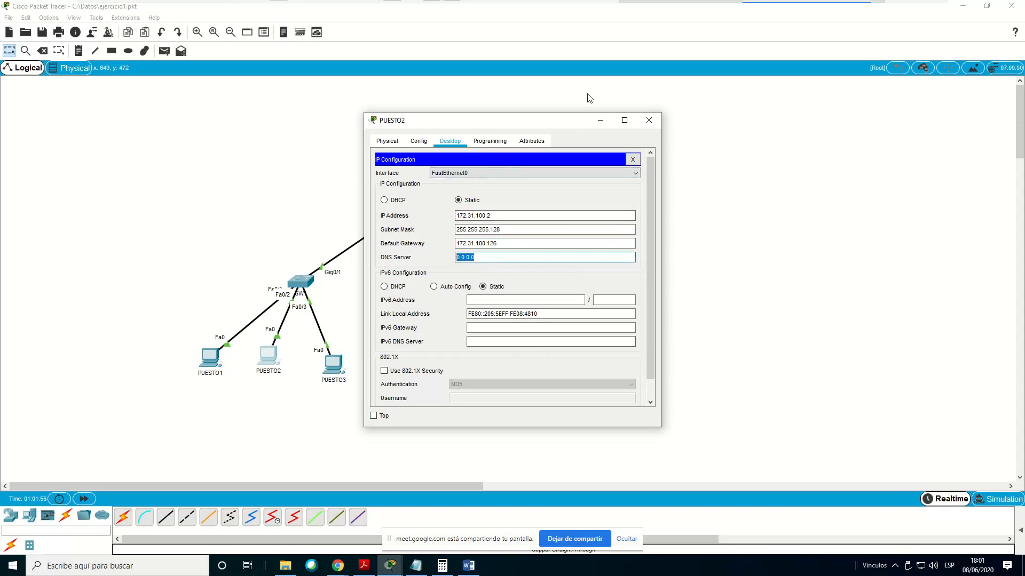
{"action": "left_click", "coordinate": [636, 161]}
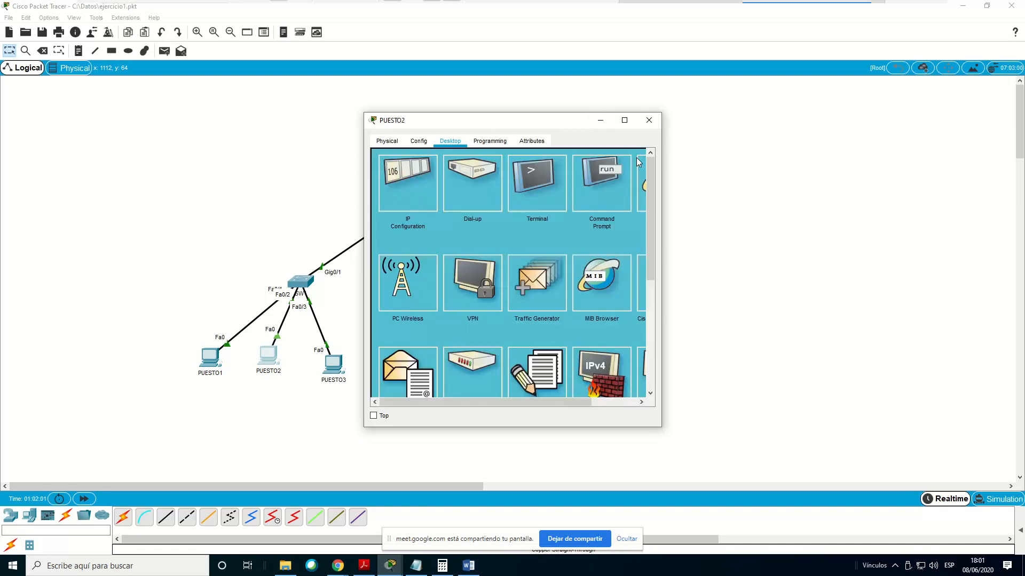
Open PUESTO3's IP Configuration and set its IP address to 172.31.100.3 with subnet mask 255.255.255.128
{"action": "left_click", "coordinate": [335, 365]}
{"action": "left_click", "coordinate": [450, 142]}
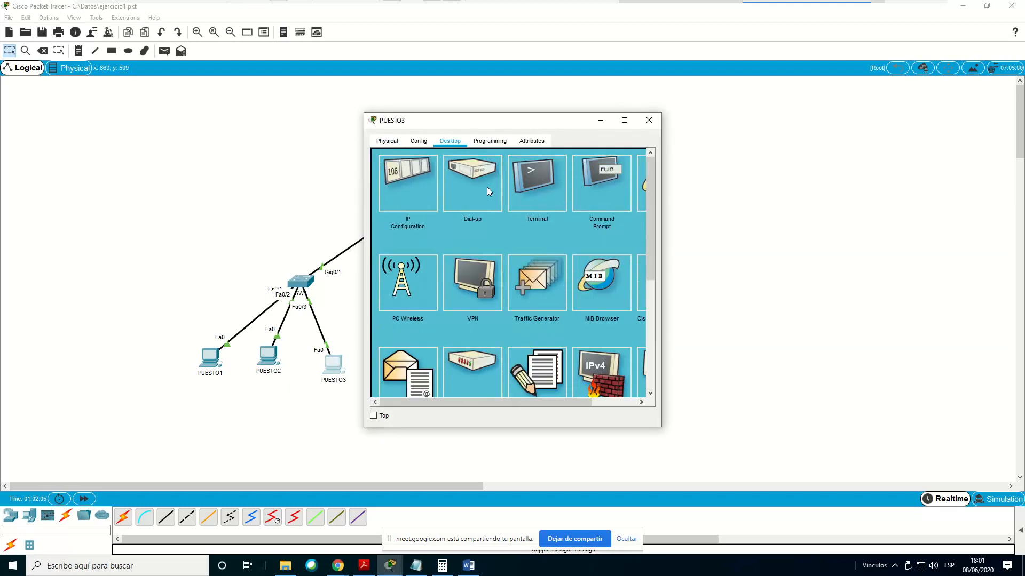
{"action": "left_click", "coordinate": [408, 184]}
{"action": "left_click", "coordinate": [462, 216]}
{"action": "type", "text": "1"}
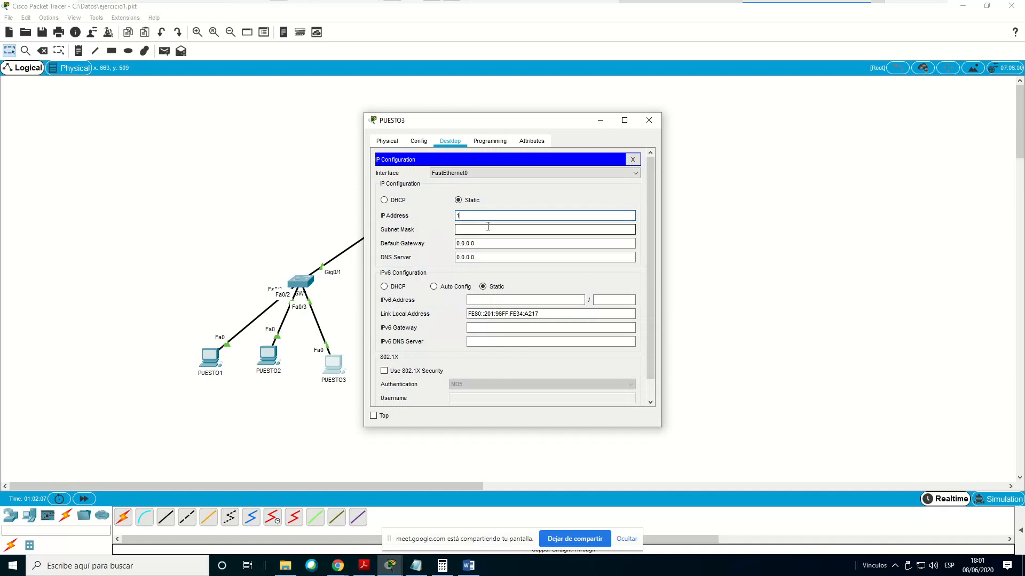
{"action": "type", "text": "72.31.100.3"}
{"action": "left_click", "coordinate": [488, 228]}
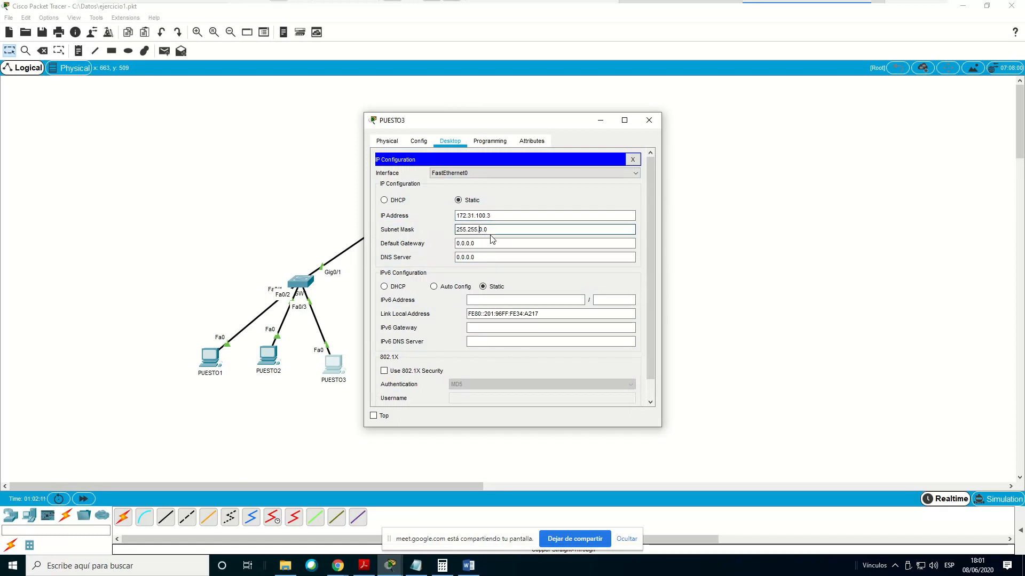
{"action": "key", "text": "BackSpace"}
{"action": "key", "text": "BackSpace"}
{"action": "type", "text": "255.255.128"}
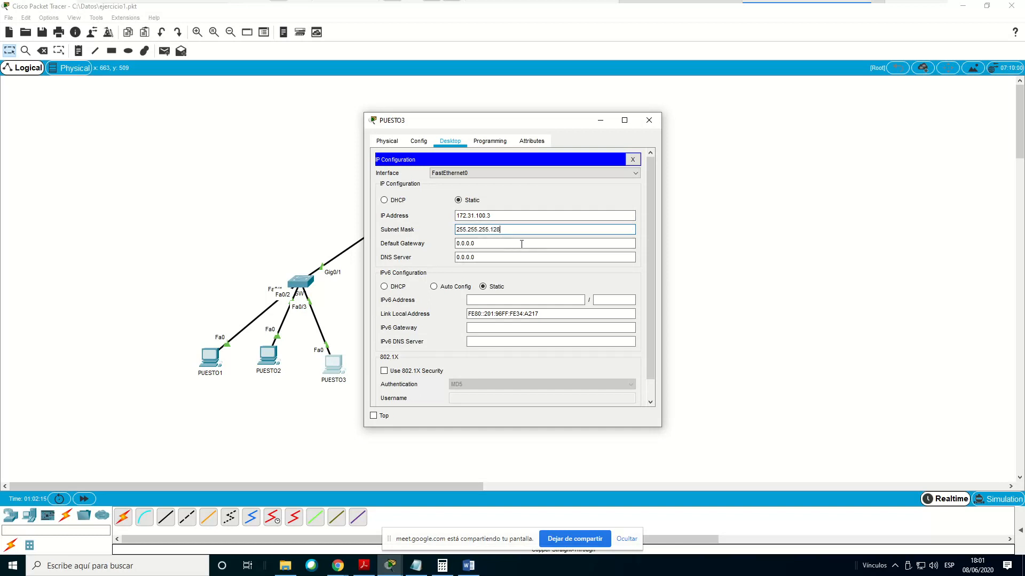
Set PUESTO3's default gateway to 172.31.100.126, close its IP Configuration and return to the topology
{"action": "key", "text": "Tab"}
{"action": "type", "text": "1"}
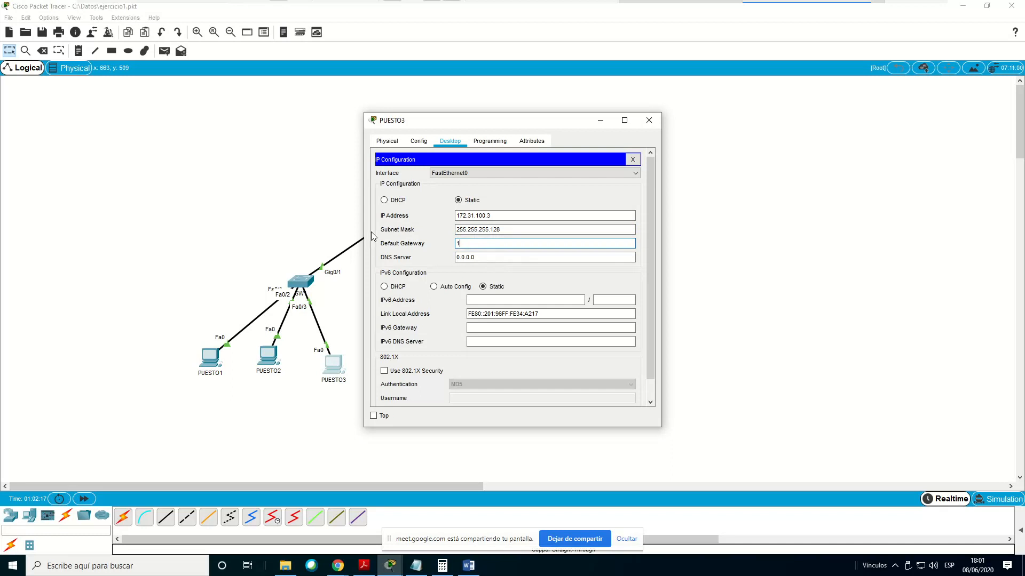
{"action": "type", "text": "72.31.100.126"}
{"action": "left_click", "coordinate": [632, 160]}
{"action": "left_click", "coordinate": [298, 415]}
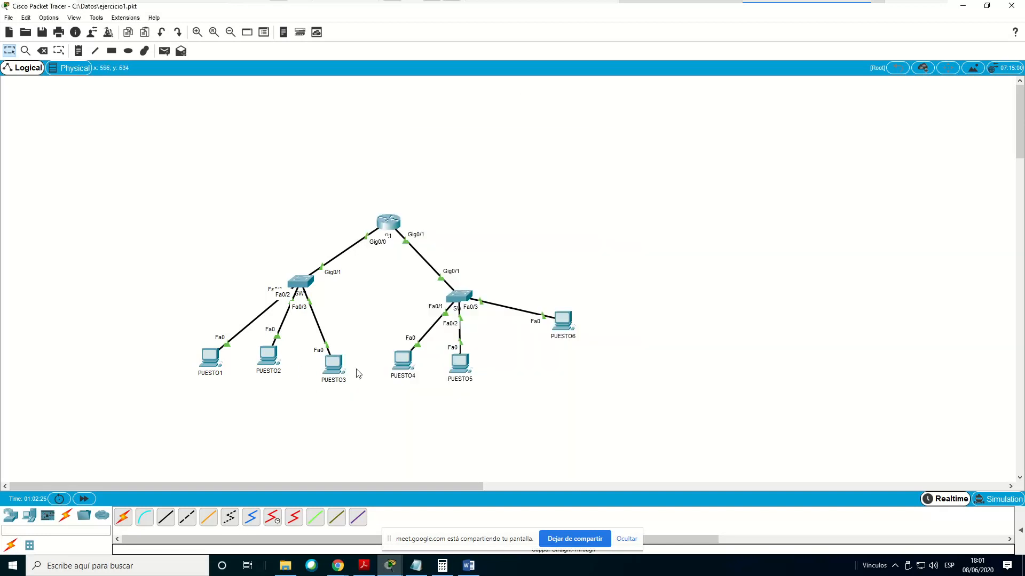
Open PUESTO4's IP Configuration clear of the topology and set its IP address to 172.31.250.1 with subnet mask 255.255.255.128
{"action": "left_click", "coordinate": [406, 365]}
{"action": "left_click", "coordinate": [450, 141]}
{"action": "left_click_drag", "start_coordinate": [467, 128], "coordinate": [798, 100]}
{"action": "left_click", "coordinate": [750, 169]}
{"action": "left_click", "coordinate": [811, 188]}
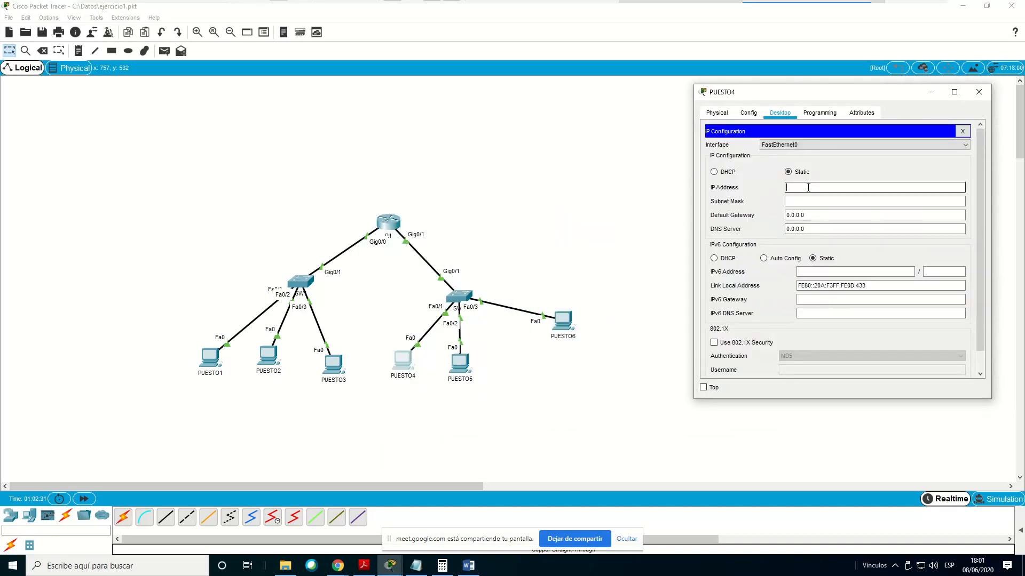
{"action": "type", "text": "172.31.250.1"}
{"action": "left_click", "coordinate": [805, 201]}
{"action": "left_click", "coordinate": [880, 204]}
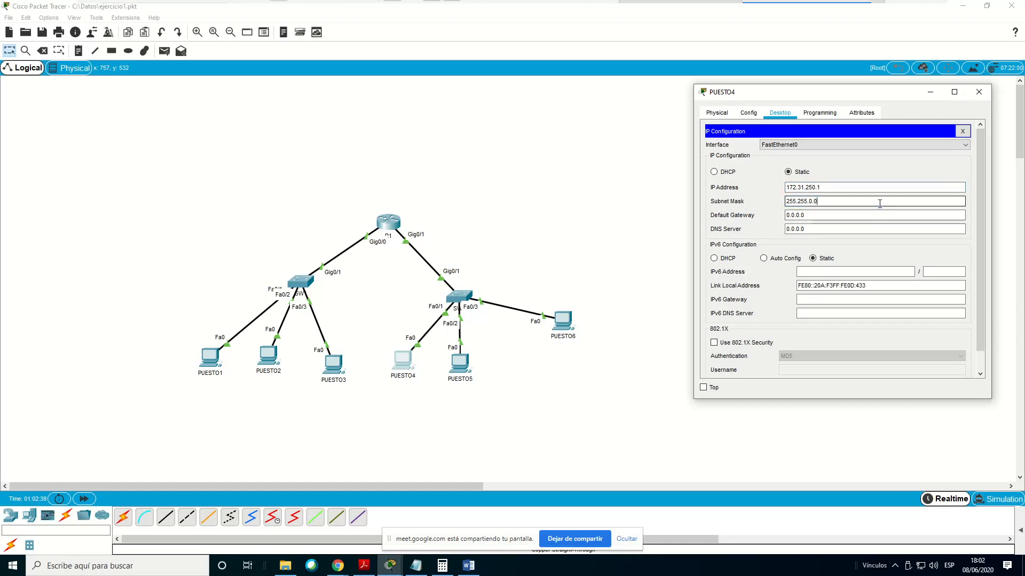
{"action": "key", "text": "BackSpace"}
{"action": "key", "text": "BackSpace"}
{"action": "key", "text": "BackSpace"}
{"action": "type", "text": "255.255.12"}
Set PUESTO4's default gateway to 172.31.250.126 and close its IP Configuration
{"action": "key", "text": "Tab"}
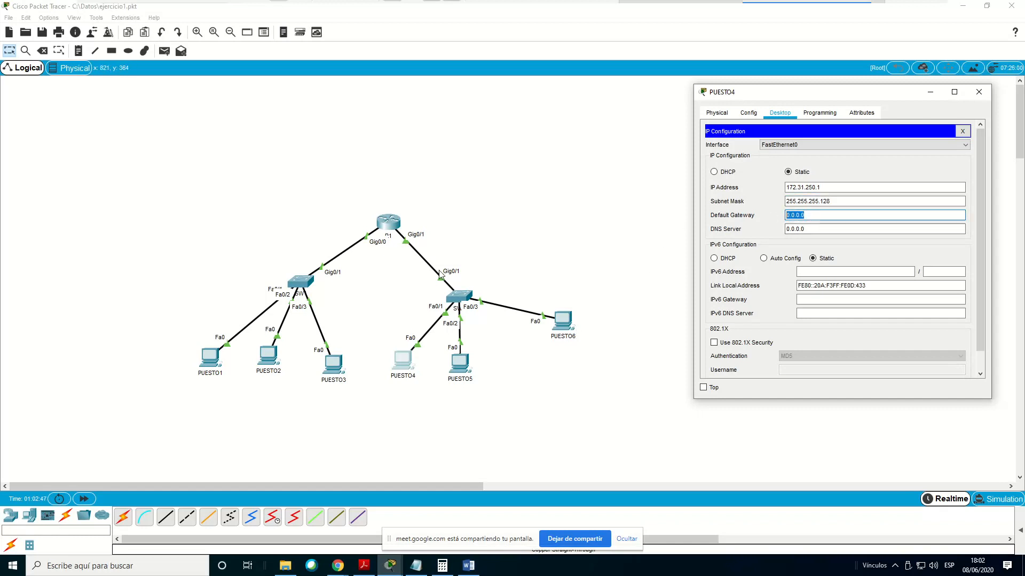
{"action": "type", "text": "172.31"}
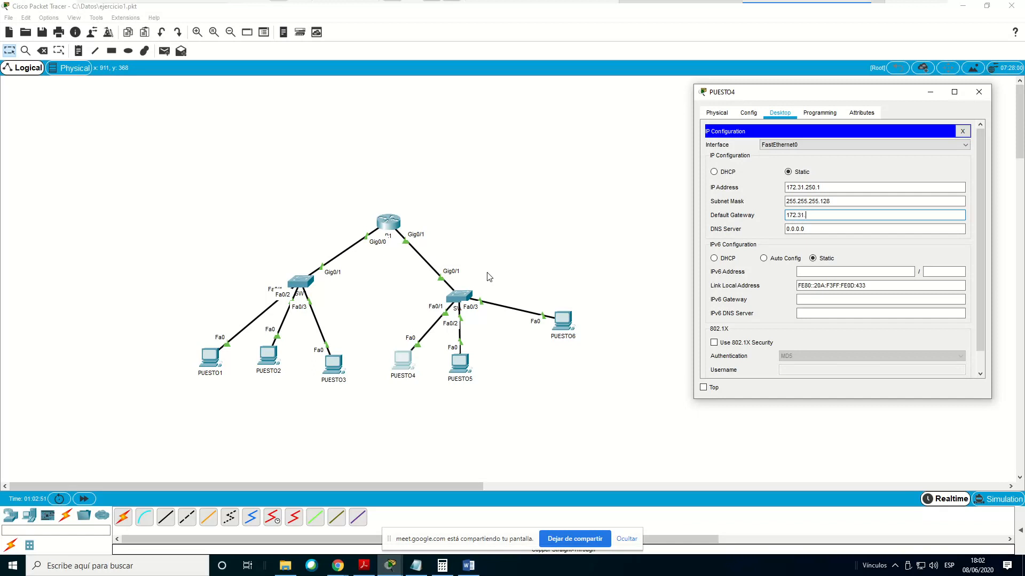
{"action": "type", "text": ".250.12"}
{"action": "left_click", "coordinate": [963, 131]}
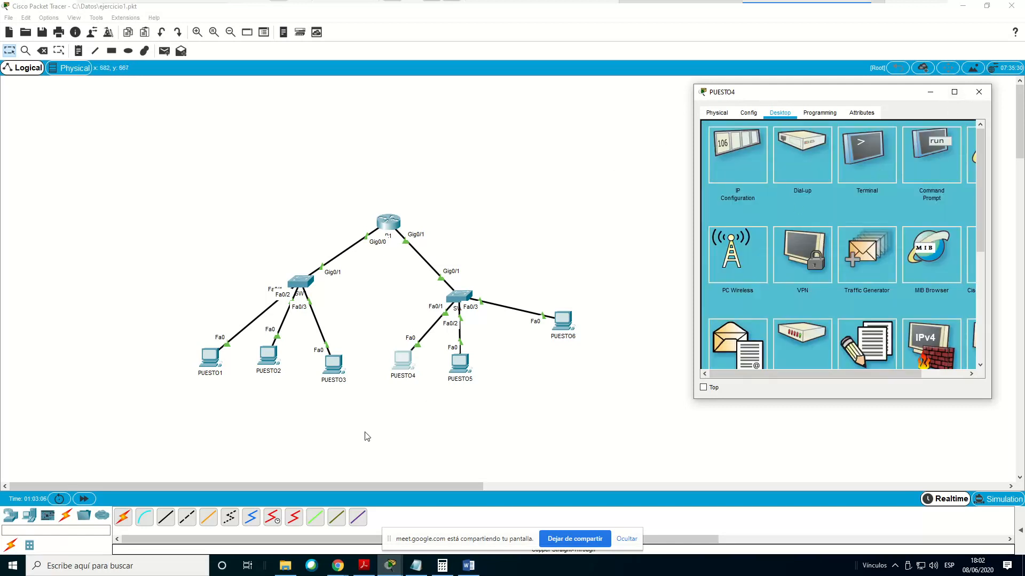
Open PUESTO5's IP Configuration and set its IP address to 172.31.250.2 with subnet mask 255.255.255.128
{"action": "left_click", "coordinate": [460, 364]}
{"action": "left_click", "coordinate": [455, 143]}
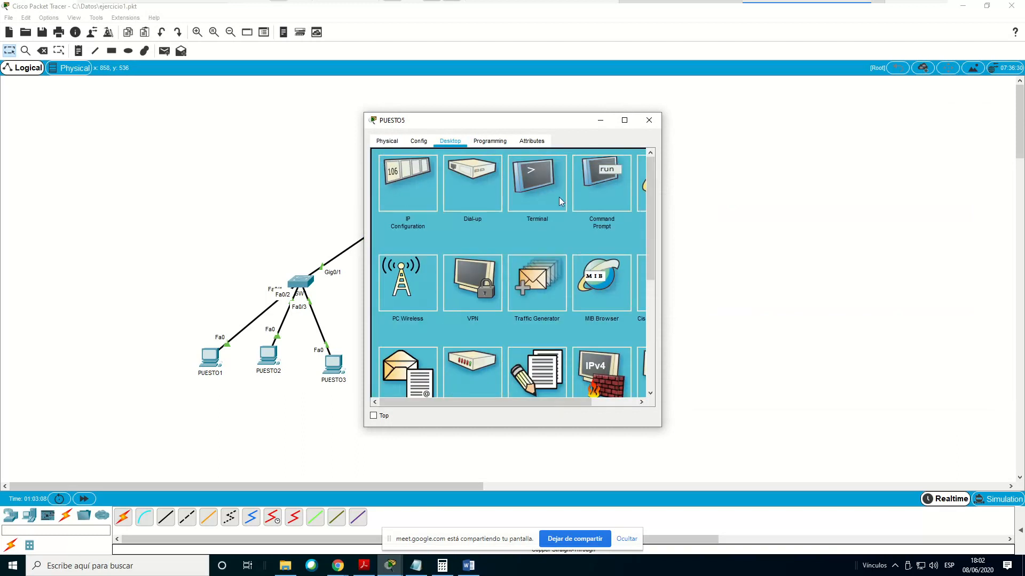
{"action": "left_click", "coordinate": [423, 190]}
{"action": "left_click", "coordinate": [522, 215]}
{"action": "type", "text": "172."}
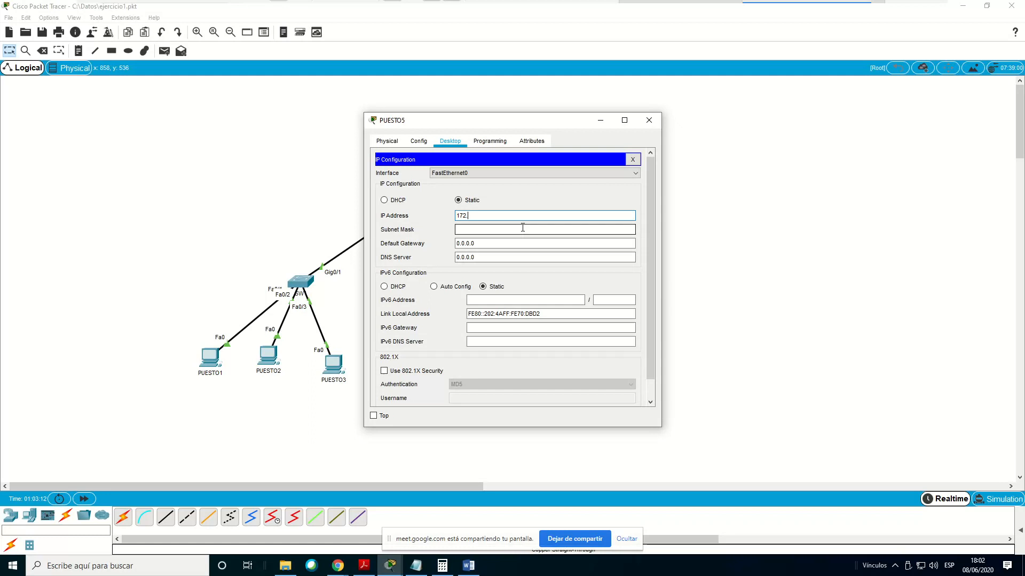
{"action": "type", "text": "31.250.2"}
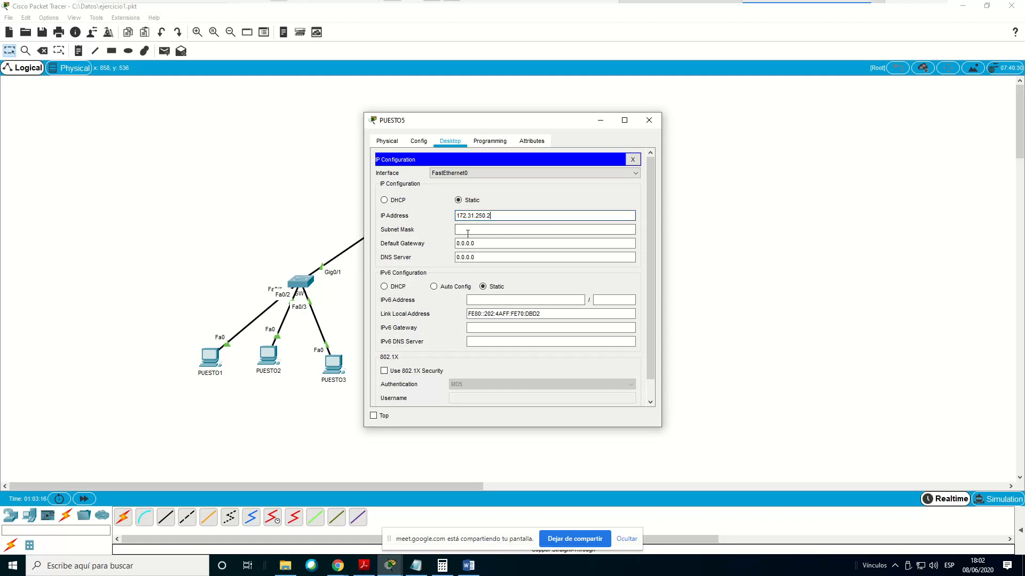
{"action": "left_click", "coordinate": [518, 230]}
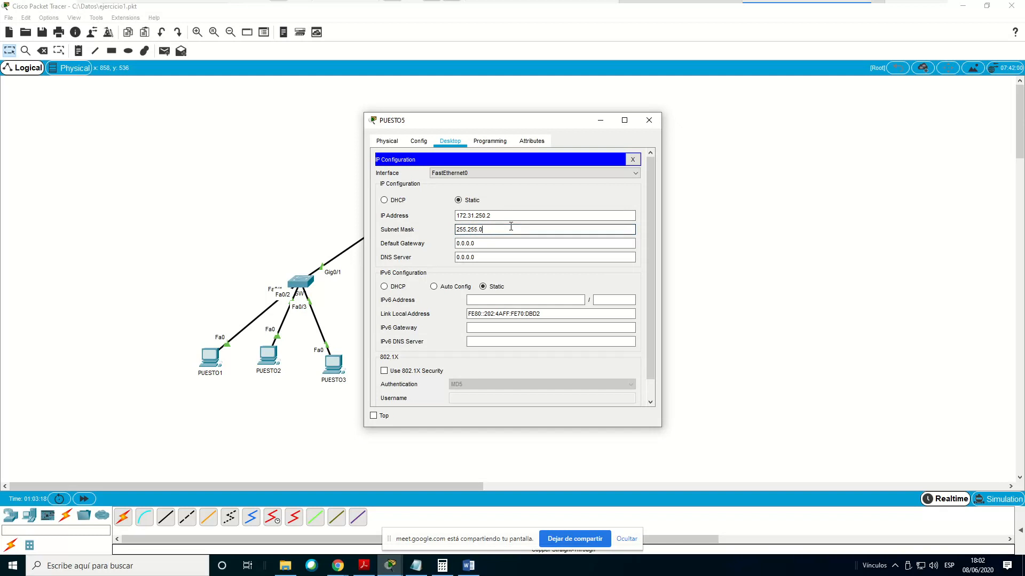
{"action": "type", "text": "55.255.128"}
Set PUESTO5's default gateway to 172.31.250.126 and close its window
{"action": "left_click", "coordinate": [503, 244]}
{"action": "type", "text": "172.31.250"}
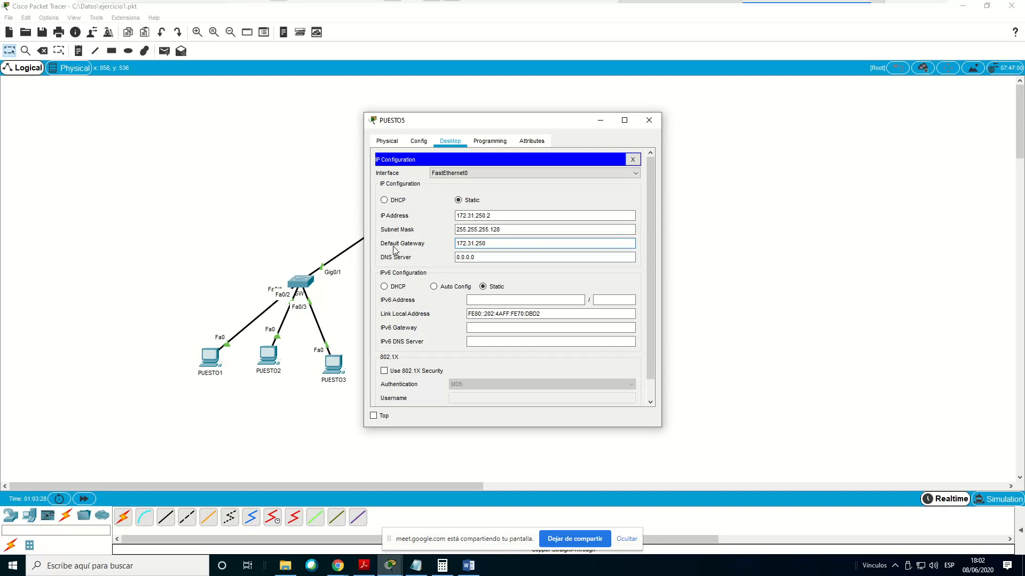
{"action": "type", "text": ".13"}
{"action": "key", "text": "BackSpace"}
{"action": "type", "text": "26"}
{"action": "left_click", "coordinate": [650, 127]}
Open PUESTO6's IP Configuration and set its IP address to 172.31.250.3 with subnet mask 255.255.255.128
{"action": "double_click", "coordinate": [563, 321]}
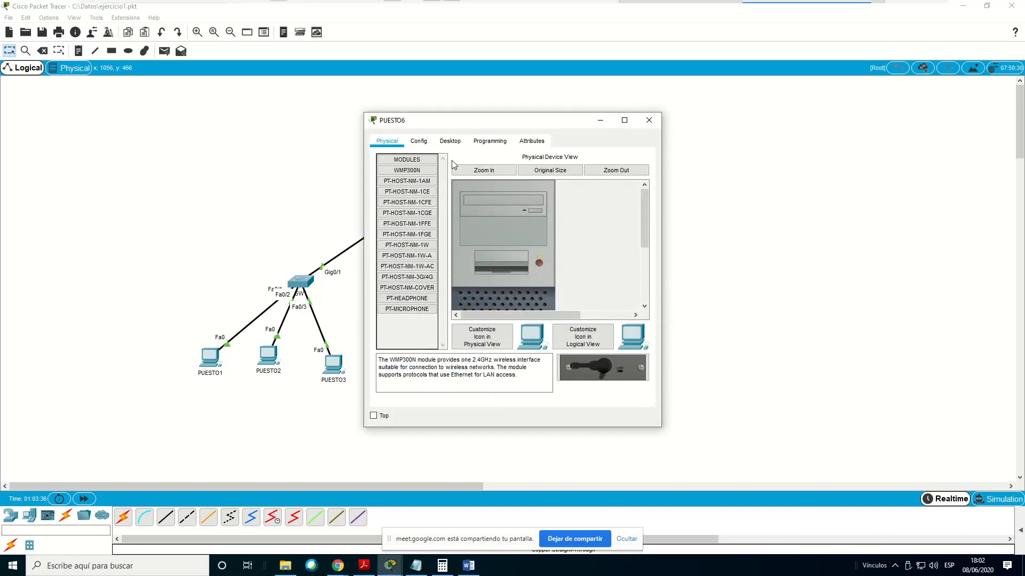
{"action": "left_click", "coordinate": [450, 140]}
{"action": "scroll", "coordinate": [415, 172], "scroll_direction": "up", "scroll_amount": 1}
{"action": "left_click", "coordinate": [415, 172]}
{"action": "left_click", "coordinate": [497, 215]}
{"action": "type", "text": "172.31"}
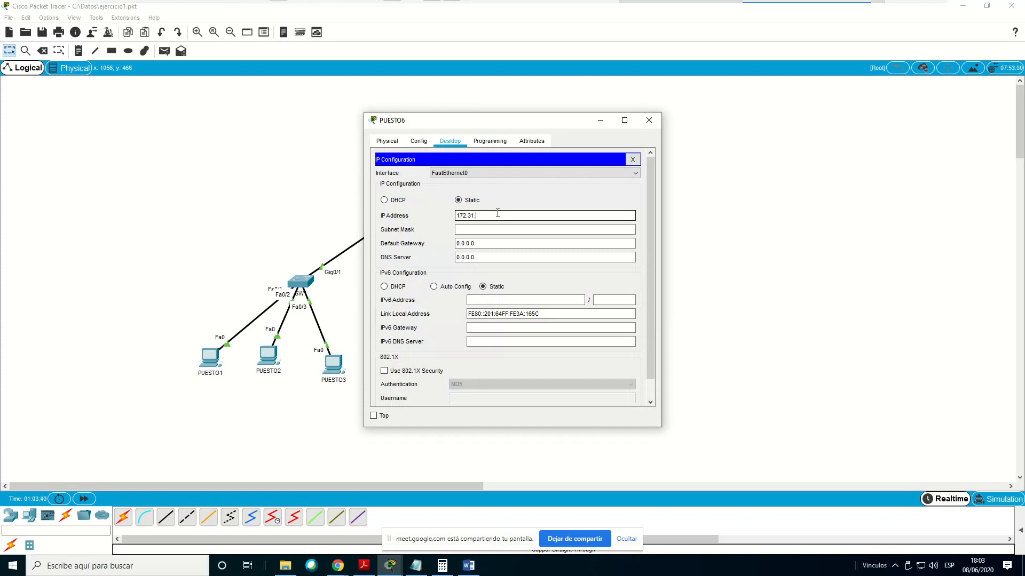
{"action": "type", "text": ".250.3"}
{"action": "left_click", "coordinate": [526, 230]}
{"action": "key", "text": "BackSpace"}
{"action": "key", "text": "BackSpace"}
{"action": "key", "text": "BackSpace"}
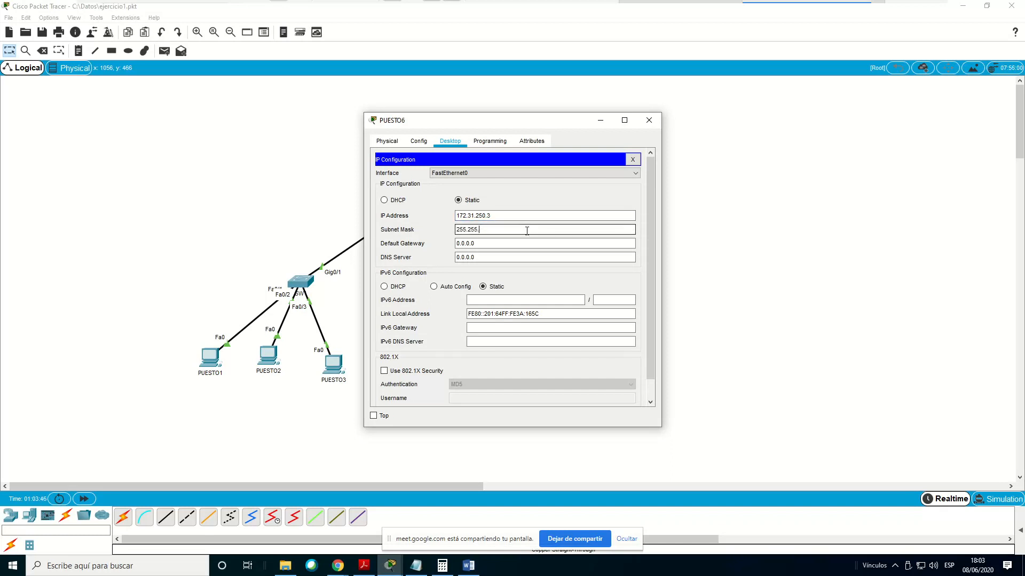
{"action": "type", "text": "255.128"}
Set PUESTO6's default gateway to 172.31.250.126, close its window, and move PUESTO6 closer to PUESTO5
{"action": "key", "text": "Tab"}
{"action": "type", "text": "1"}
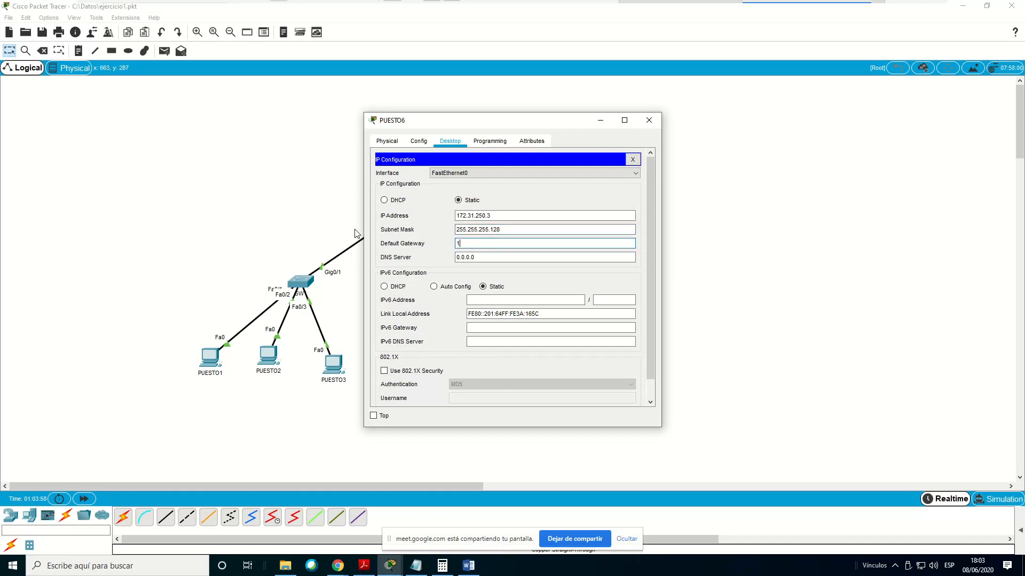
{"action": "type", "text": "72.31."}
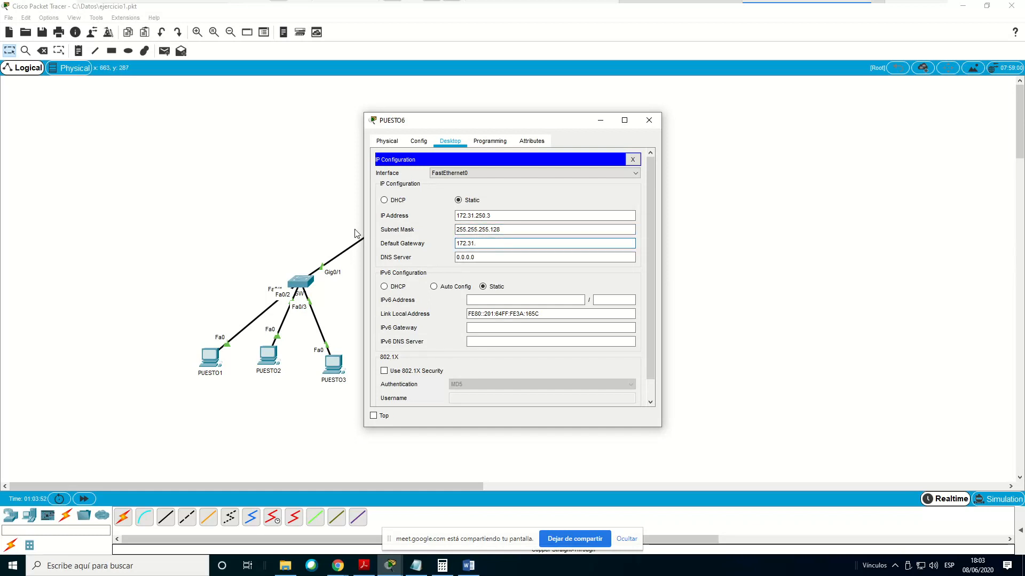
{"action": "type", "text": "250.126"}
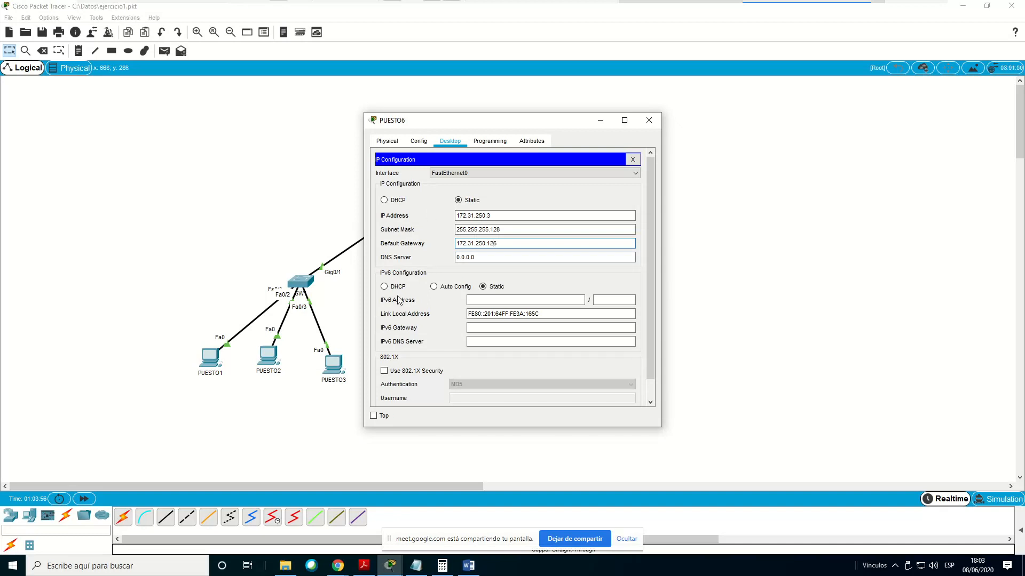
{"action": "left_click", "coordinate": [634, 160]}
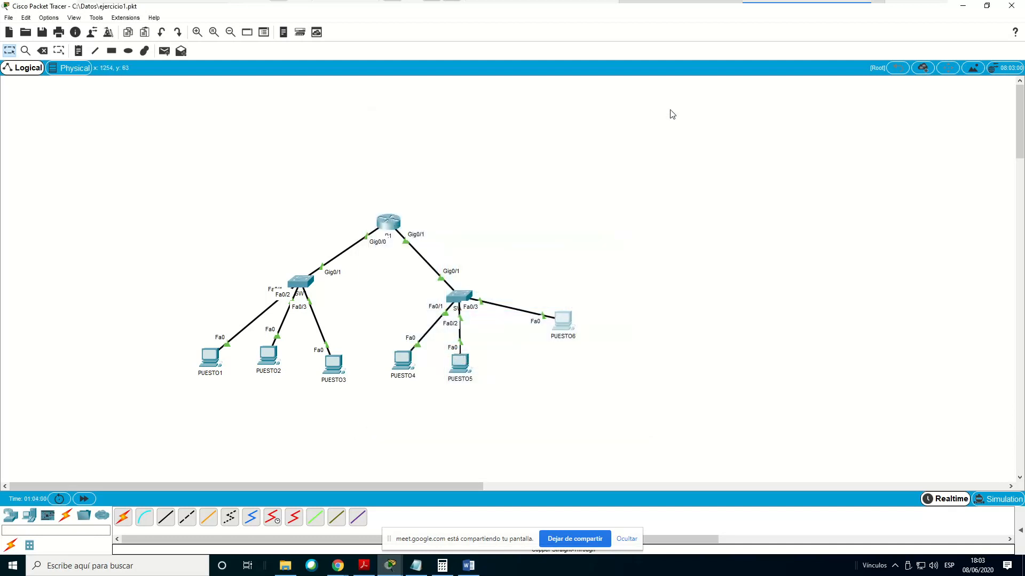
{"action": "left_click_drag", "start_coordinate": [561, 327], "coordinate": [527, 356]}
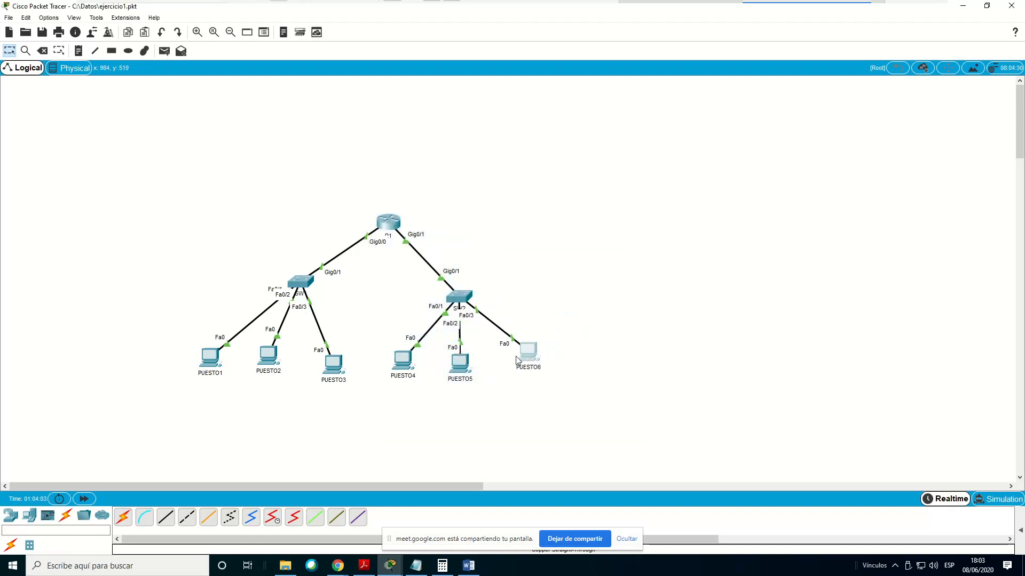
Ping 172.31.100.2 from PUESTO1's Command Prompt and widen its window so the output lines do not wrap
{"action": "left_click", "coordinate": [210, 363]}
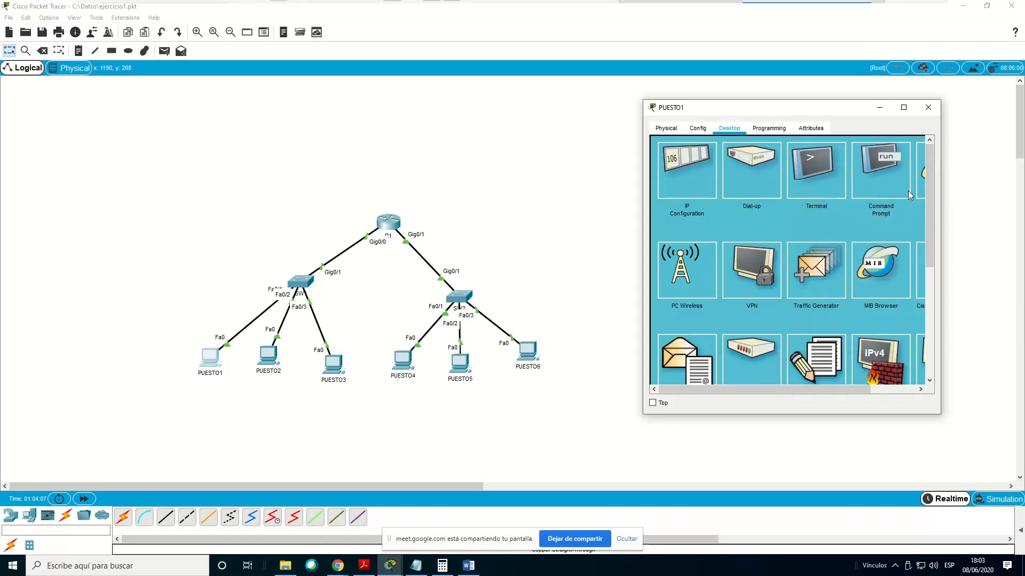
{"action": "left_click", "coordinate": [907, 191]}
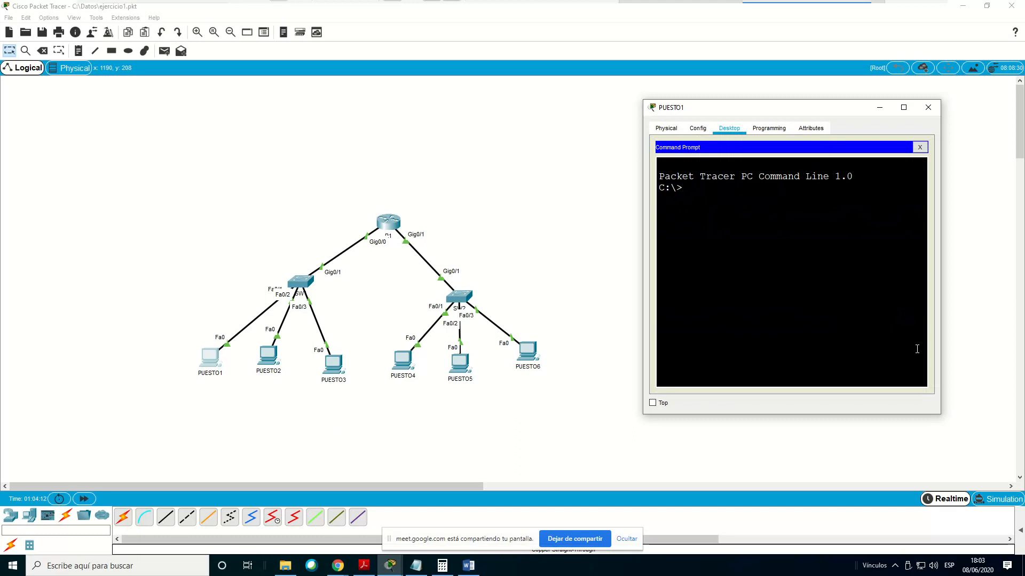
{"action": "type", "text": "ping"}
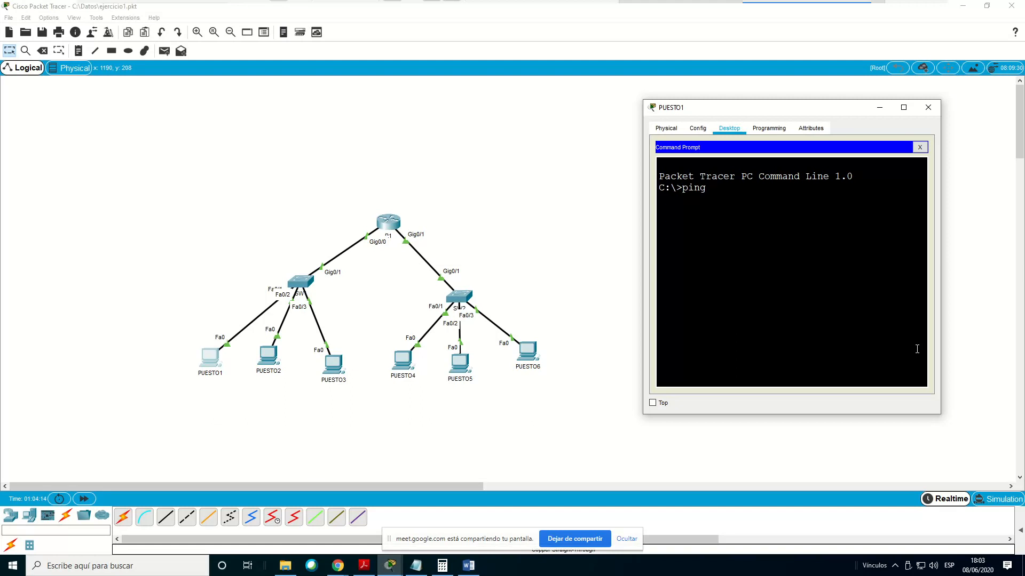
{"action": "type", "text": " 172.31.100.2"}
{"action": "key", "text": "Return"}
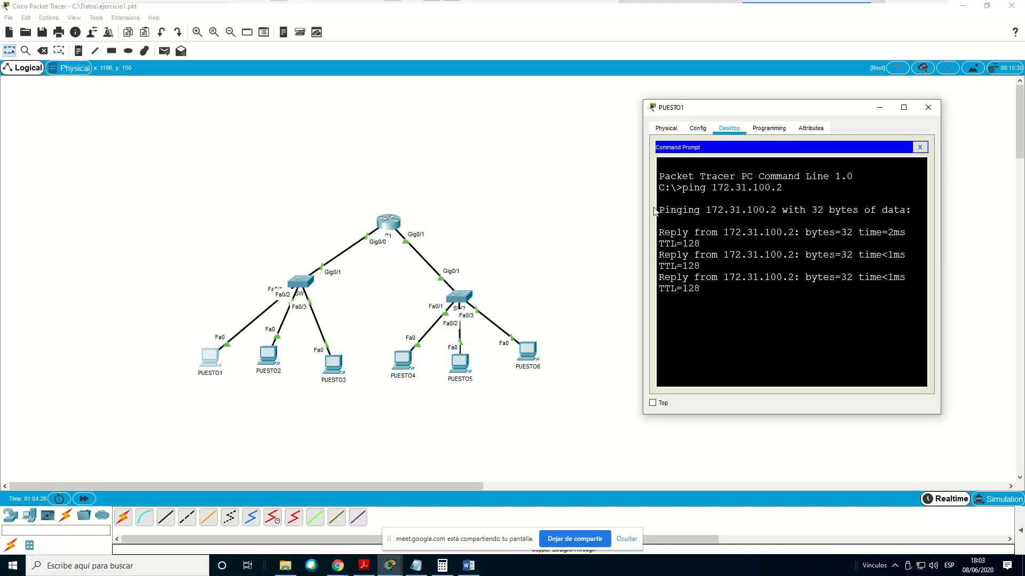
{"action": "left_click_drag", "start_coordinate": [647, 207], "coordinate": [575, 174]}
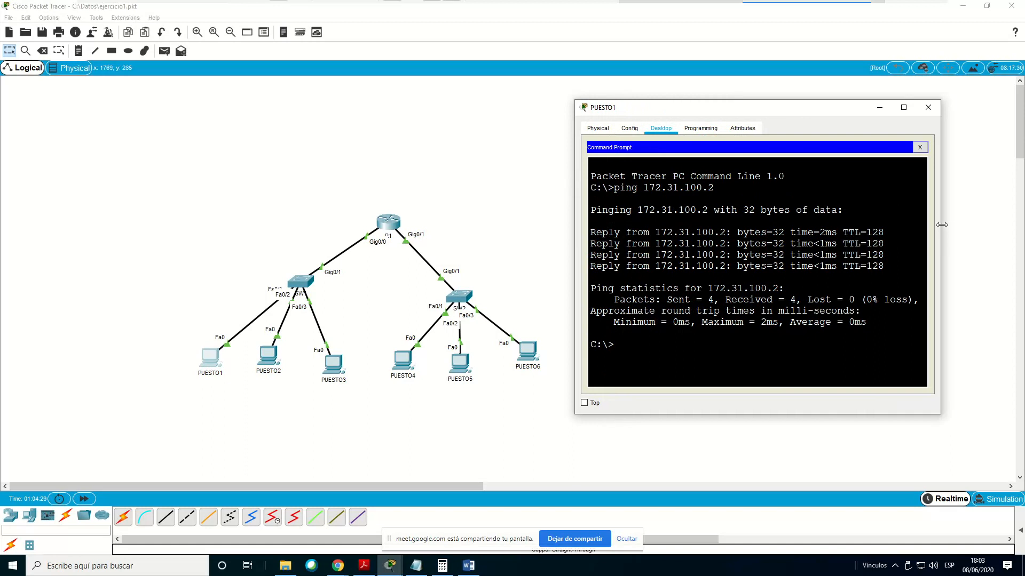
{"action": "left_click_drag", "start_coordinate": [940, 227], "coordinate": [956, 227]}
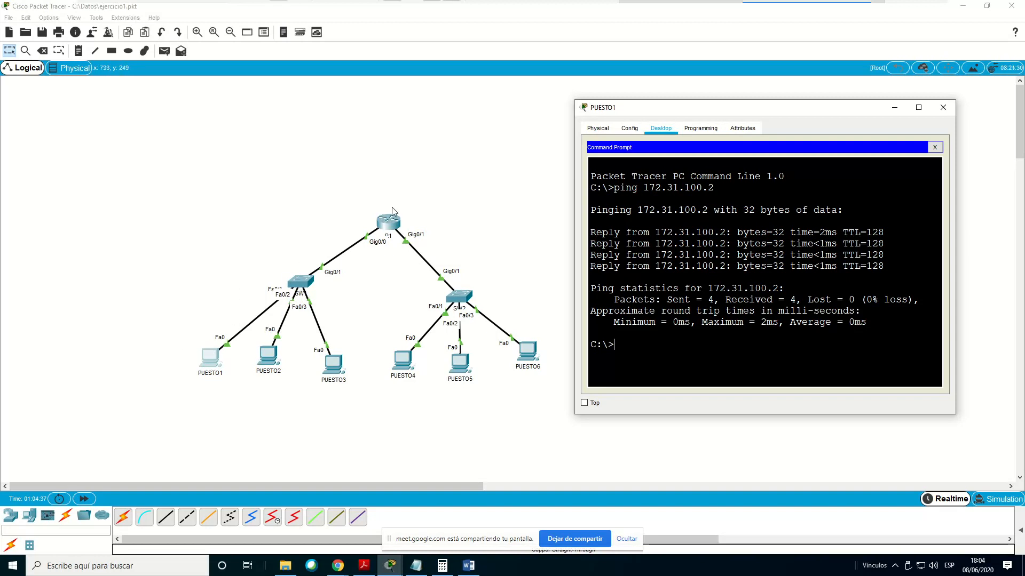
Ping 172.31.250.2 in the other subnet from PUESTO1's Command Prompt
{"action": "mouse_move", "coordinate": [488, 5]}
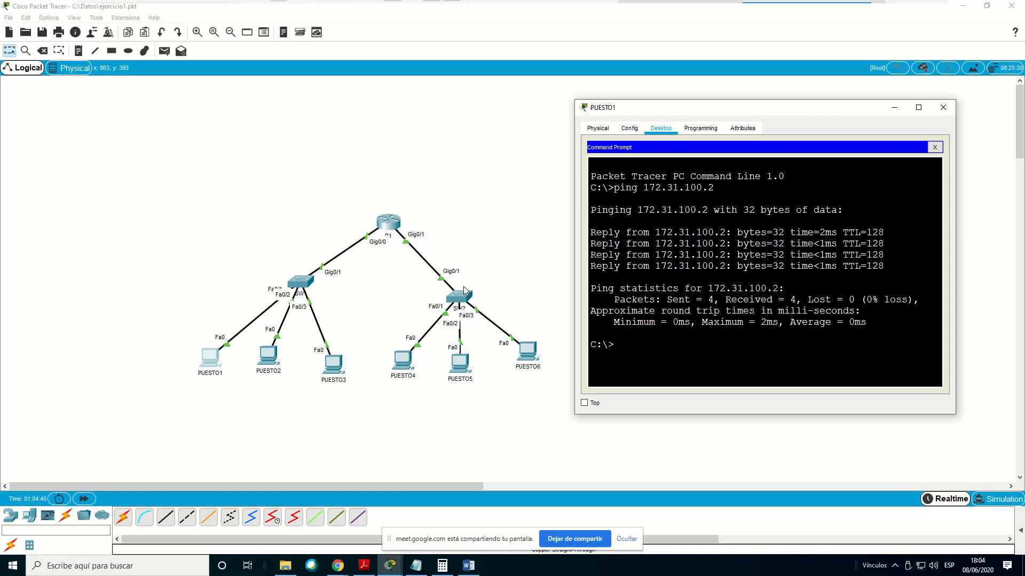
{"action": "key", "text": "Up"}
{"action": "key", "text": "BackSpace"}
{"action": "key", "text": "BackSpace"}
{"action": "key", "text": "BackSpace"}
{"action": "type", "text": "250.2"}
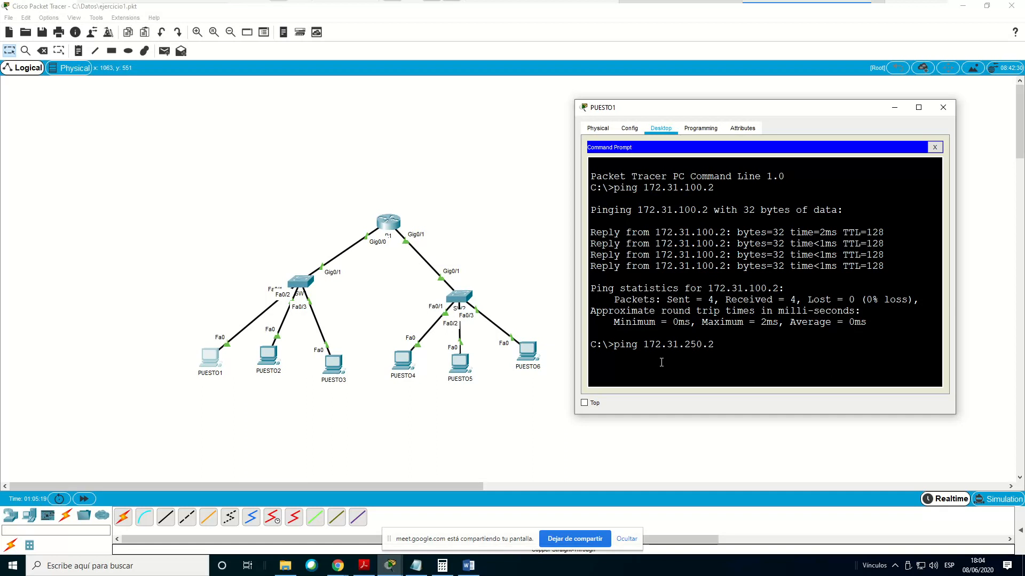
{"action": "left_click_drag", "start_coordinate": [645, 344], "coordinate": [713, 348]}
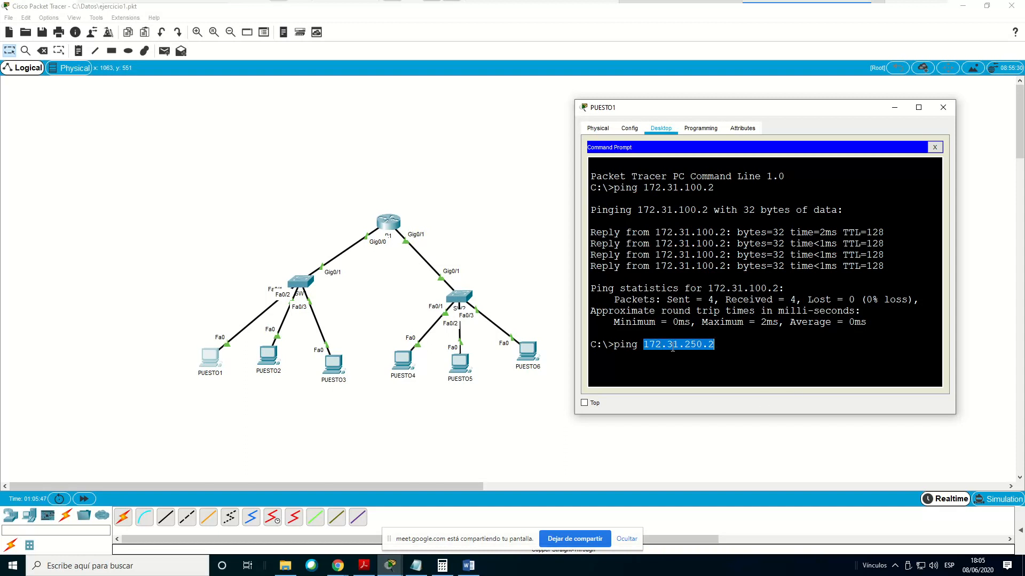
{"action": "left_click_drag", "start_coordinate": [704, 347], "coordinate": [647, 344]}
{"action": "left_click", "coordinate": [742, 347]}
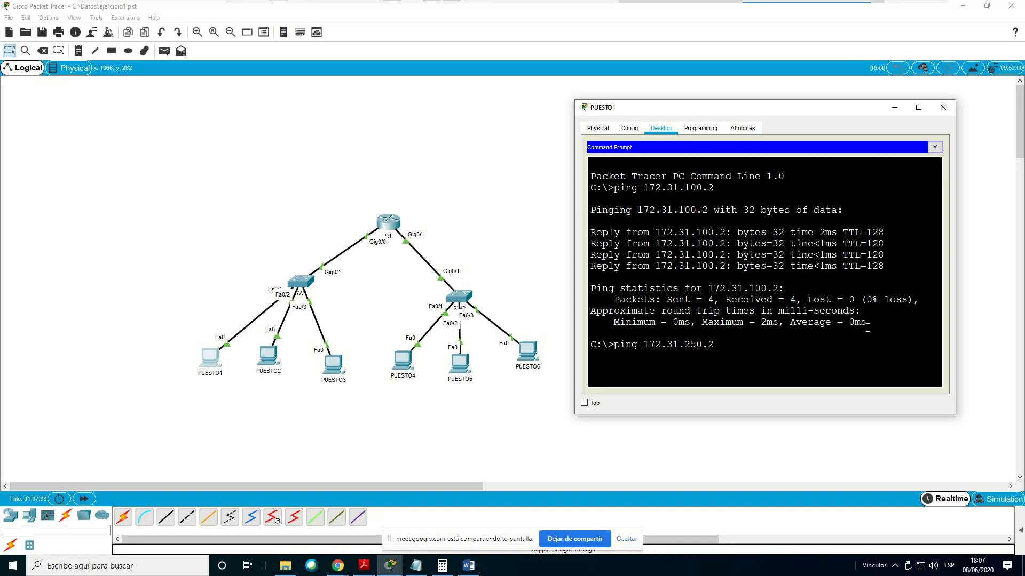
{"action": "key", "text": "Return"}
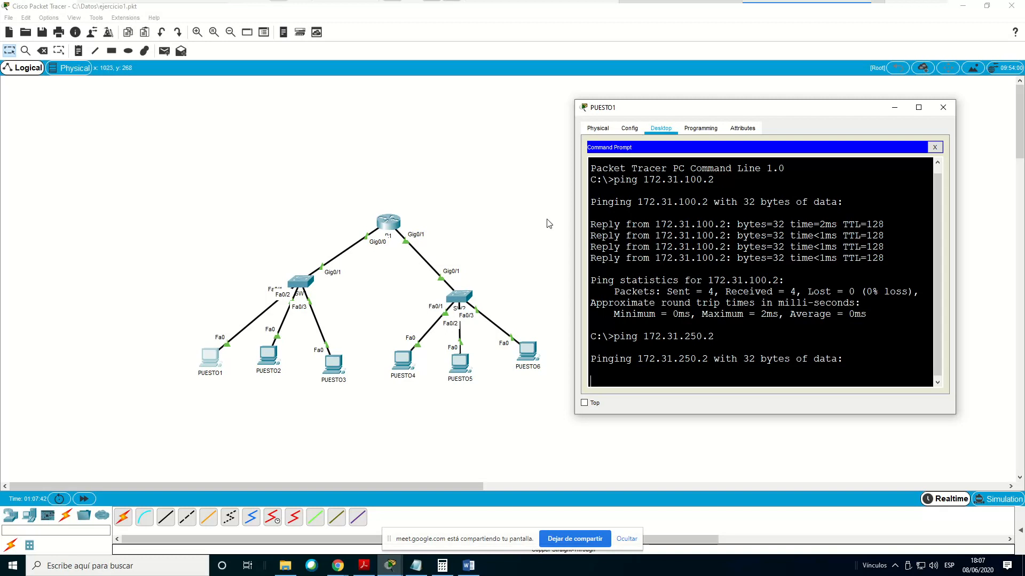
Widen PUESTO1's window and examine the first response line and the packet size in the latest ping output
{"action": "left_click_drag", "start_coordinate": [574, 221], "coordinate": [551, 221]}
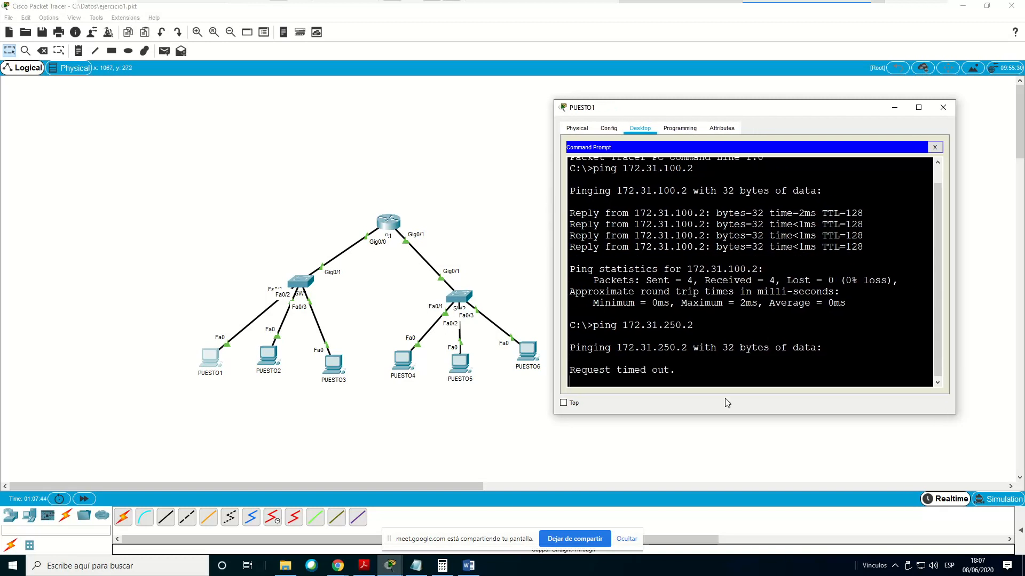
{"action": "left_click_drag", "start_coordinate": [580, 359], "coordinate": [617, 348]}
{"action": "left_click_drag", "start_coordinate": [674, 269], "coordinate": [574, 269]}
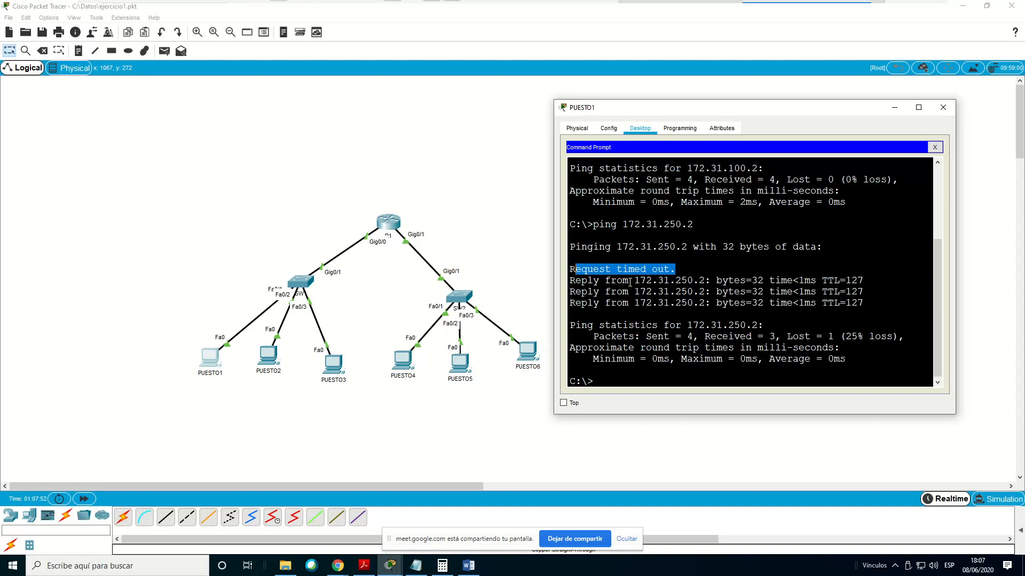
{"action": "left_click_drag", "start_coordinate": [721, 245], "coordinate": [768, 250]}
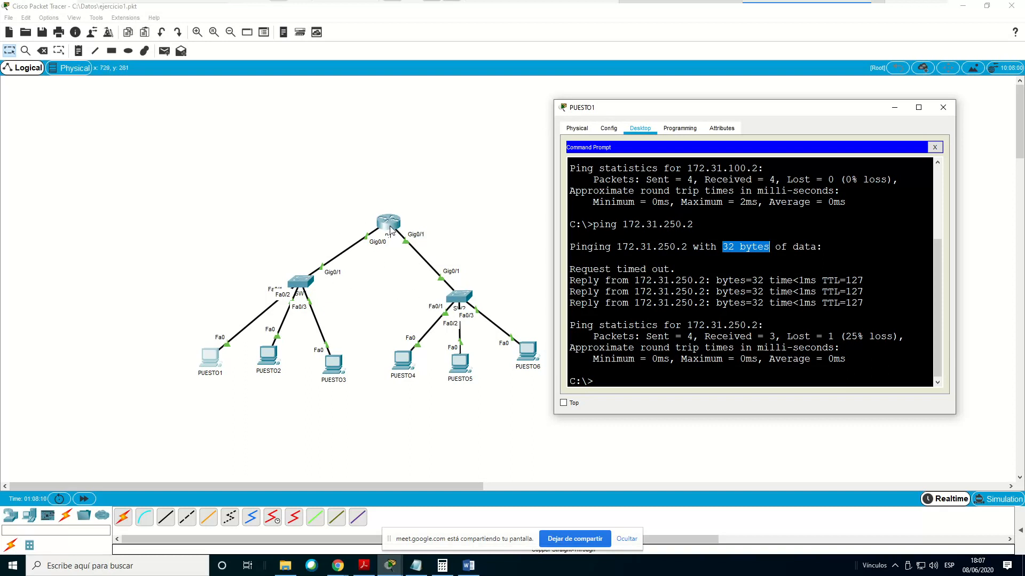
Bring back PUESTO1's Command Prompt, repeat the ping to 172.31.250.2, and compare the output of both runs
{"action": "left_click_drag", "start_coordinate": [393, 235], "coordinate": [397, 237]}
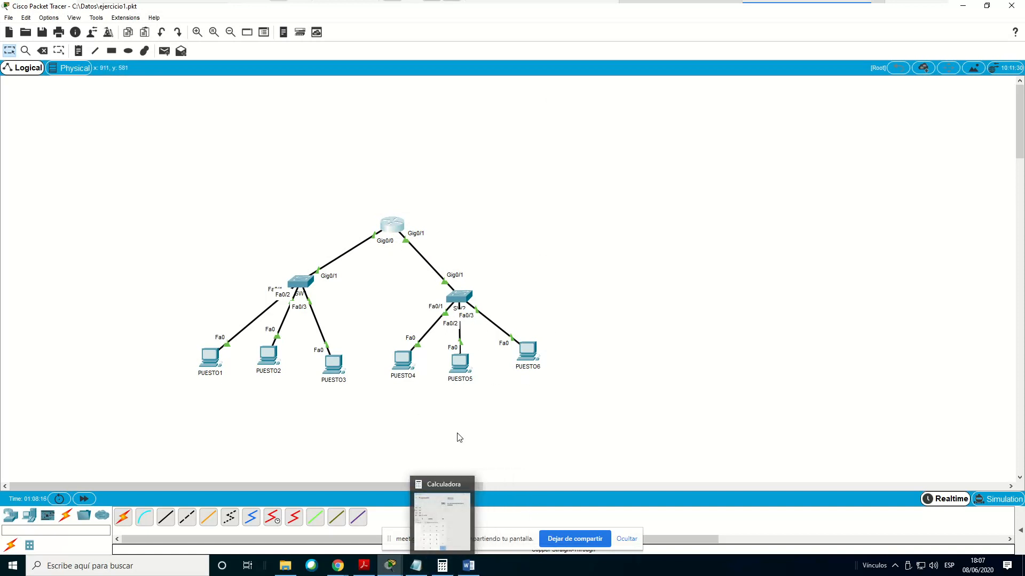
{"action": "mouse_move", "coordinate": [391, 570]}
{"action": "left_click", "coordinate": [434, 514]}
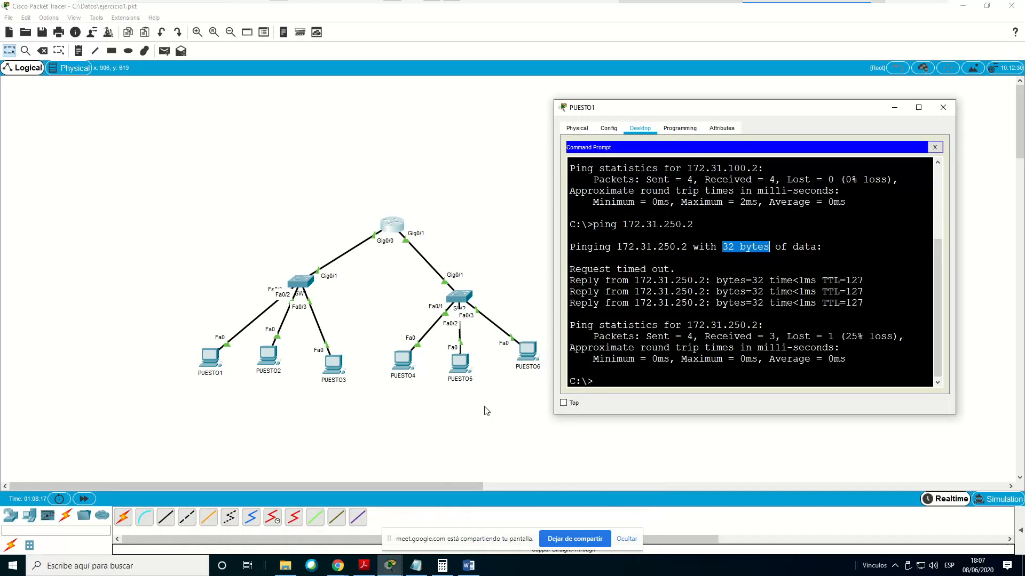
{"action": "key", "text": "Up"}
{"action": "key", "text": "Return"}
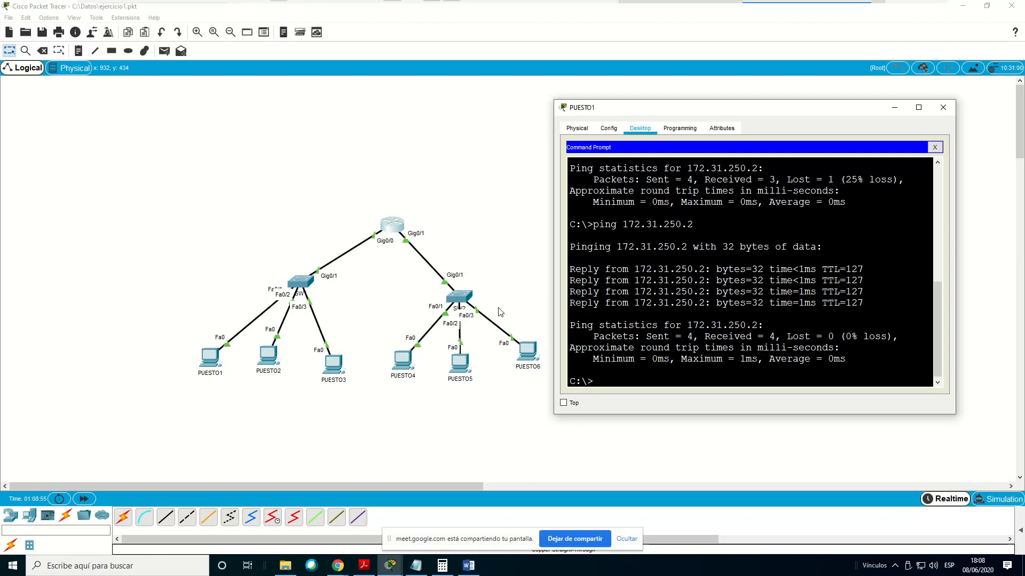
{"action": "left_click_drag", "start_coordinate": [674, 112], "coordinate": [713, 97]}
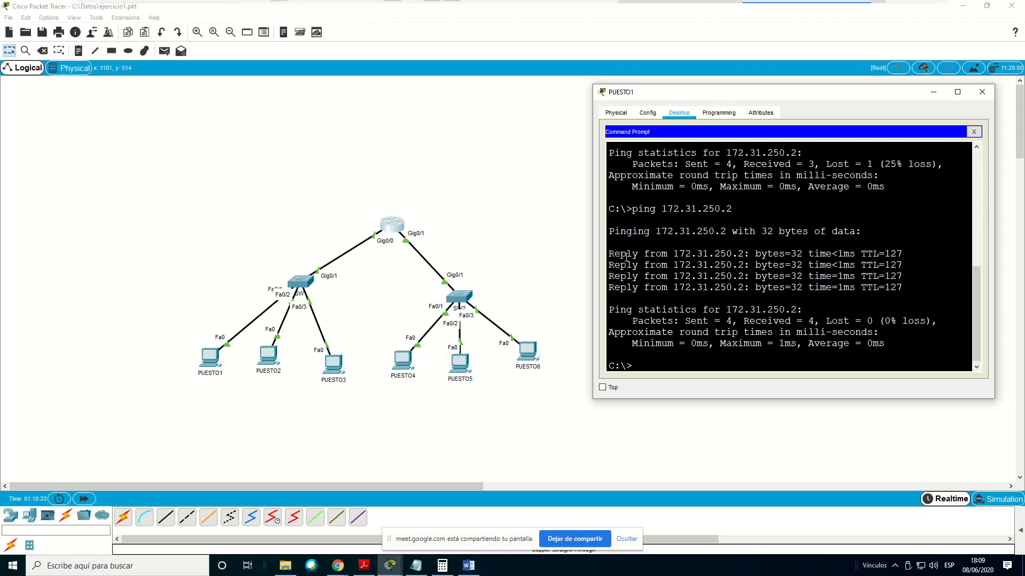
{"action": "scroll", "coordinate": [722, 259], "scroll_direction": "up", "scroll_amount": 3}
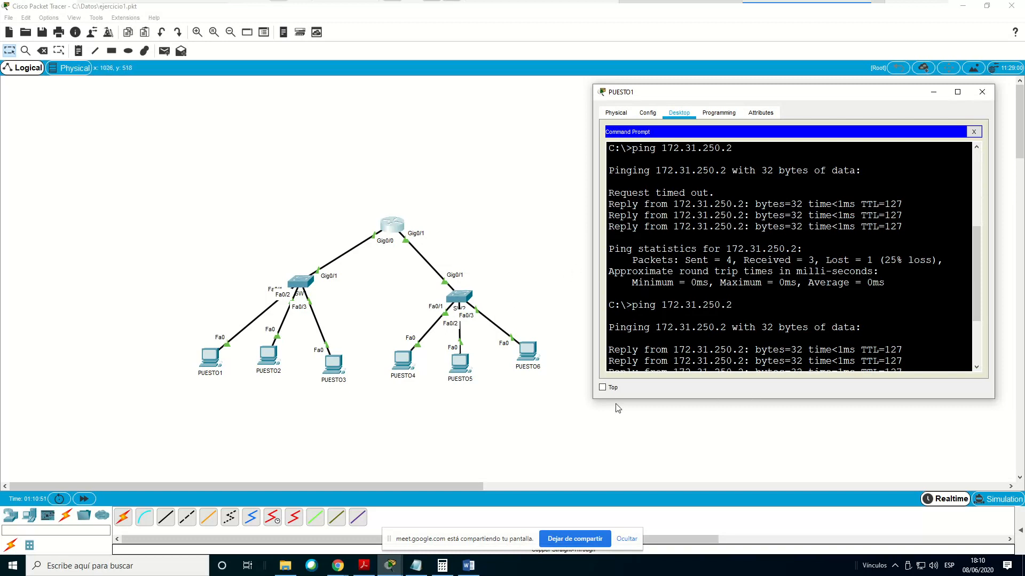
Switch to simulation mode and add a simple PDU from PUESTO2 to PUESTO4
{"action": "left_click", "coordinate": [998, 503]}
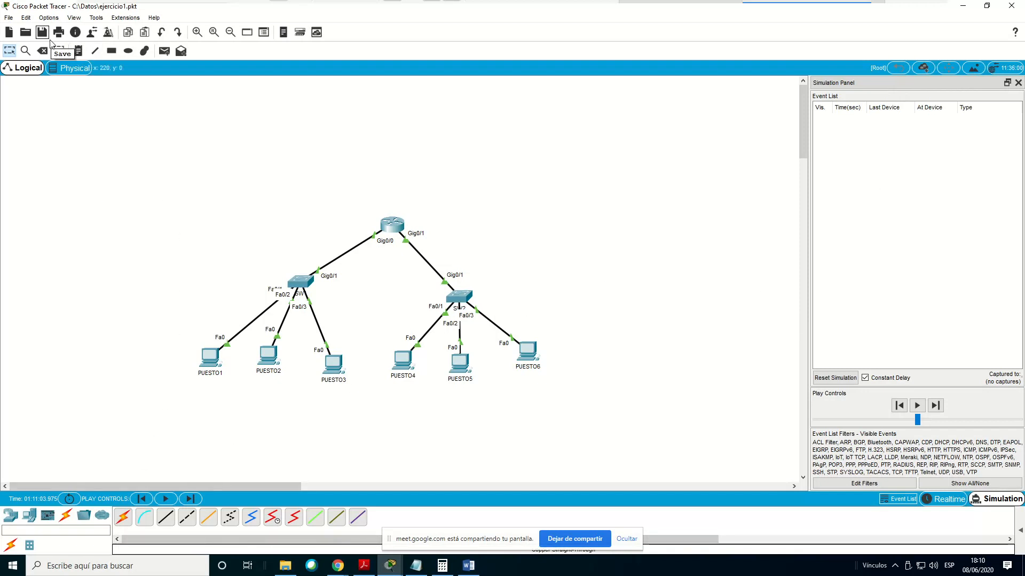
{"action": "left_click", "coordinate": [164, 51]}
{"action": "left_click", "coordinate": [270, 356]}
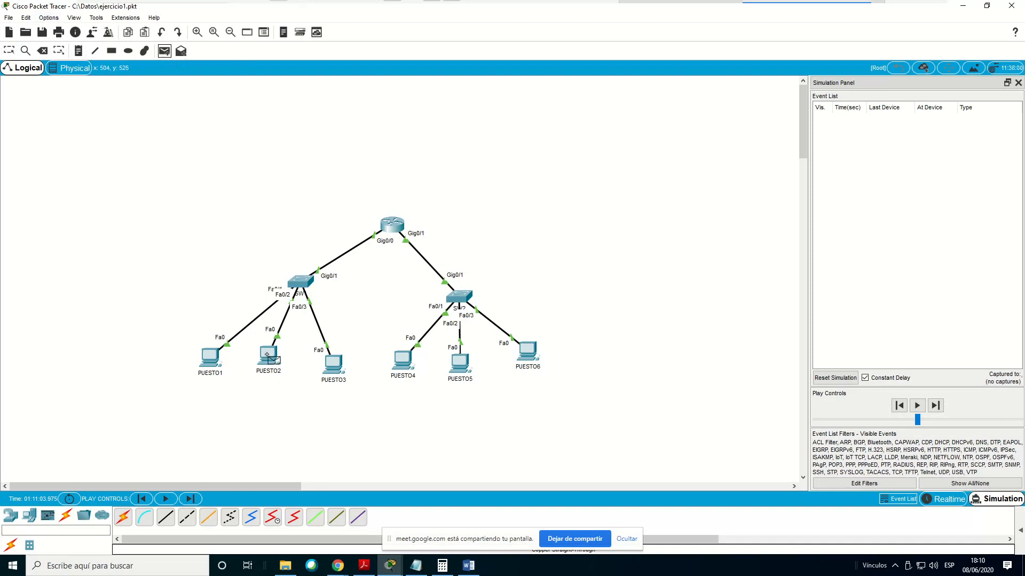
{"action": "left_click", "coordinate": [405, 361]}
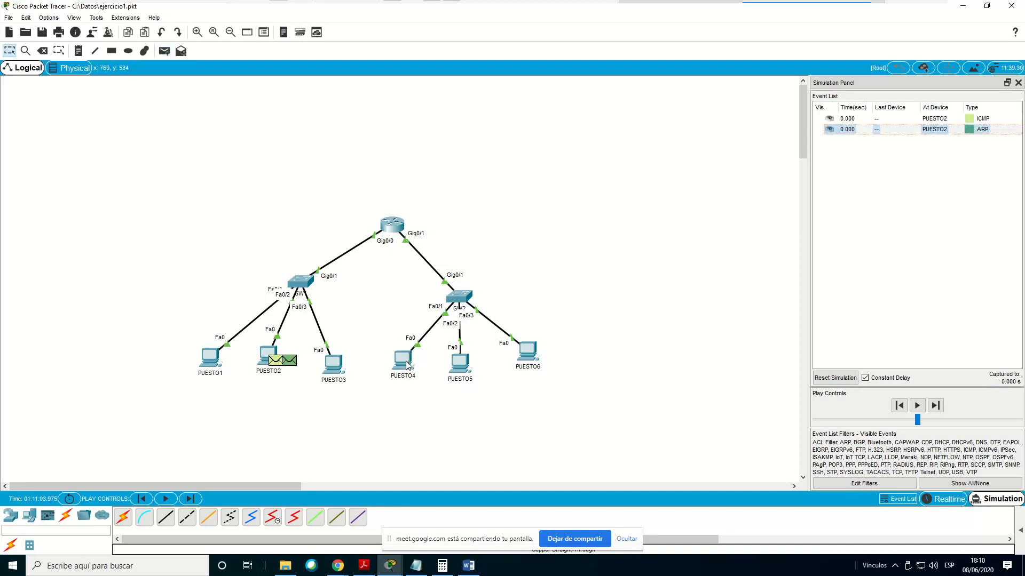
Play the simulation with pauses to follow the ARP and ICMP packets through the network, and return to realtime mode
{"action": "left_click", "coordinate": [918, 407]}
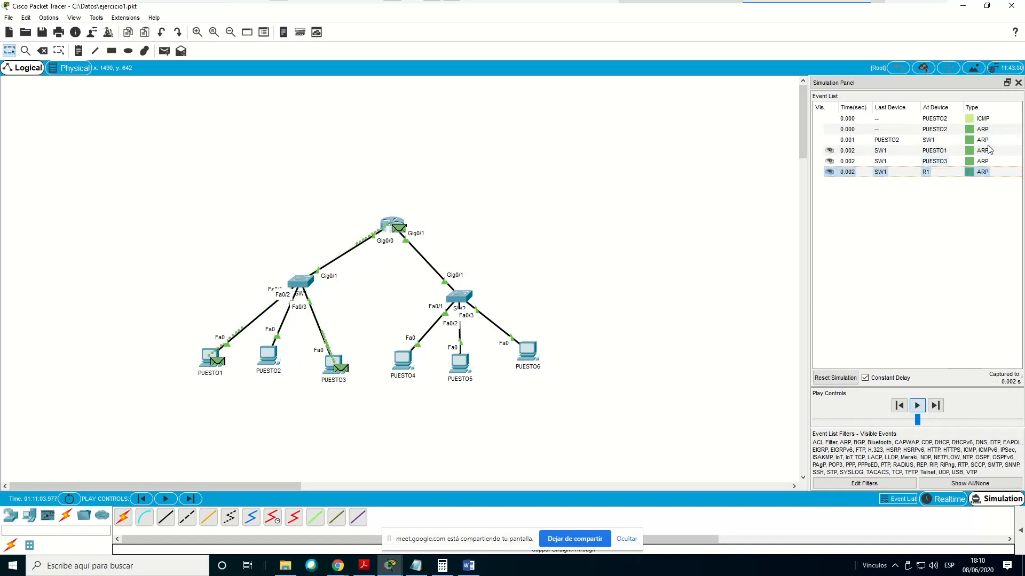
{"action": "left_click", "coordinate": [918, 410]}
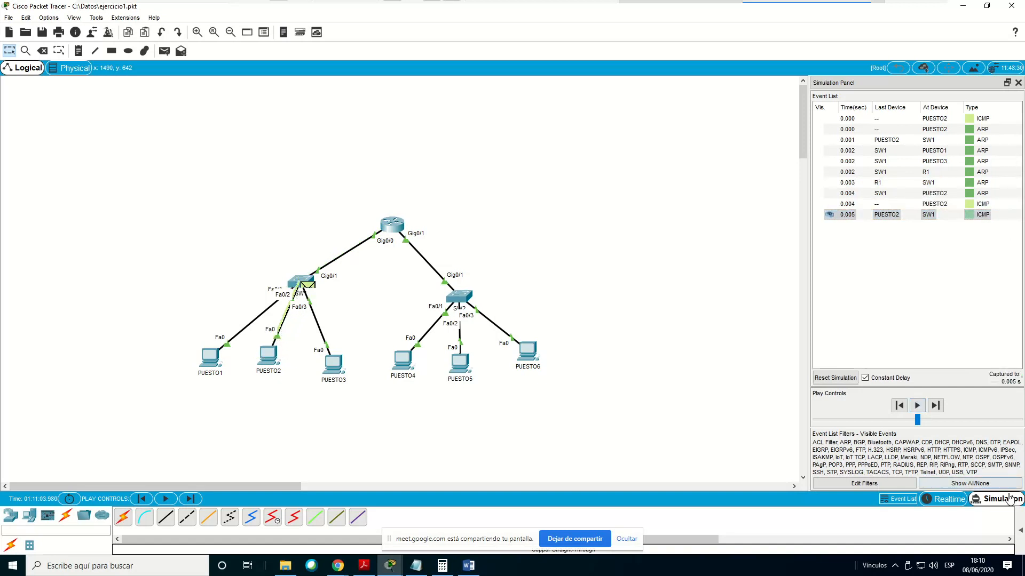
{"action": "left_click", "coordinate": [918, 407]}
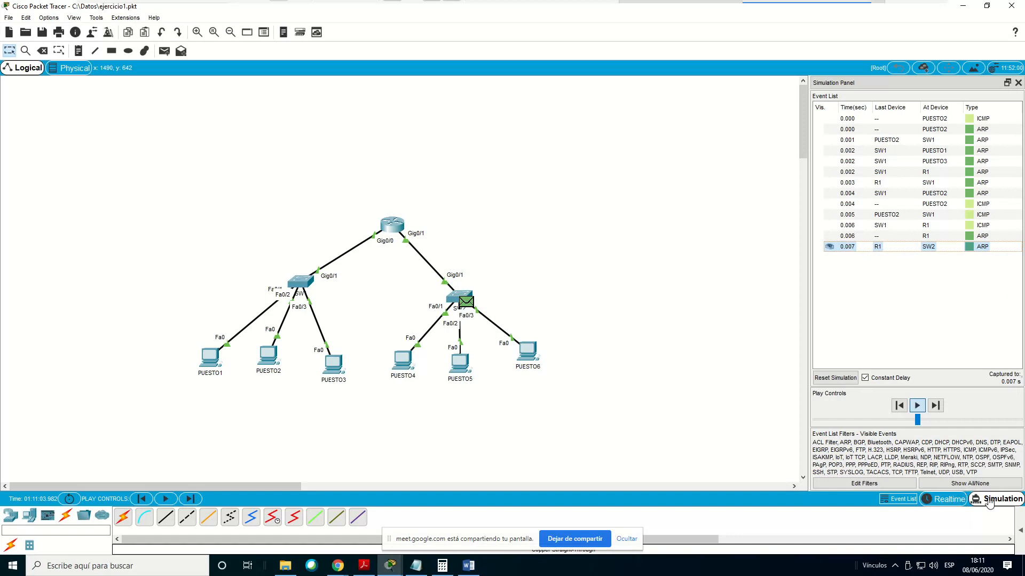
{"action": "left_click", "coordinate": [956, 504]}
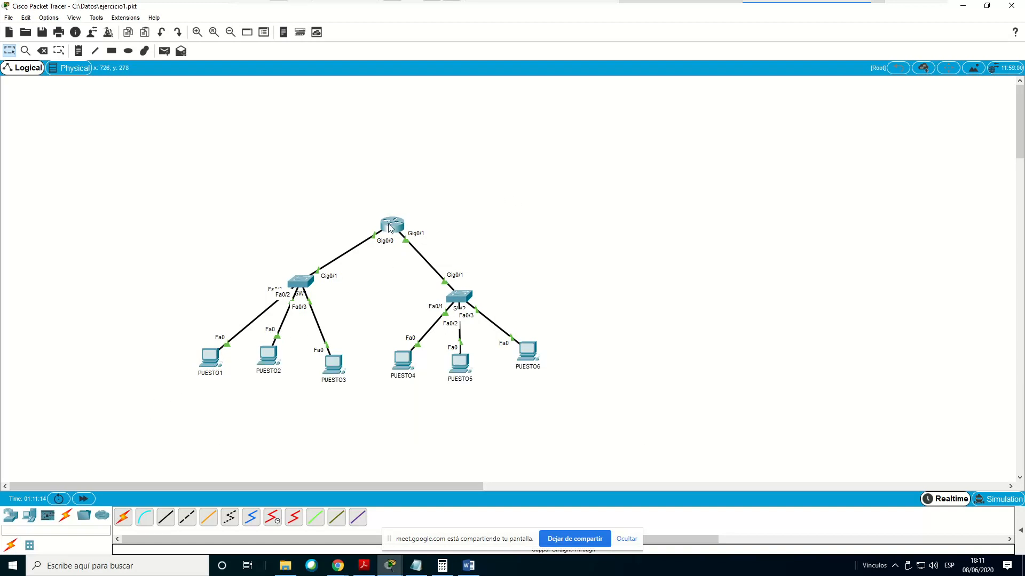
Open R1's command line and enter privileged EXEC mode with the enable command
{"action": "mouse_move", "coordinate": [394, 231]}
{"action": "left_click", "coordinate": [390, 229]}
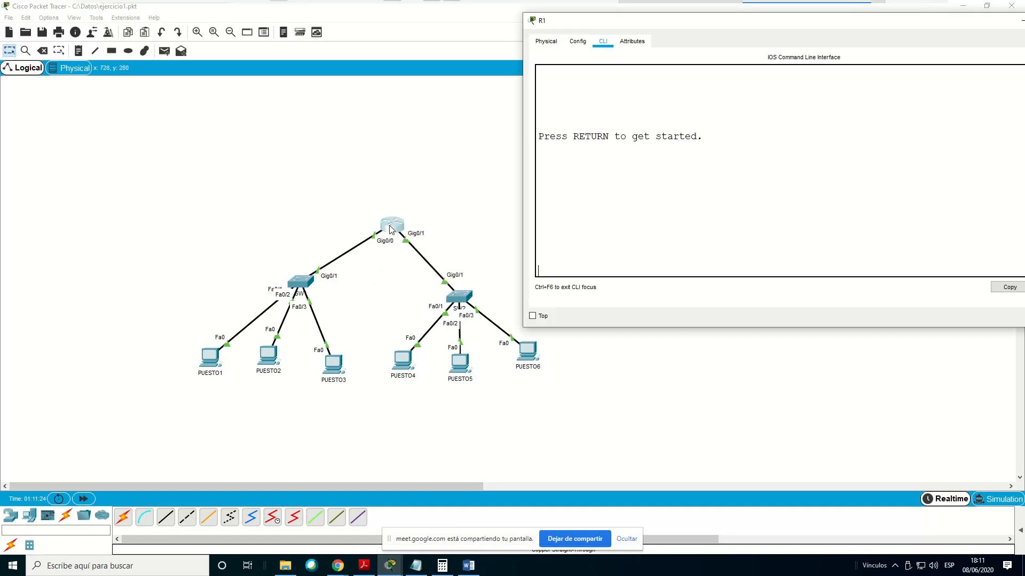
{"action": "key", "text": "Return"}
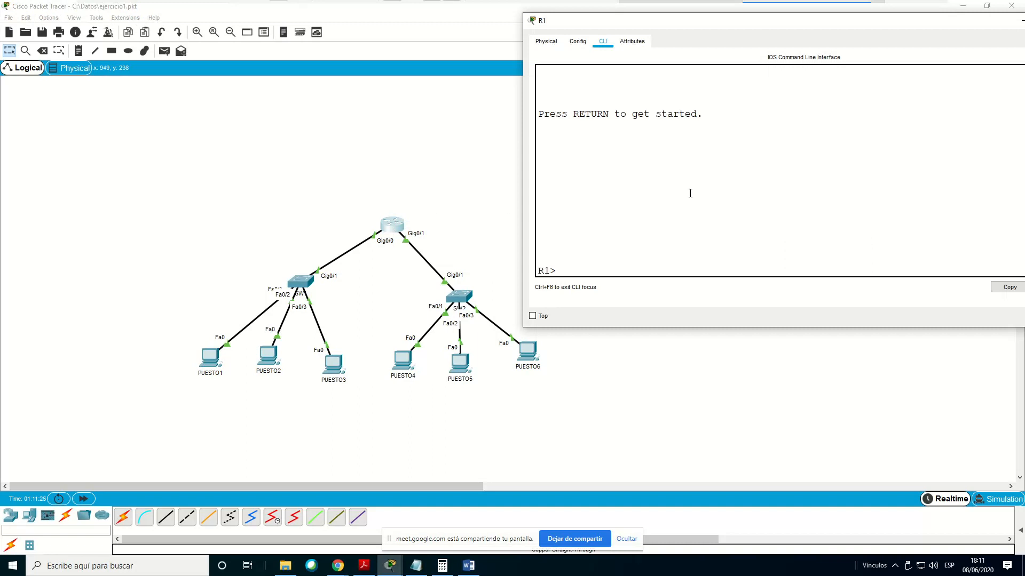
{"action": "type", "text": "ena"}
{"action": "key", "text": "Tab"}
{"action": "key", "text": "Return"}
{"action": "type", "text": "s"}
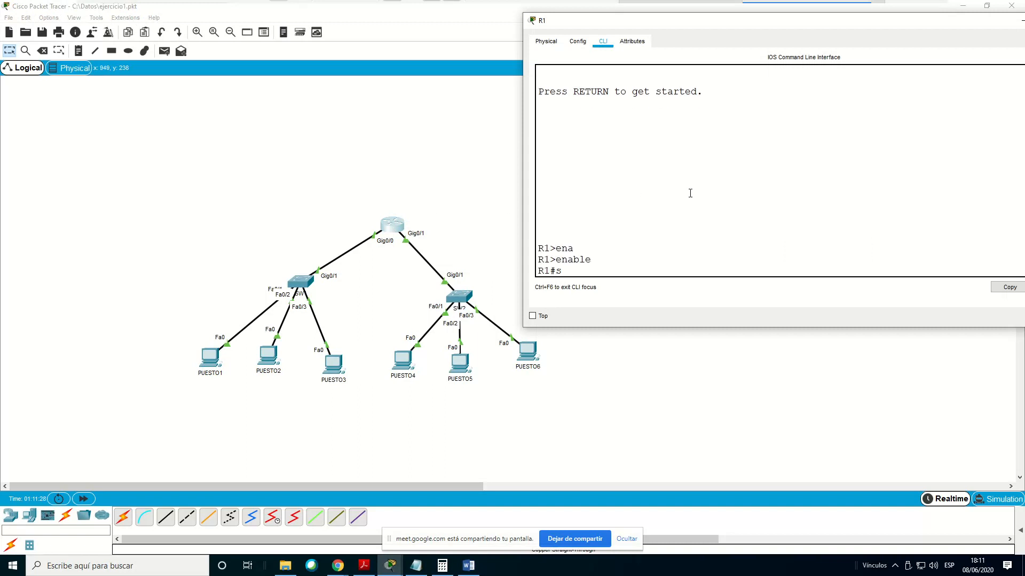
{"action": "key", "text": "BackSpace"}
{"action": "type", "text": "ena"}
{"action": "key", "text": "Tab"}
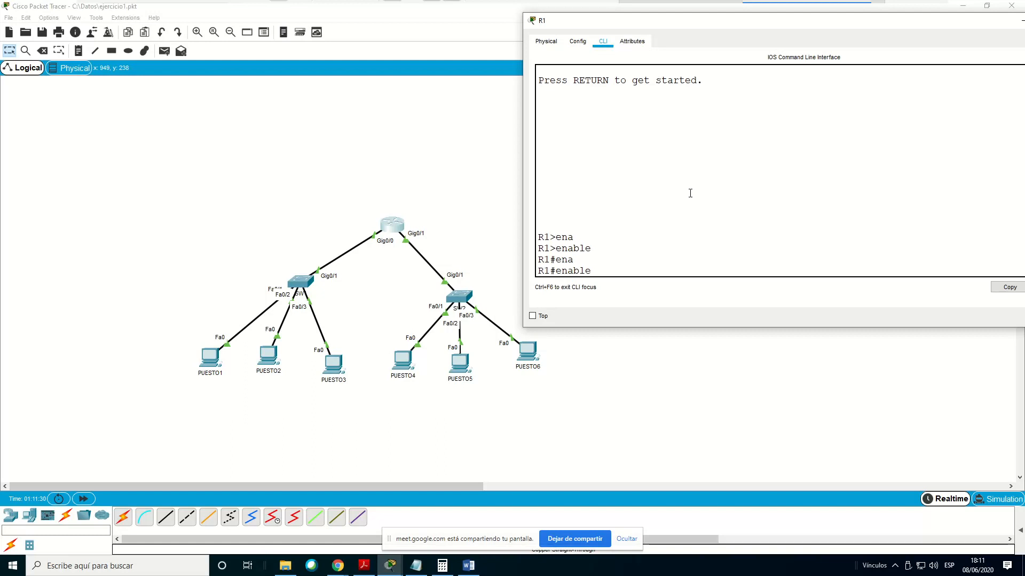
{"action": "key", "text": "Return"}
Enter global configuration mode on R1 with the configure terminal command
{"action": "type", "text": "conf"}
{"action": "key", "text": "Tab"}
{"action": "key", "text": "BackSpace"}
{"action": "key", "text": "BackSpace"}
{"action": "type", "text": "on"}
{"action": "key", "text": "Tab"}
{"action": "type", "text": "fi"}
{"action": "key", "text": "Tab"}
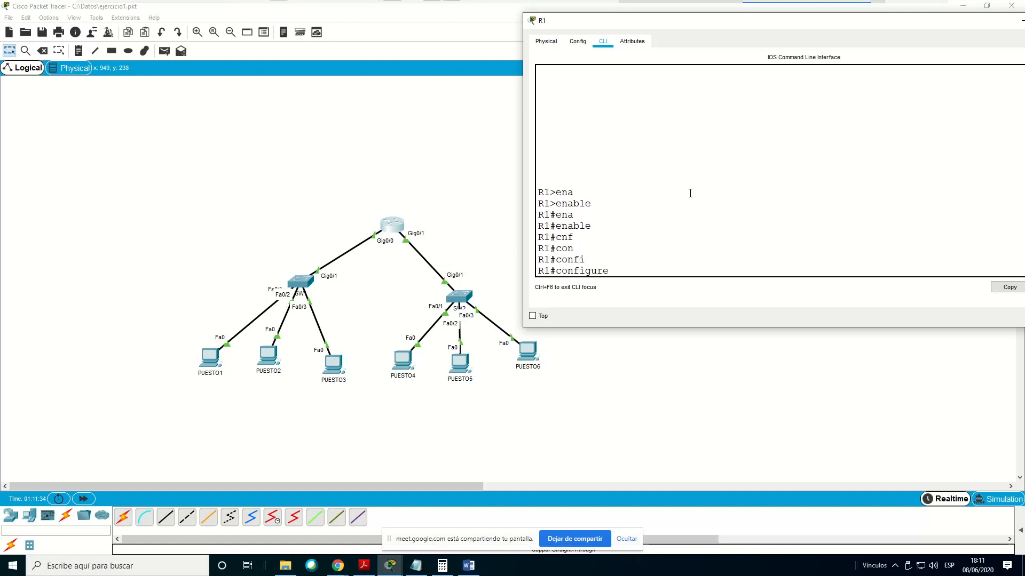
{"action": "type", "text": "ter"}
{"action": "key", "text": "Return"}
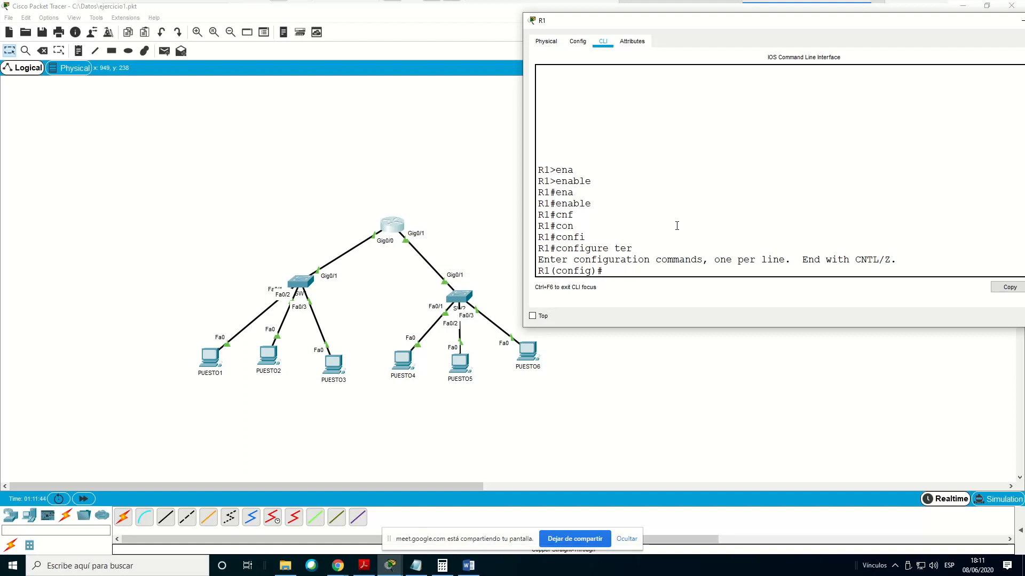
Enter interface configuration for gigabitEthernet 0/0 on R1
{"action": "type", "text": "inter"}
{"action": "key", "text": "Tab"}
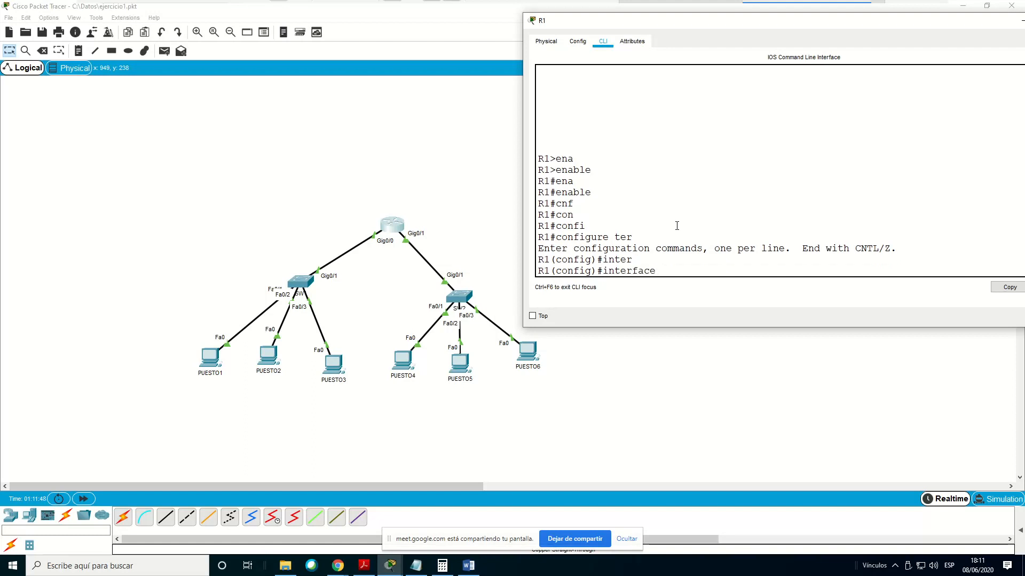
{"action": "type", "text": "gi"}
{"action": "key", "text": "Tab"}
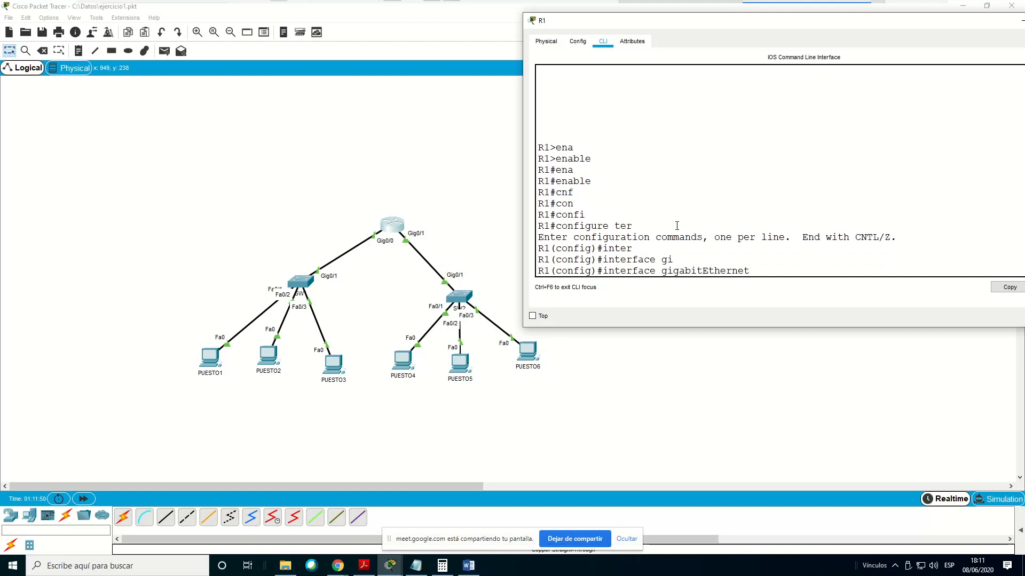
{"action": "type", "text": "0/"}
{"action": "key", "text": "Return"}
Assign IP address 172.31.100.129 with mask 255.255.255.128 to R1's gigabitEthernet 0/0 and end configuration mode
{"action": "type", "text": "ip addr"}
{"action": "key", "text": "BackSpace"}
{"action": "key", "text": "BackSpace"}
{"action": "key", "text": "BackSpace"}
{"action": "key", "text": "BackSpace"}
{"action": "type", "text": "add"}
{"action": "key", "text": "Tab"}
{"action": "type", "text": "1"}
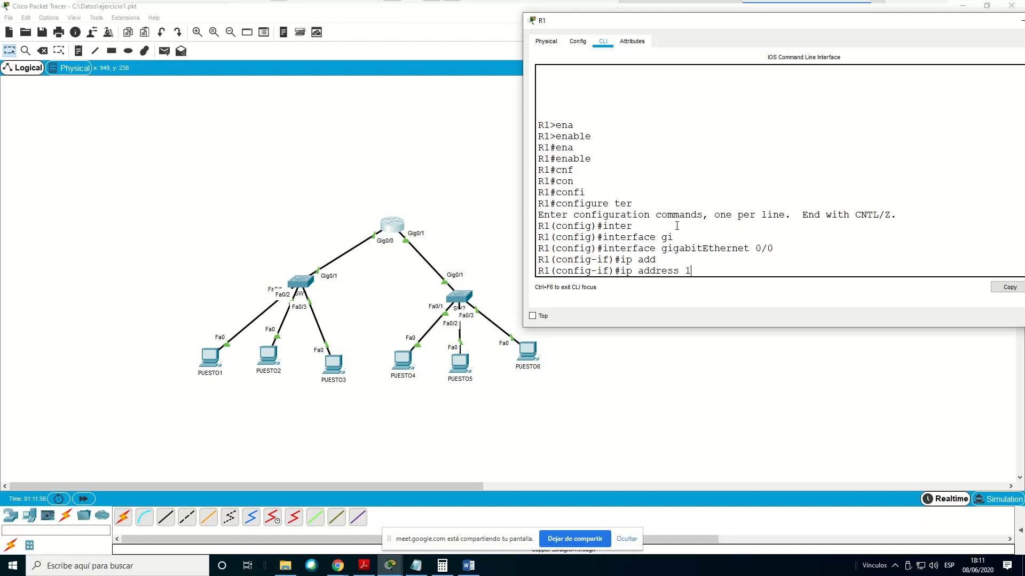
{"action": "type", "text": "72.31.100.129"}
{"action": "left_click_drag", "start_coordinate": [751, 269], "coordinate": [767, 271]}
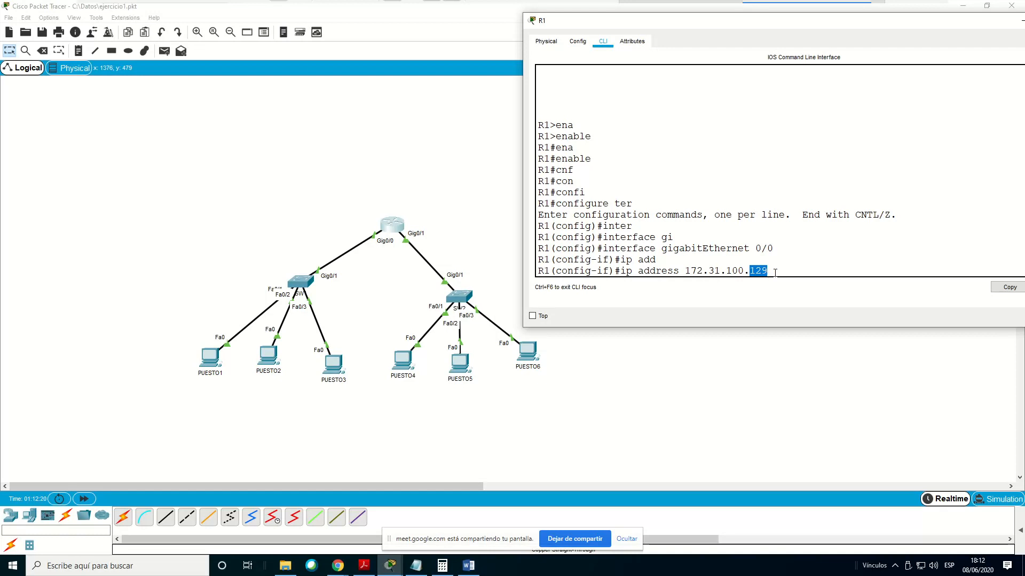
{"action": "left_click", "coordinate": [798, 274]}
{"action": "type", "text": "255.255.255.128"}
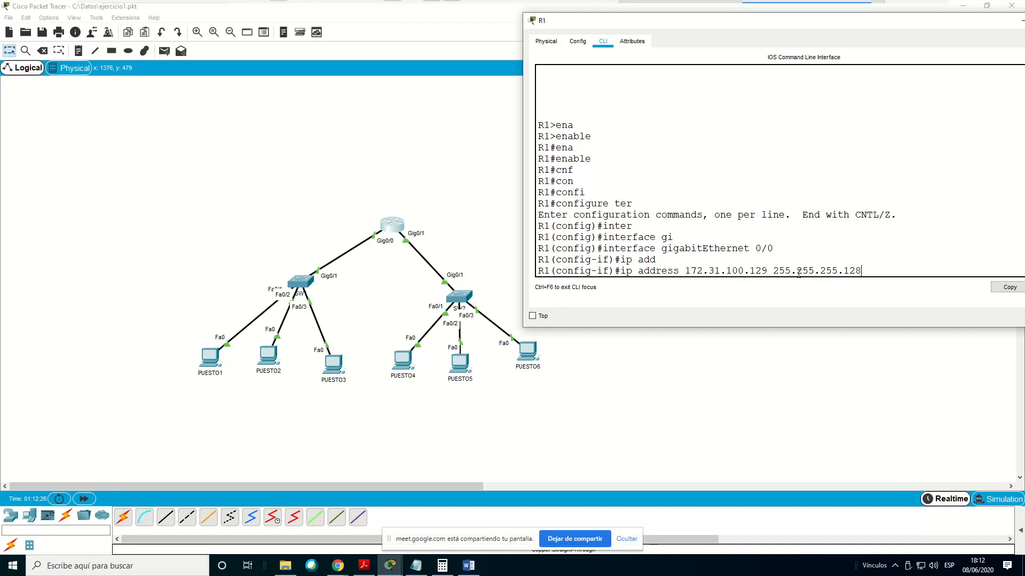
{"action": "key", "text": "Return"}
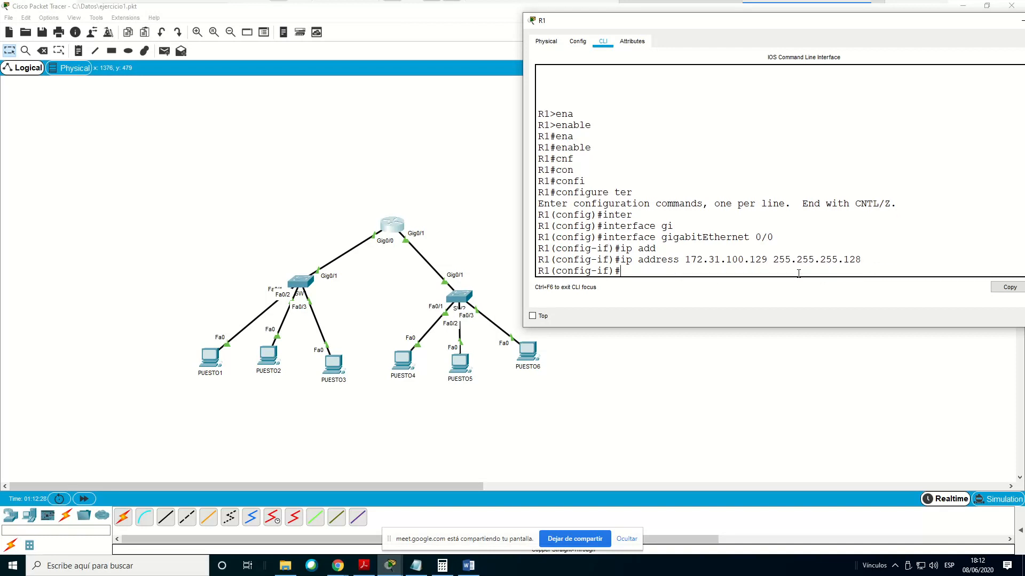
{"action": "type", "text": "end"}
{"action": "key", "text": "Return"}
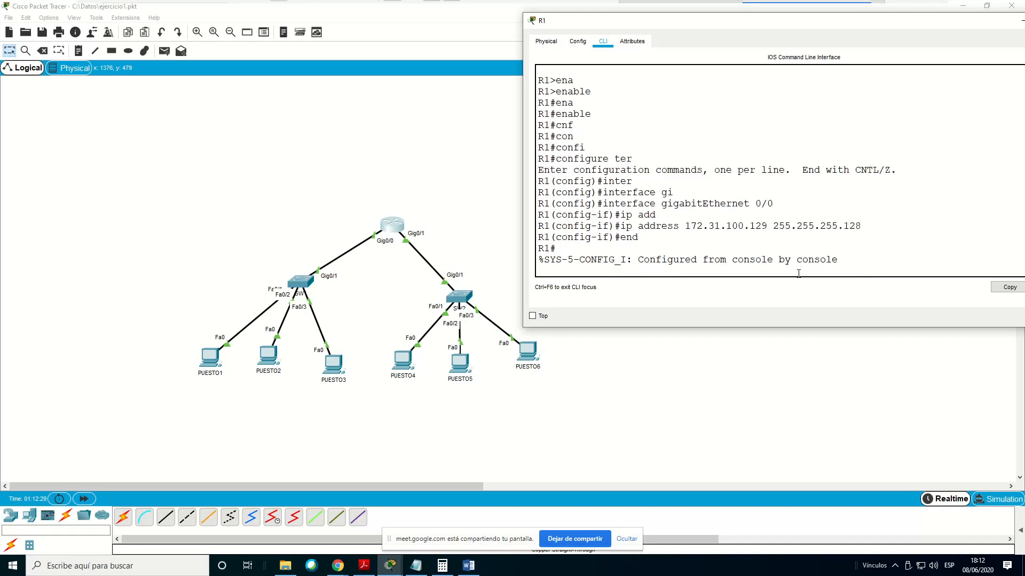
Bring back PUESTO1's Command Prompt and ping 172.31.100.2
{"action": "left_click", "coordinate": [215, 361]}
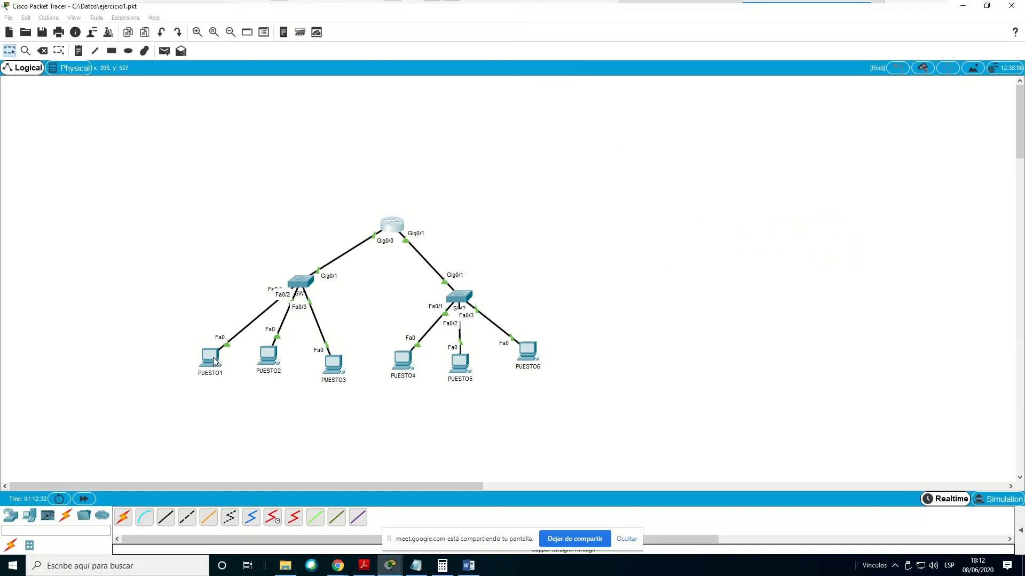
{"action": "key", "text": "Up"}
{"action": "key", "text": "BackSpace"}
{"action": "key", "text": "BackSpace"}
{"action": "key", "text": "BackSpace"}
{"action": "key", "text": "BackSpace"}
{"action": "key", "text": "BackSpace"}
{"action": "type", "text": "100.2"}
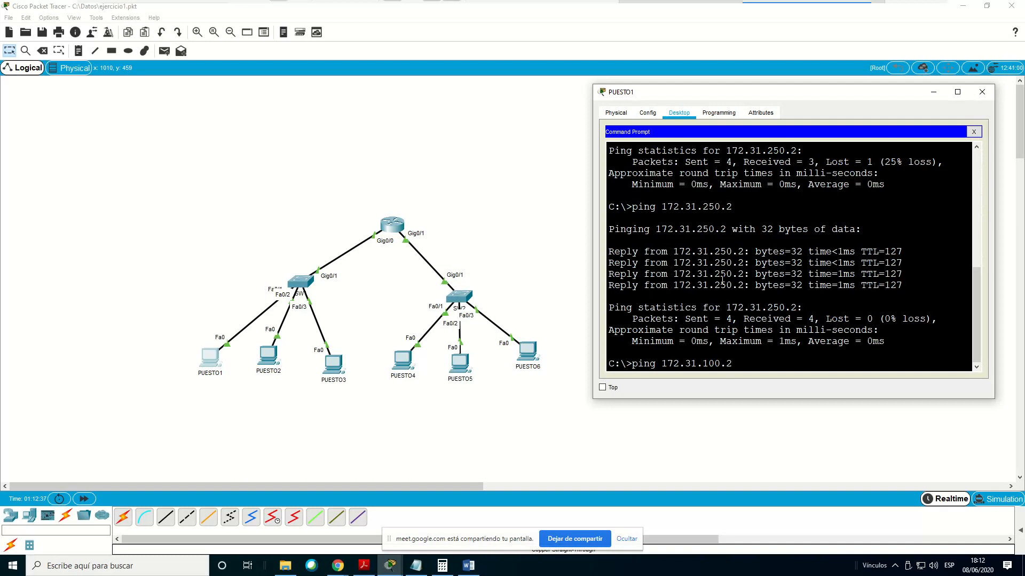
{"action": "key", "text": "Return"}
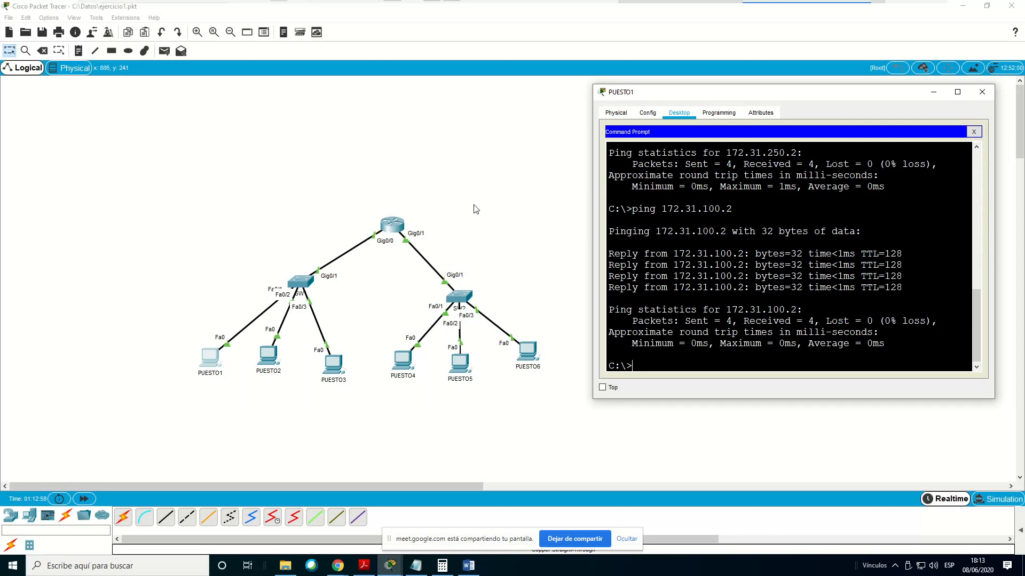
Repeat the ping from PUESTO1 to 172.31.250.2 and interrupt it before it completes
{"action": "key", "text": "Up"}
{"action": "key", "text": "Up"}
{"action": "key", "text": "Return"}
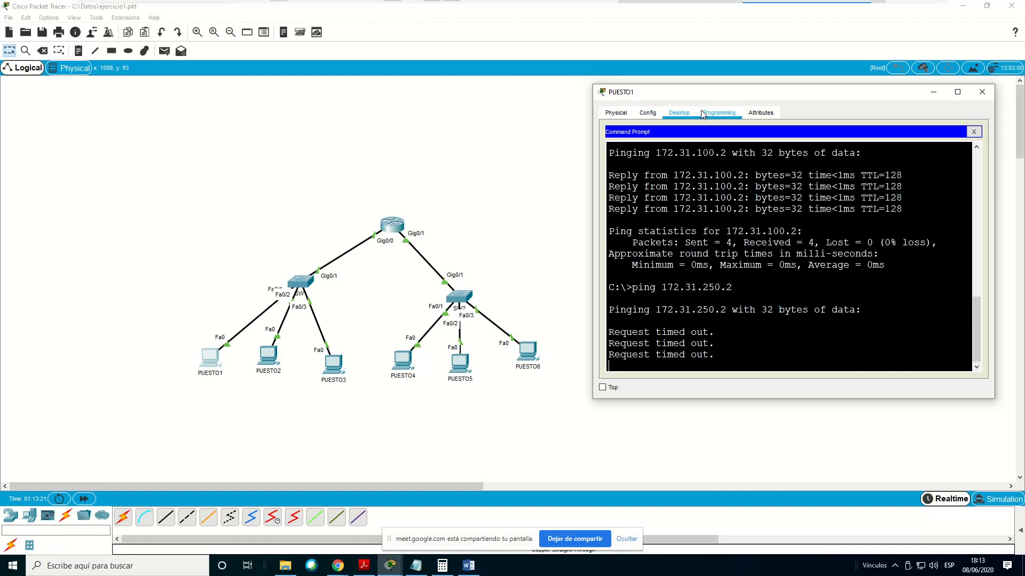
{"action": "key", "text": "ctrl+c"}
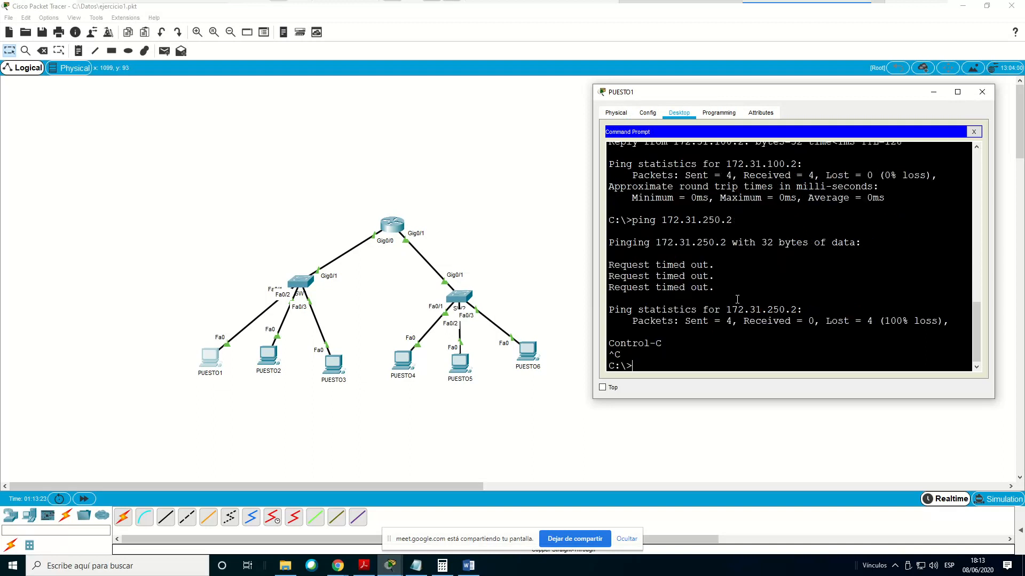
Check the default gateway in PUESTO1's IP configuration, leaving it as it is, and close the configuration
{"action": "left_click", "coordinate": [974, 132]}
{"action": "left_click", "coordinate": [655, 146]}
{"action": "left_click", "coordinate": [757, 215]}
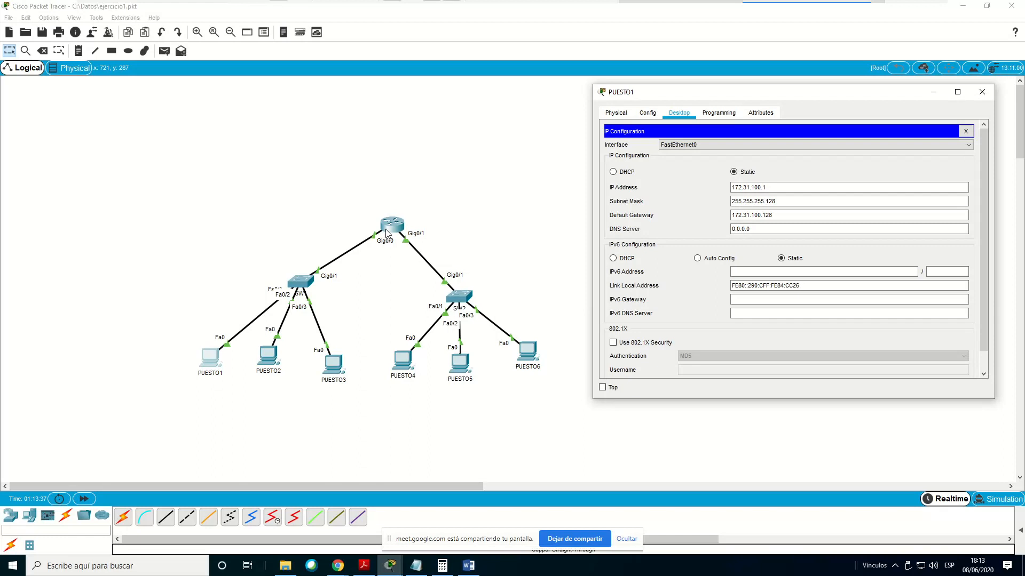
{"action": "left_click", "coordinate": [965, 131]}
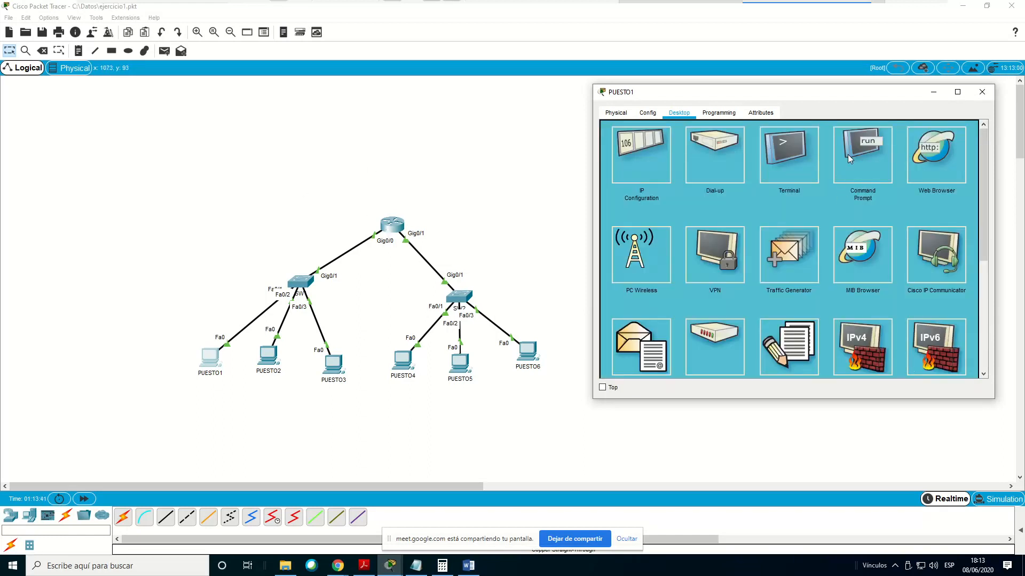
Reopen PUESTO1's Command Prompt and run tracert without a target to check its usage
{"action": "left_click", "coordinate": [863, 165]}
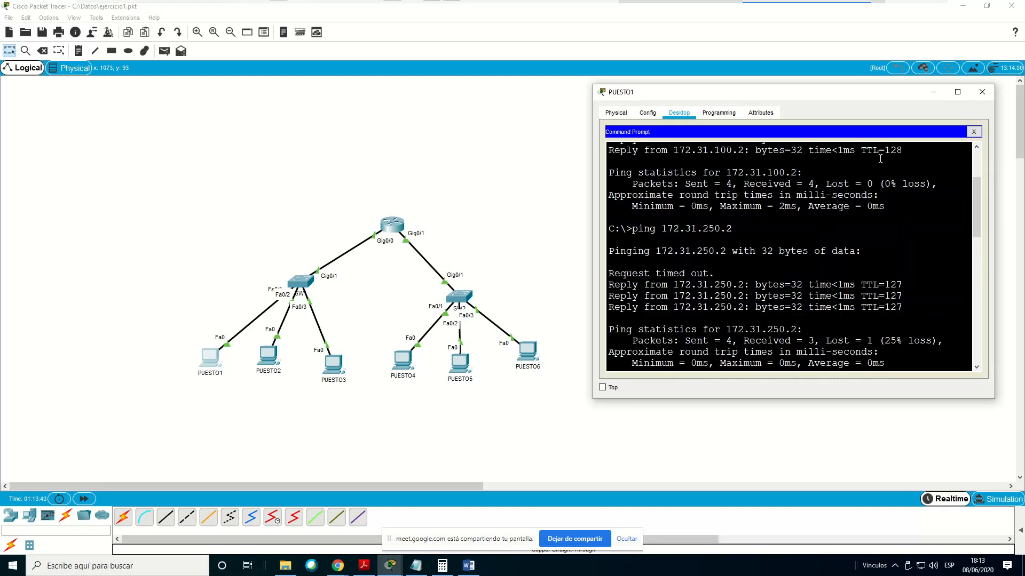
{"action": "scroll", "coordinate": [804, 232], "scroll_direction": "down", "scroll_amount": 15}
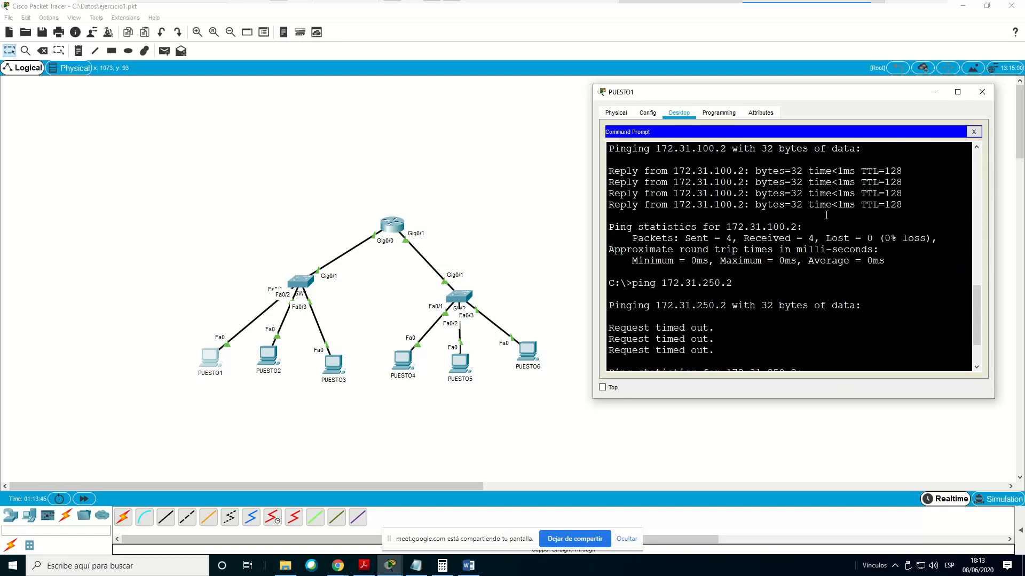
{"action": "type", "text": "trace"}
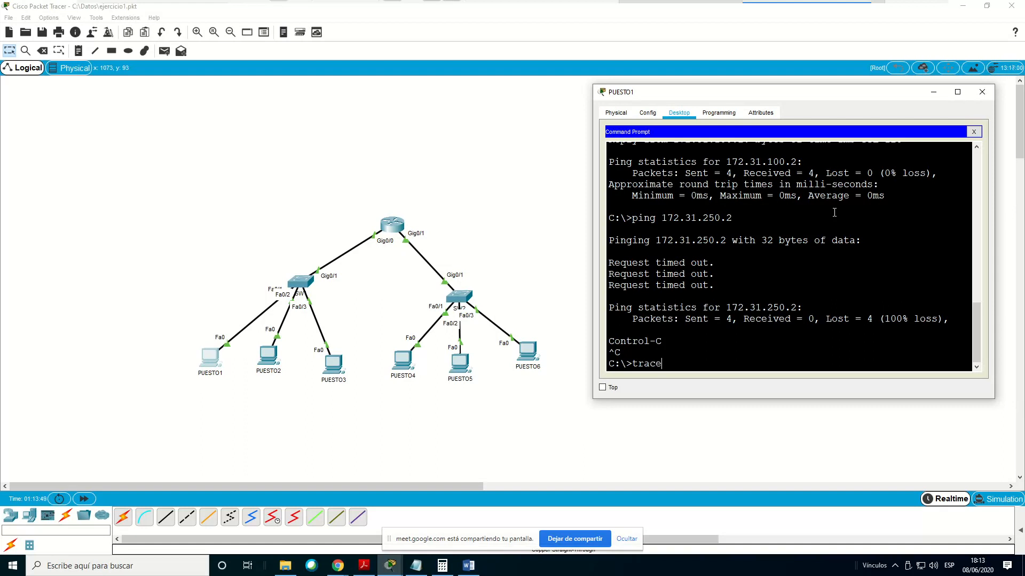
{"action": "key", "text": "Return"}
{"action": "type", "text": "tracero"}
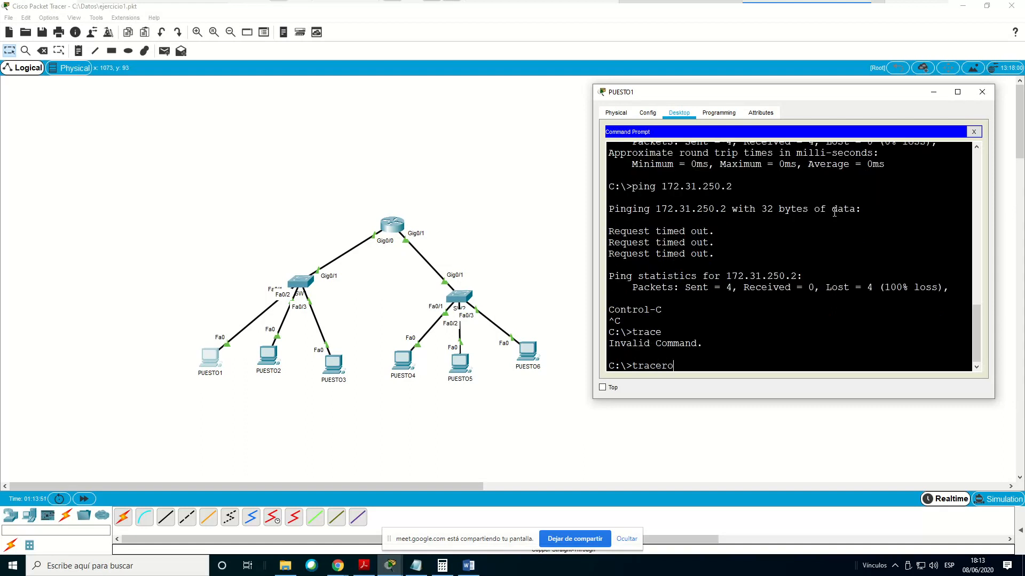
{"action": "key", "text": "BackSpace"}
{"action": "type", "text": "t"}
{"action": "key", "text": "Return"}
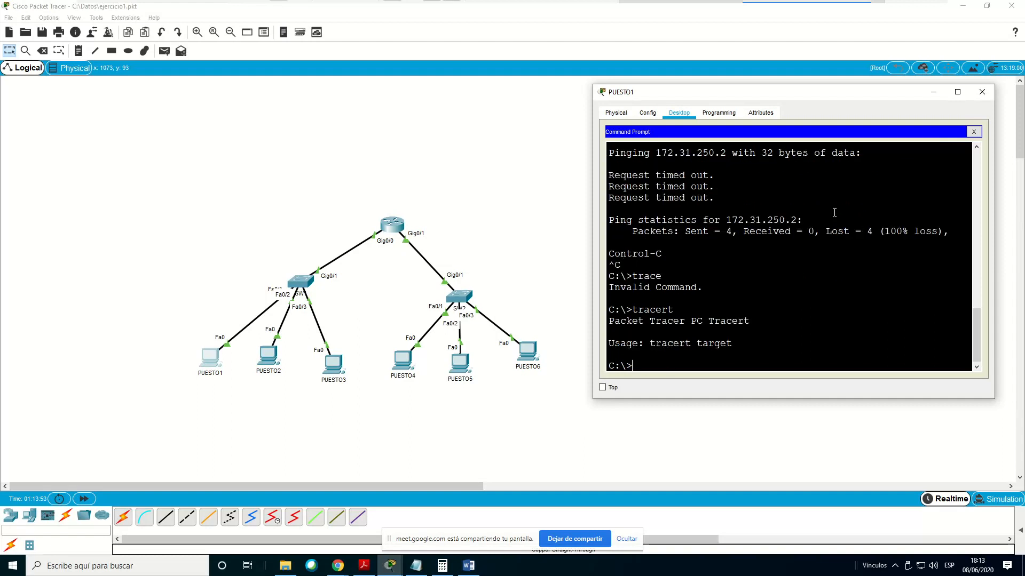
Trace the route from PUESTO1 to 172.31.250.2 with tracert and interrupt it after the first hop
{"action": "key", "text": "Up"}
{"action": "key", "text": "Up"}
{"action": "key", "text": "Up"}
{"action": "key", "text": "BackSpace"}
{"action": "key", "text": "BackSpace"}
{"action": "key", "text": "BackSpace"}
{"action": "key", "text": "BackSpace"}
{"action": "type", "text": "tracert"}
{"action": "key", "text": "Return"}
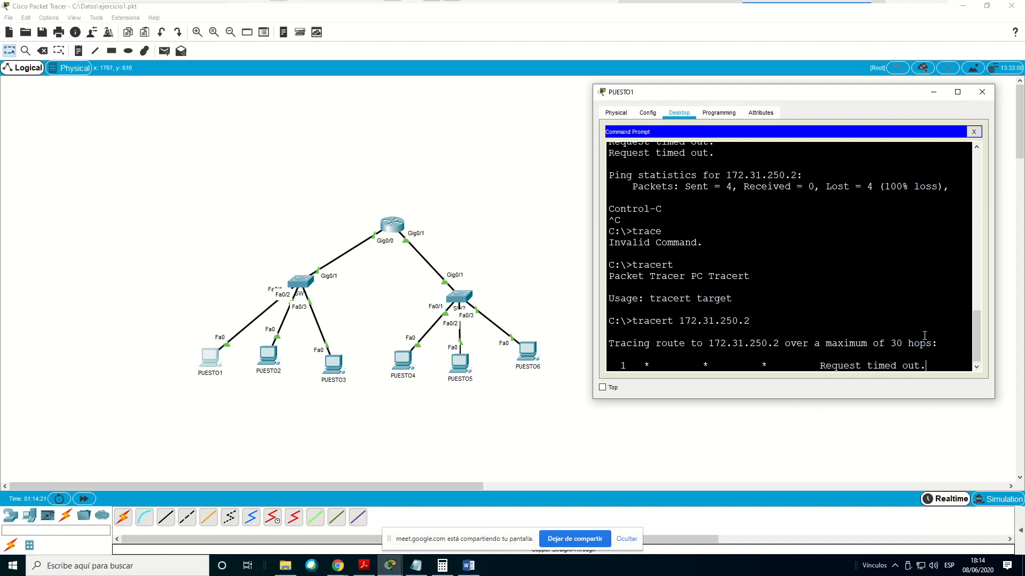
{"action": "key", "text": "ctrl+c"}
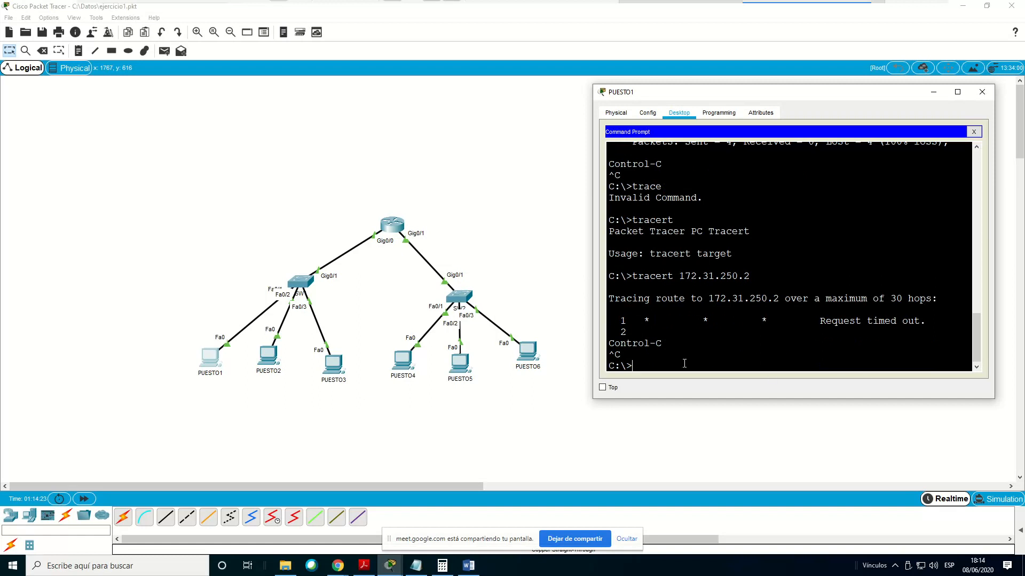
Run show ip interface brief on R1 and examine the address of GigabitEthernet0/0
{"action": "left_click", "coordinate": [391, 227]}
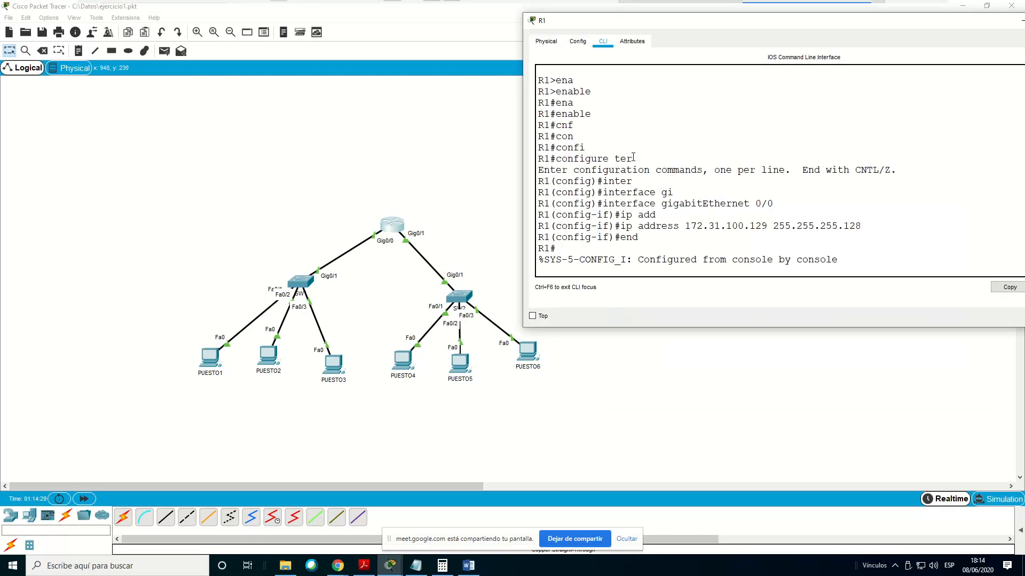
{"action": "key", "text": "Return"}
{"action": "type", "text": "show ip i"}
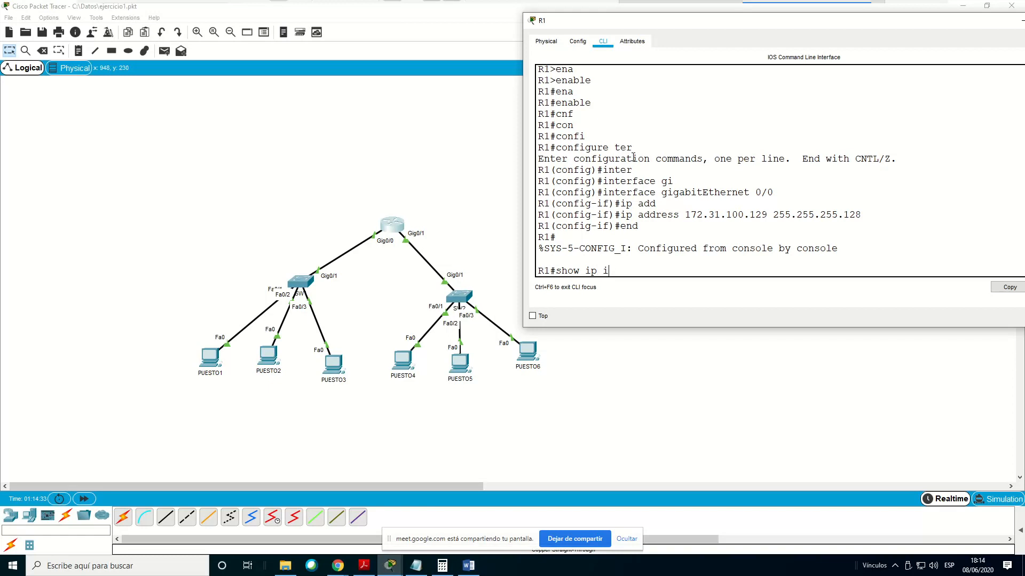
{"action": "type", "text": "nte"}
{"action": "key", "text": "Tab"}
{"action": "type", "text": "bri"}
{"action": "key", "text": "BackSpace"}
{"action": "type", "text": "rief"}
{"action": "key", "text": "Return"}
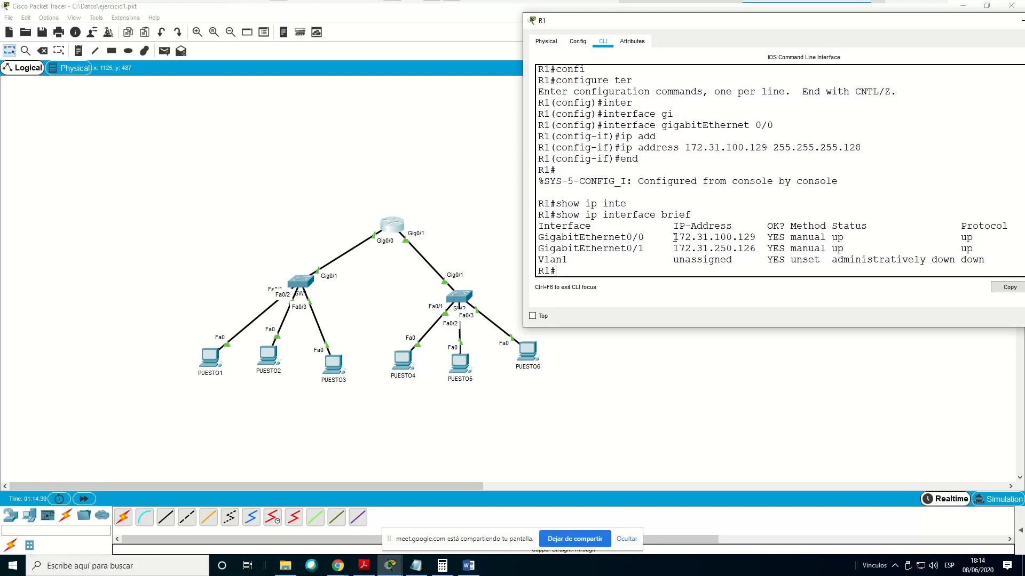
{"action": "left_click_drag", "start_coordinate": [674, 237], "coordinate": [755, 237]}
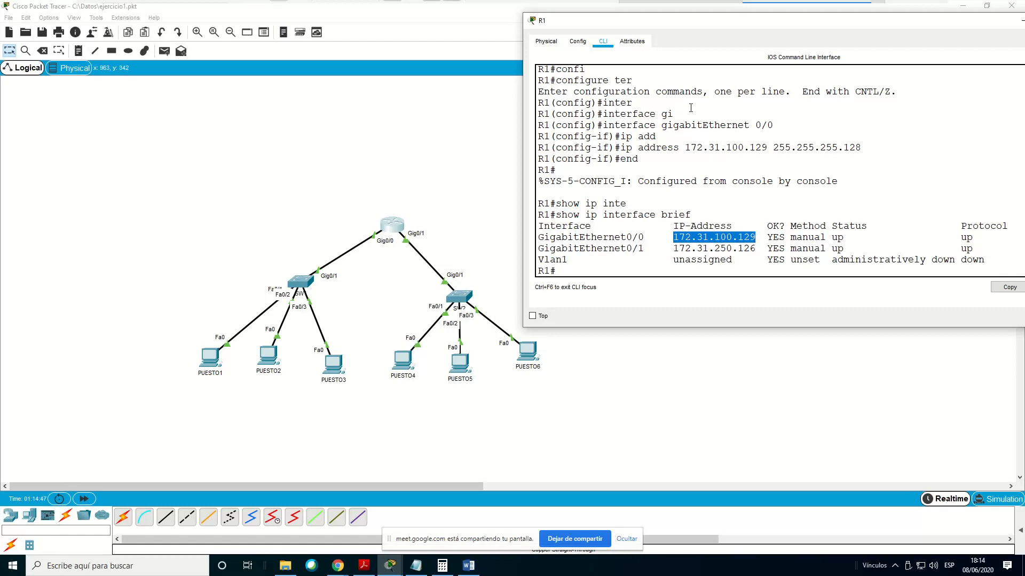
Set the IP address of R1's interface gigabitEthernet 0/0 to 172.31.100.126 with mask 255.255.255.128
{"action": "type", "text": "confi"}
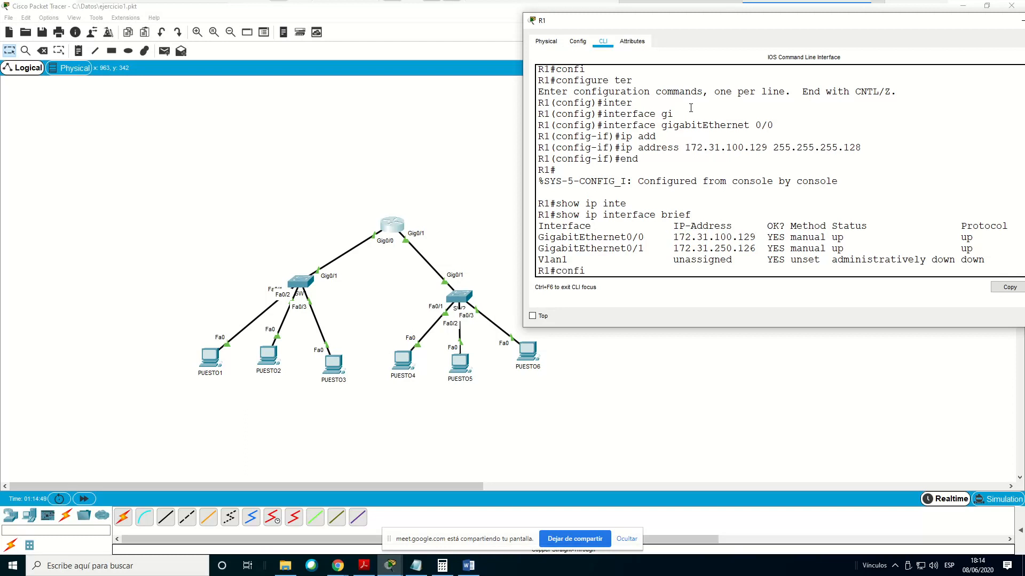
{"action": "key", "text": "Tab"}
{"action": "type", "text": "te"}
{"action": "key", "text": "Tab"}
{"action": "key", "text": "Return"}
{"action": "type", "text": "inter"}
{"action": "key", "text": "Tab"}
{"action": "type", "text": "gi"}
{"action": "key", "text": "Tab"}
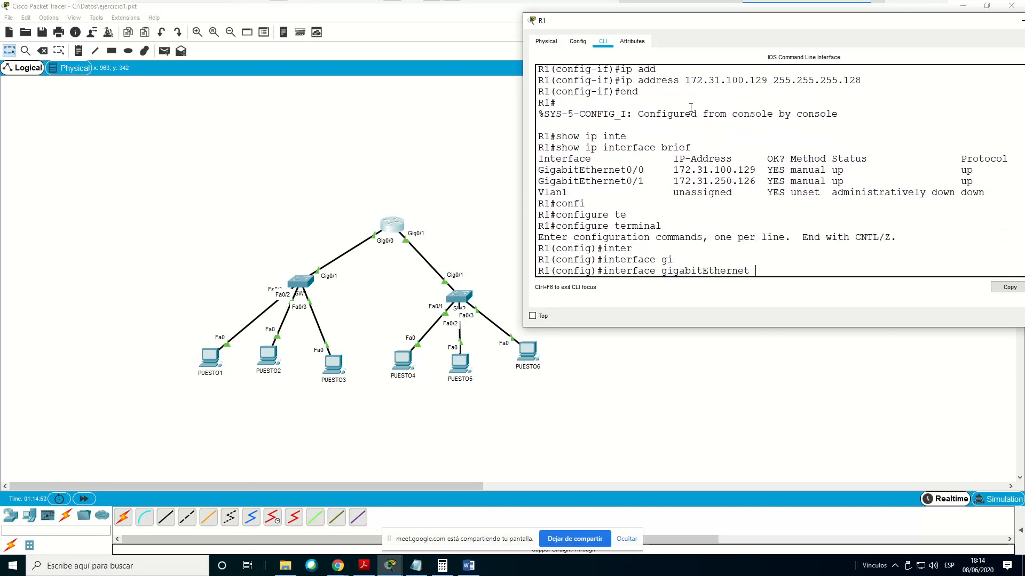
{"action": "type", "text": "0/0"}
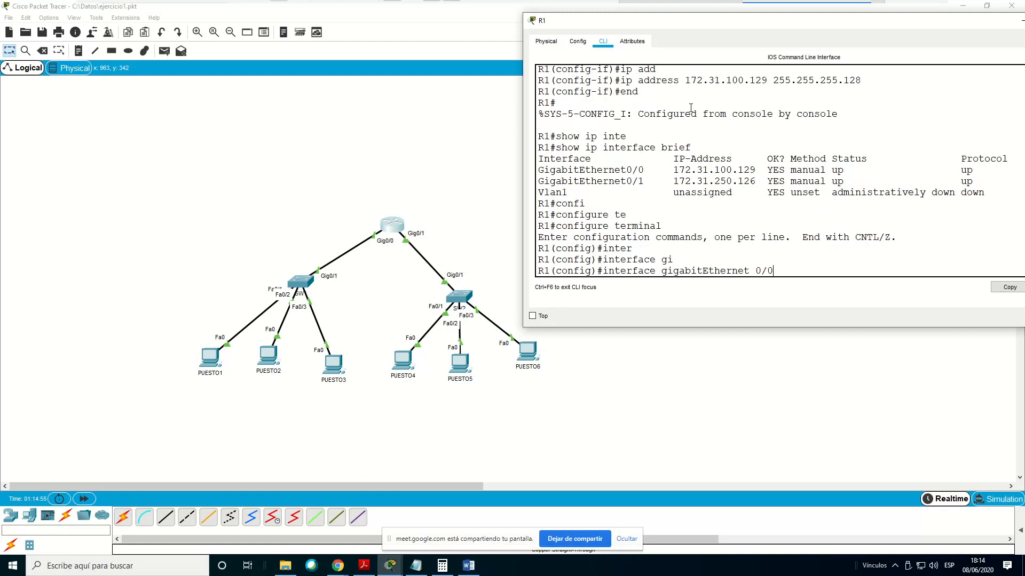
{"action": "key", "text": "Return"}
{"action": "key", "text": "Up"}
{"action": "key", "text": "Up"}
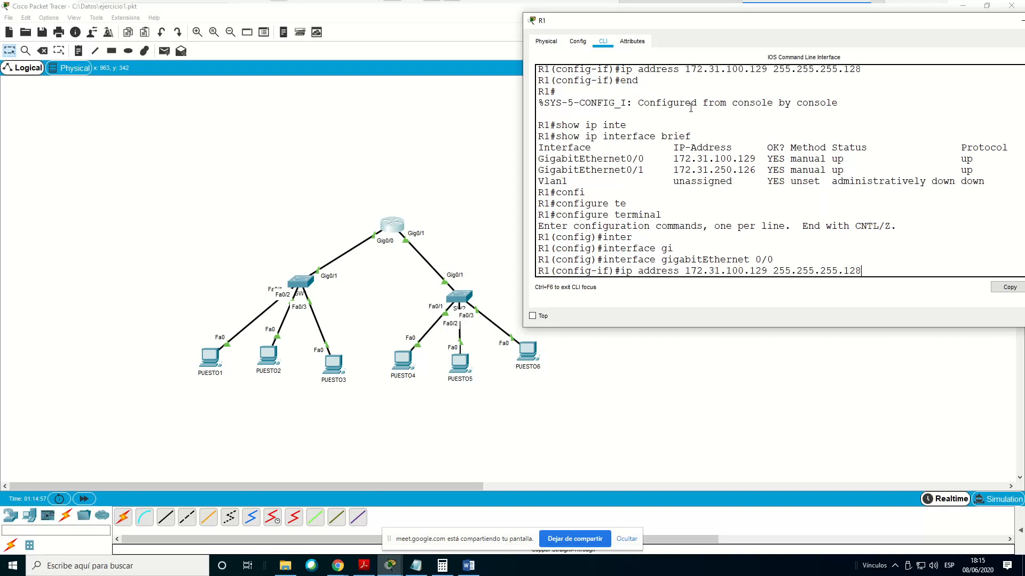
{"action": "key", "text": "Delete"}
{"action": "type", "text": "6"}
{"action": "key", "text": "Return"}
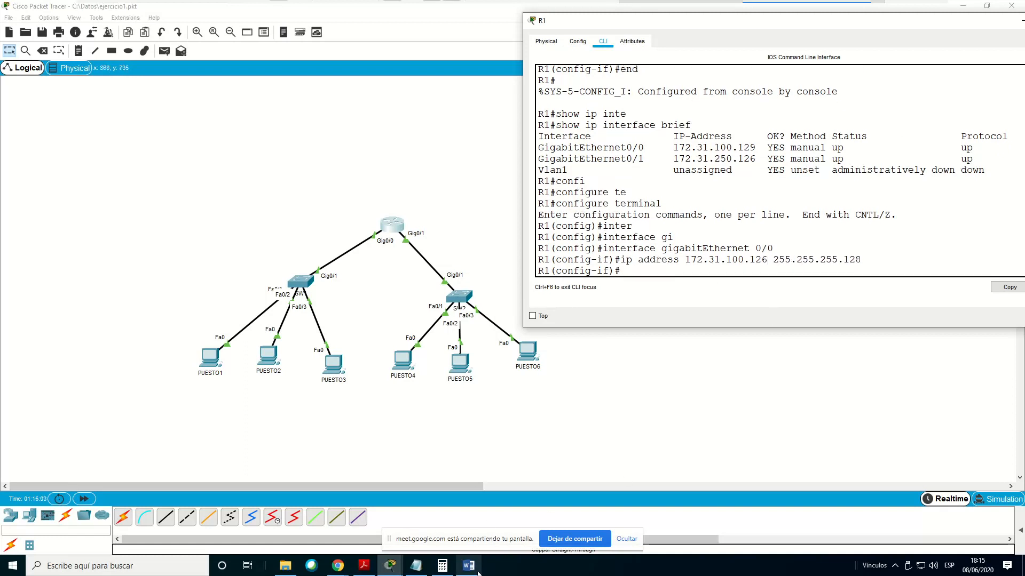
Trace the route from PUESTO1 to 172.31.250.2 again with tracert and examine the address of each hop
{"action": "left_click", "coordinate": [216, 360]}
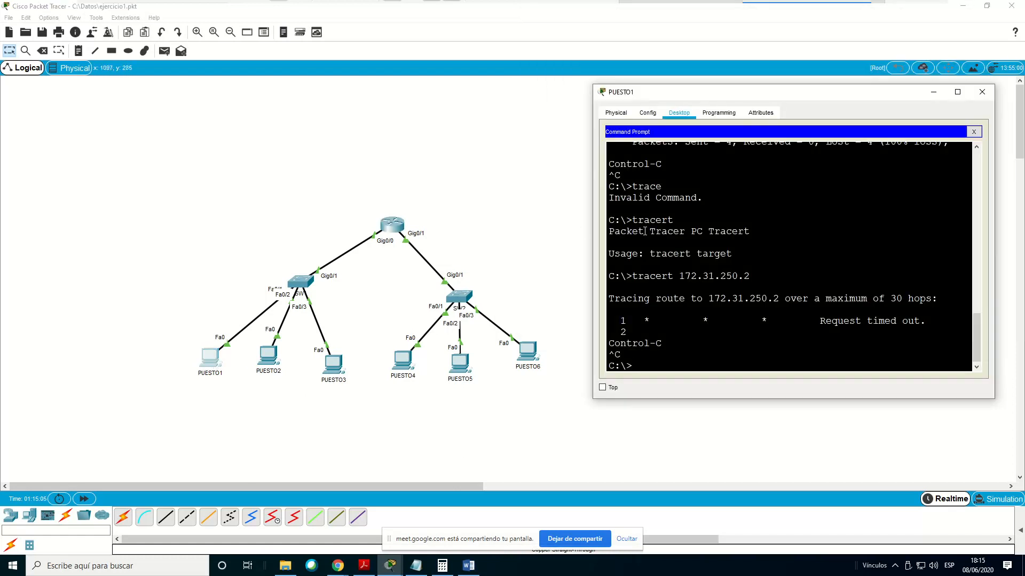
{"action": "key", "text": "Up"}
{"action": "key", "text": "Return"}
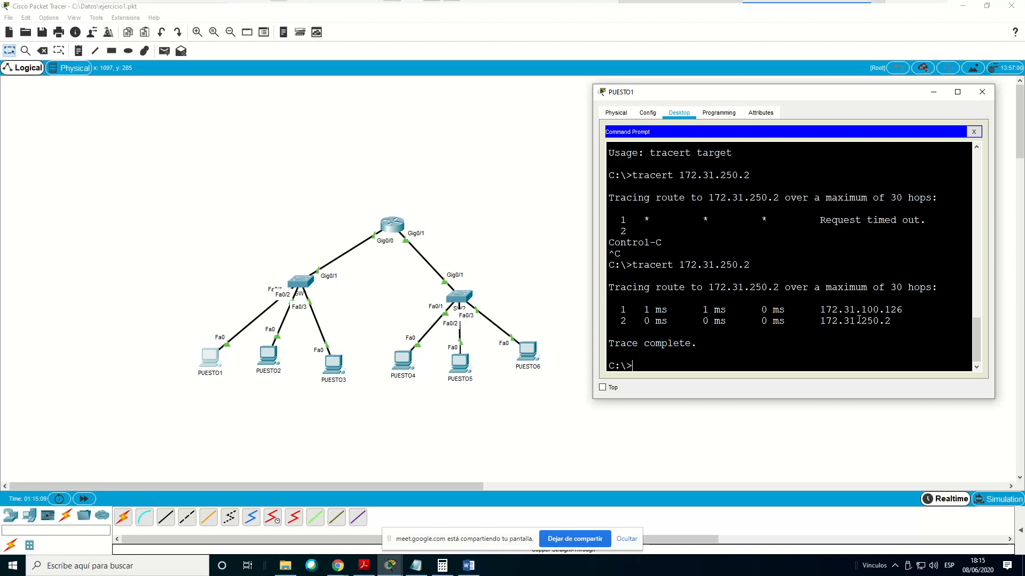
{"action": "left_click_drag", "start_coordinate": [821, 310], "coordinate": [903, 310]}
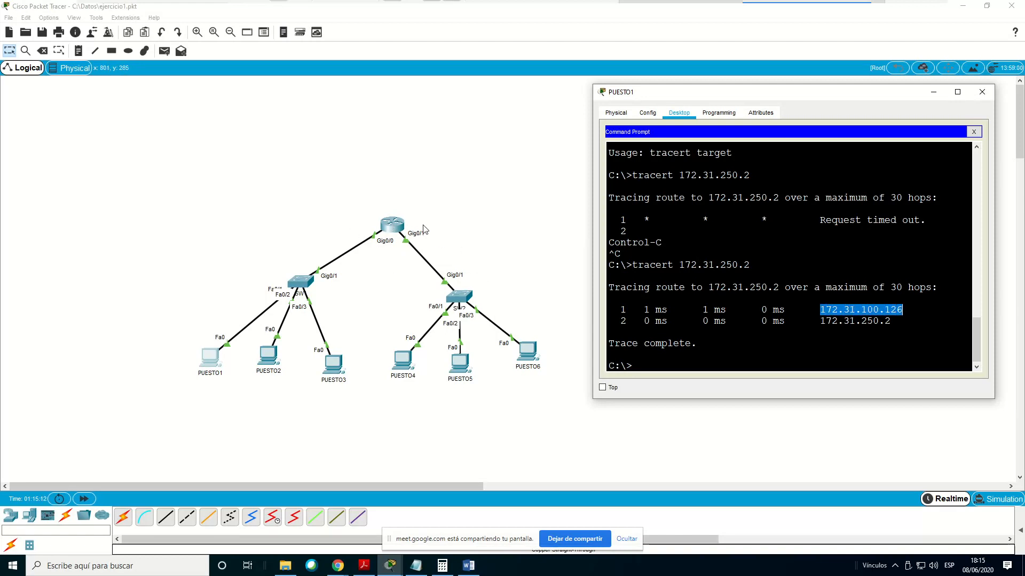
{"action": "left_click_drag", "start_coordinate": [824, 322], "coordinate": [891, 322]}
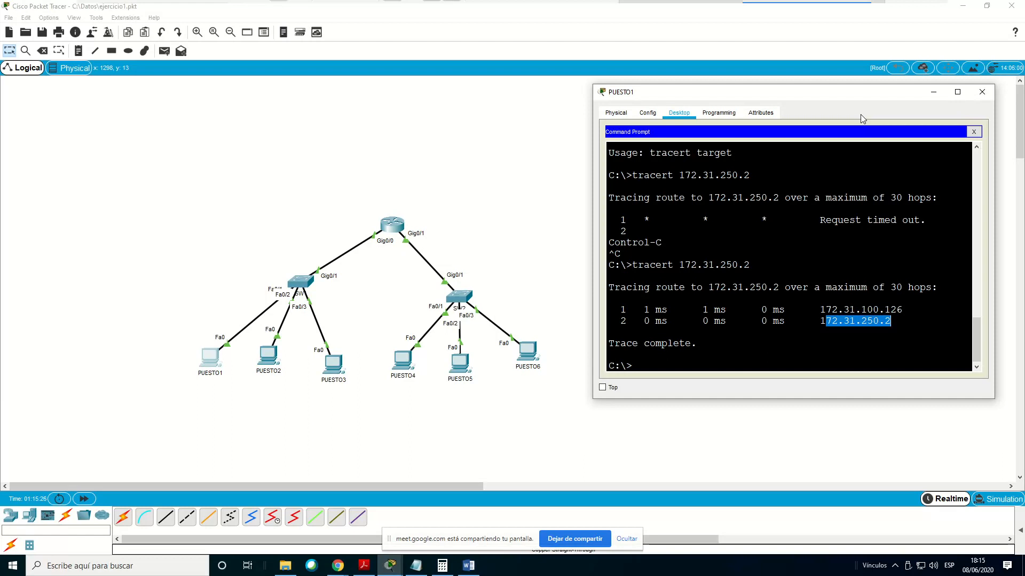
Set PUESTO1's default gateway to the wrong address 172.31.100.129 and close the IP configuration
{"action": "left_click", "coordinate": [214, 363]}
{"action": "left_click", "coordinate": [214, 363]}
{"action": "left_click", "coordinate": [973, 132]}
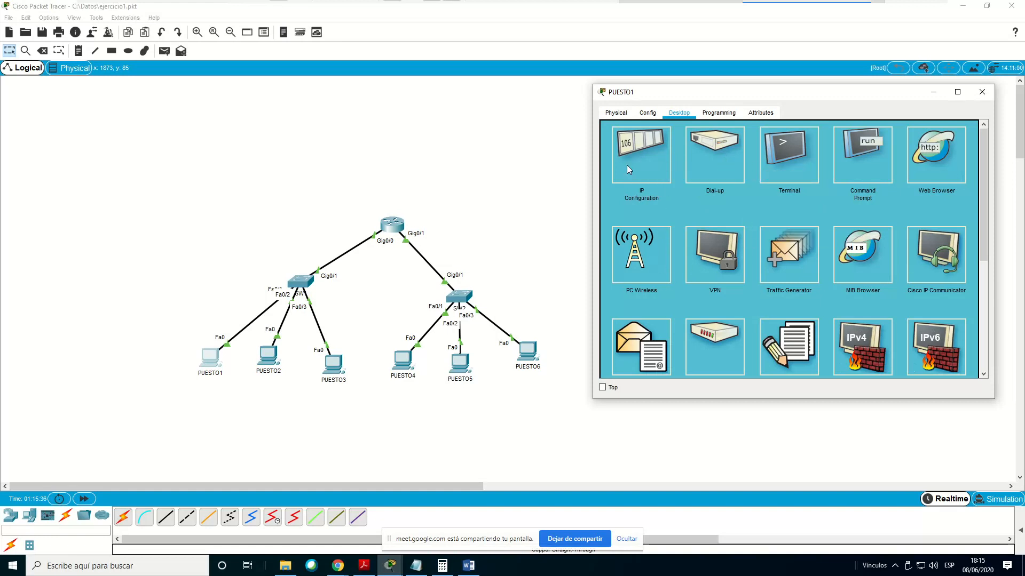
{"action": "left_click", "coordinate": [639, 150]}
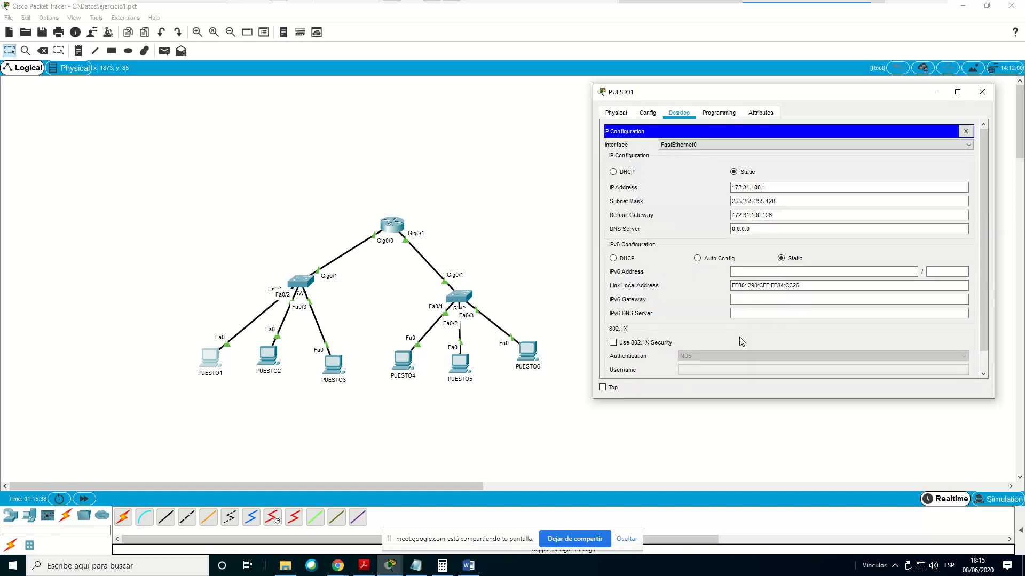
{"action": "left_click", "coordinate": [796, 216]}
{"action": "key", "text": "BackSpace"}
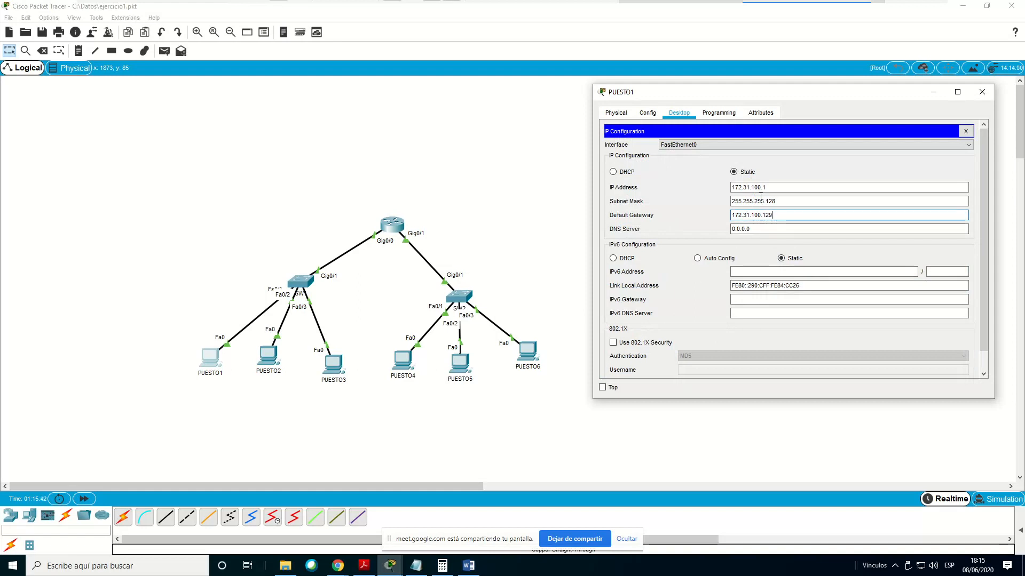
{"action": "left_click", "coordinate": [965, 131]}
Run tracert from PUESTO1 to 172.31.250.2 with the wrong gateway and interrupt it at the first hop
{"action": "left_click", "coordinate": [860, 168]}
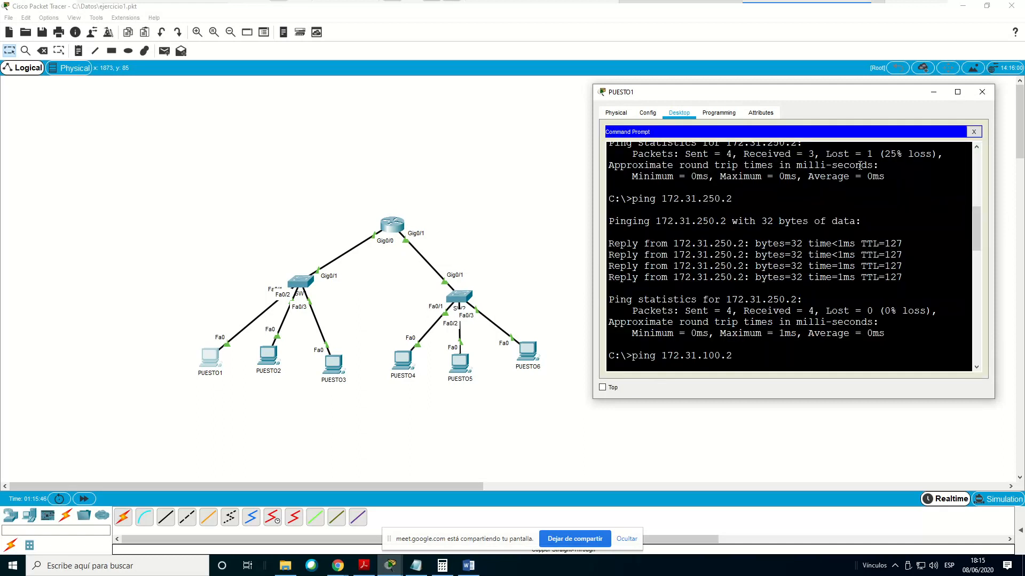
{"action": "key", "text": "Up"}
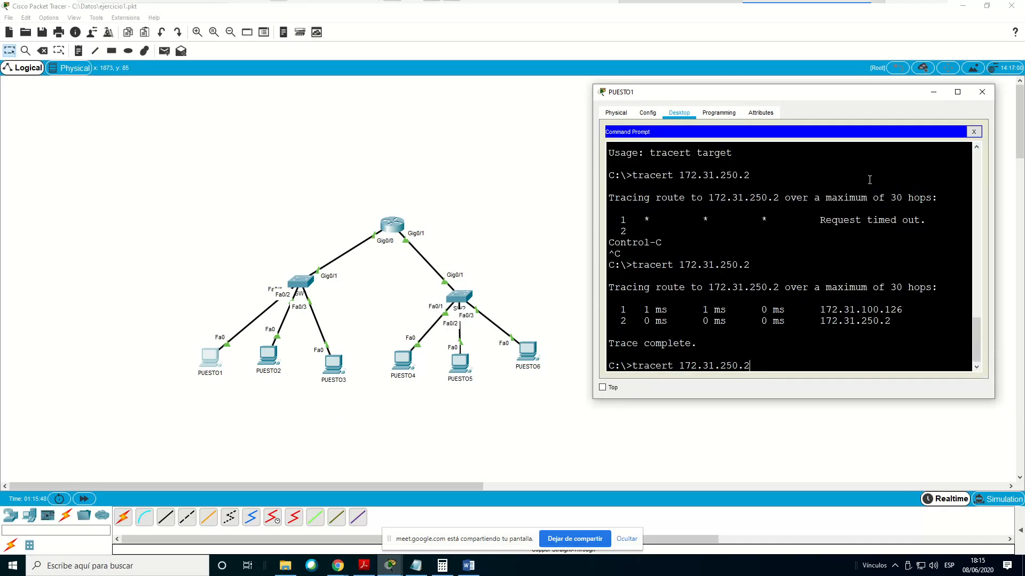
{"action": "key", "text": "Return"}
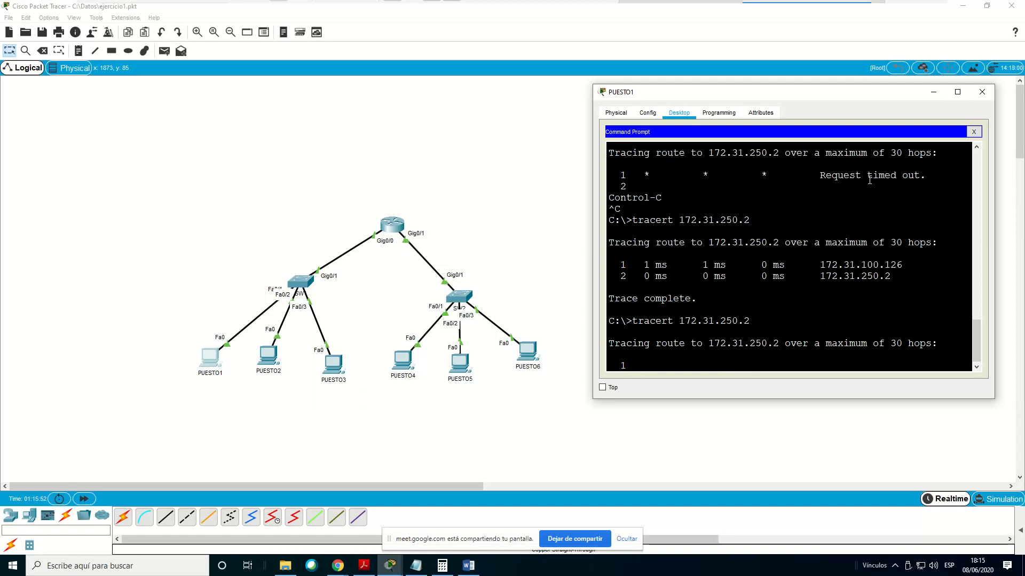
{"action": "key", "text": "ctrl+c"}
Replace the recalled tracert command with a ping from PUESTO1 to 172.31.250.2, and interrupt the ping before it finishes
{"action": "key", "text": "Up"}
{"action": "key", "text": "BackSpace"}
{"action": "key", "text": "BackSpace"}
{"action": "key", "text": "BackSpace"}
{"action": "key", "text": "BackSpace"}
{"action": "key", "text": "BackSpace"}
{"action": "key", "text": "BackSpace"}
{"action": "key", "text": "BackSpace"}
{"action": "key", "text": "BackSpace"}
{"action": "key", "text": "BackSpace"}
{"action": "key", "text": "BackSpace"}
{"action": "key", "text": "BackSpace"}
{"action": "key", "text": "BackSpace"}
{"action": "key", "text": "BackSpace"}
{"action": "key", "text": "BackSpace"}
{"action": "key", "text": "BackSpace"}
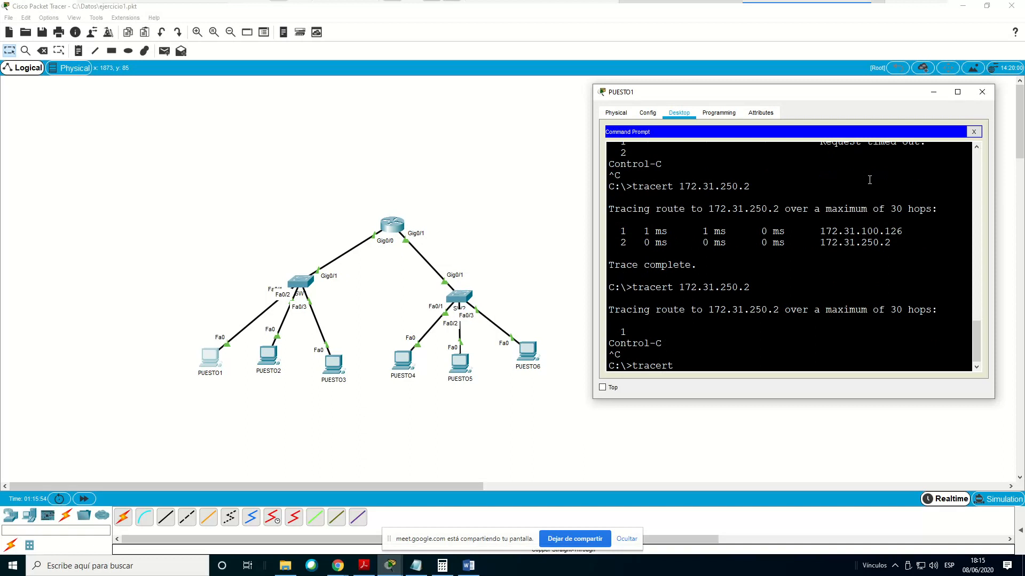
{"action": "key", "text": "Up"}
{"action": "key", "text": "Return"}
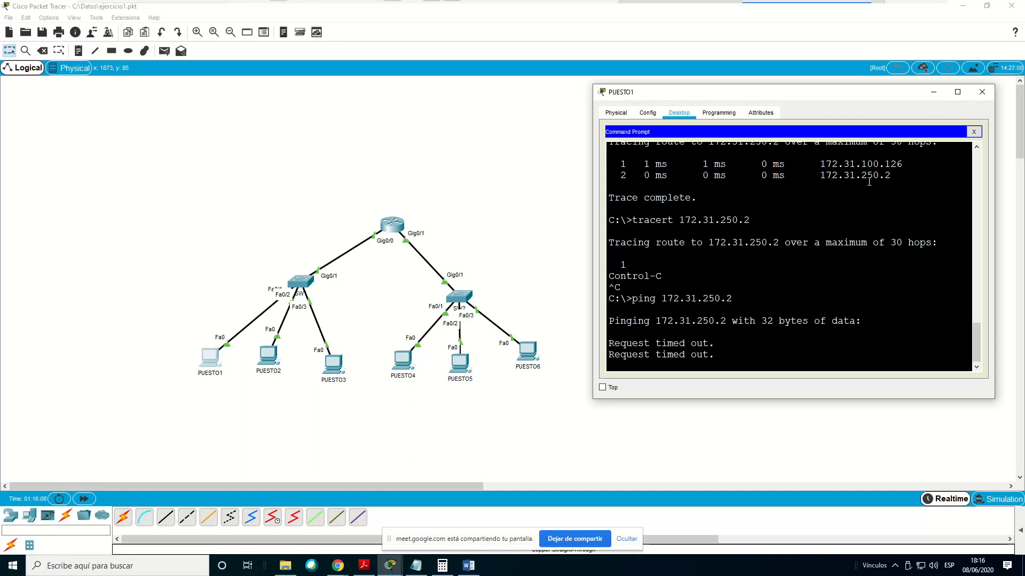
{"action": "key", "text": "ctrl+c"}
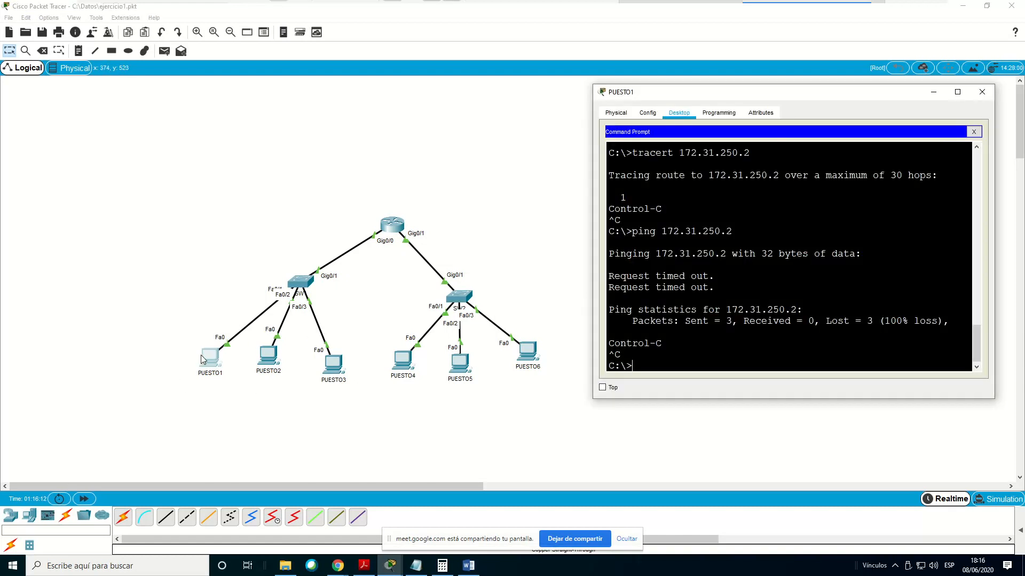
Clear the default gateway in PUESTO1's IP configuration and close the configuration
{"action": "left_click", "coordinate": [203, 359]}
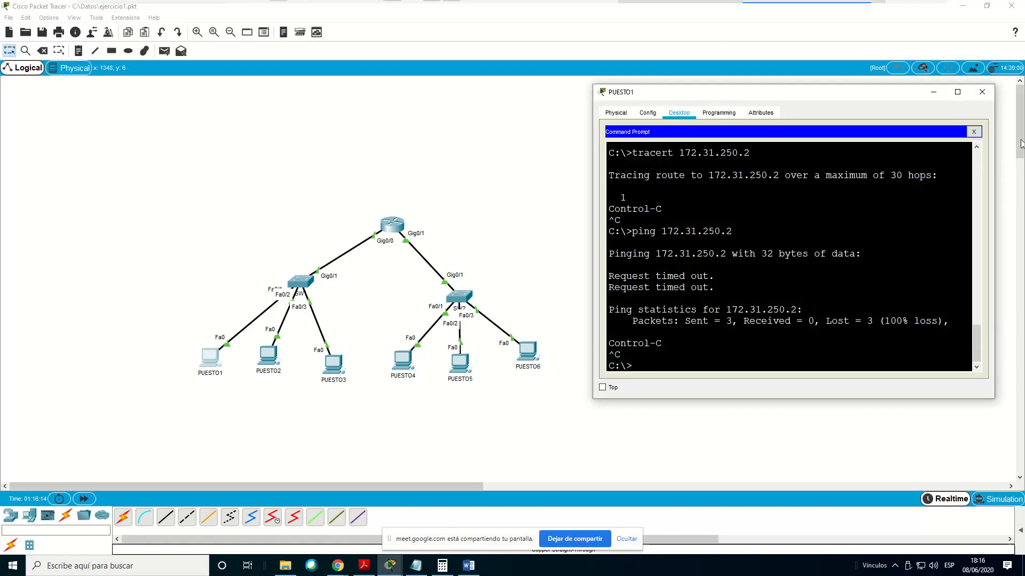
{"action": "left_click", "coordinate": [973, 132]}
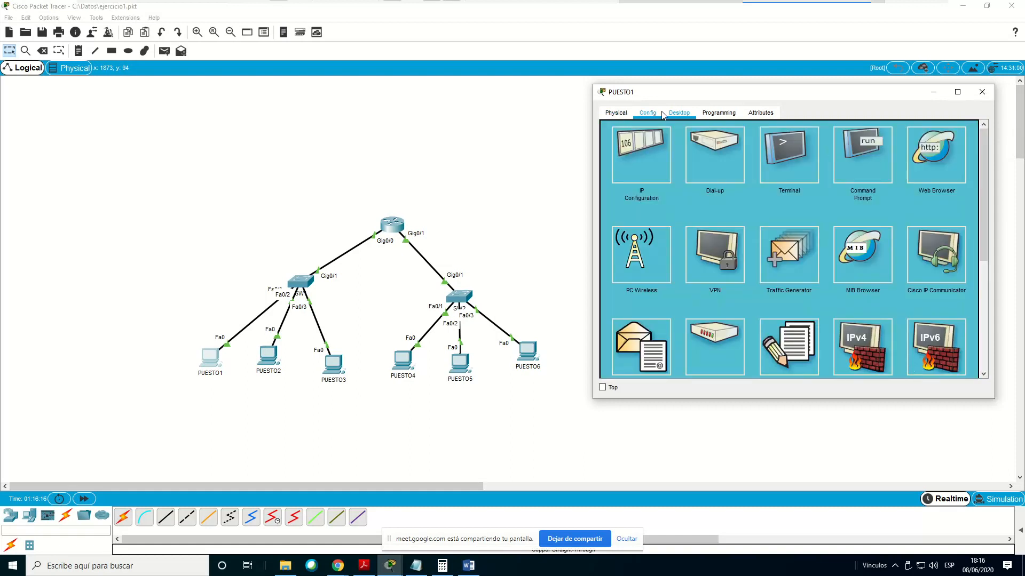
{"action": "left_click", "coordinate": [626, 115]}
{"action": "left_click", "coordinate": [648, 114]}
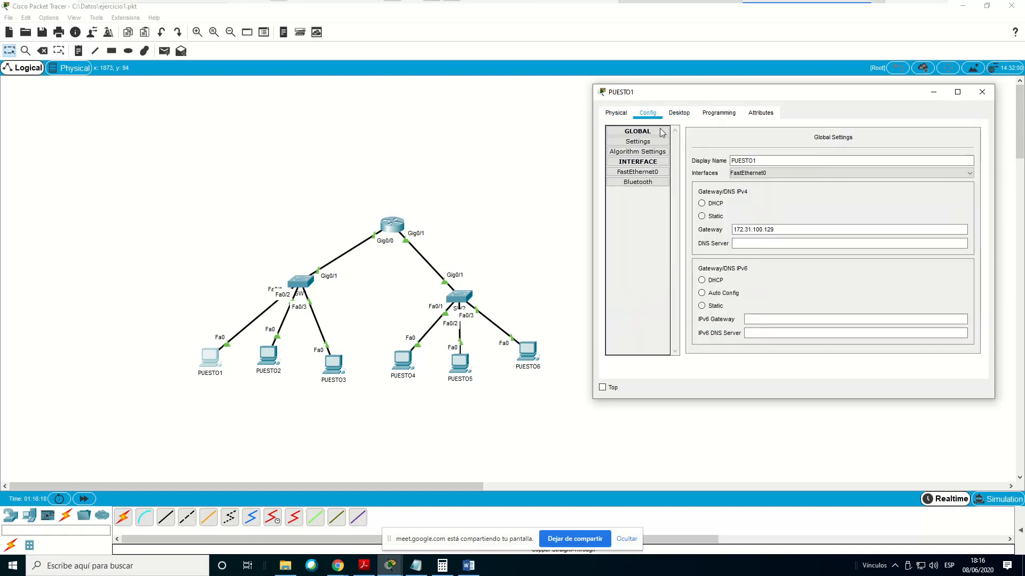
{"action": "left_click", "coordinate": [682, 113]}
{"action": "left_click", "coordinate": [656, 155]}
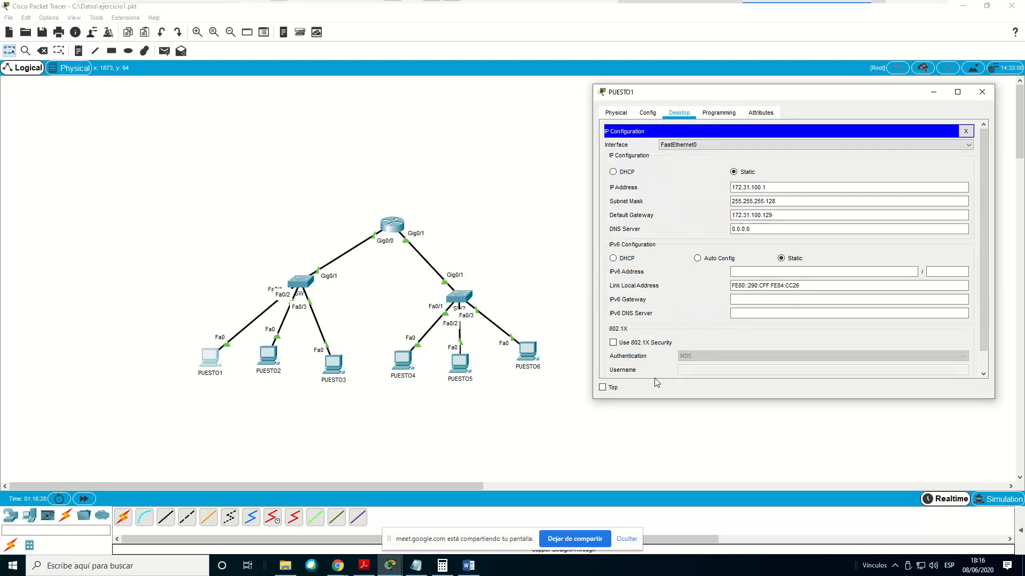
{"action": "left_click_drag", "start_coordinate": [776, 215], "coordinate": [708, 214]}
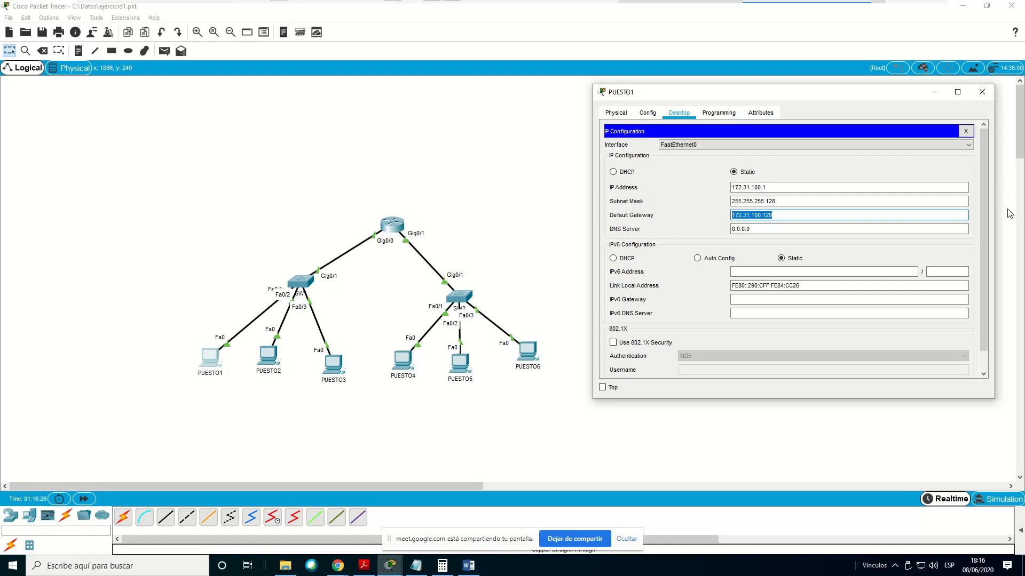
{"action": "key", "text": "BackSpace"}
{"action": "left_click", "coordinate": [965, 131]}
Ping 172.31.250.2 from PUESTO1 without a default gateway and interrupt the ping
{"action": "left_click", "coordinate": [870, 155]}
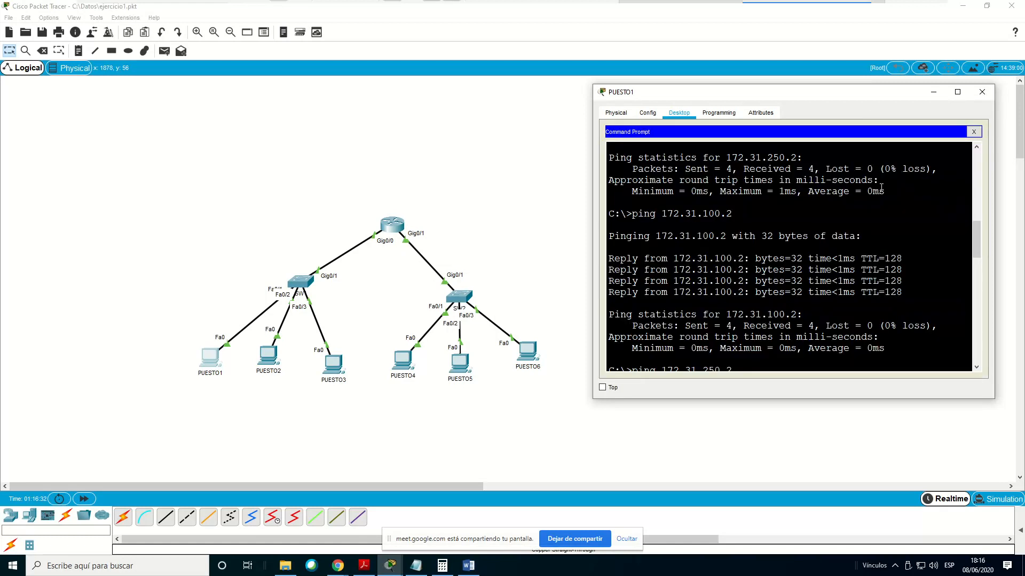
{"action": "key", "text": "Up"}
{"action": "key", "text": "Return"}
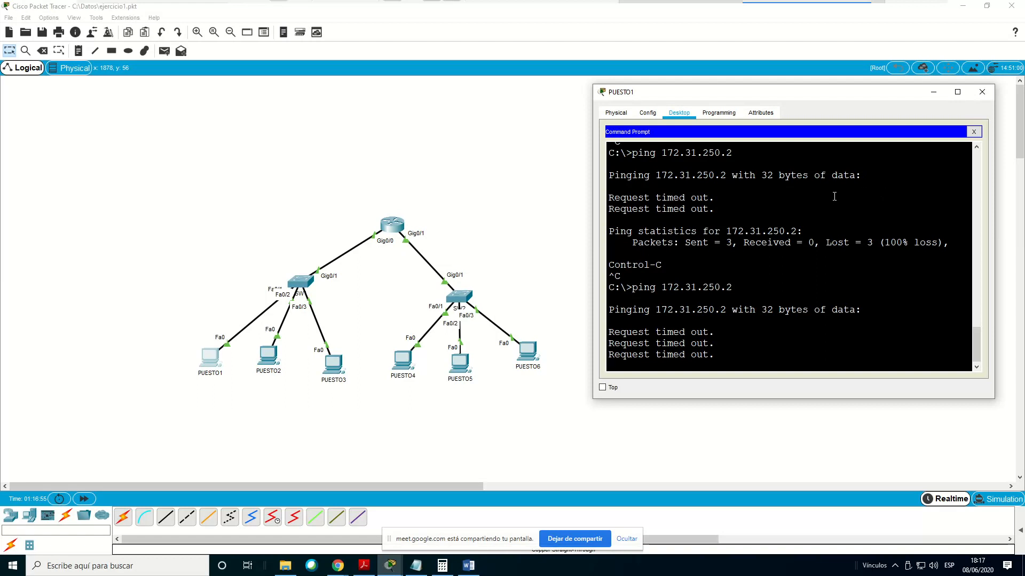
{"action": "key", "text": "ctrl+c"}
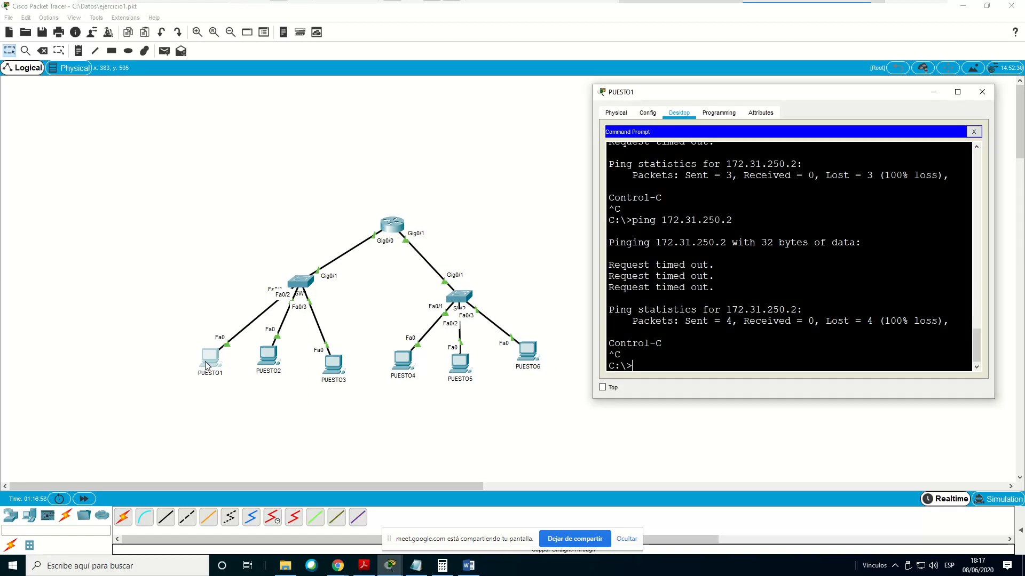
Set PUESTO1's default gateway to 172.31.100.126 and close the IP configuration
{"action": "left_click", "coordinate": [974, 132]}
{"action": "left_click", "coordinate": [615, 113]}
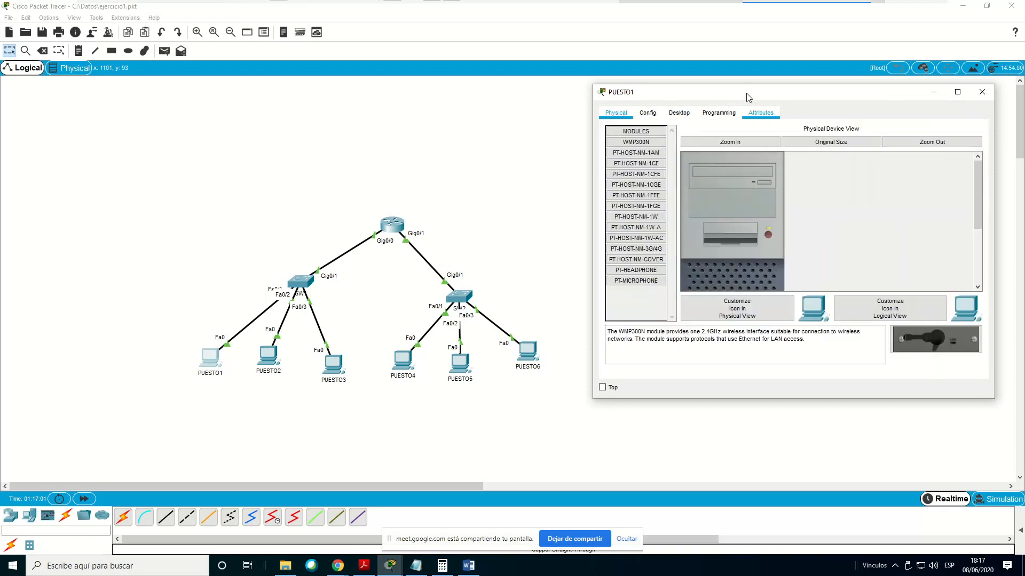
{"action": "left_click", "coordinate": [682, 115]}
{"action": "left_click", "coordinate": [644, 147]}
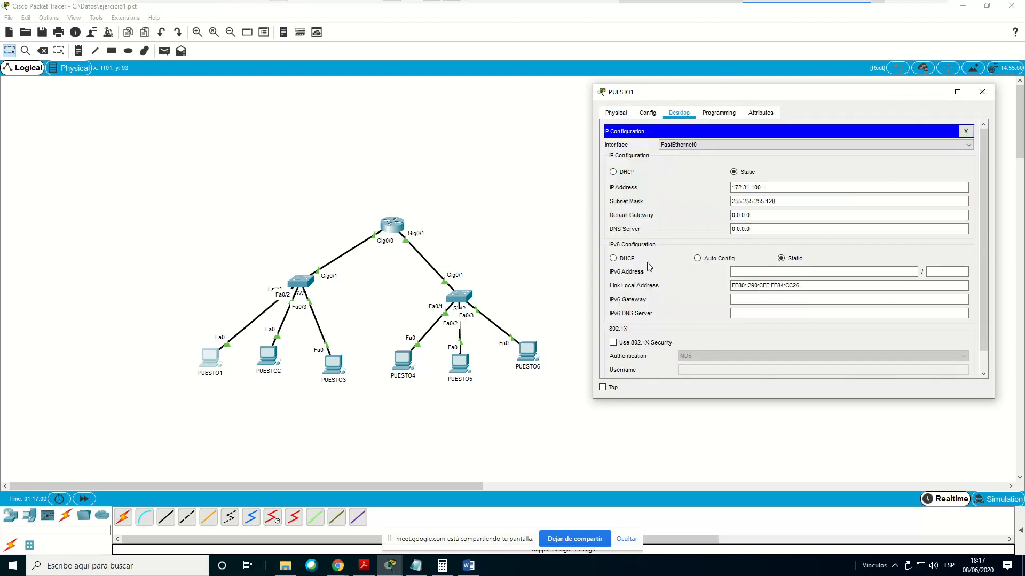
{"action": "left_click", "coordinate": [762, 219]}
{"action": "key", "text": "BackSpace"}
{"action": "key", "text": "BackSpace"}
{"action": "key", "text": "BackSpace"}
{"action": "key", "text": "BackSpace"}
{"action": "key", "text": "BackSpace"}
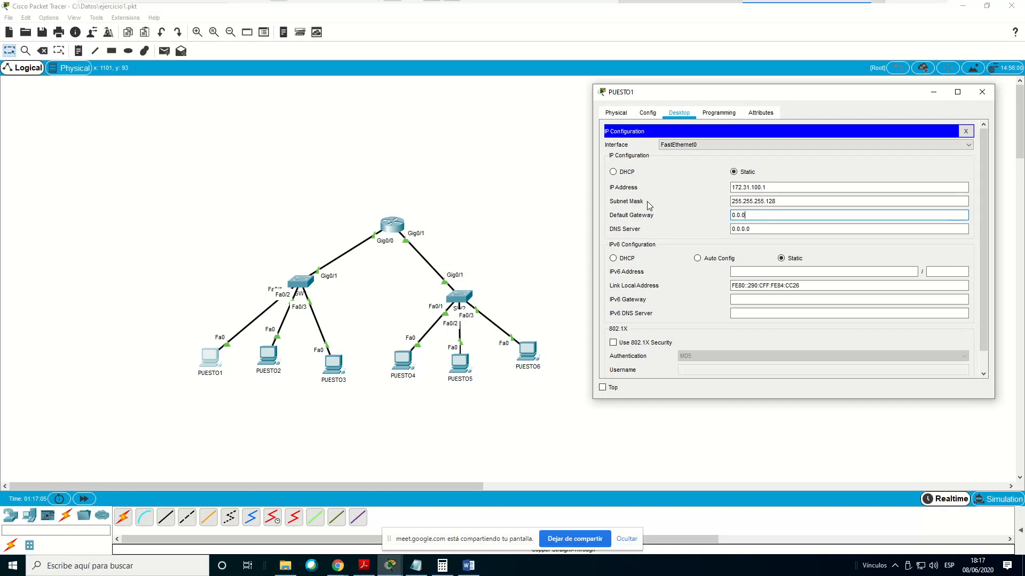
{"action": "key", "text": "BackSpace"}
{"action": "key", "text": "BackSpace"}
{"action": "type", "text": "172."}
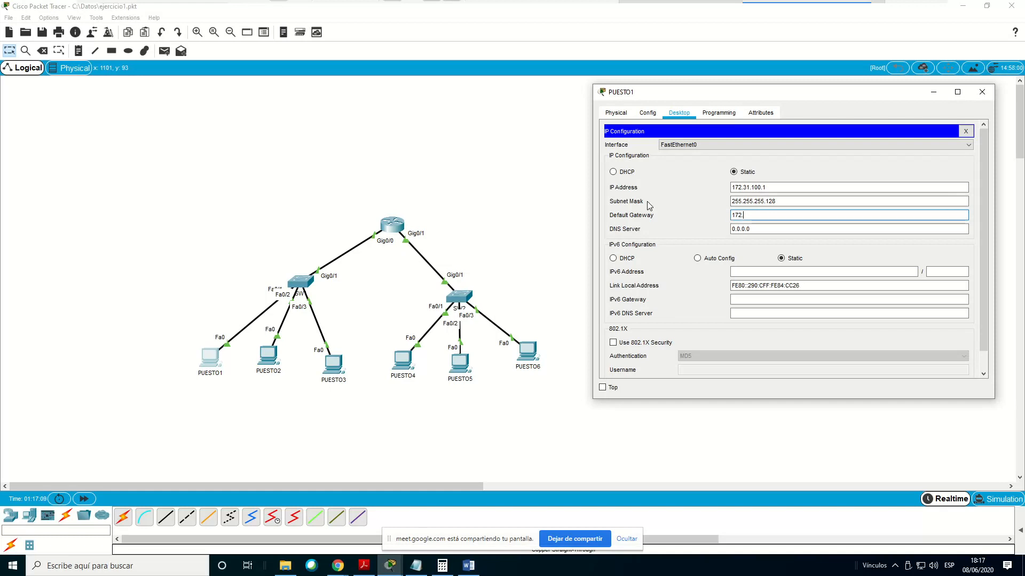
{"action": "type", "text": "31.100.126"}
{"action": "left_click", "coordinate": [966, 131]}
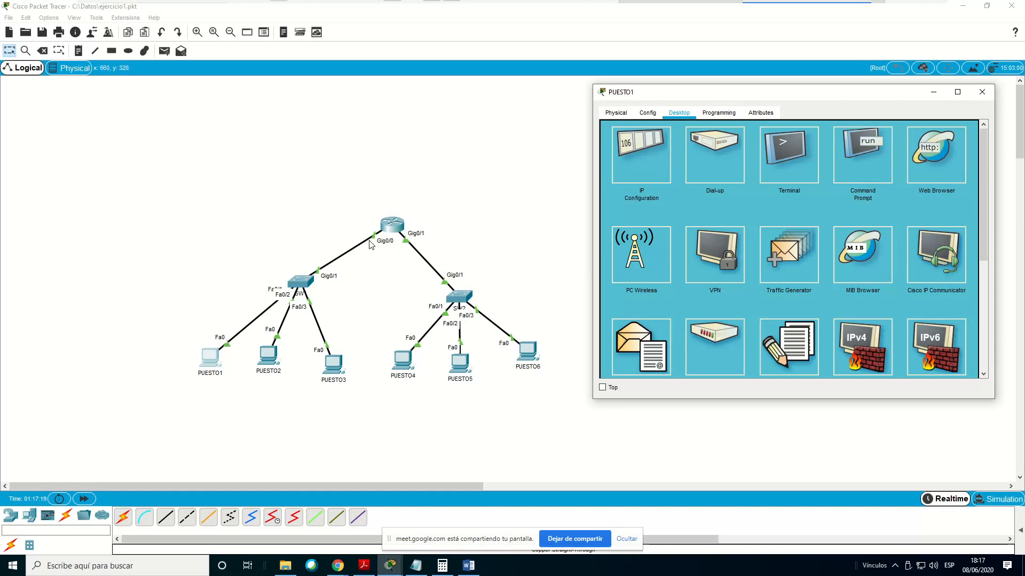
Change PUESTO5's static IP address to 172.31.250.10 and close its configuration window
{"action": "left_click", "coordinate": [464, 371]}
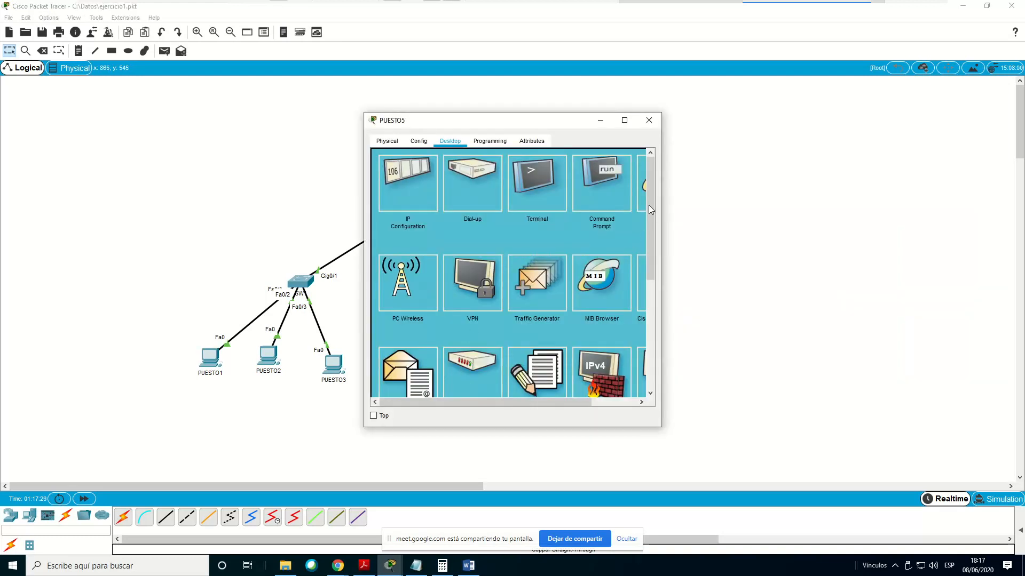
{"action": "left_click", "coordinate": [606, 190]}
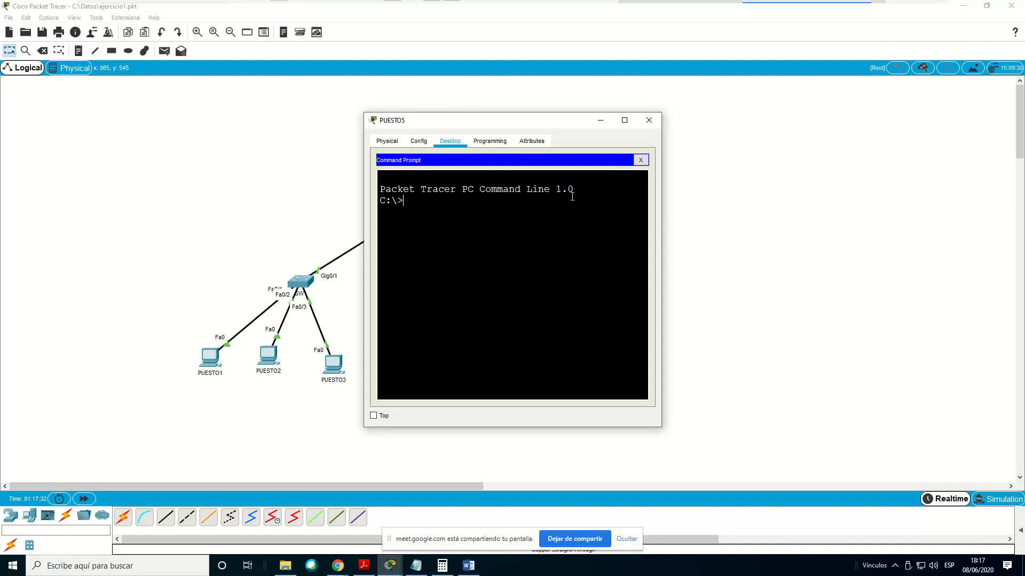
{"action": "left_click", "coordinate": [640, 160]}
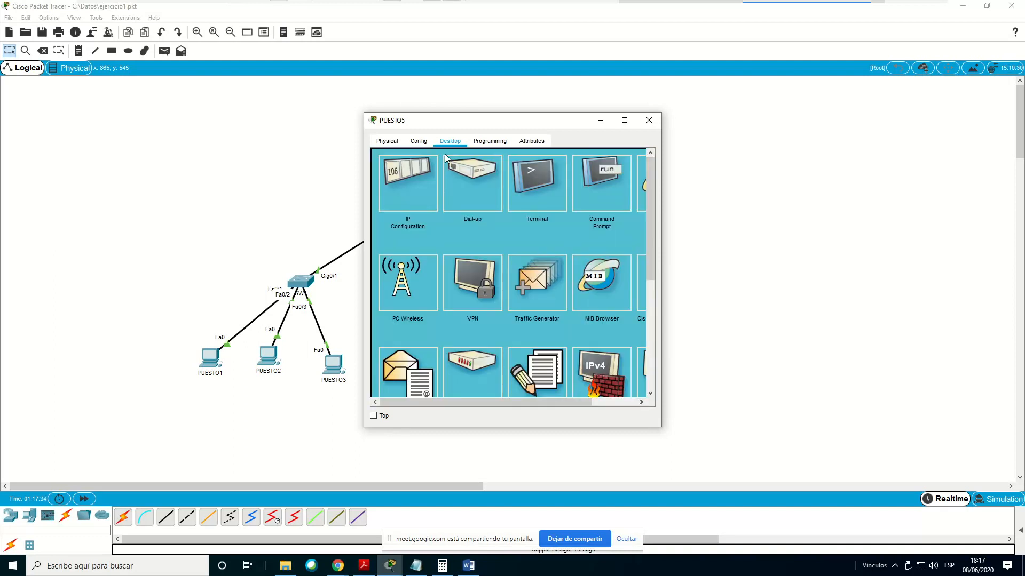
{"action": "left_click", "coordinate": [390, 142]}
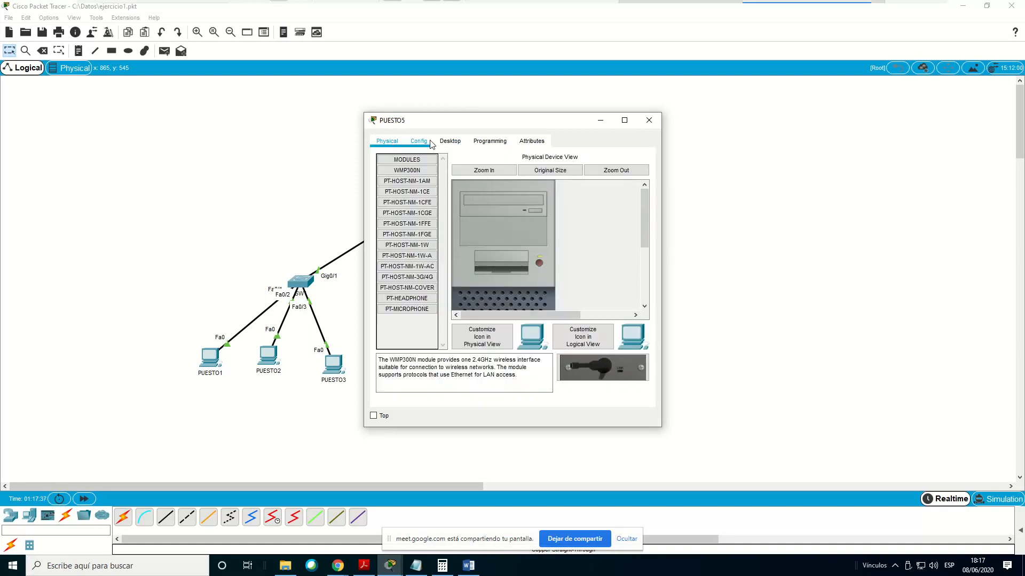
{"action": "left_click", "coordinate": [450, 142]}
{"action": "left_click", "coordinate": [421, 170]}
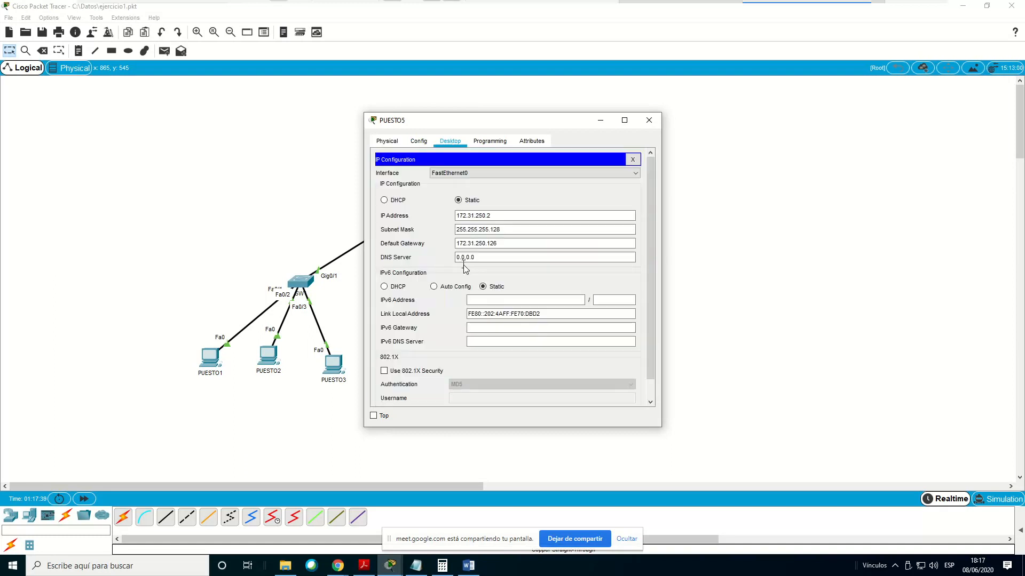
{"action": "left_click", "coordinate": [501, 212]}
{"action": "key", "text": "BackSpace"}
{"action": "type", "text": "10"}
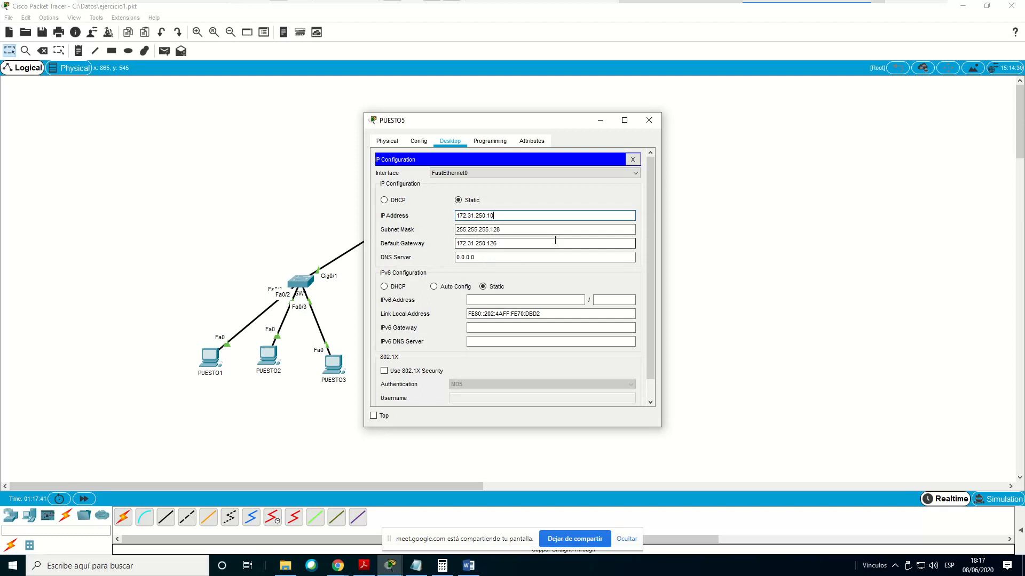
{"action": "left_click", "coordinate": [632, 160]}
{"action": "left_click", "coordinate": [650, 120]}
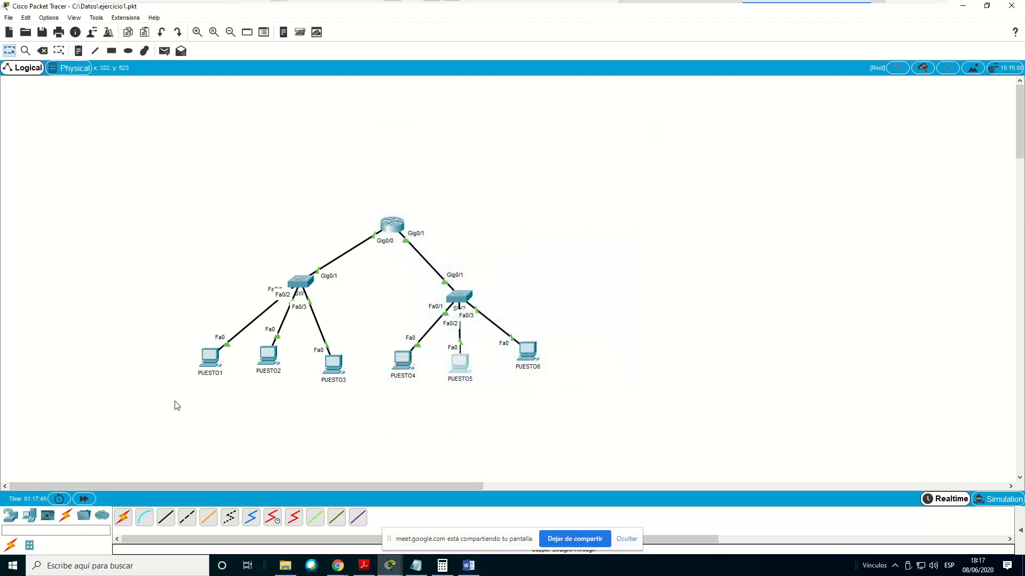
Ping 172.31.250.2 from PUESTO1's command prompt and let the test run to its end
{"action": "left_click", "coordinate": [214, 357]}
{"action": "left_click", "coordinate": [866, 167]}
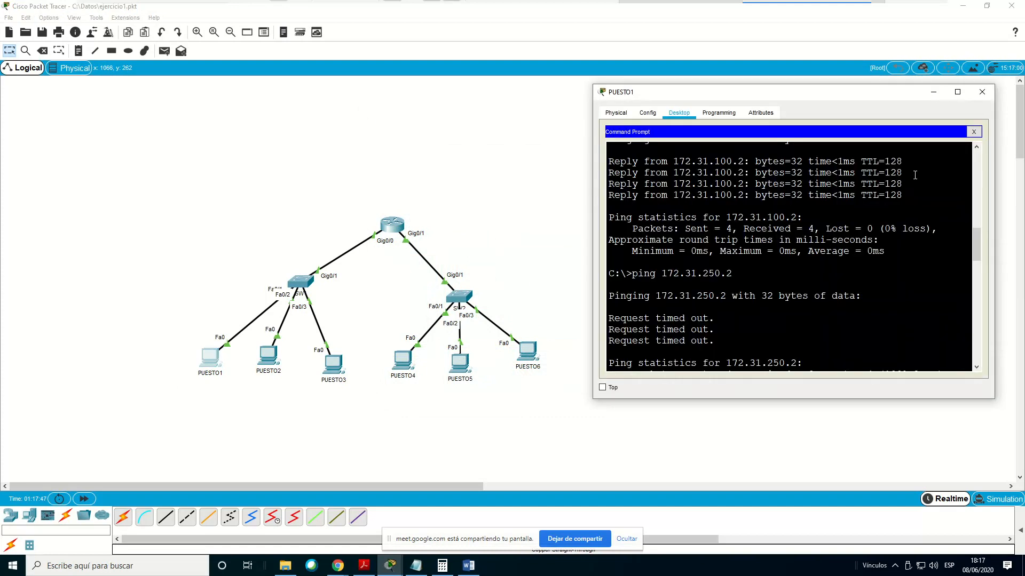
{"action": "key", "text": "Up"}
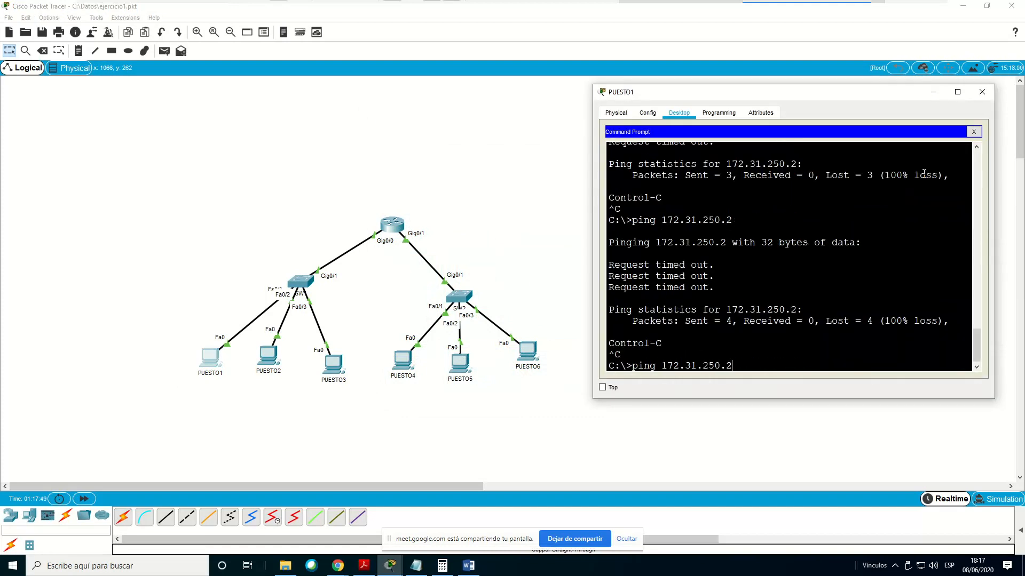
{"action": "key", "text": "Return"}
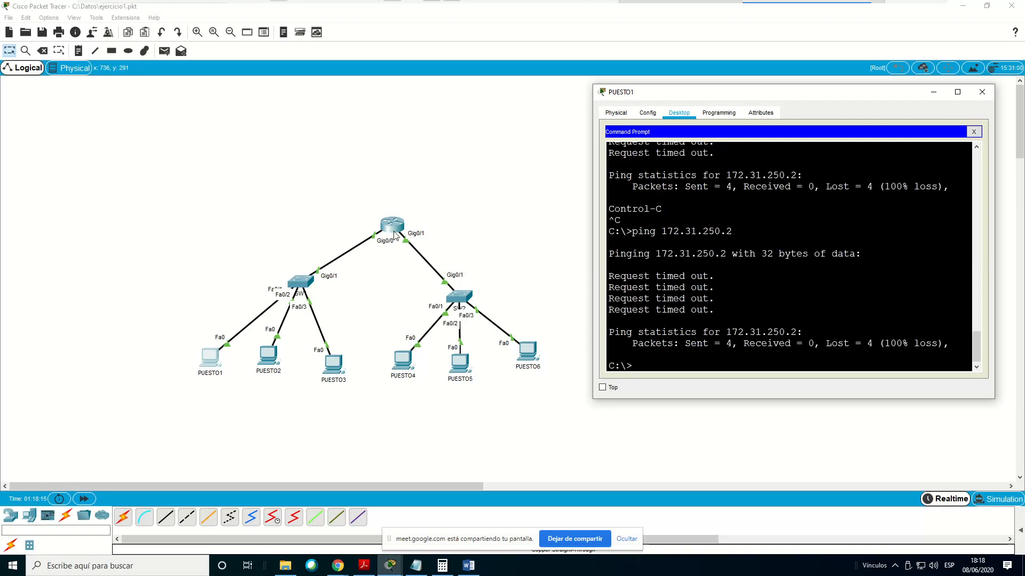
Trace the route from PUESTO1 to 172.31.250.2 with tracert and interrupt the trace
{"action": "type", "text": "tracert 172.31.250.2"}
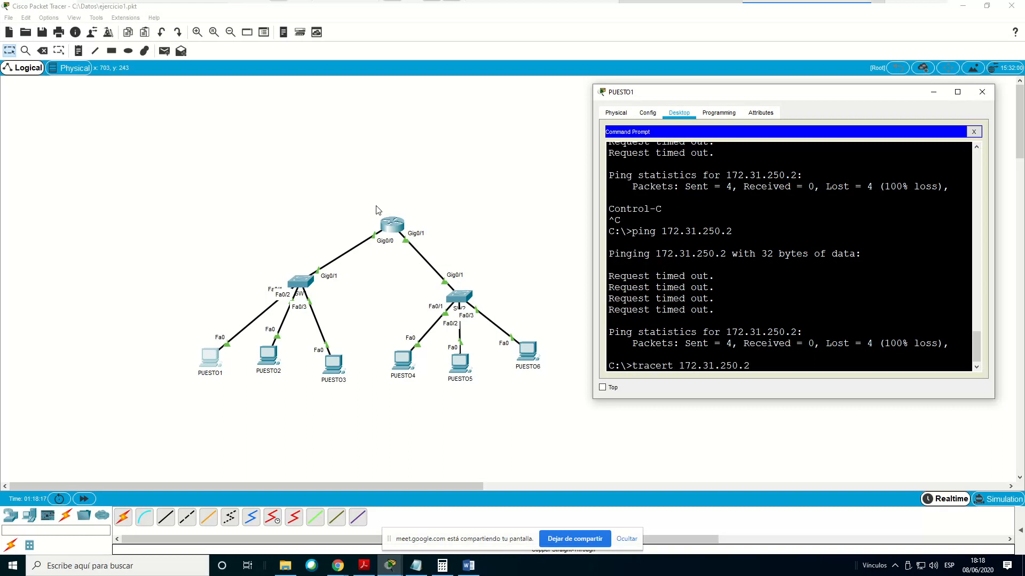
{"action": "key", "text": "Return"}
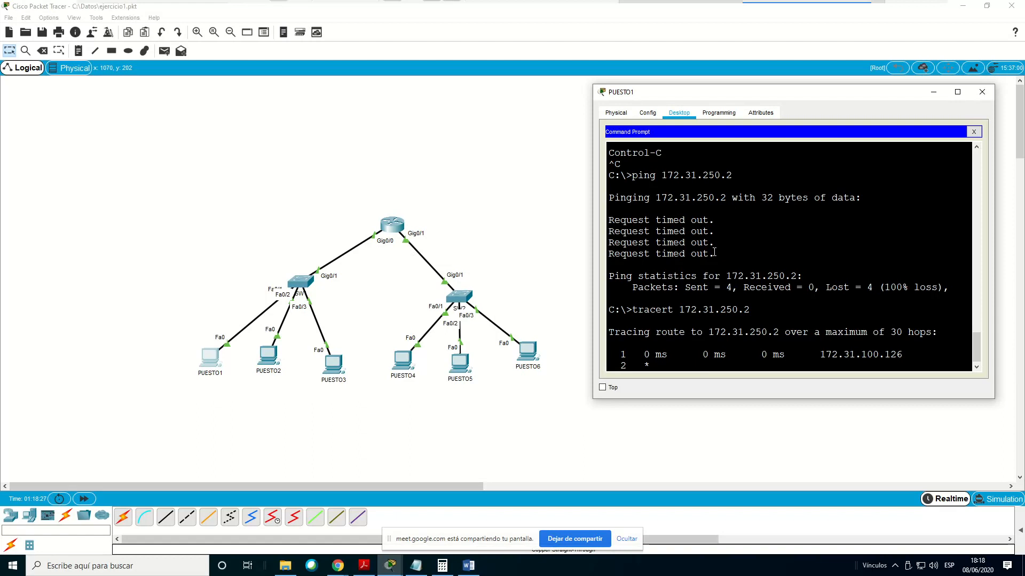
{"action": "left_click_drag", "start_coordinate": [714, 253], "coordinate": [595, 221]}
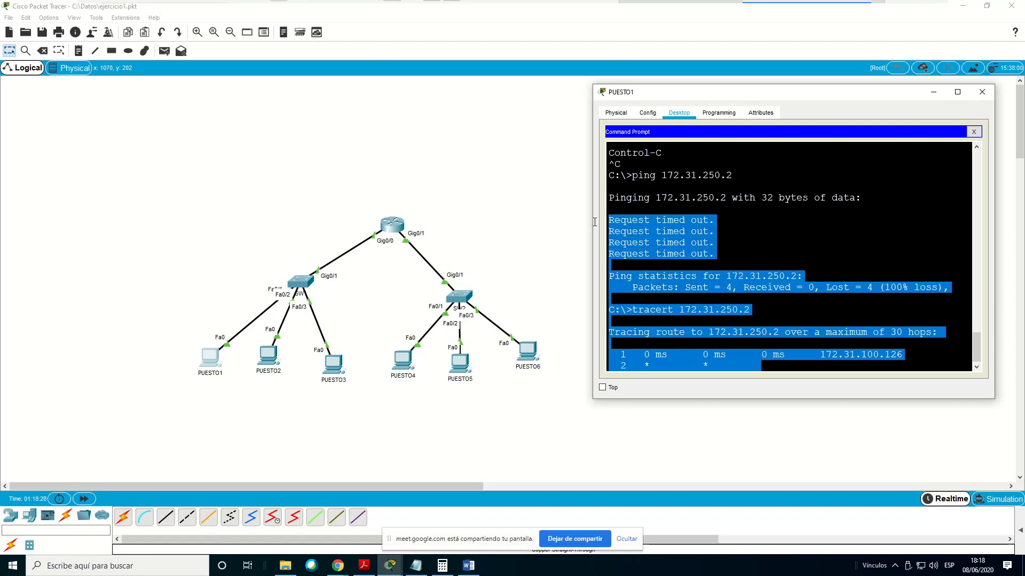
{"action": "left_click", "coordinate": [648, 241]}
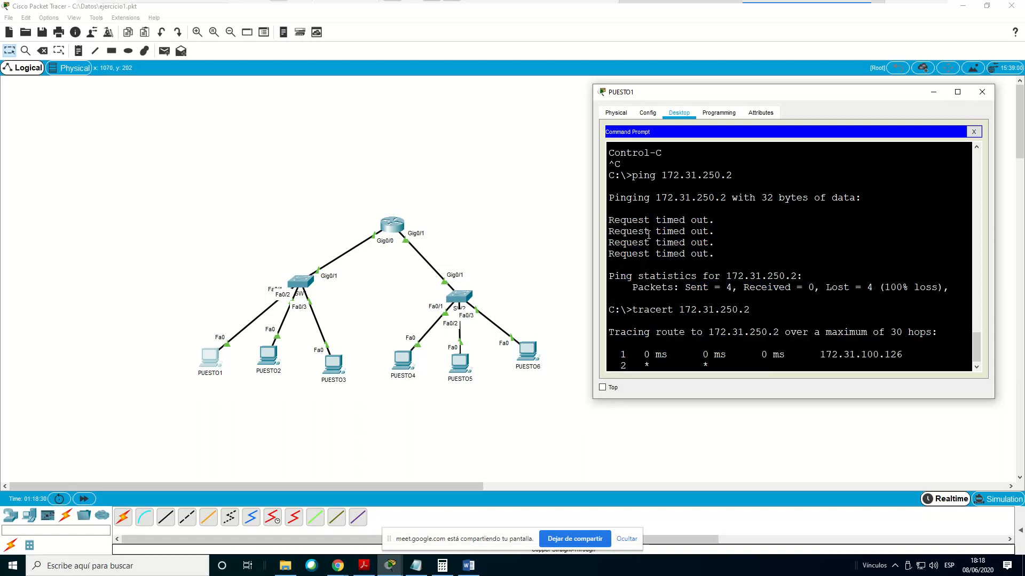
{"action": "key", "text": "ctrl+c"}
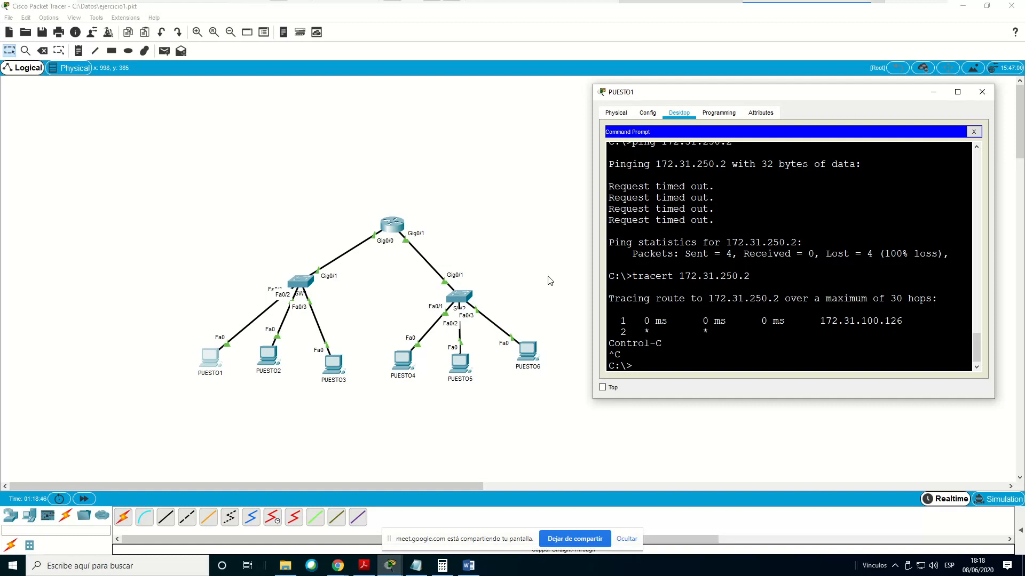
Shut down interface gigabitEthernet 0/1 in R1's command line
{"action": "left_click", "coordinate": [396, 227]}
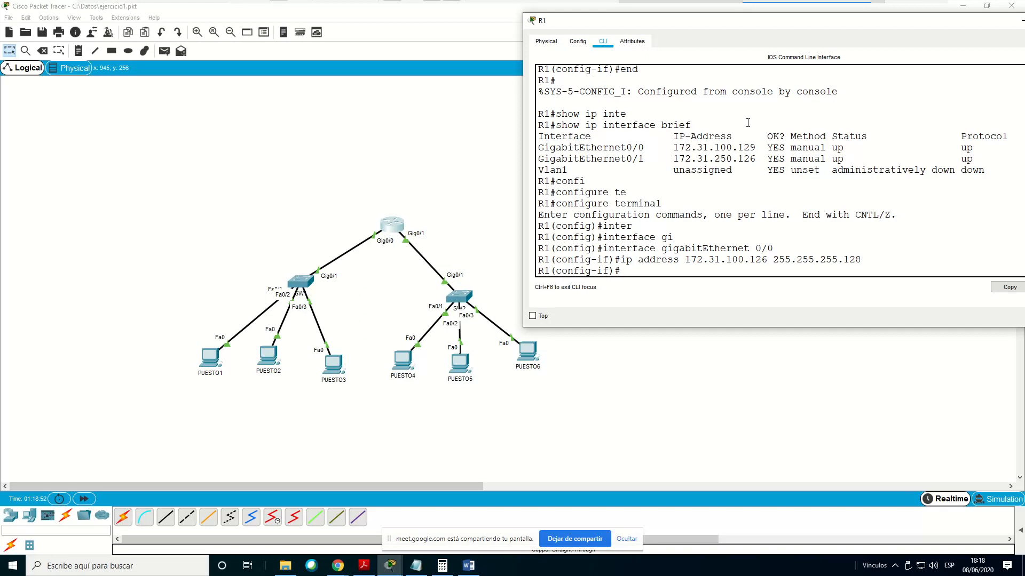
{"action": "type", "text": "exit"}
{"action": "key", "text": "Return"}
{"action": "type", "text": "inter"}
{"action": "key", "text": "Tab"}
{"action": "type", "text": "gi"}
{"action": "key", "text": "Tab"}
{"action": "type", "text": "0/1"}
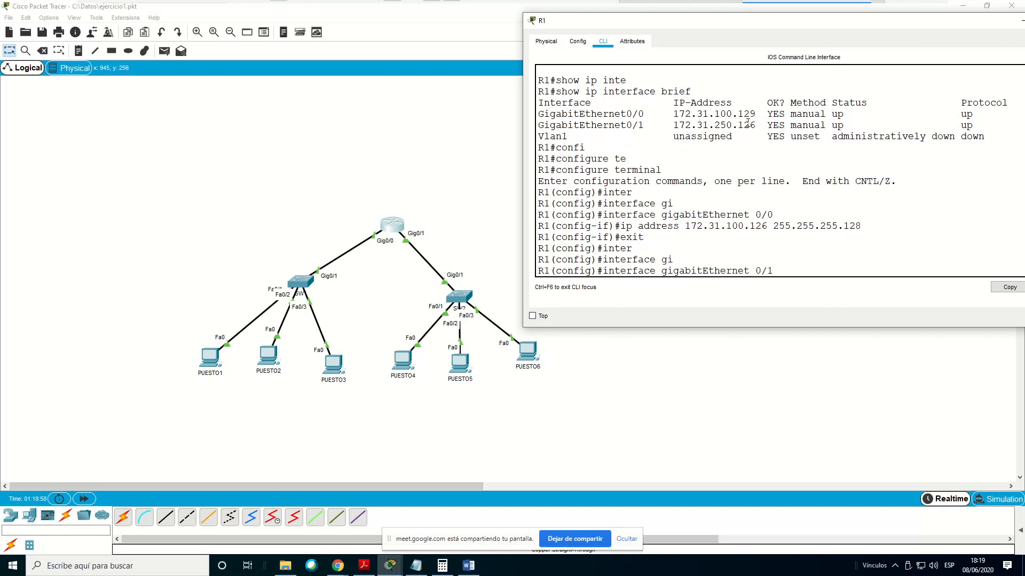
{"action": "key", "text": "Return"}
{"action": "type", "text": "shu"}
{"action": "key", "text": "Tab"}
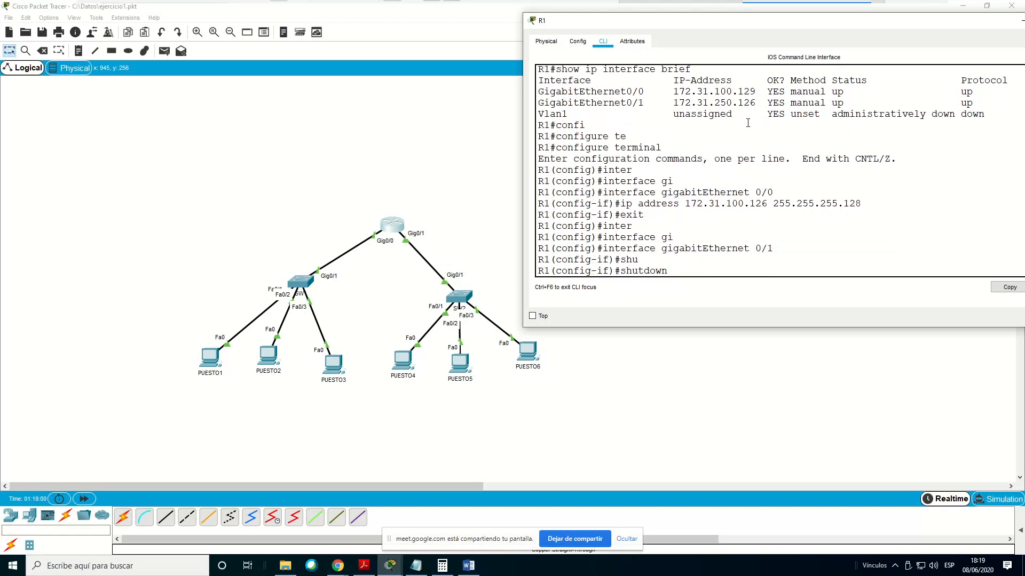
{"action": "key", "text": "Return"}
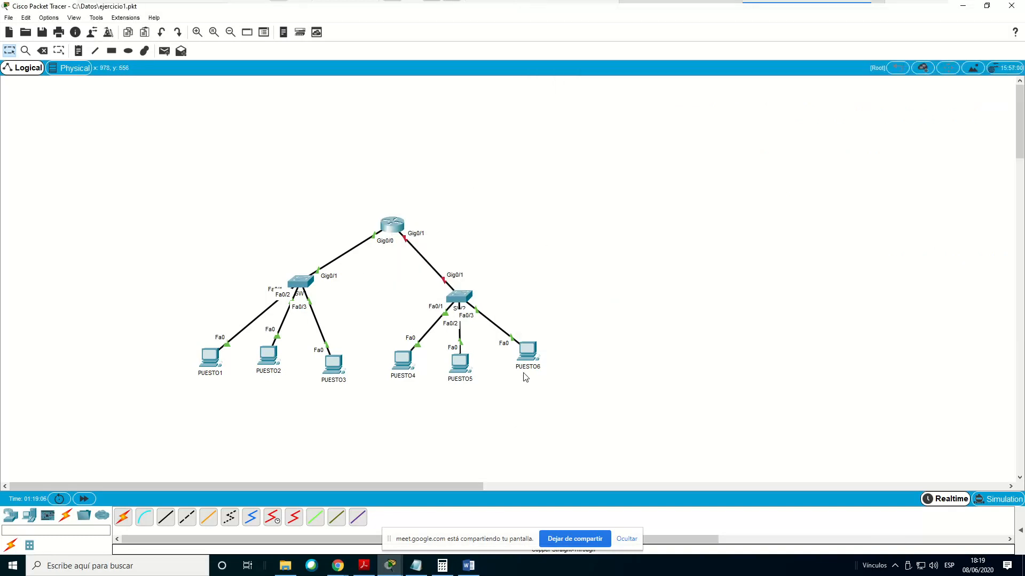
Leave R1's configuration mode and display its routing table with show ip route
{"action": "left_click", "coordinate": [392, 224]}
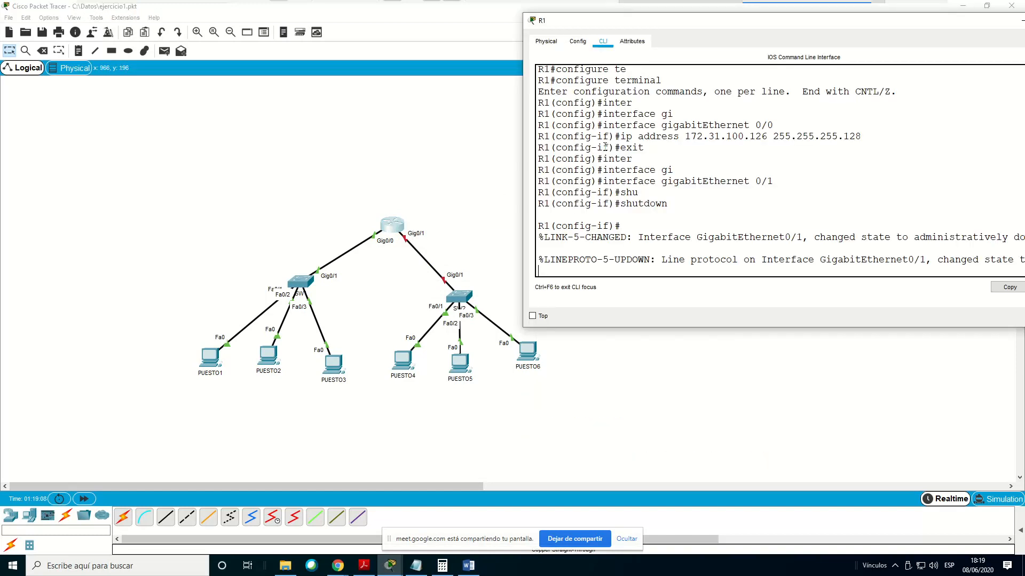
{"action": "key", "text": "Return"}
{"action": "type", "text": "show ip ri"}
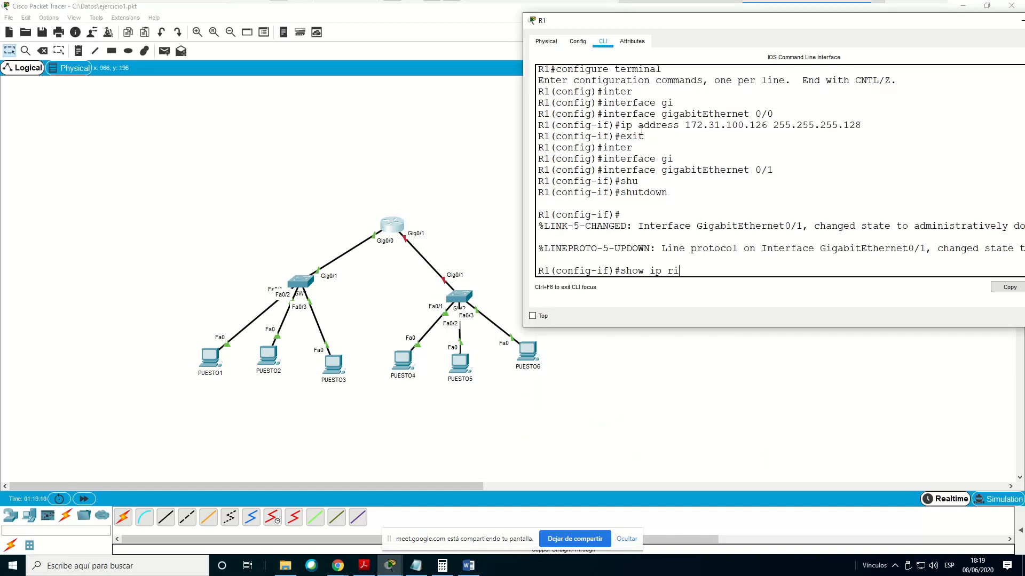
{"action": "key", "text": "BackSpace"}
{"action": "key", "text": "BackSpace"}
{"action": "key", "text": "BackSpace"}
{"action": "key", "text": "BackSpace"}
{"action": "key", "text": "BackSpace"}
{"action": "key", "text": "BackSpace"}
{"action": "key", "text": "BackSpace"}
{"action": "key", "text": "BackSpace"}
{"action": "key", "text": "BackSpace"}
{"action": "type", "text": "end"}
{"action": "key", "text": "Return"}
{"action": "type", "text": "show ip route"}
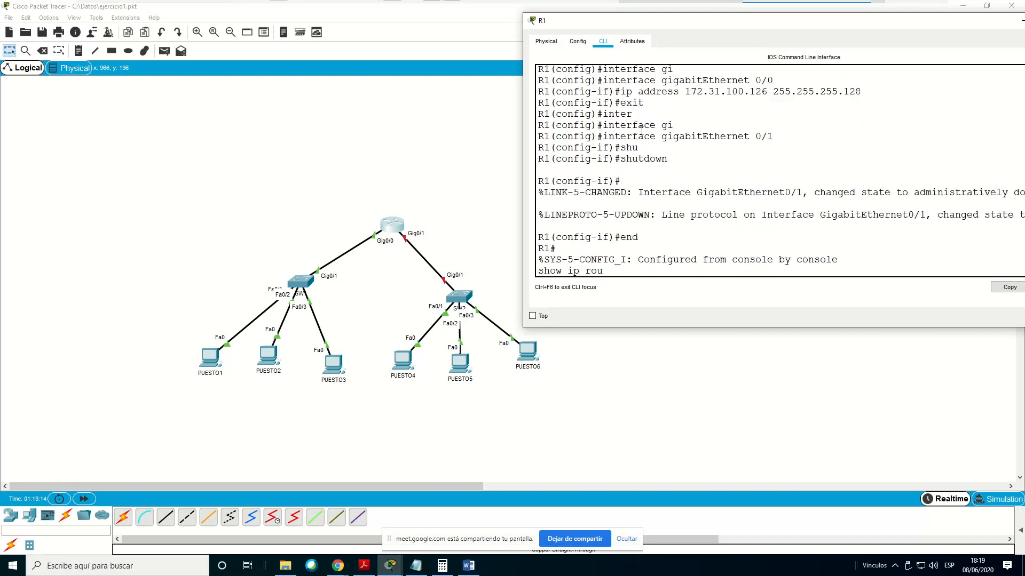
{"action": "key", "text": "Return"}
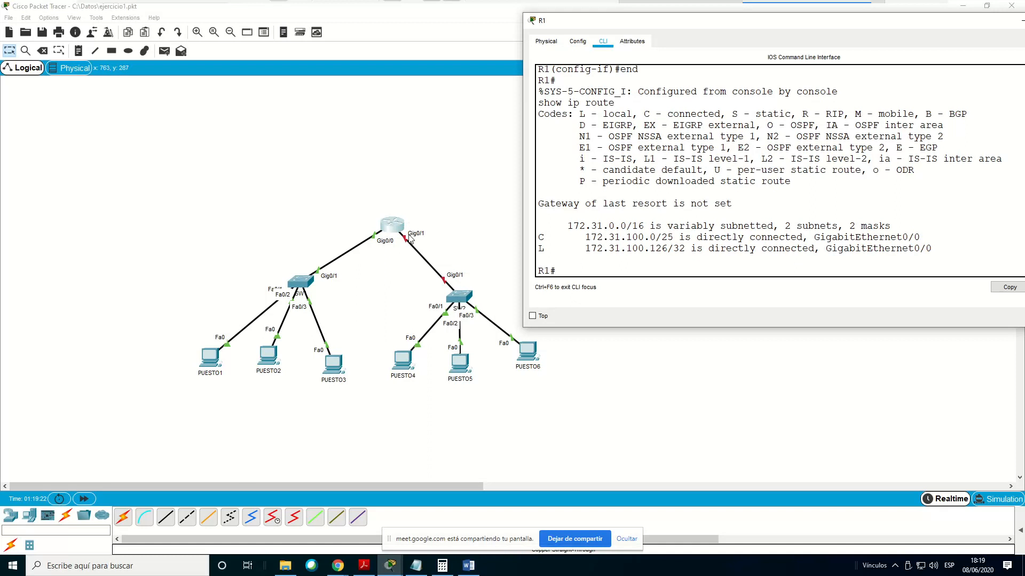
{"action": "left_click", "coordinate": [446, 212]}
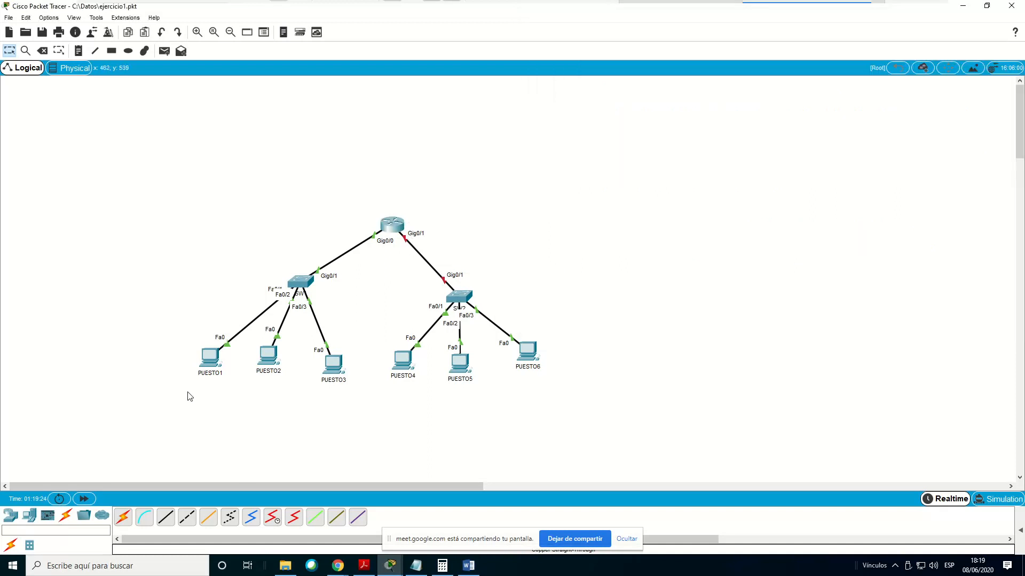
Repeat the tracert from PUESTO1 to 172.31.250.2 with R1's second interface shut down, and interrupt it
{"action": "left_click", "coordinate": [210, 357]}
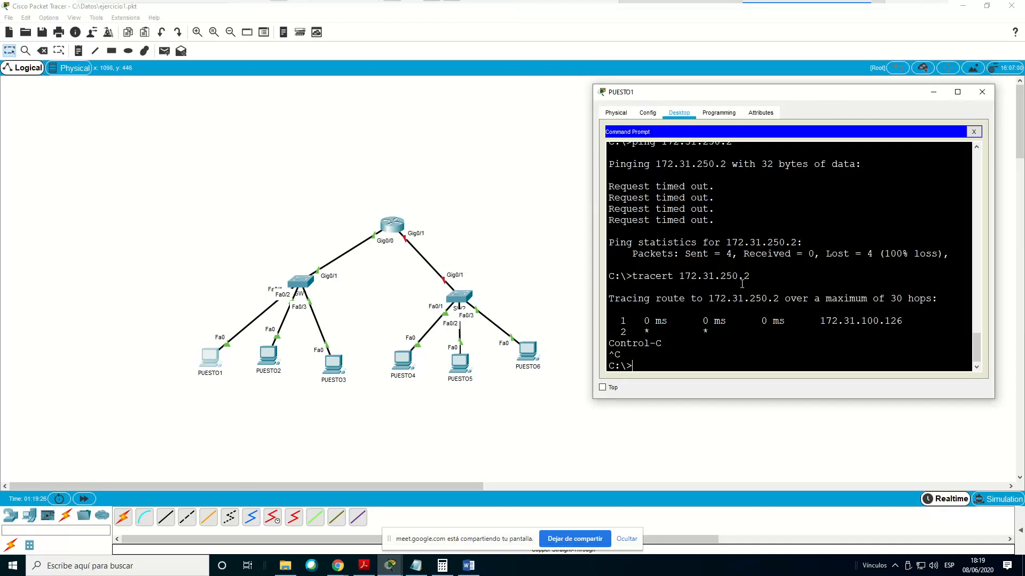
{"action": "key", "text": "Up"}
{"action": "key", "text": "Return"}
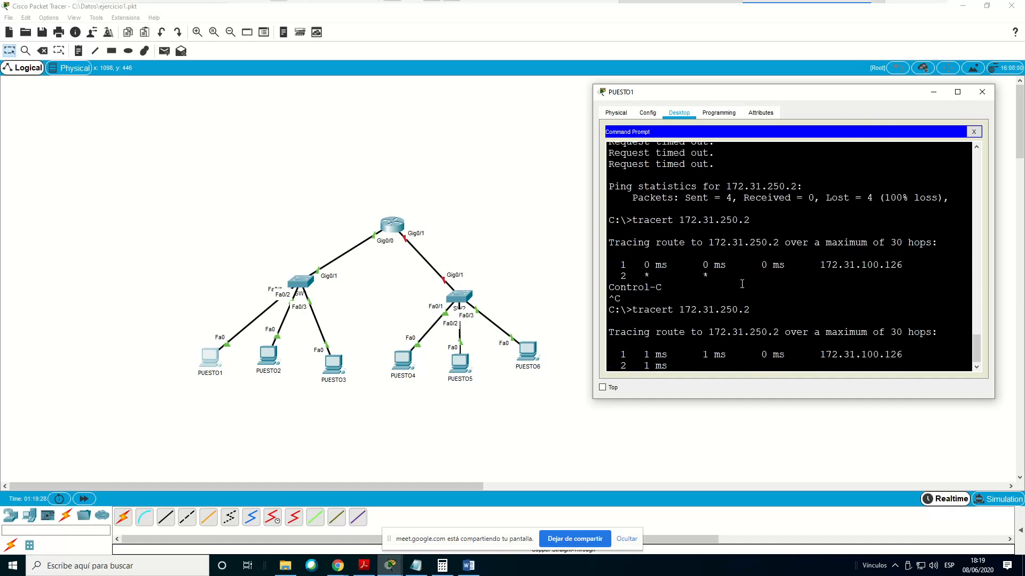
{"action": "key", "text": "ctrl+c"}
Ping 172.31.250.2 from PUESTO1 again and highlight the message in the first reply
{"action": "key", "text": "Up"}
{"action": "key", "text": "Up"}
{"action": "key", "text": "Return"}
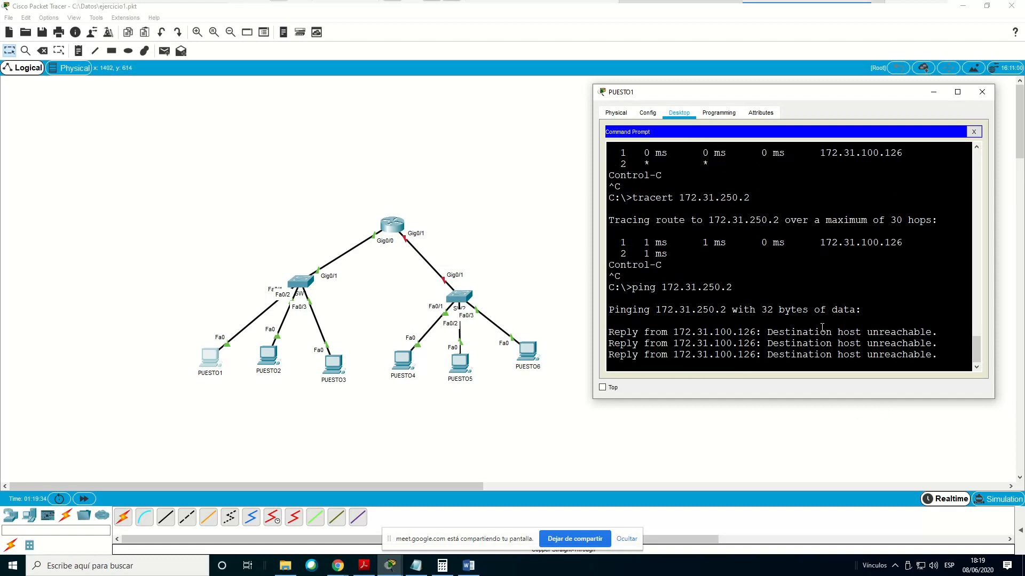
{"action": "key", "text": "Return"}
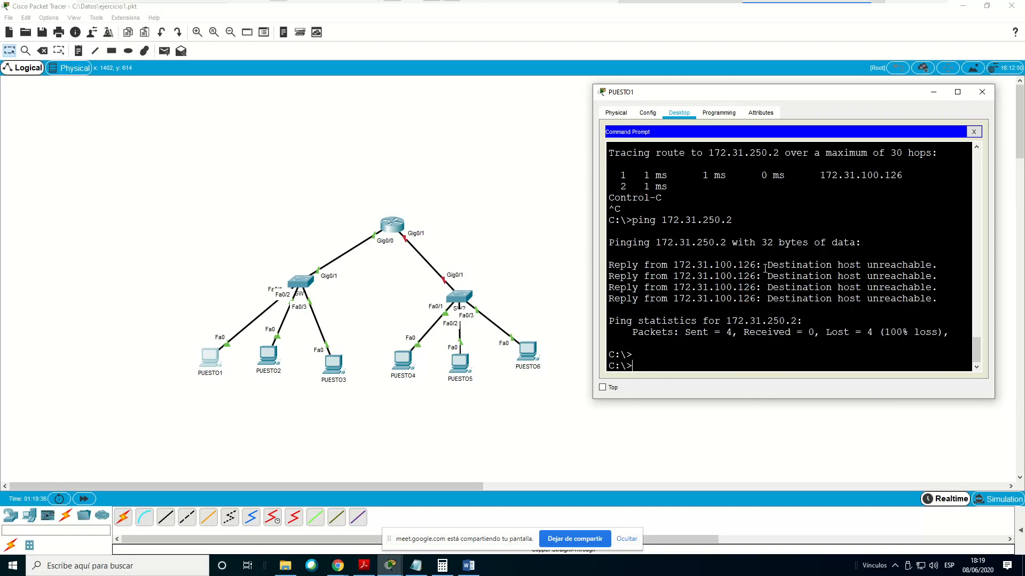
{"action": "left_click_drag", "start_coordinate": [767, 265], "coordinate": [928, 264]}
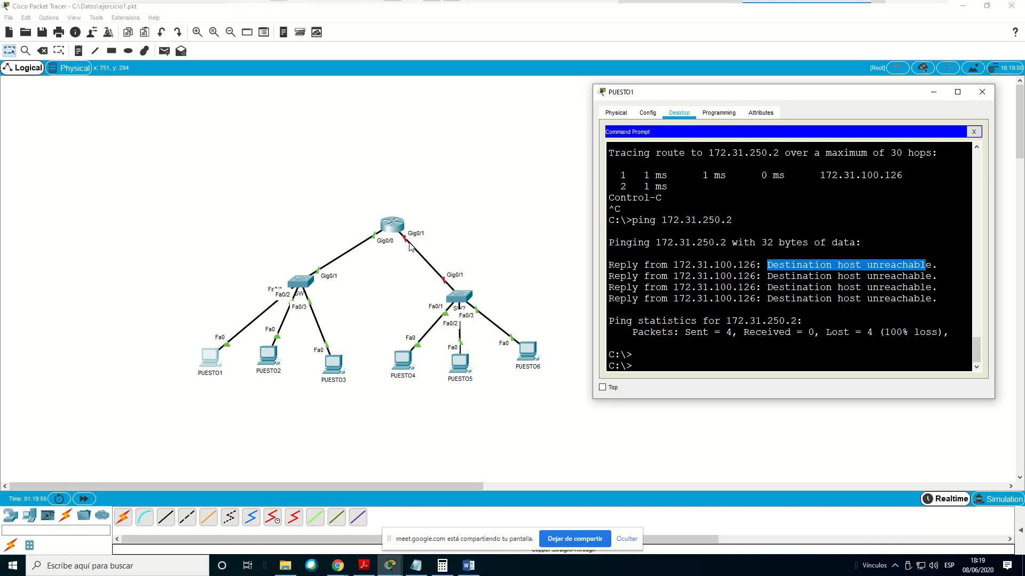
{"action": "left_click", "coordinate": [808, 276]}
{"action": "left_click_drag", "start_coordinate": [767, 265], "coordinate": [929, 267]}
{"action": "left_click", "coordinate": [512, 201]}
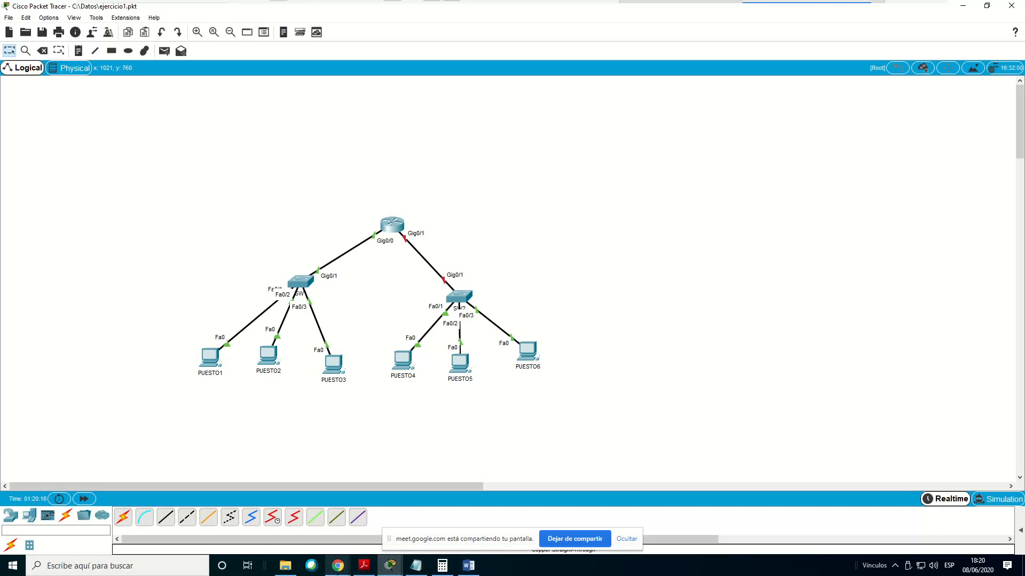
Switch to the Google Meet call in Chrome and dismiss the screen-sharing notice
{"action": "mouse_move", "coordinate": [336, 570]}
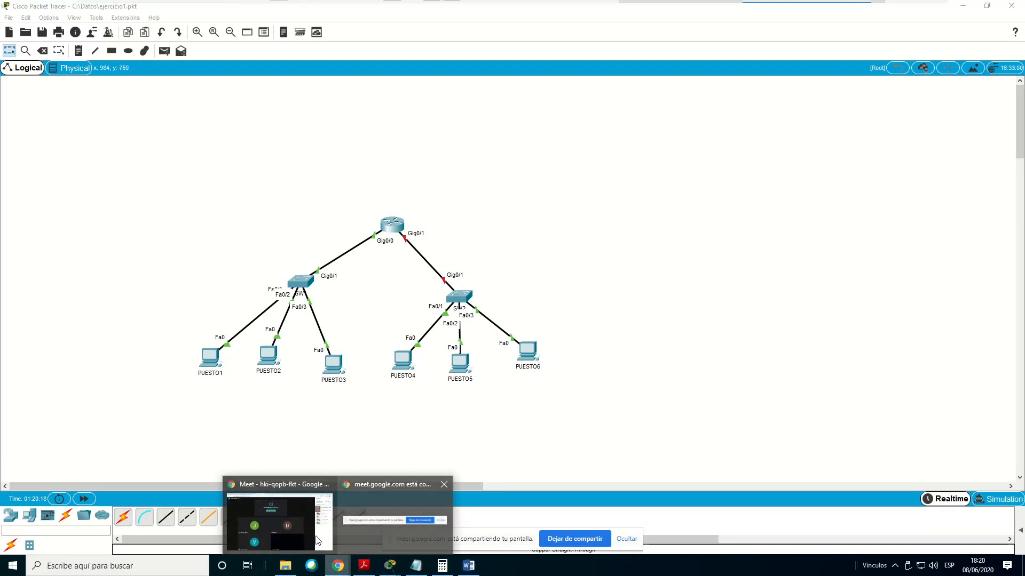
{"action": "left_click", "coordinate": [277, 531]}
{"action": "left_click", "coordinate": [626, 539]}
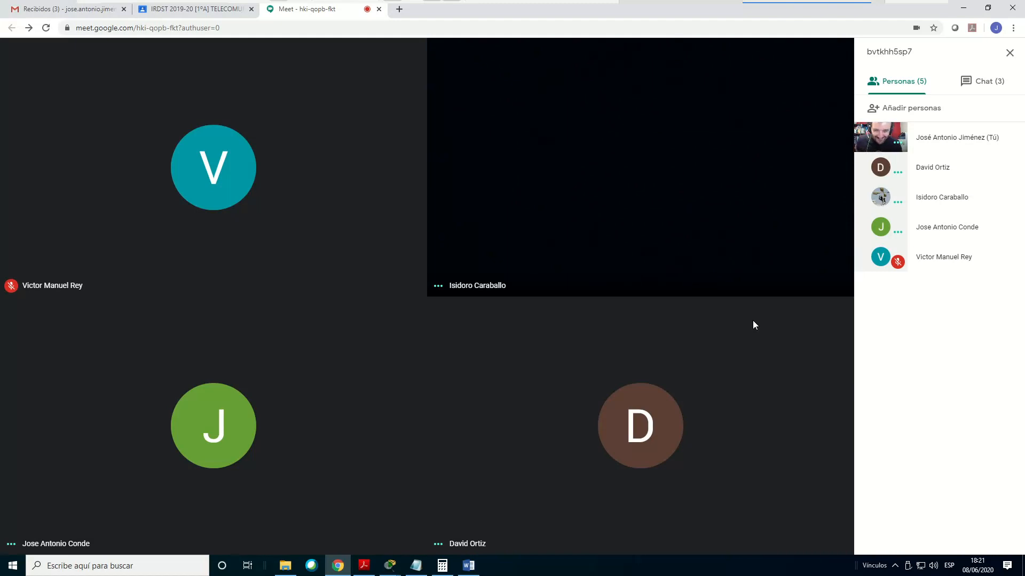
{"action": "mouse_move", "coordinate": [690, 473]}
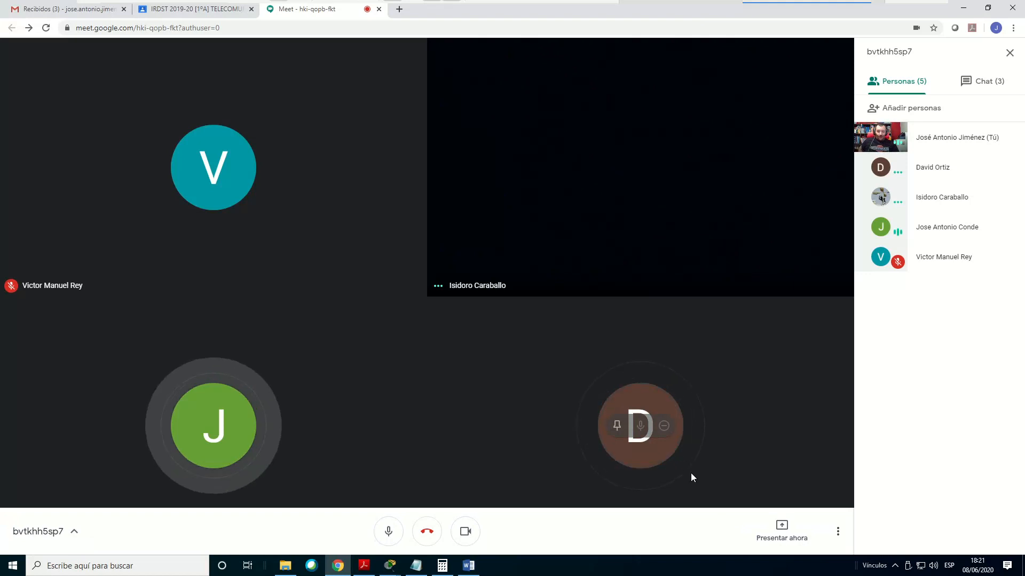
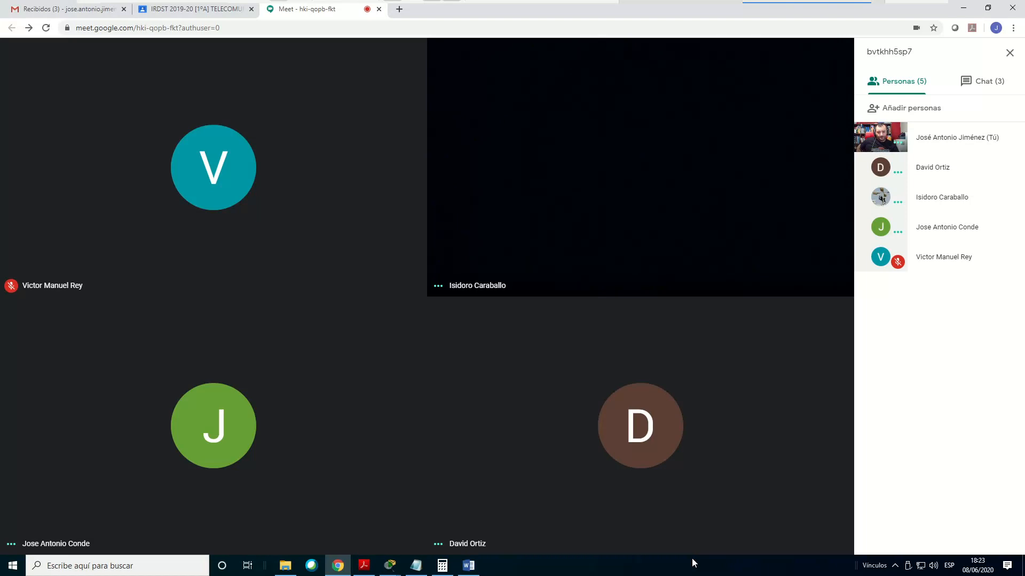
Present the entire screen in the Google Meet call
{"action": "mouse_move", "coordinate": [1007, 203]}
{"action": "left_click", "coordinate": [783, 533]}
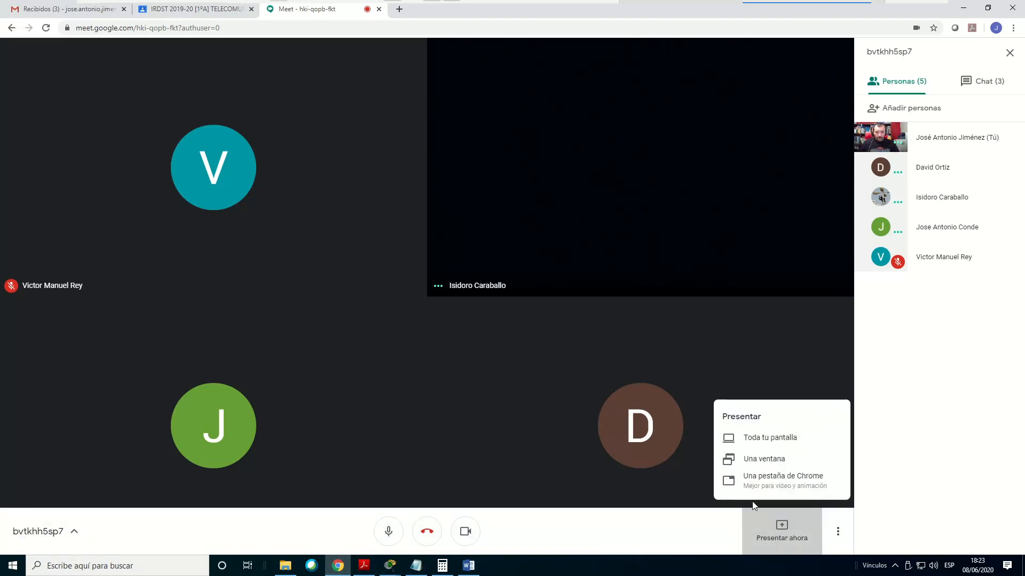
{"action": "left_click", "coordinate": [794, 444]}
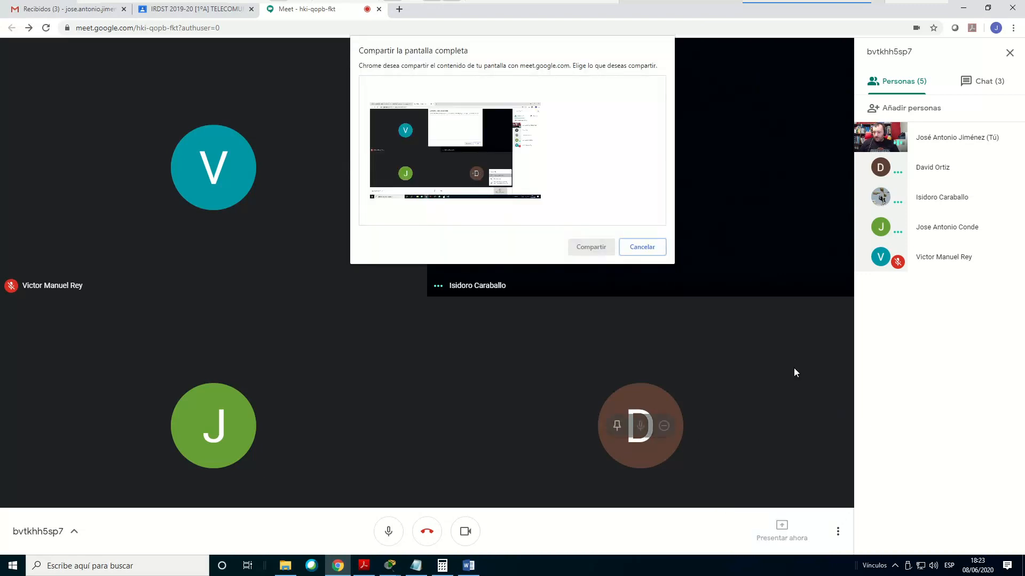
{"action": "left_click", "coordinate": [467, 157]}
{"action": "left_click", "coordinate": [579, 246]}
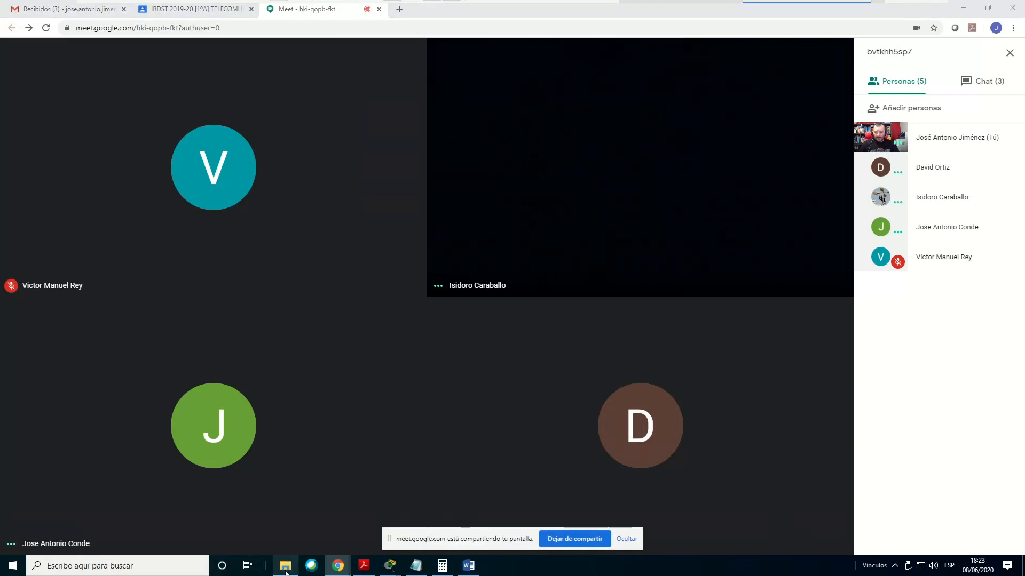
Open the Cisco static routing practice PDF in Adobe Acrobat Reader, examine its topology diagram, and hide the screen-sharing notice
{"action": "left_click", "coordinate": [285, 566]}
{"action": "double_click", "coordinate": [201, 126]}
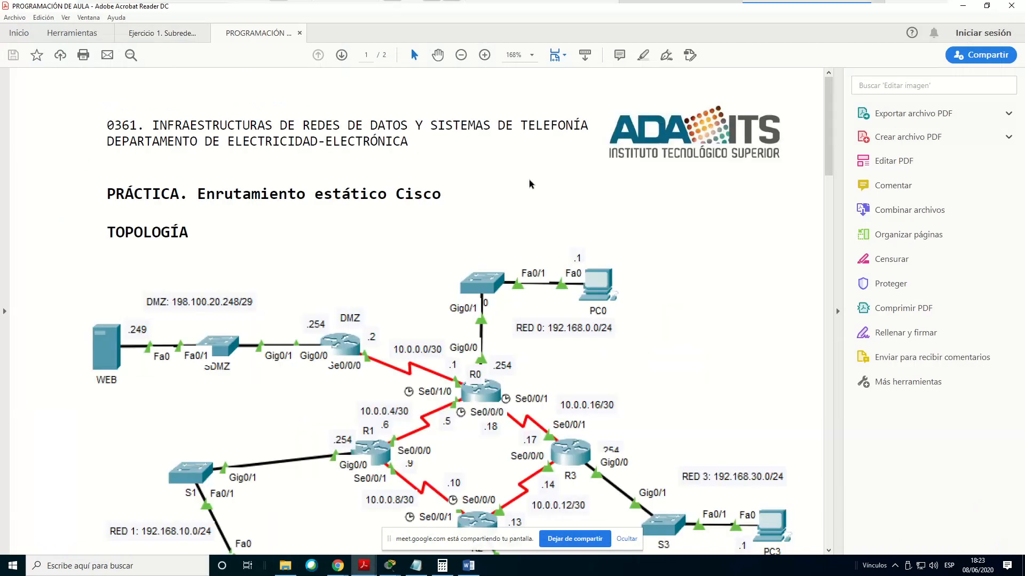
{"action": "scroll", "coordinate": [534, 177], "scroll_direction": "down", "scroll_amount": 5}
{"action": "scroll", "coordinate": [535, 173], "scroll_direction": "down", "scroll_amount": 3}
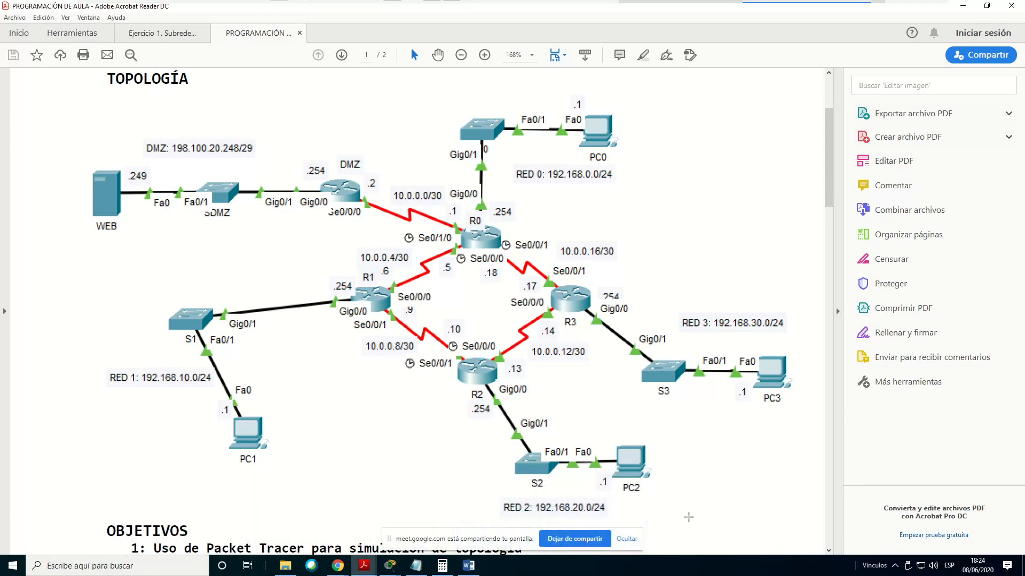
{"action": "left_click", "coordinate": [626, 539]}
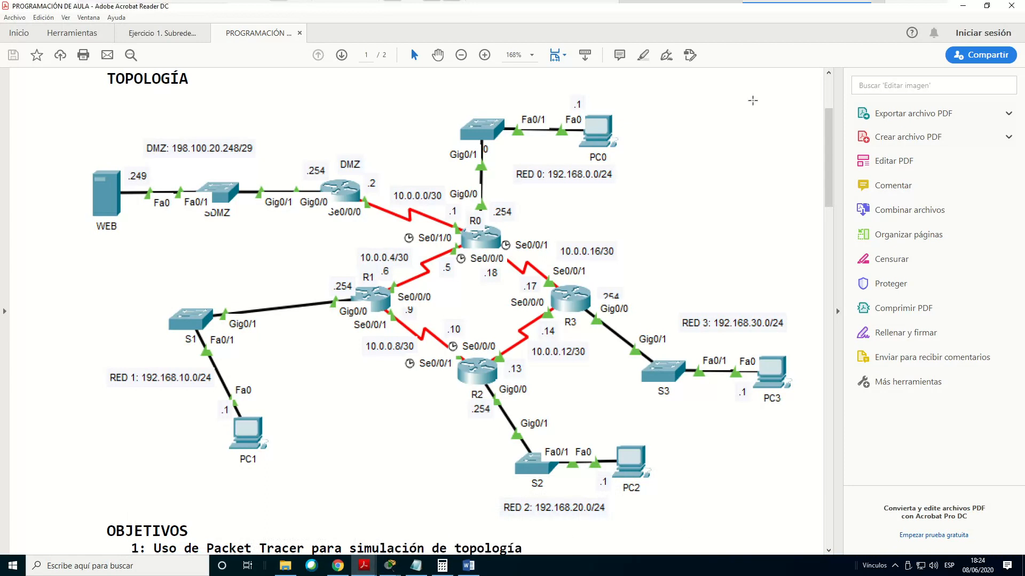